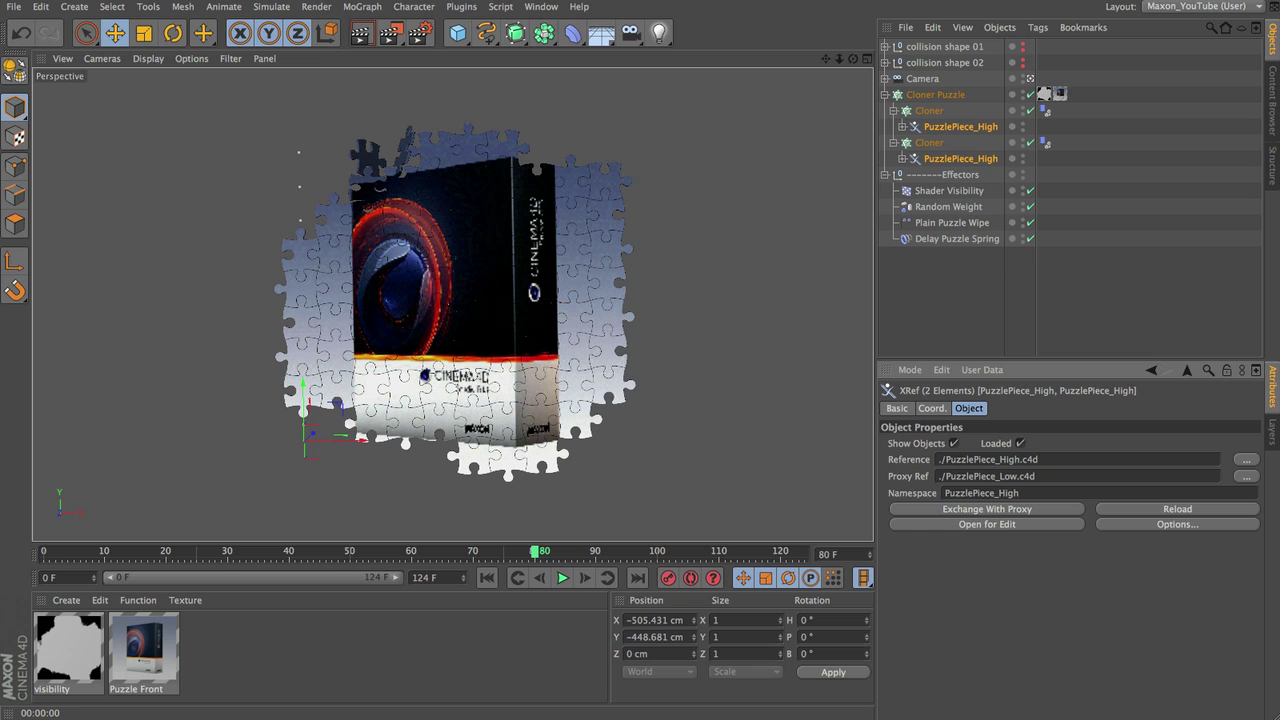
Step: Switch the renderer from Standard to Physical in the render settings and display the Physical renderer's options
left_click(420, 33)
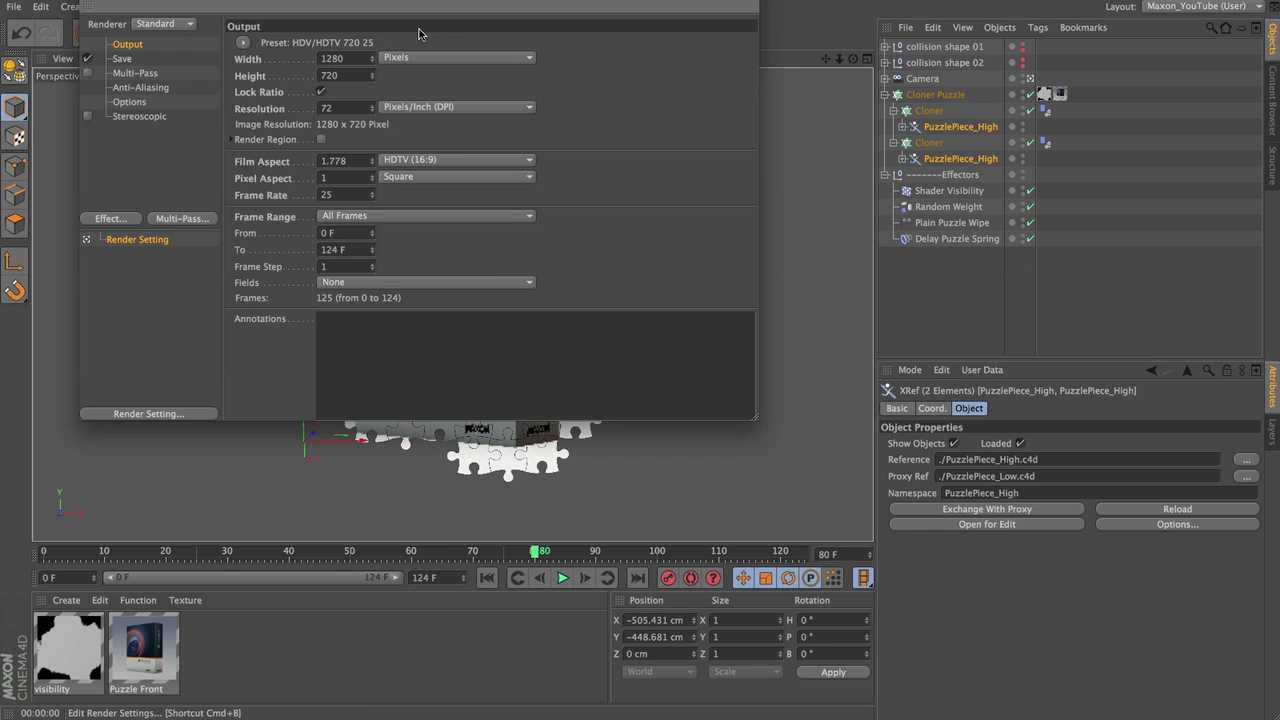
left_click_drag(437, 0, 600, 108)
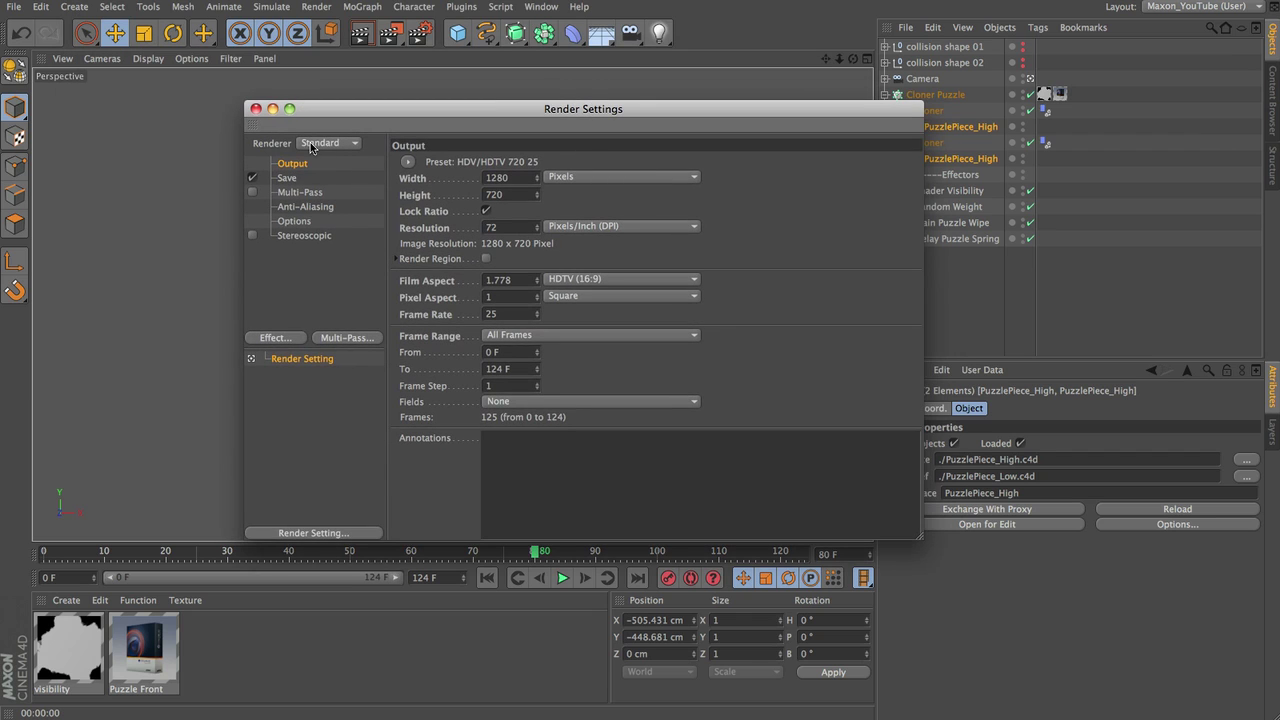
left_click(322, 145)
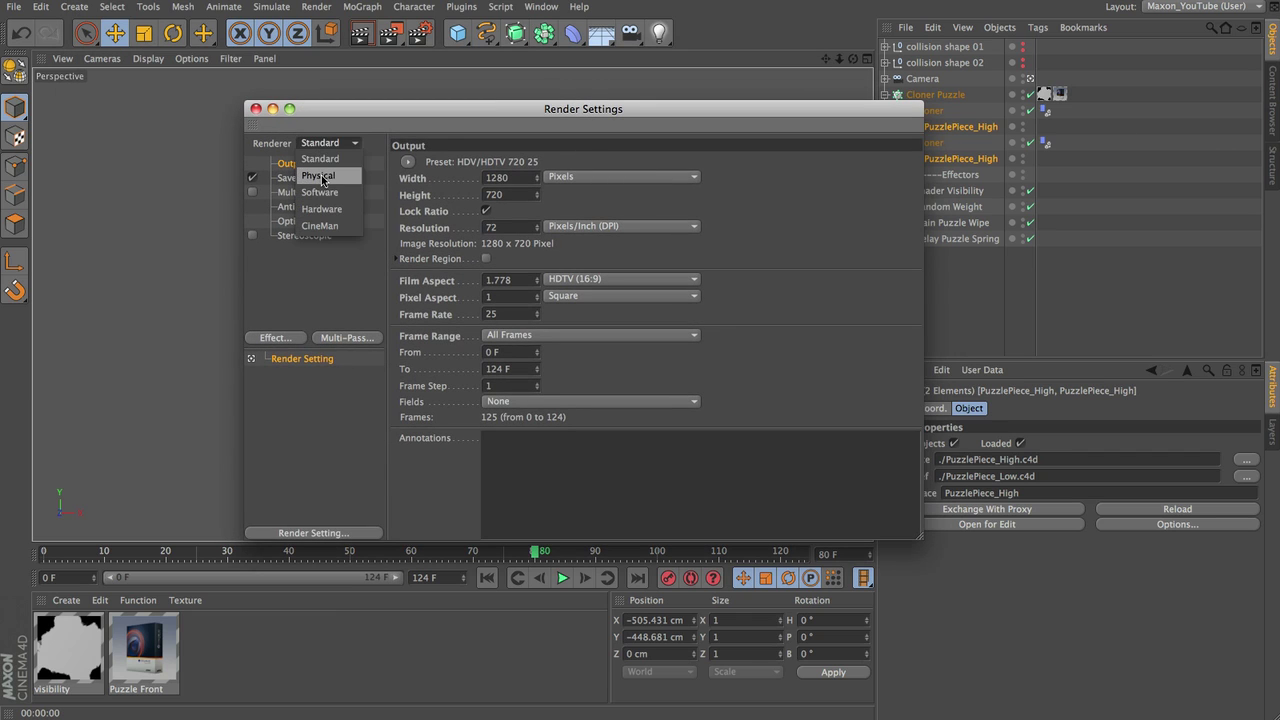
left_click(324, 175)
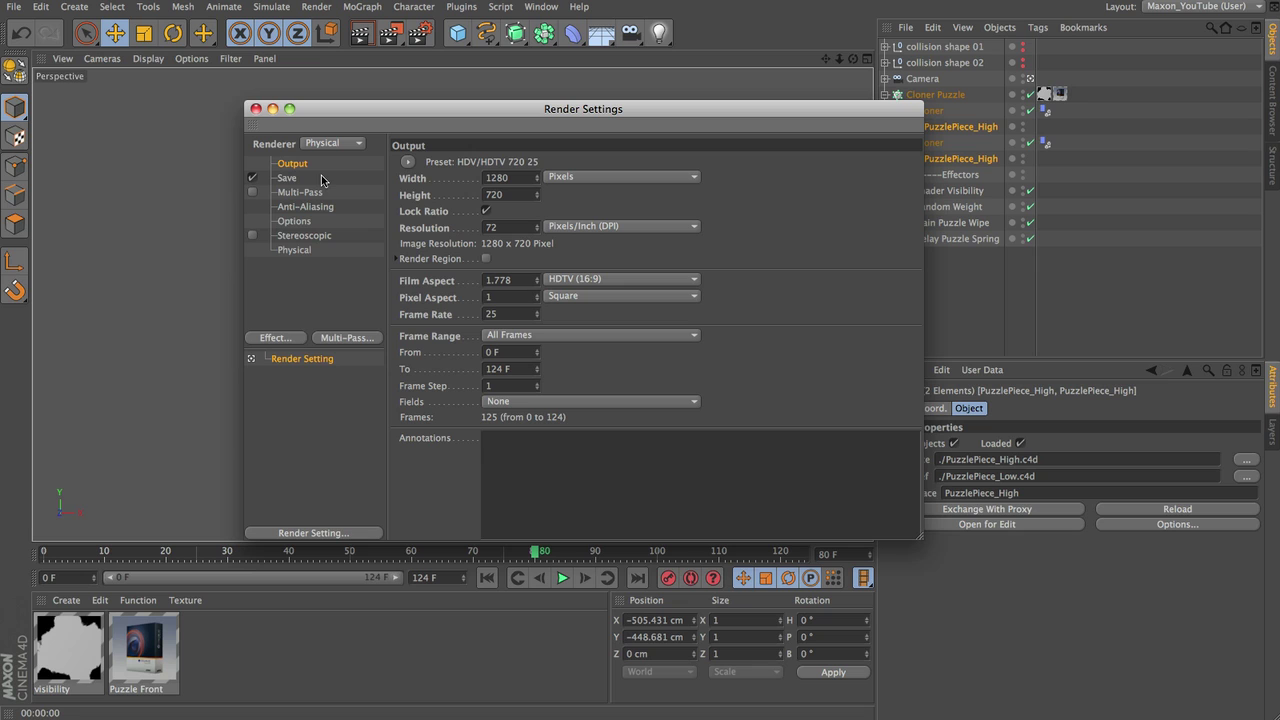
left_click(282, 252)
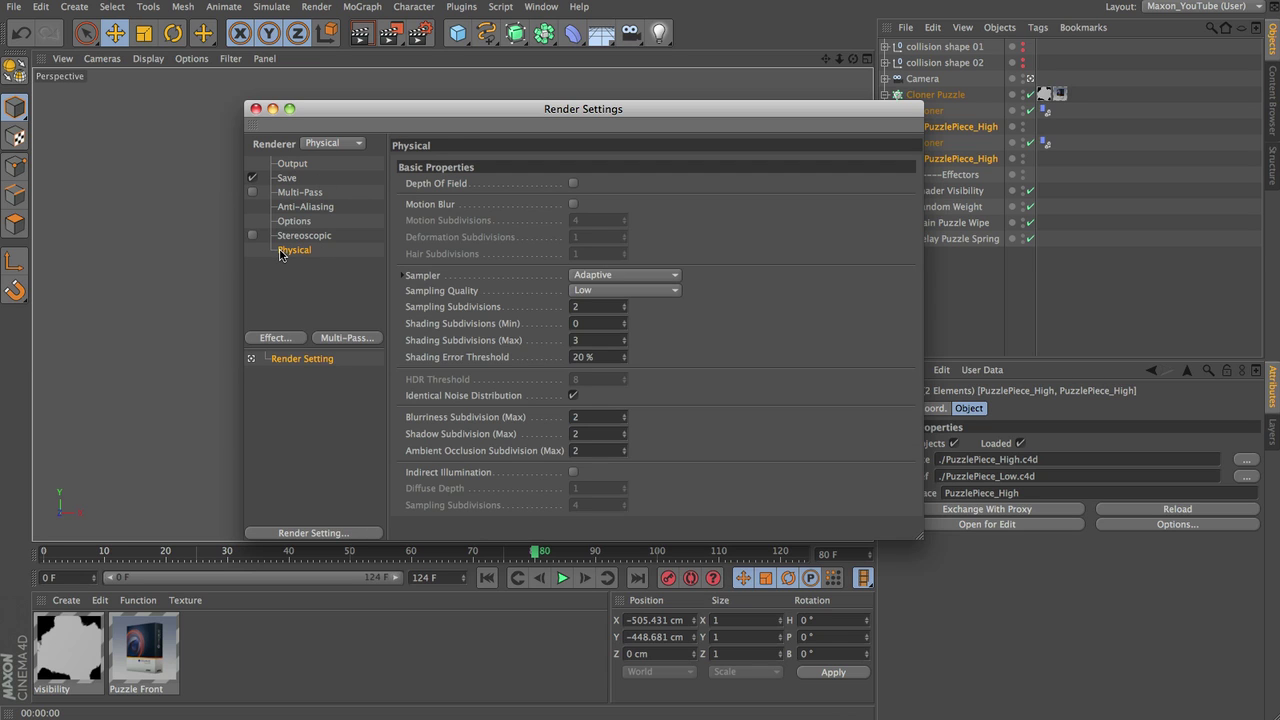
left_click_drag(478, 110, 363, 52)
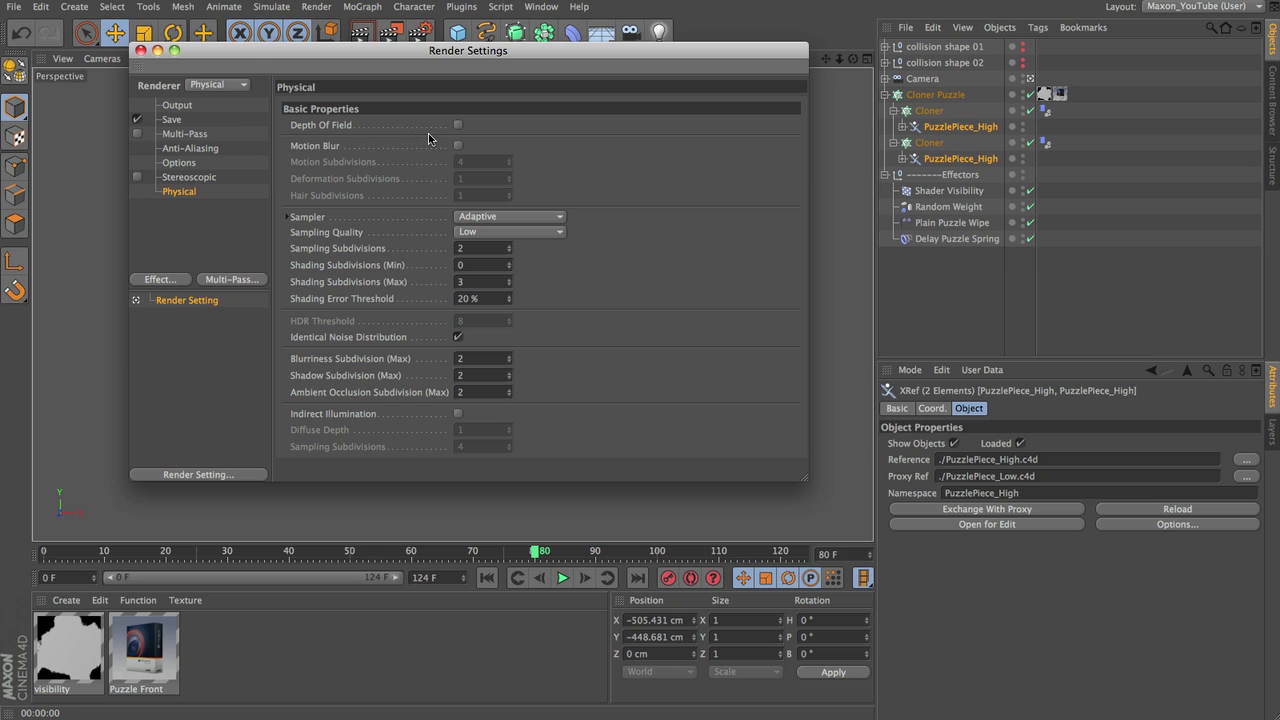
Step: Set the Physical renderer's Sampling Subdivisions to 1
left_click(455, 249)
type("1")
left_click(322, 360)
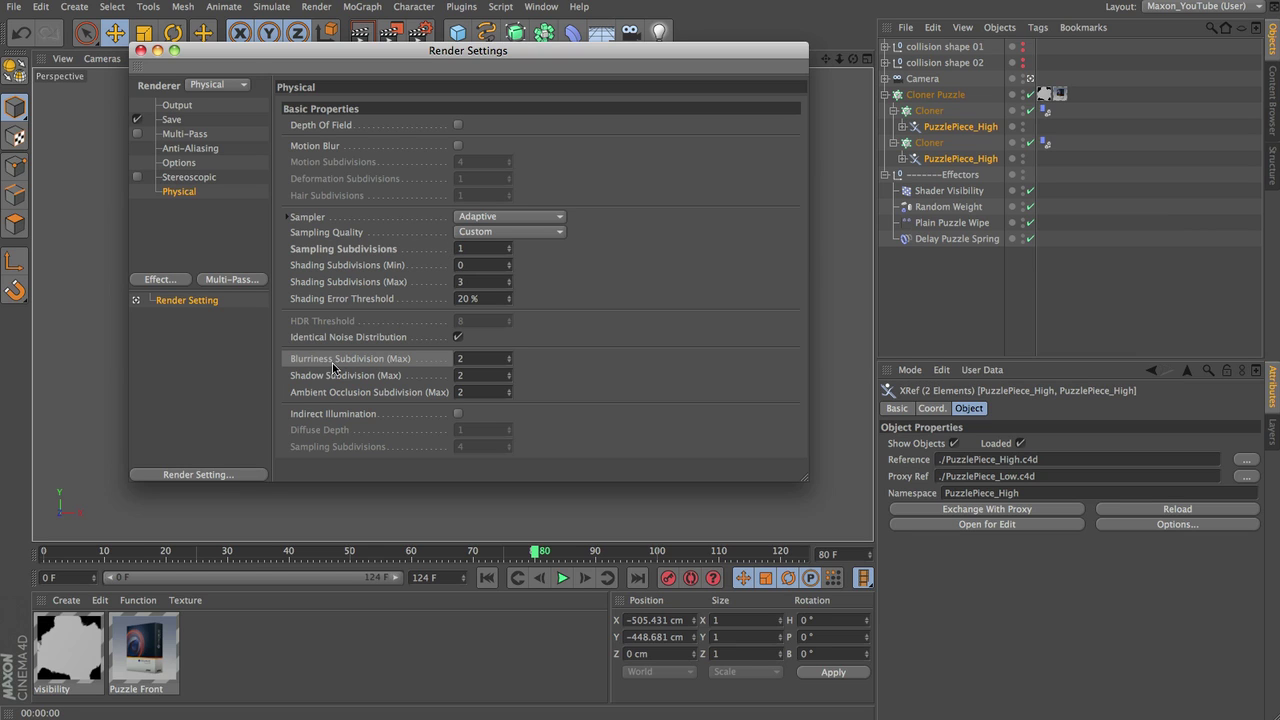
Step: Set the maximum Blurriness, Shadow and Ambient Occlusion subdivisions to 0, then render the perspective view as a preview
left_click(460, 359)
type("1")
key("BackSpace")
type("0")
key("Tab")
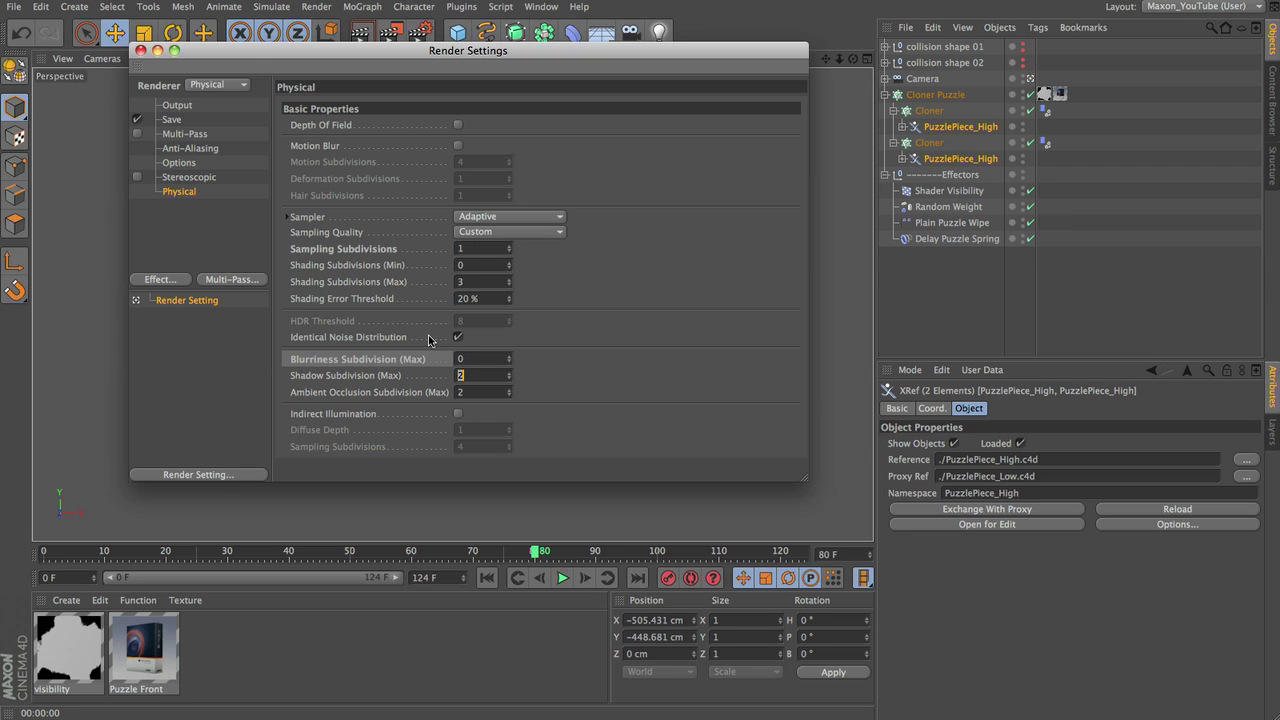
type("0")
key("Tab")
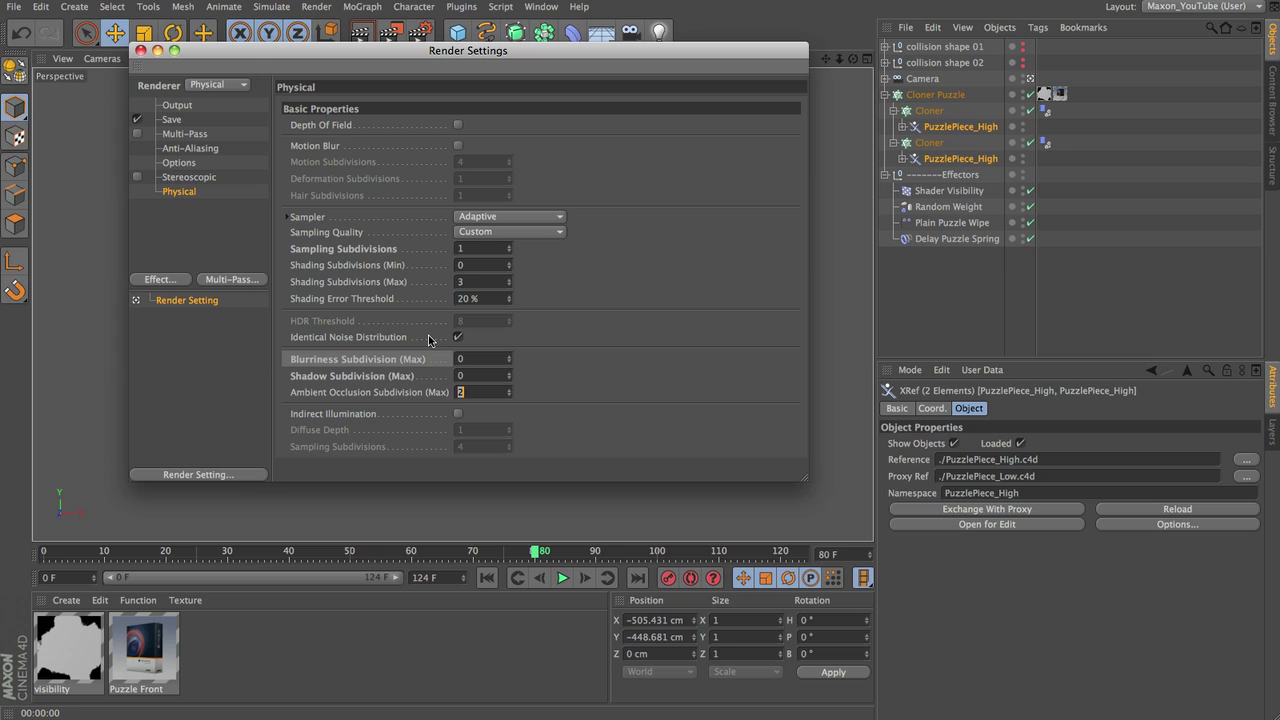
type("0")
left_click(142, 50)
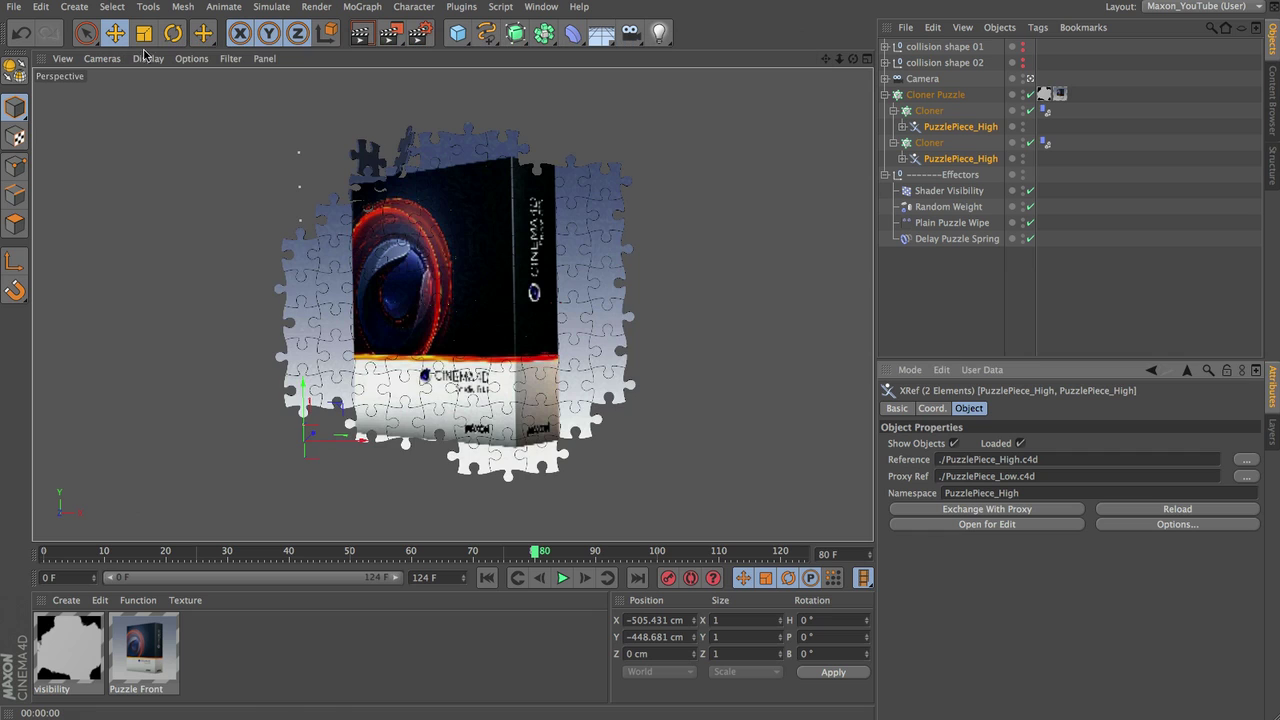
left_click(359, 35)
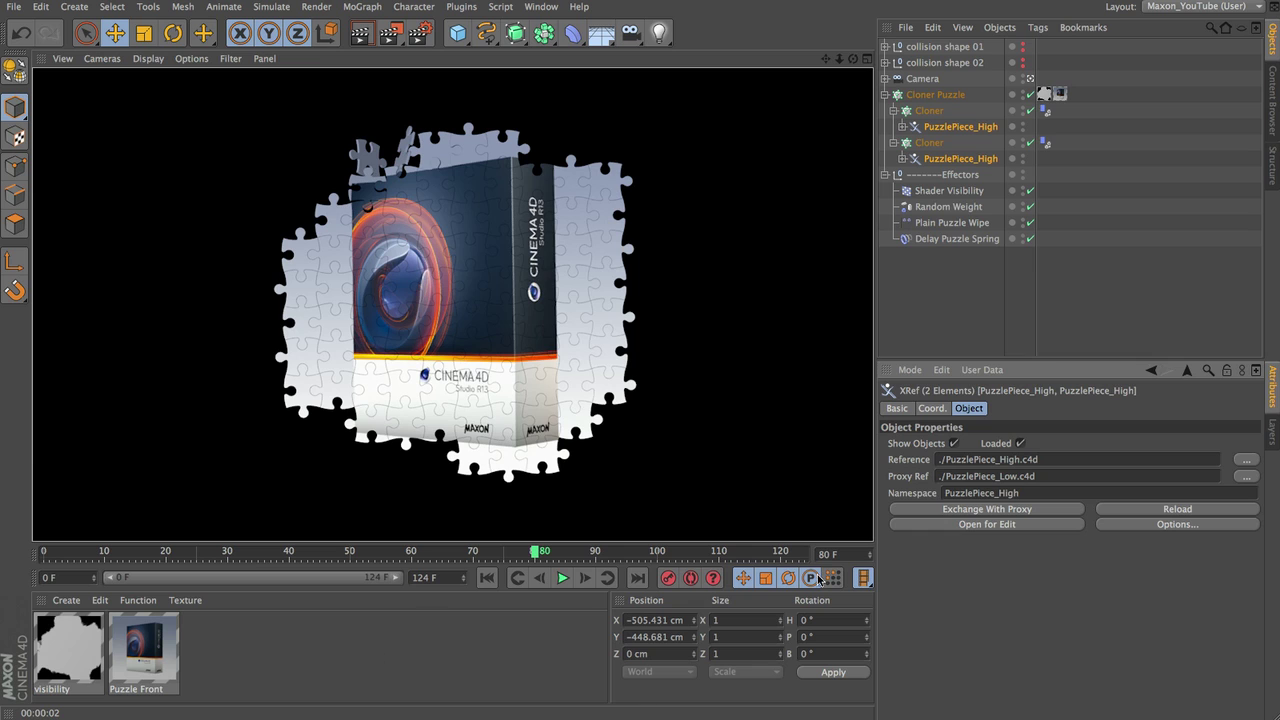
Step: Add a Background object to the scene and create a new material named BG
left_click_drag(601, 33, 670, 179)
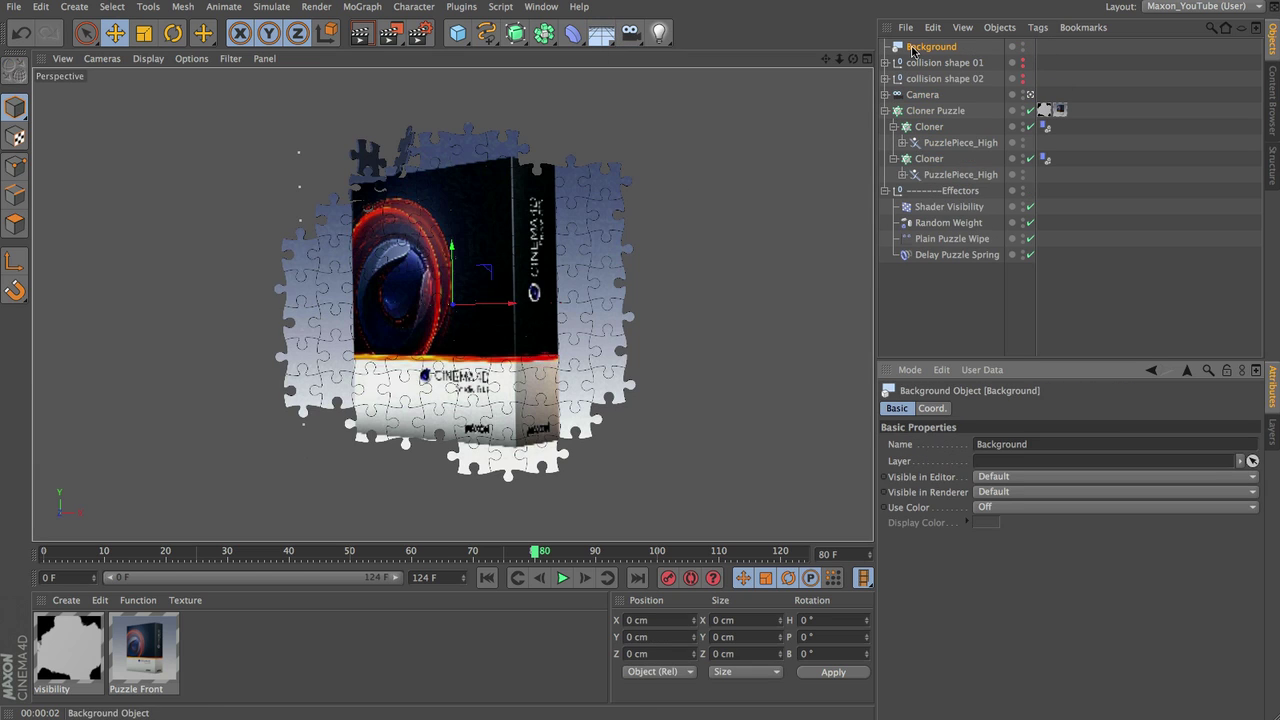
double_click(219, 657)
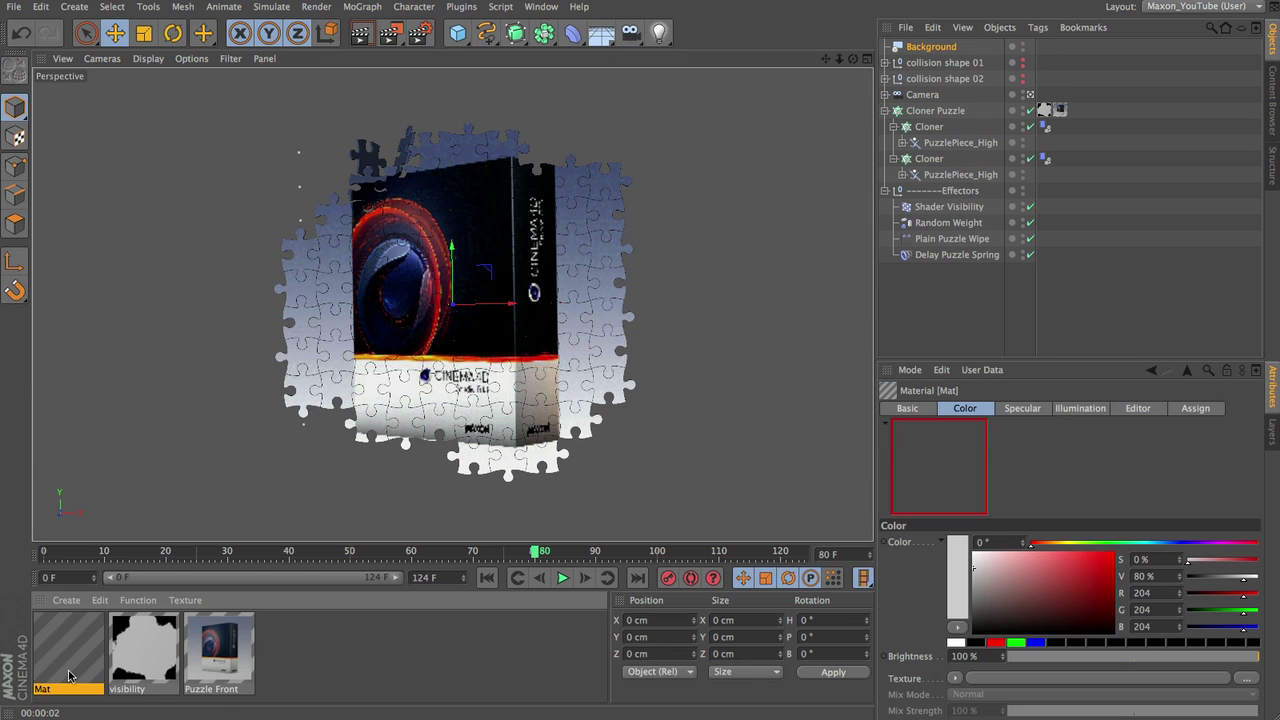
double_click(41, 689)
type("BG")
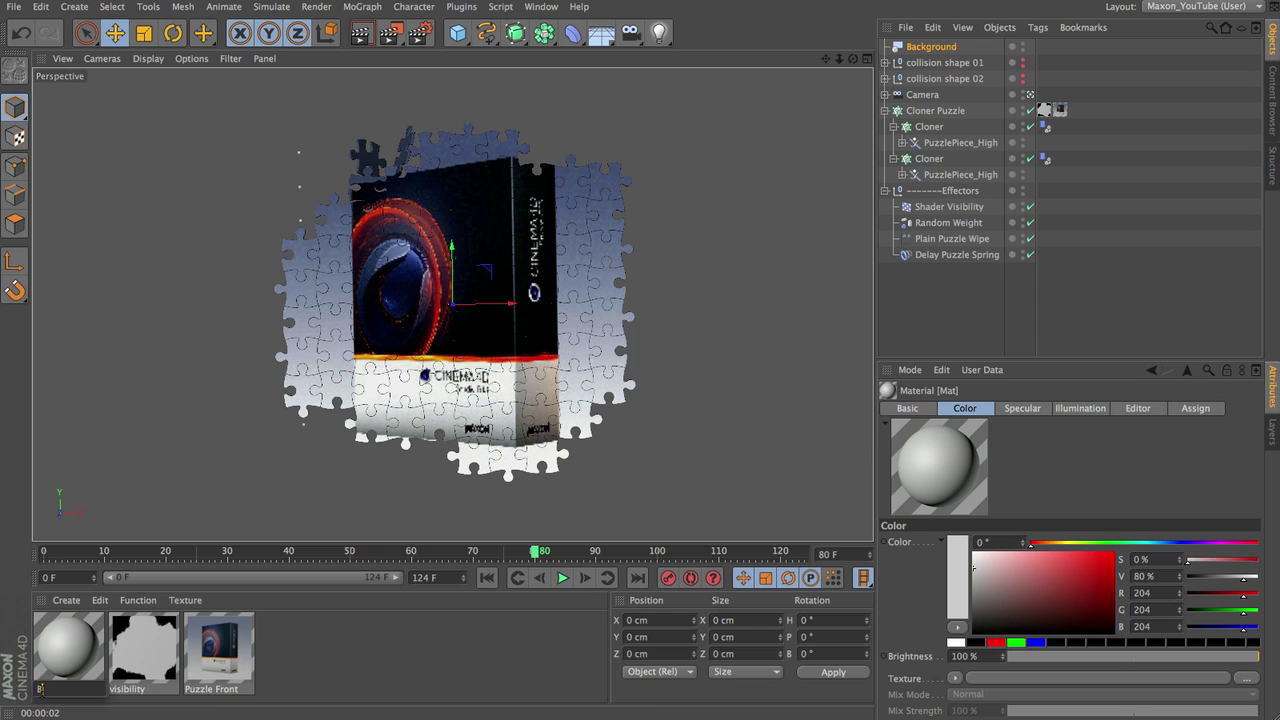
key("Return")
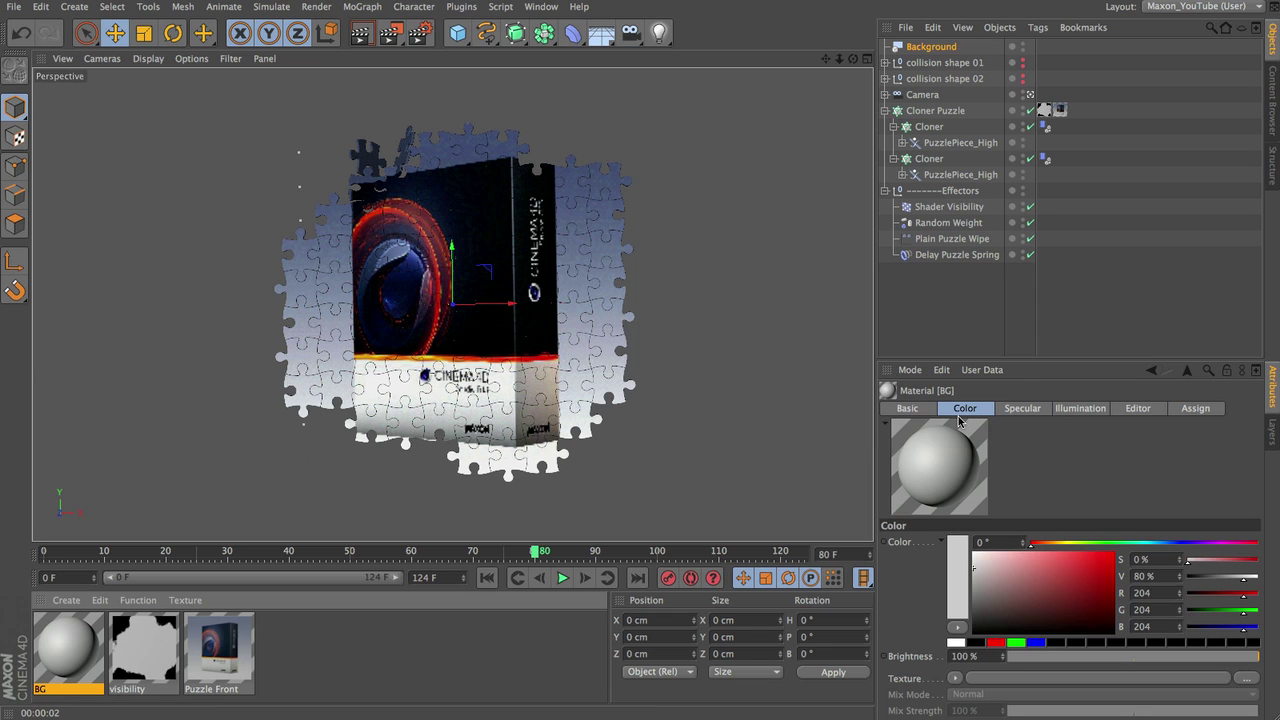
Step: Load a Gradient shader into the BG material's color texture and set its type to 2D - Circular
left_click(955, 685)
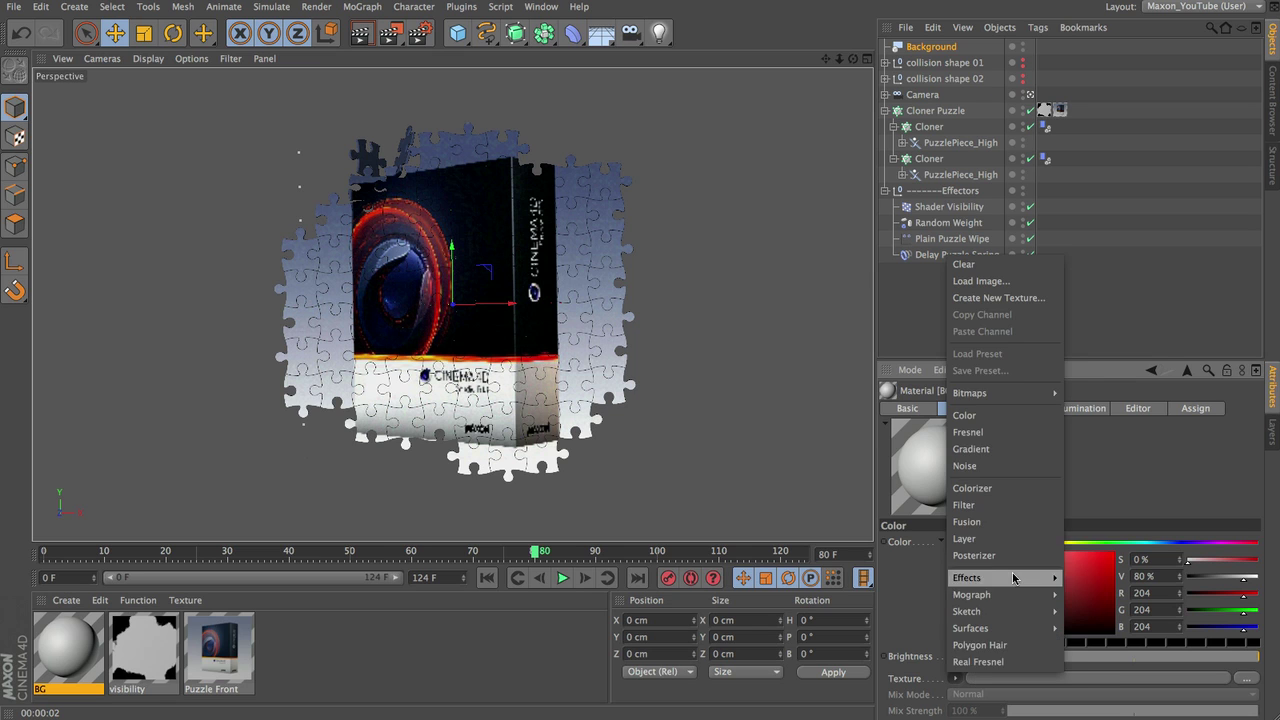
left_click(996, 452)
left_click(975, 703)
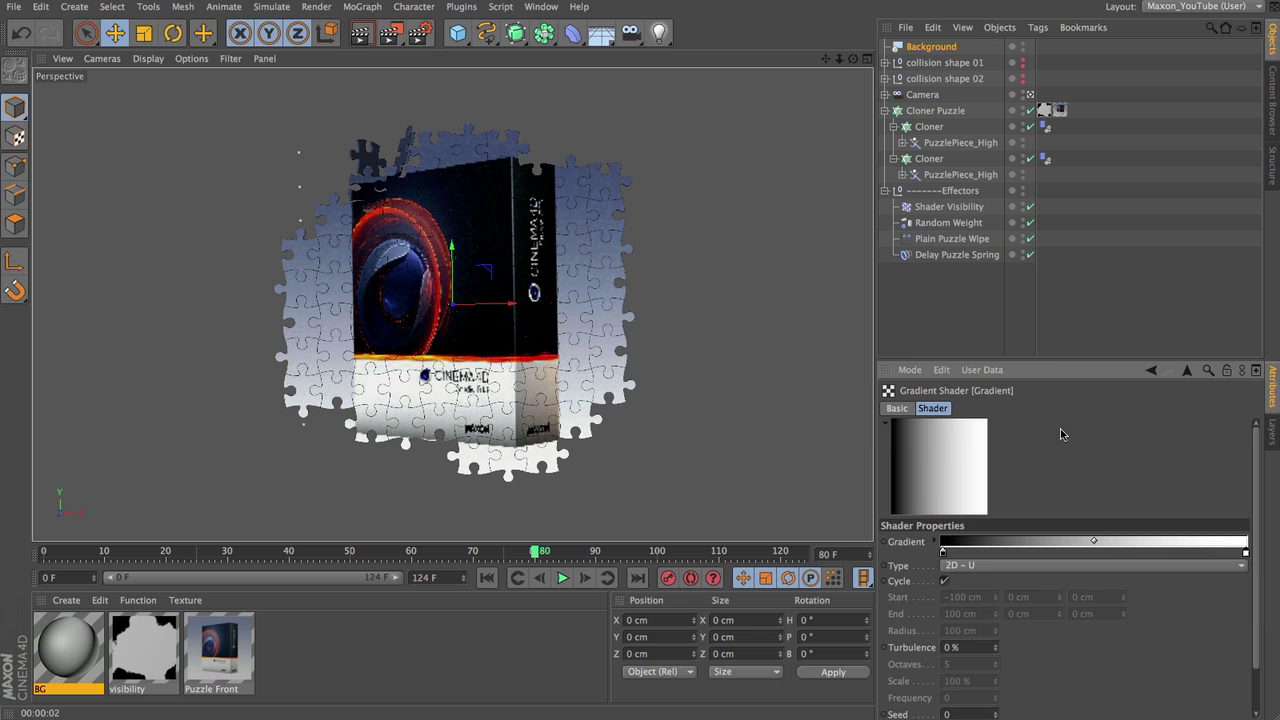
left_click_drag(1050, 360, 1035, 261)
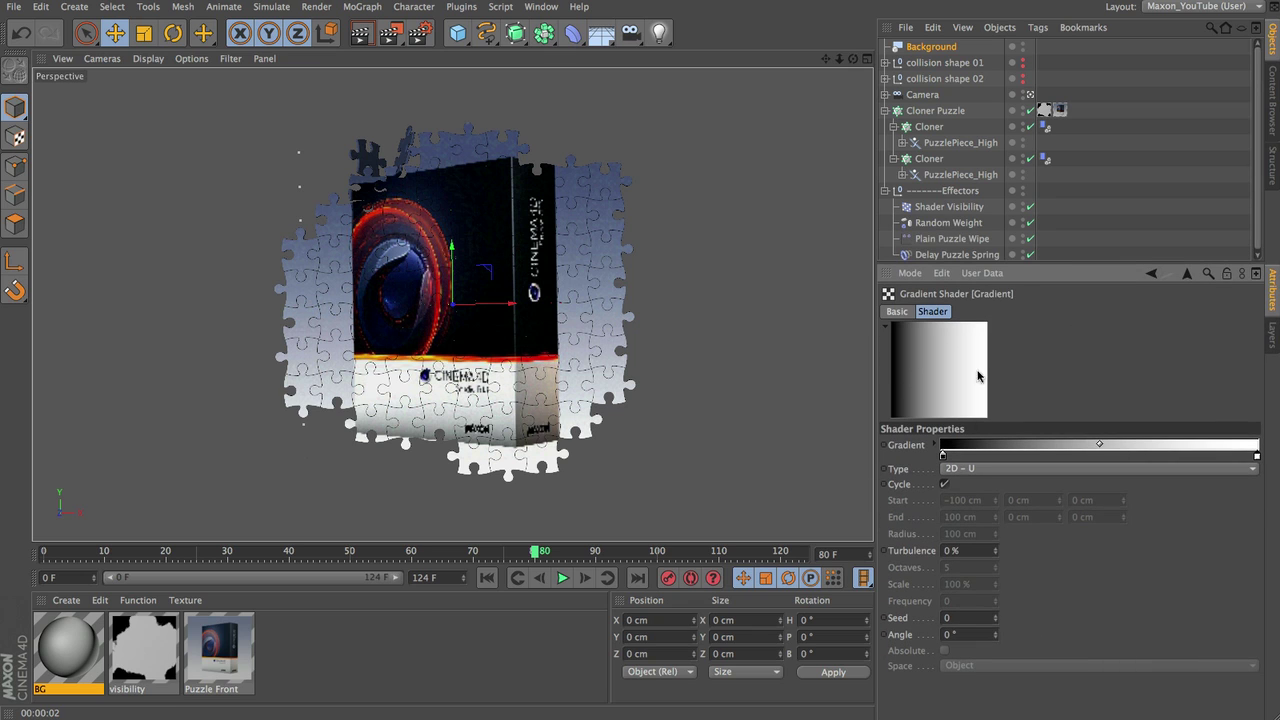
left_click(985, 467)
left_click(1010, 550)
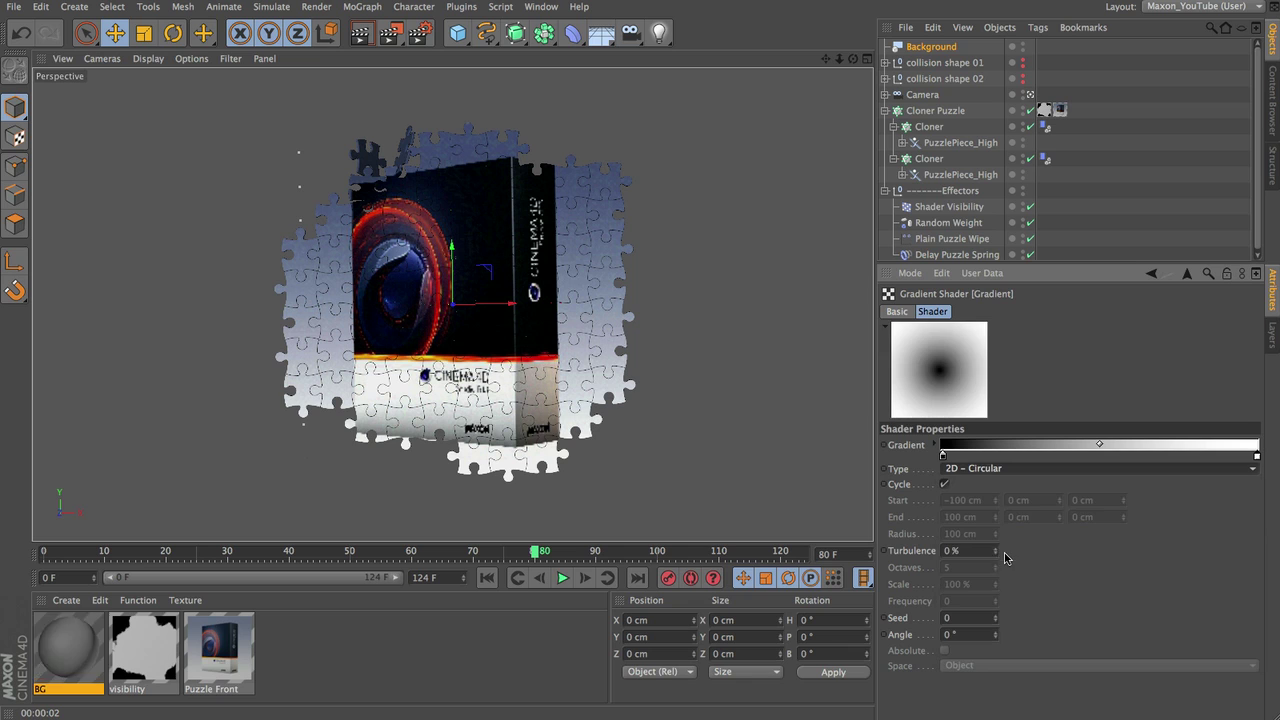
Step: Color the gradient's starting knot dark blue, with hue 221° and RGB about 35, 47, 74
left_click(935, 447)
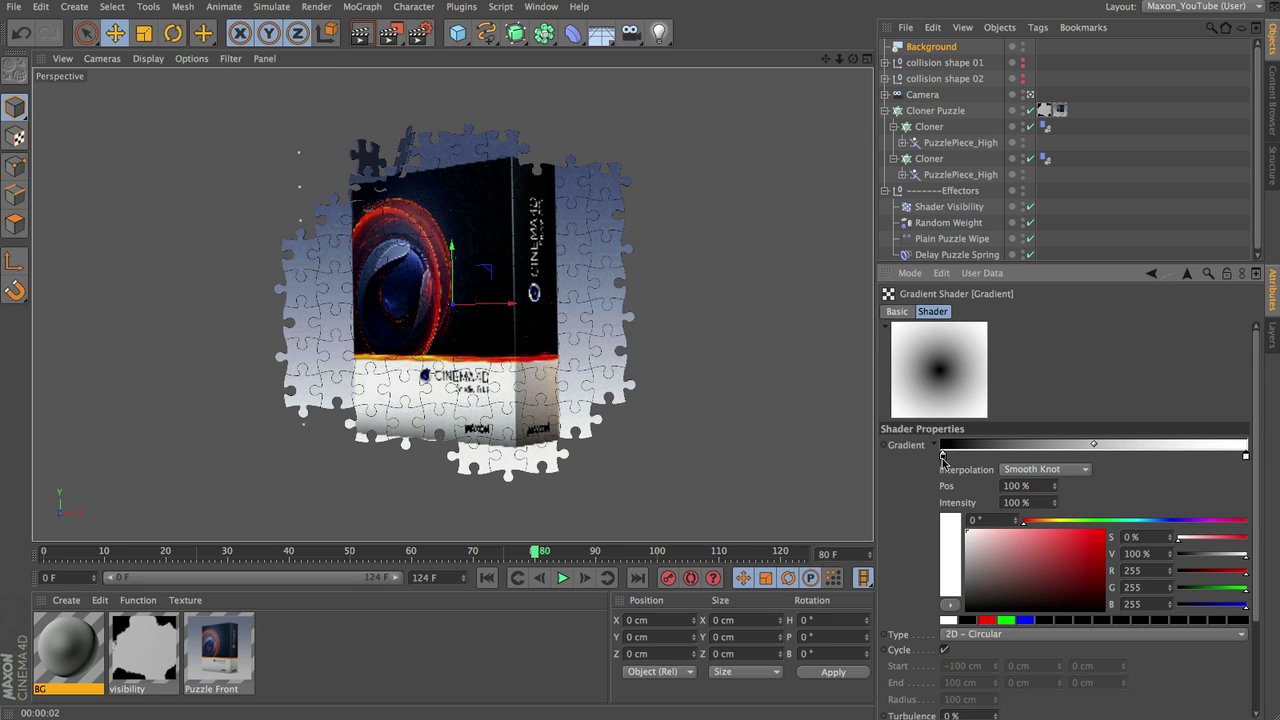
left_click(942, 457)
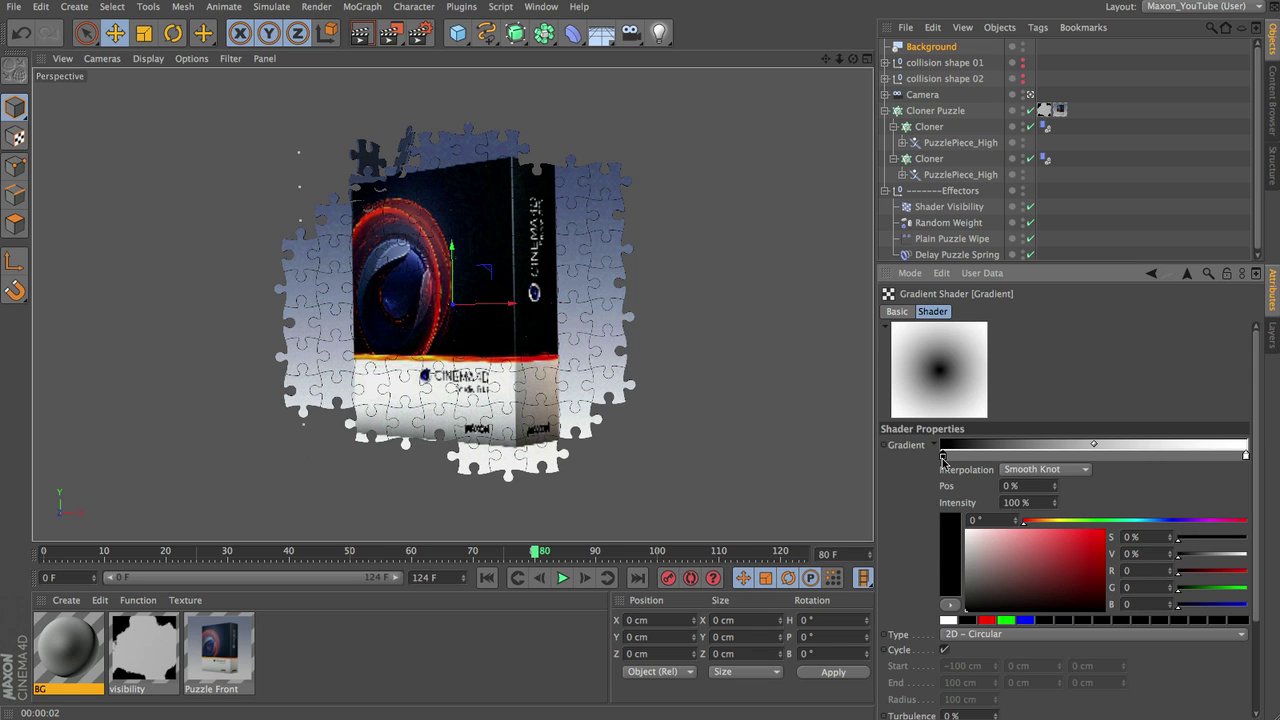
left_click(1158, 521)
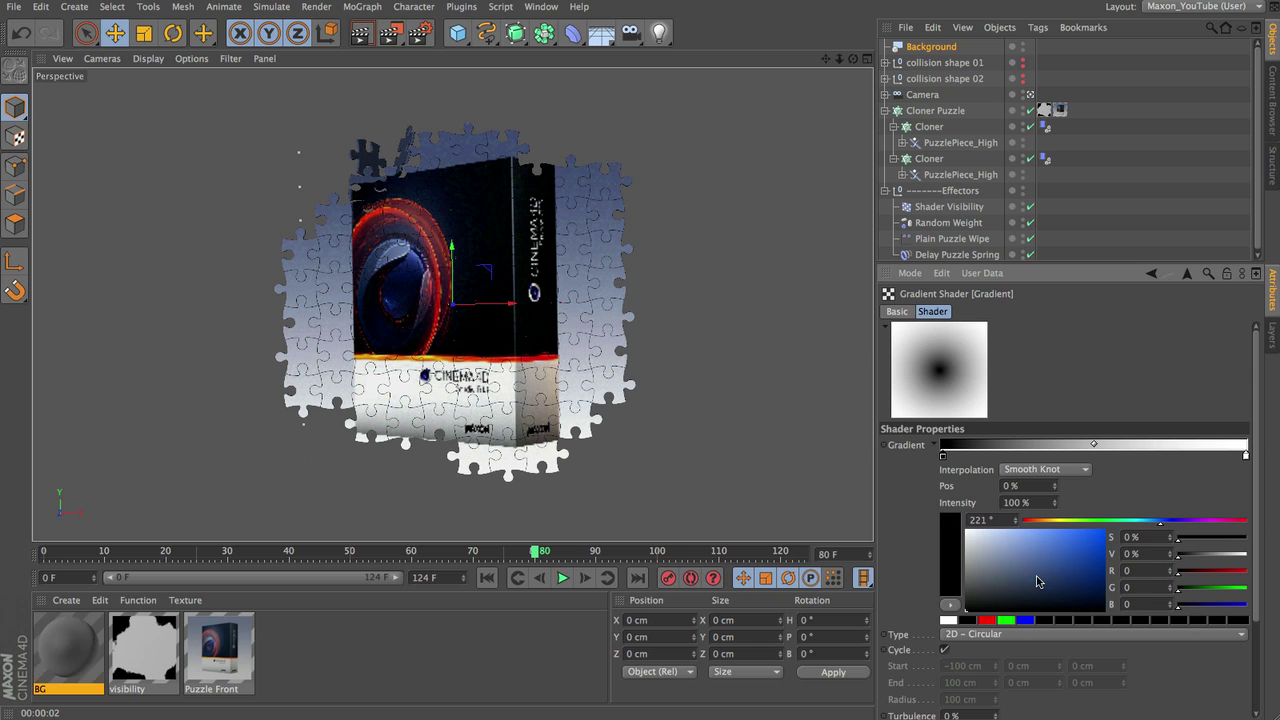
left_click_drag(1037, 581, 1037, 591)
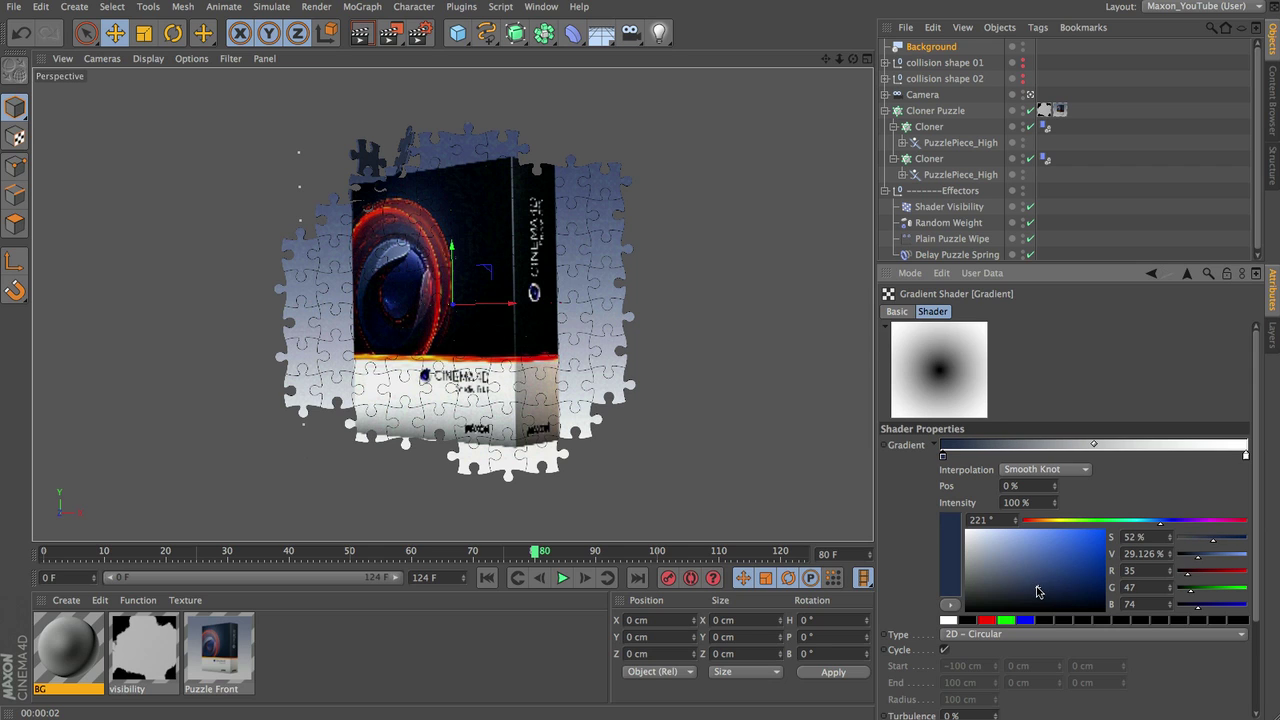
Step: Color the gradient's end knot near-black blue, about RGB 20, 22, 27, and apply the BG material to the Background object
left_click(1245, 456)
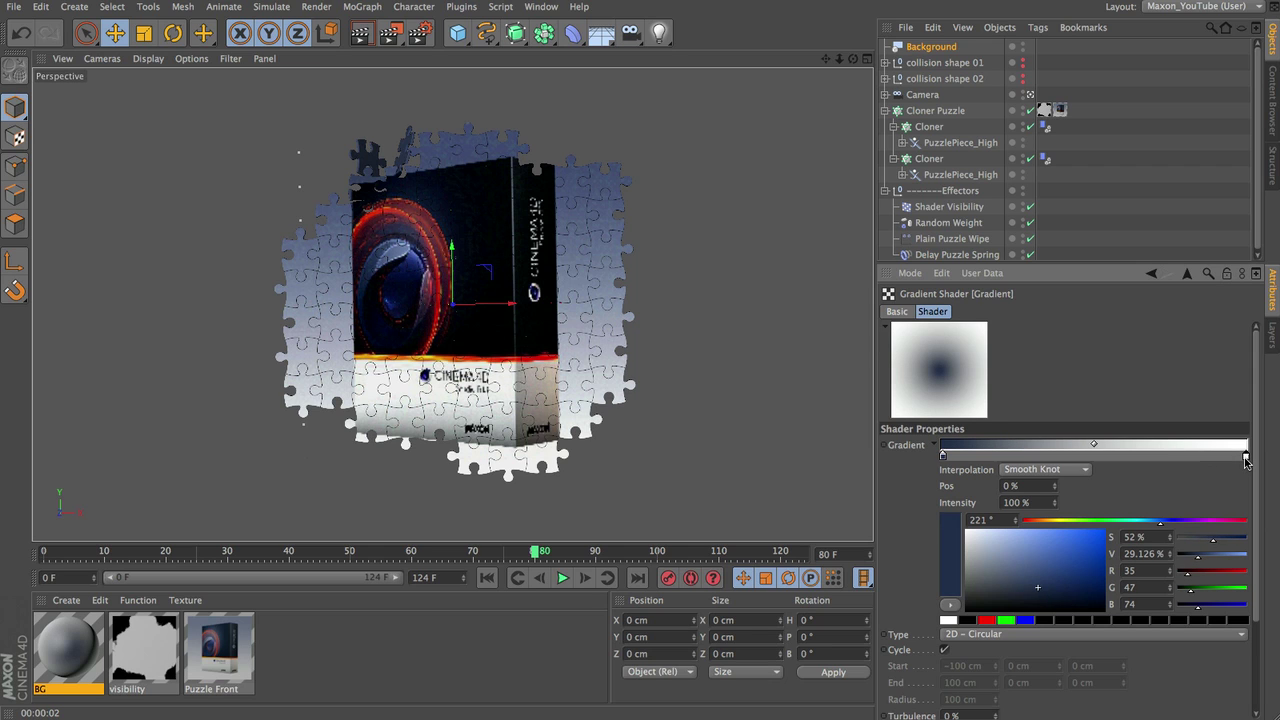
left_click(1163, 521)
left_click_drag(1027, 583, 997, 603)
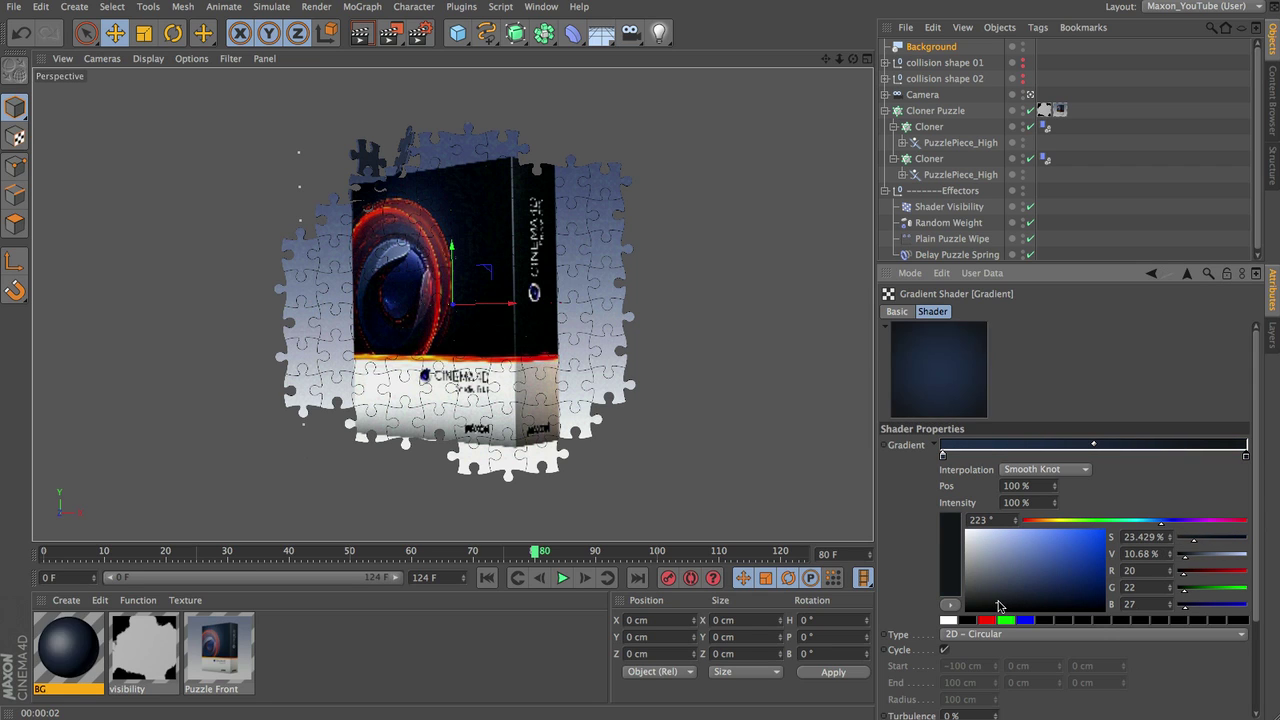
left_click_drag(80, 645, 936, 48)
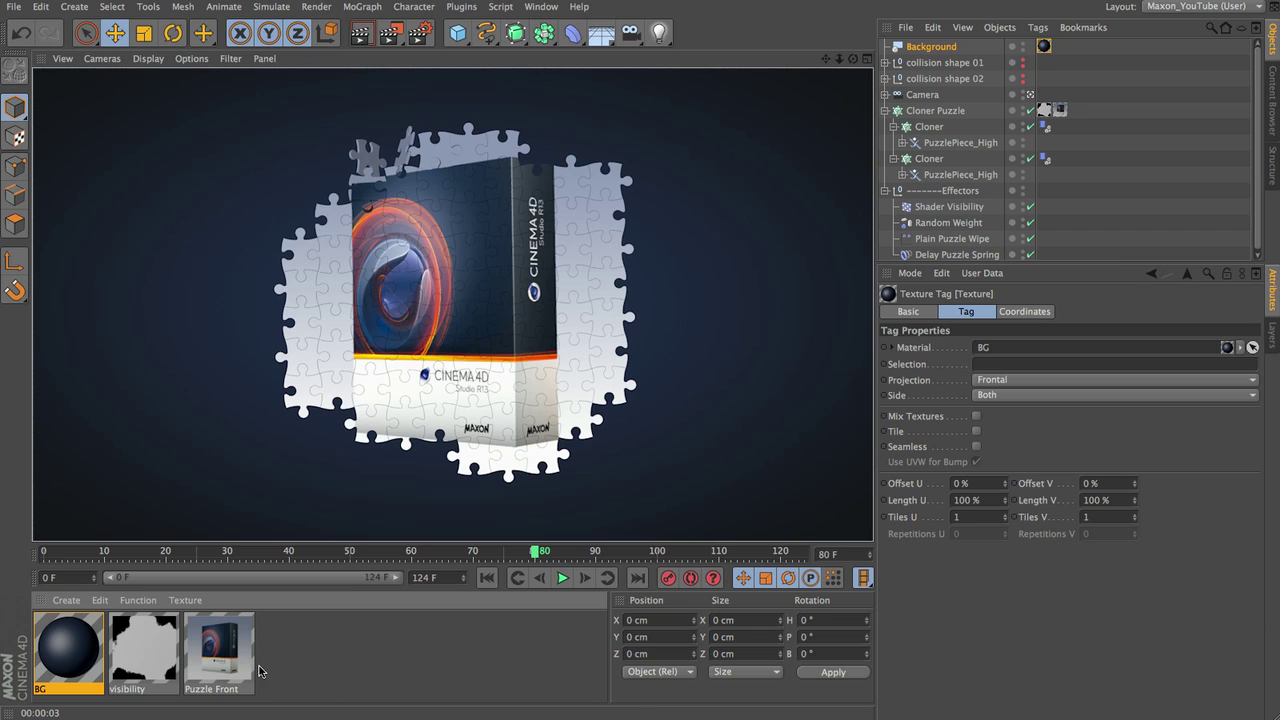
Step: Review the shading model options in the Puzzle Front material's illumination settings
left_click(226, 648)
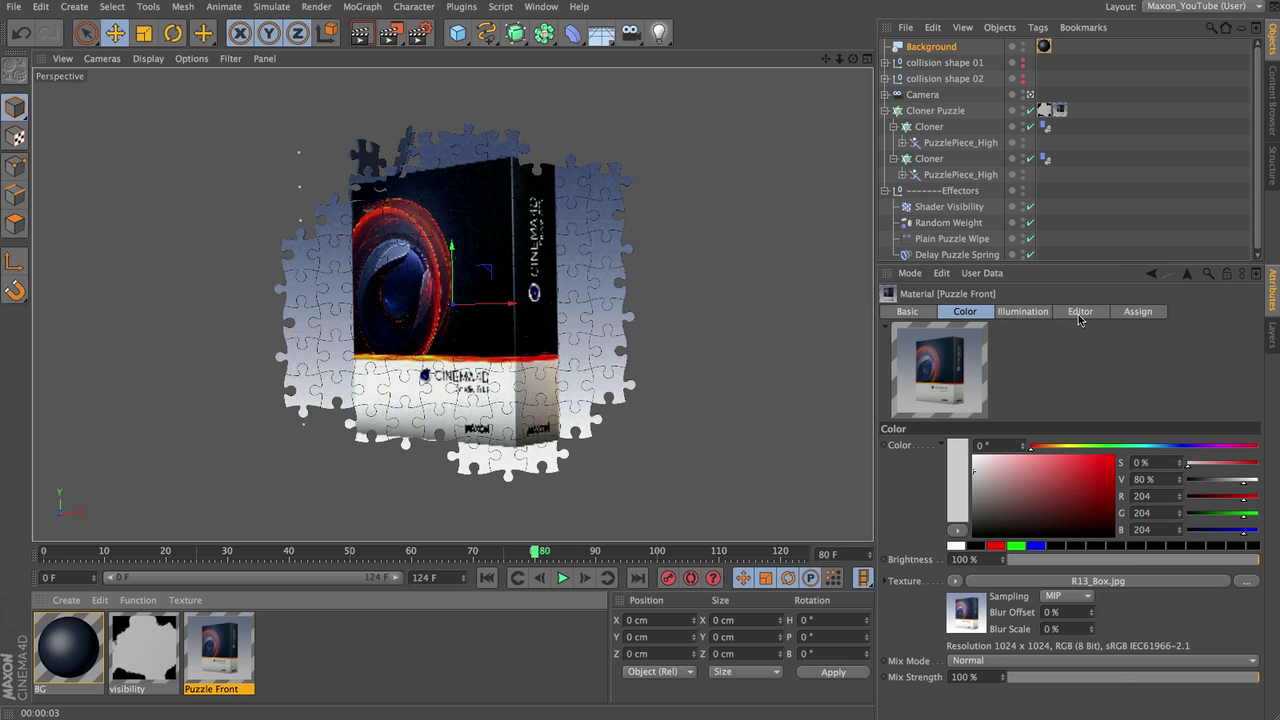
left_click(1022, 318)
scroll(1100, 600, "down", 2)
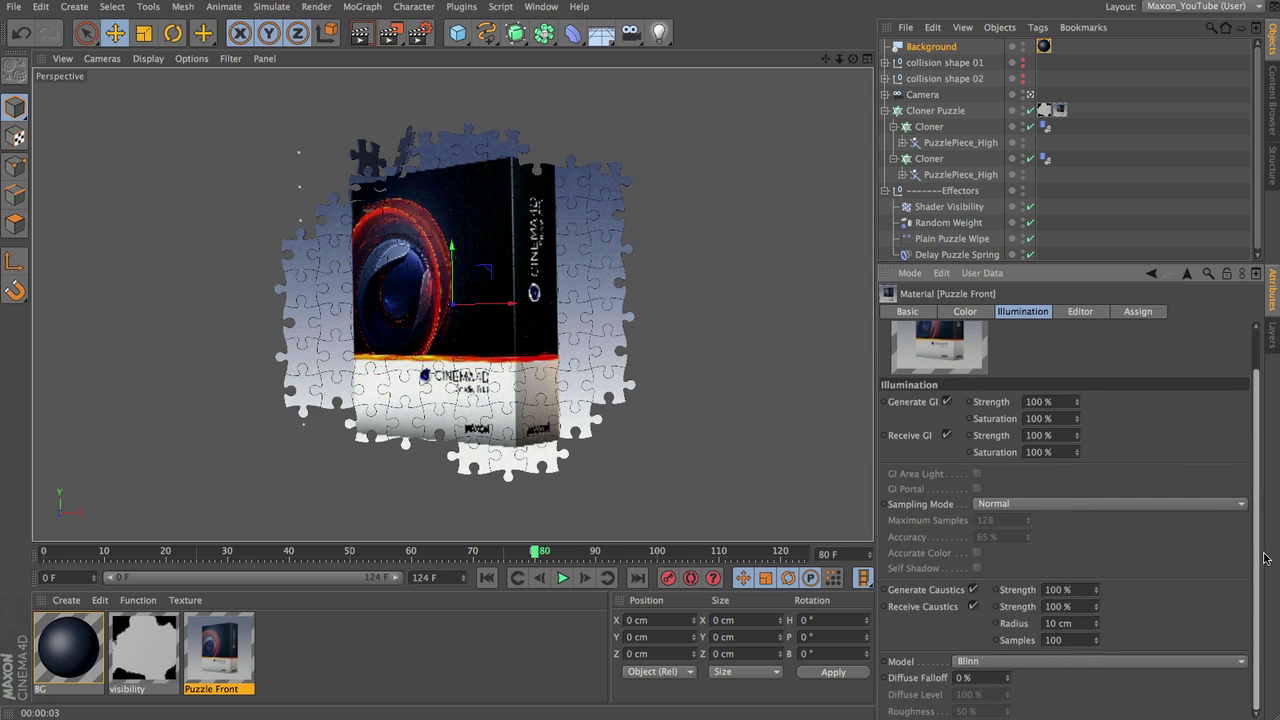
left_click(978, 664)
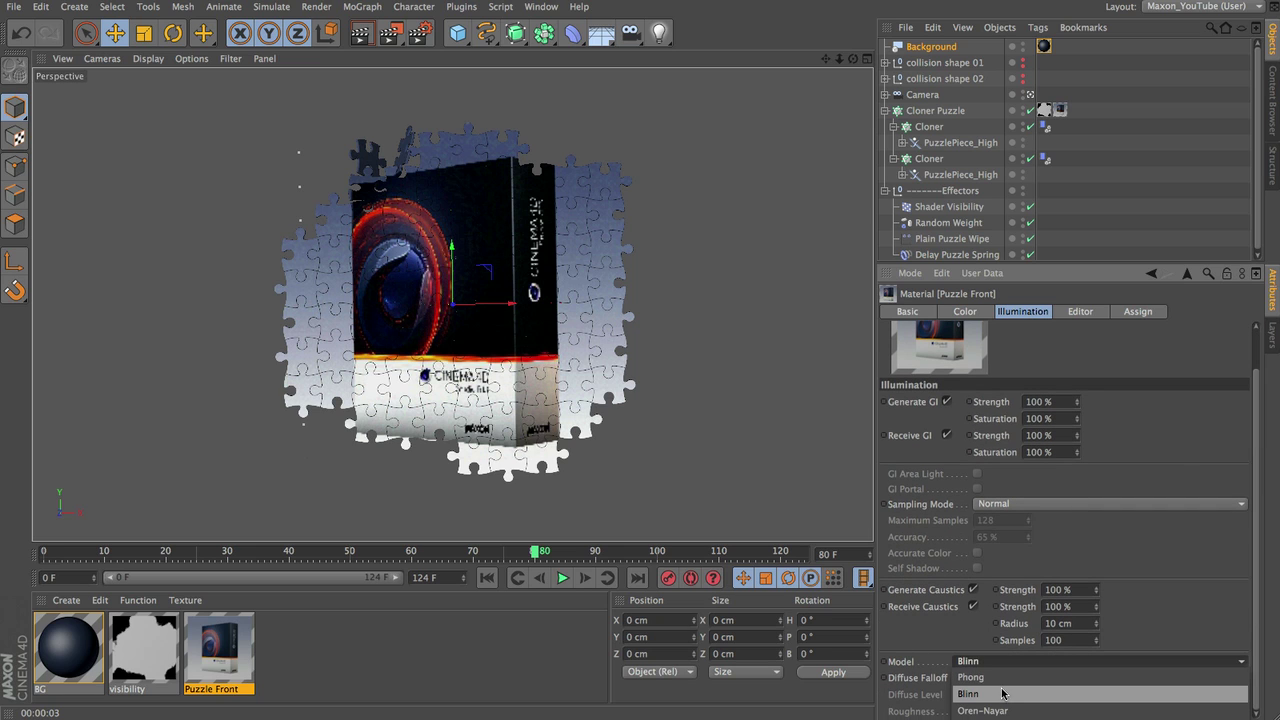
left_click(1238, 596)
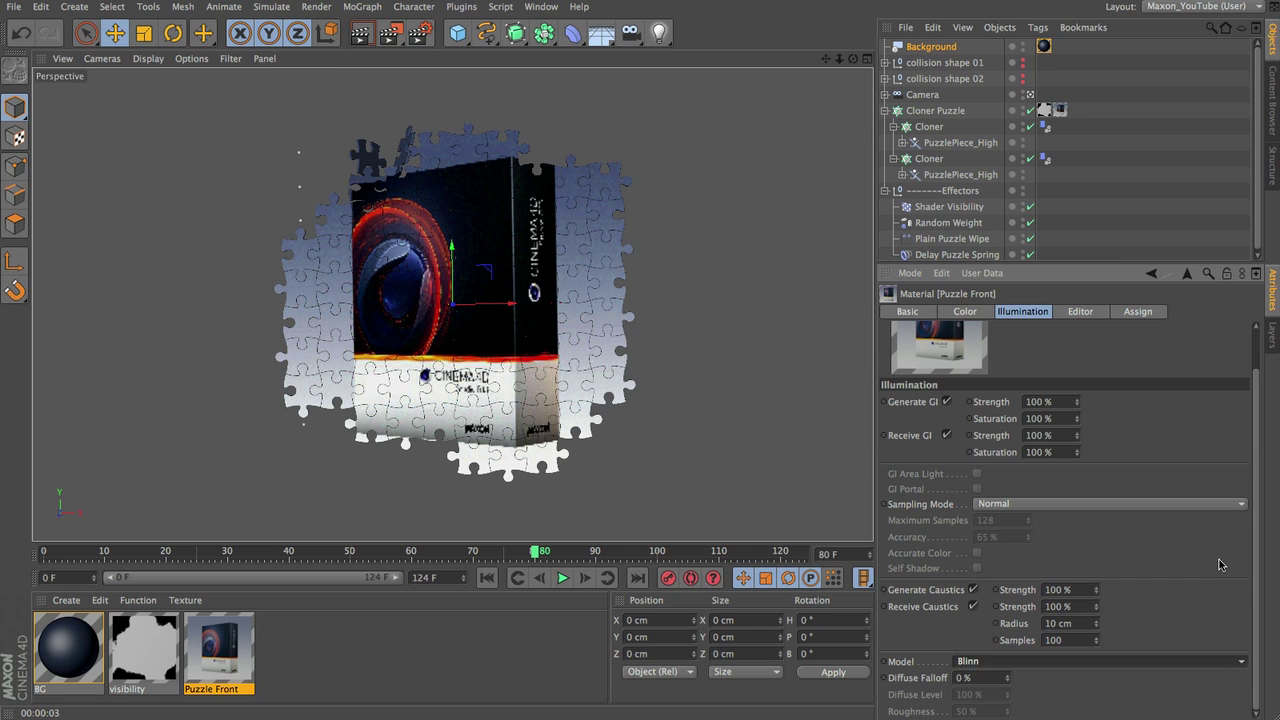
Step: Enable the Specular and Reflection channels on the Puzzle Front material
left_click(907, 311)
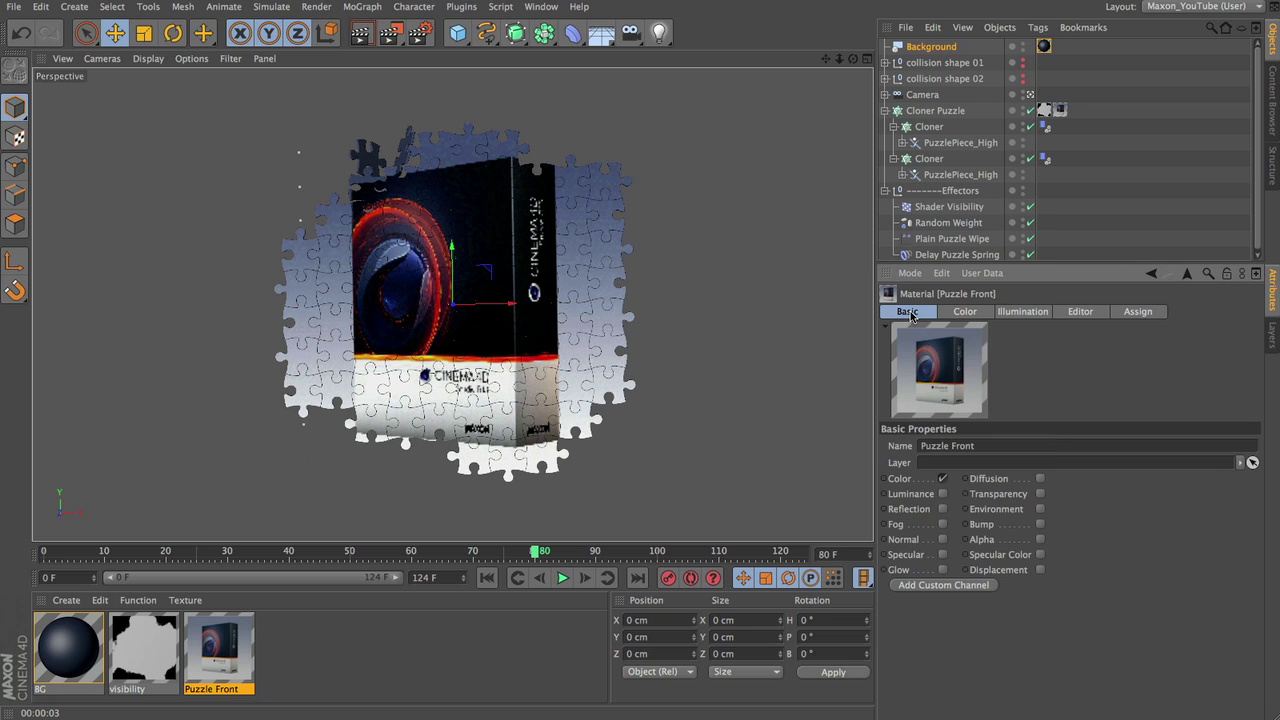
left_click(942, 555)
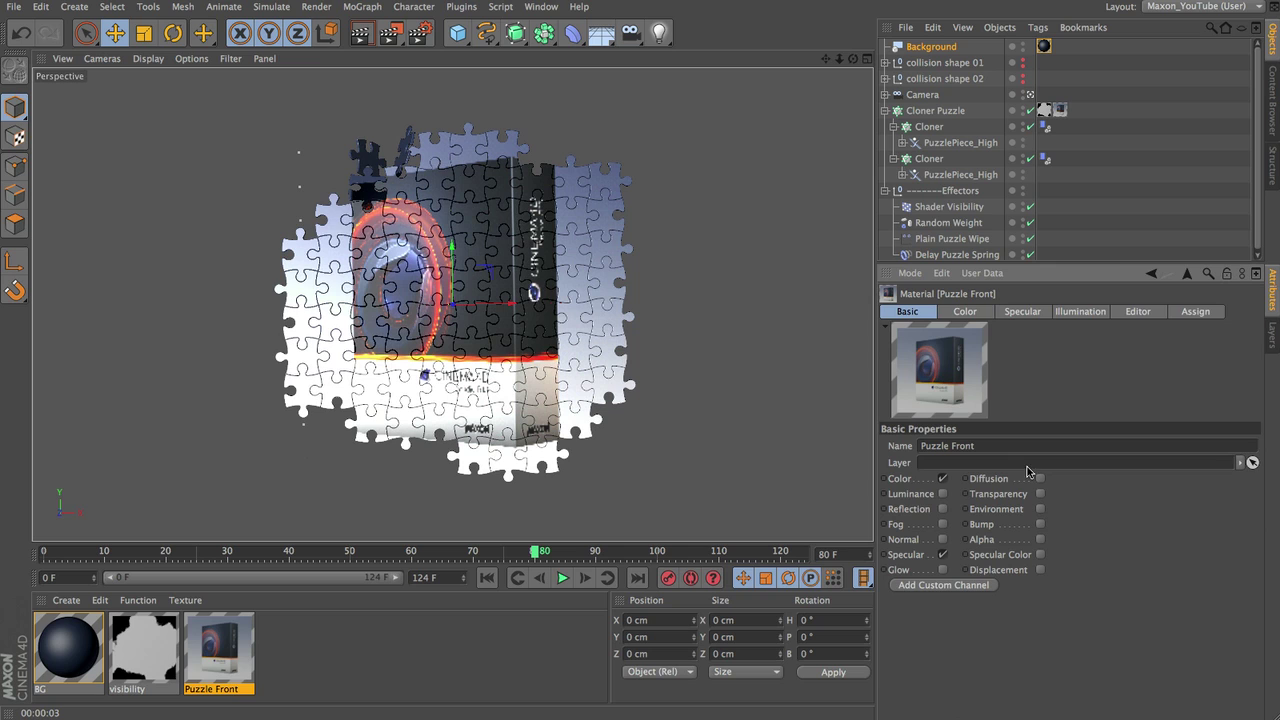
left_click(942, 509)
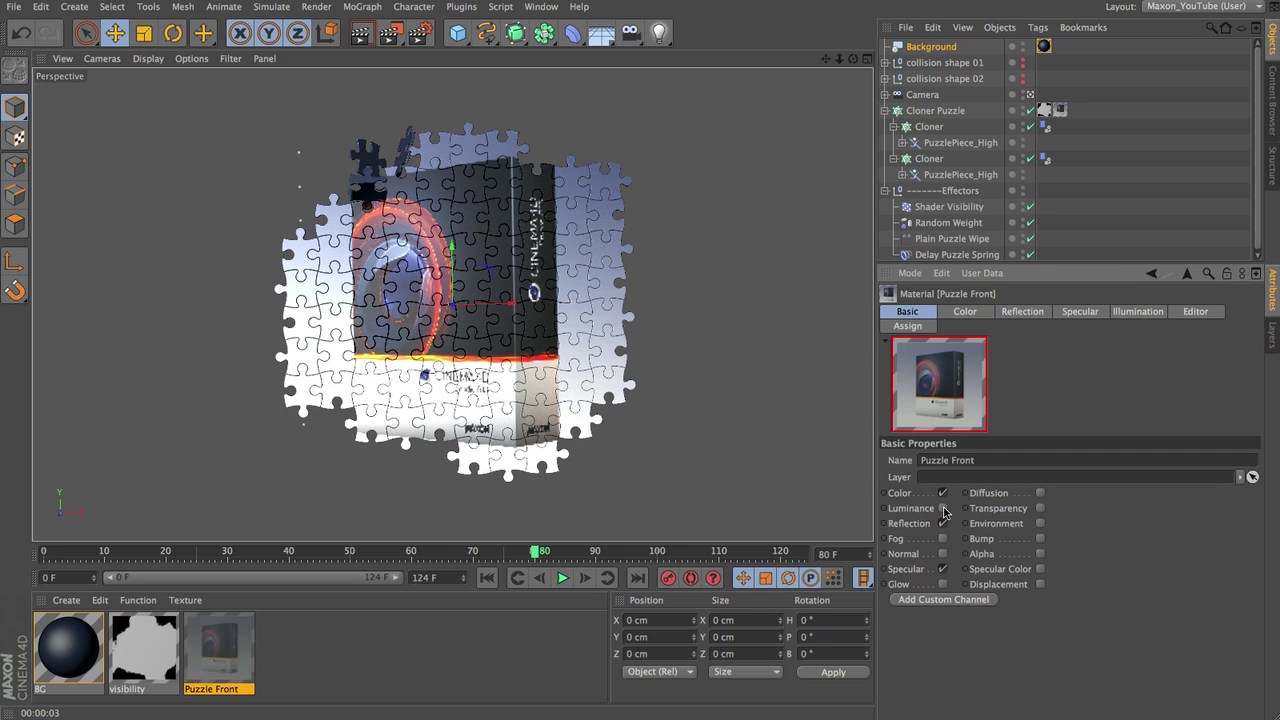
Step: Load a Fresnel shader as the Reflection channel's texture in the Puzzle Front material
left_click(1022, 311)
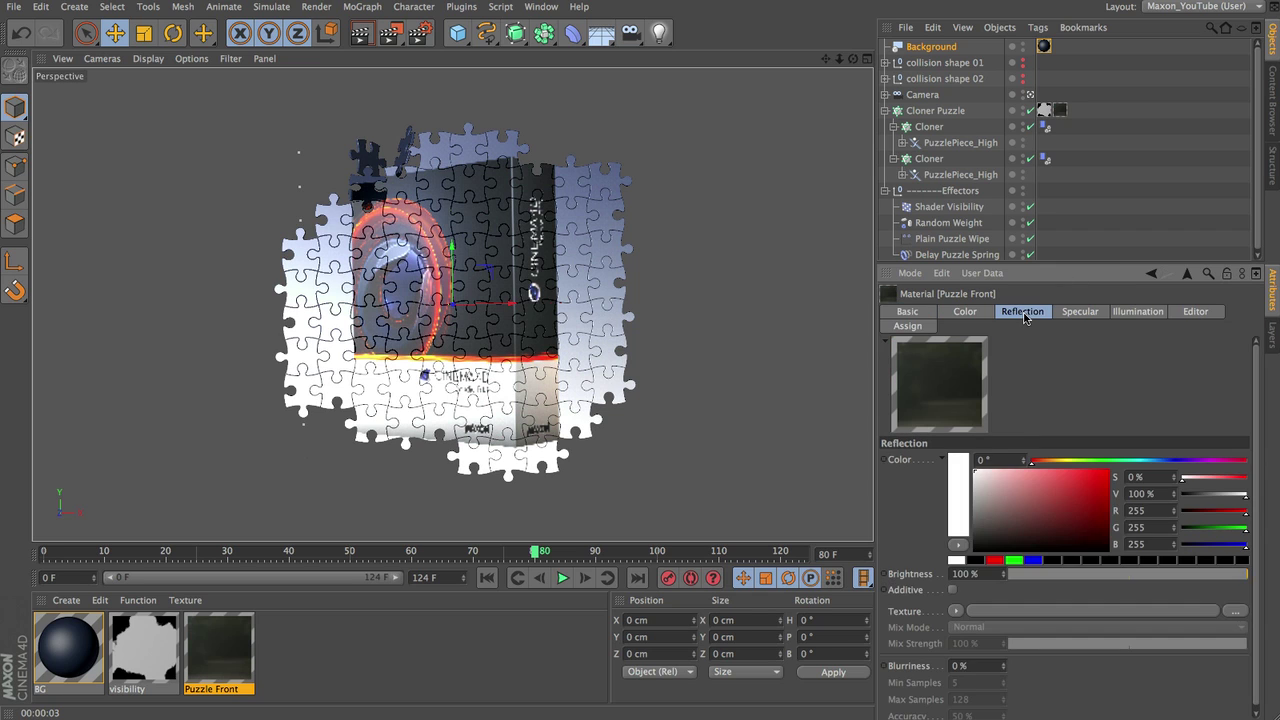
left_click(957, 610)
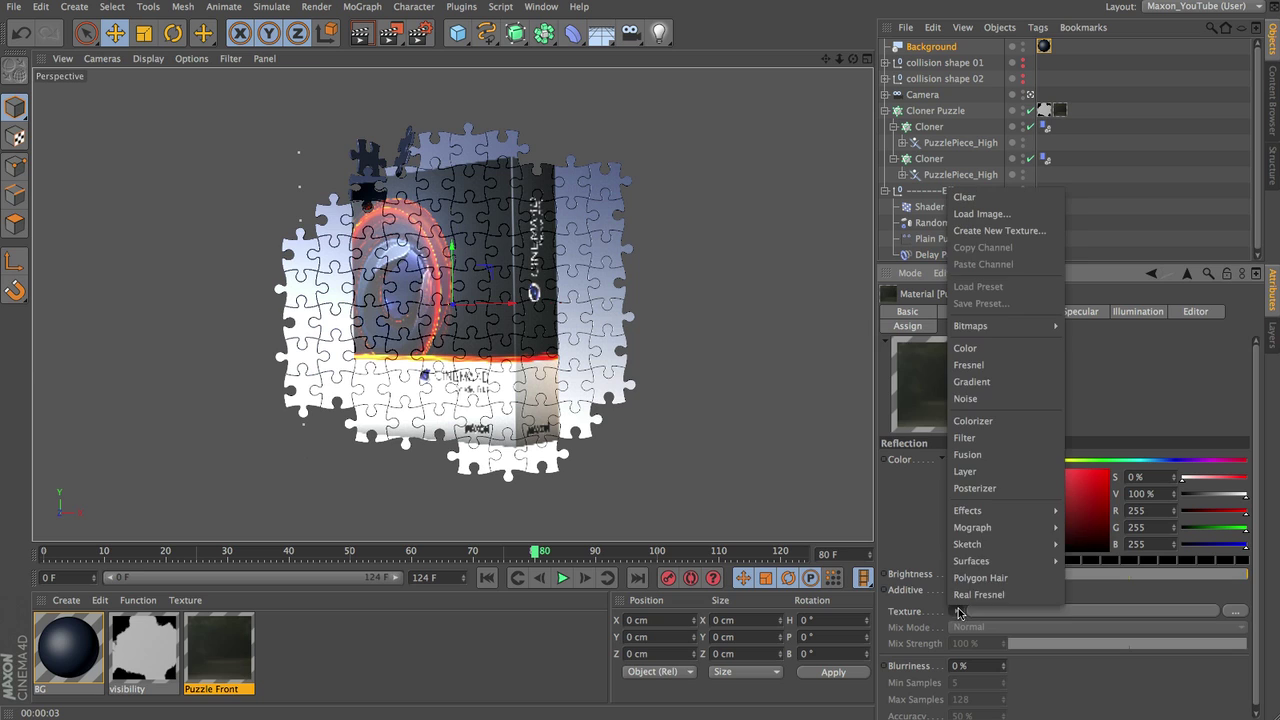
left_click(1019, 365)
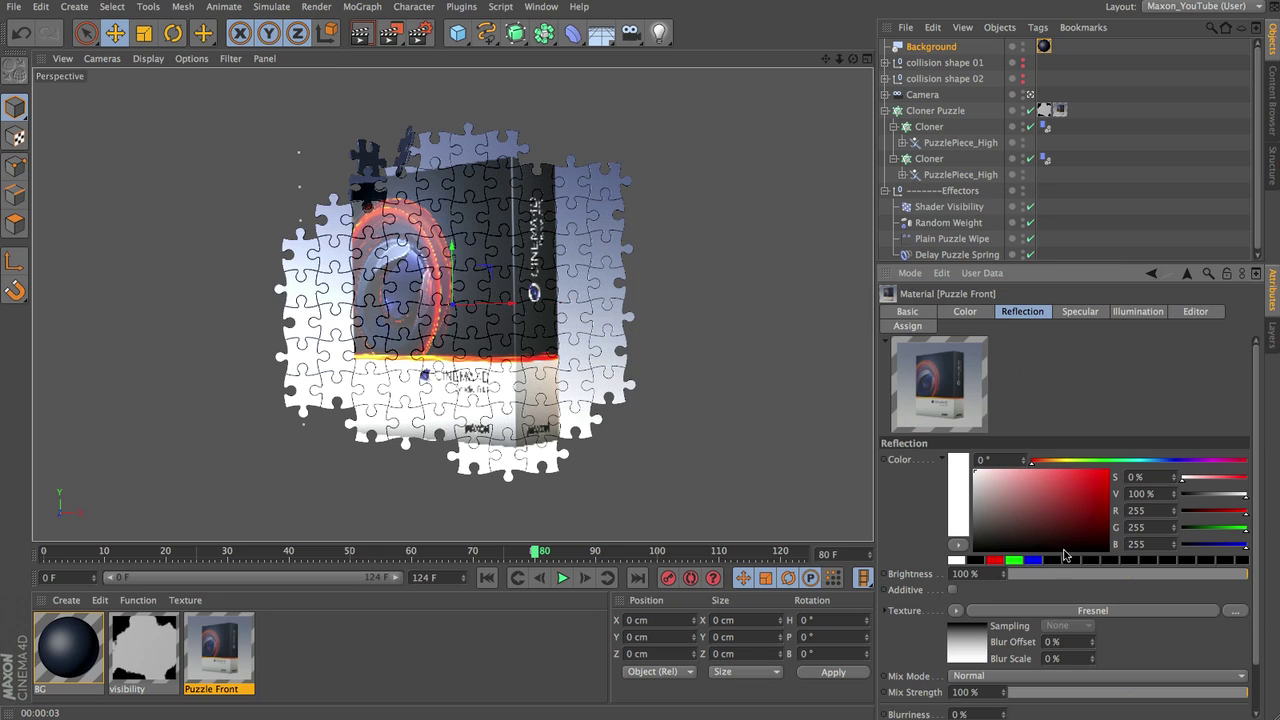
Step: Set the Puzzle Front reflection's brightness to 10% and its mix strength to 40%
left_click_drag(1055, 581, 1023, 581)
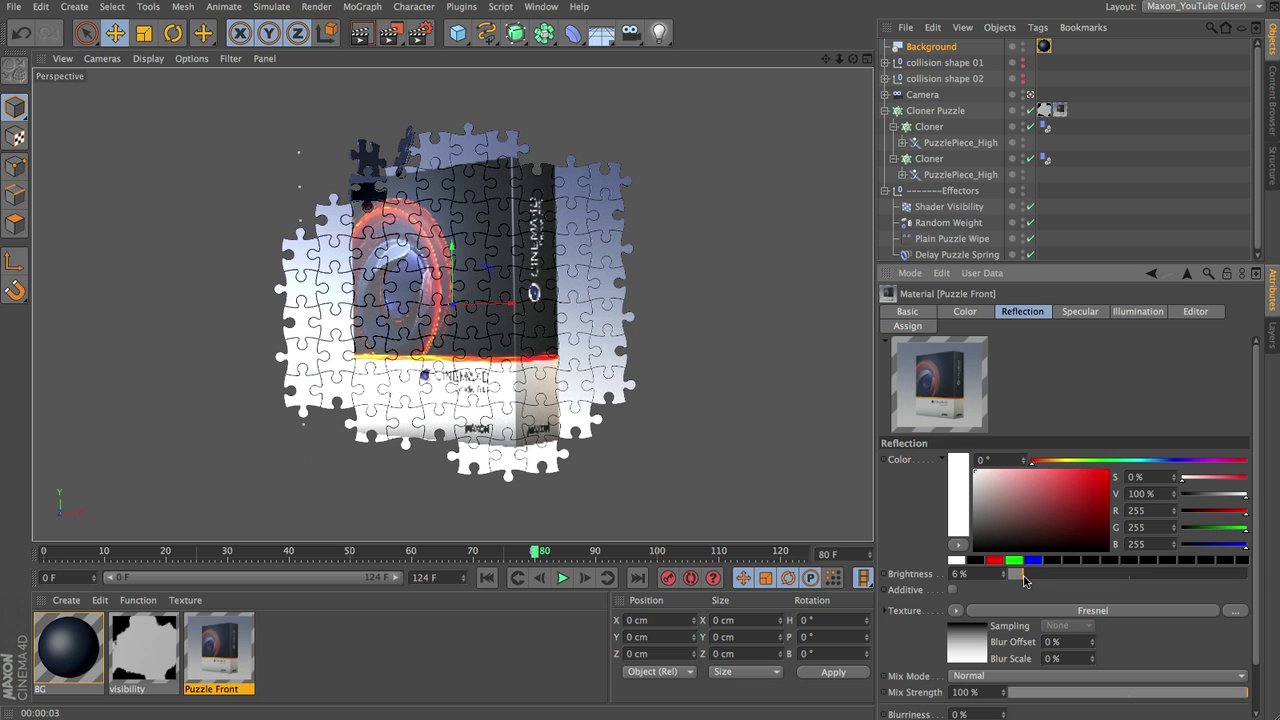
scroll(1250, 570, "down", 2)
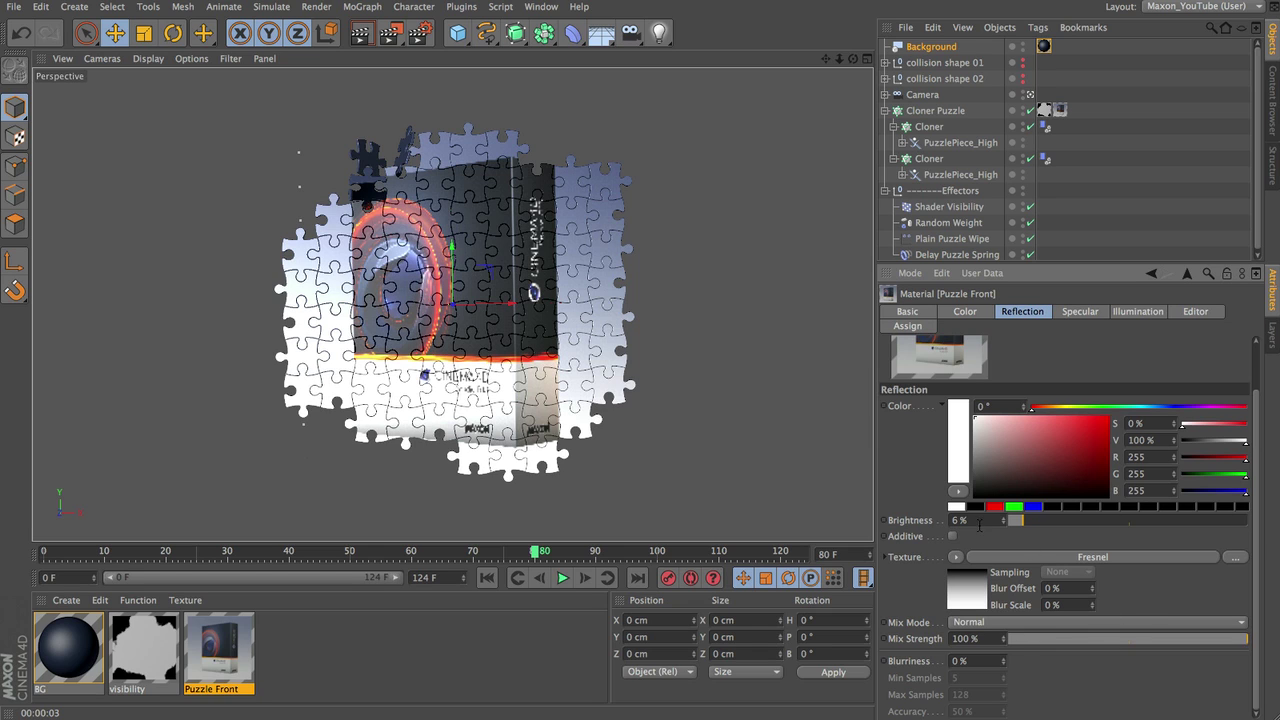
left_click_drag(1003, 520, 1003, 506)
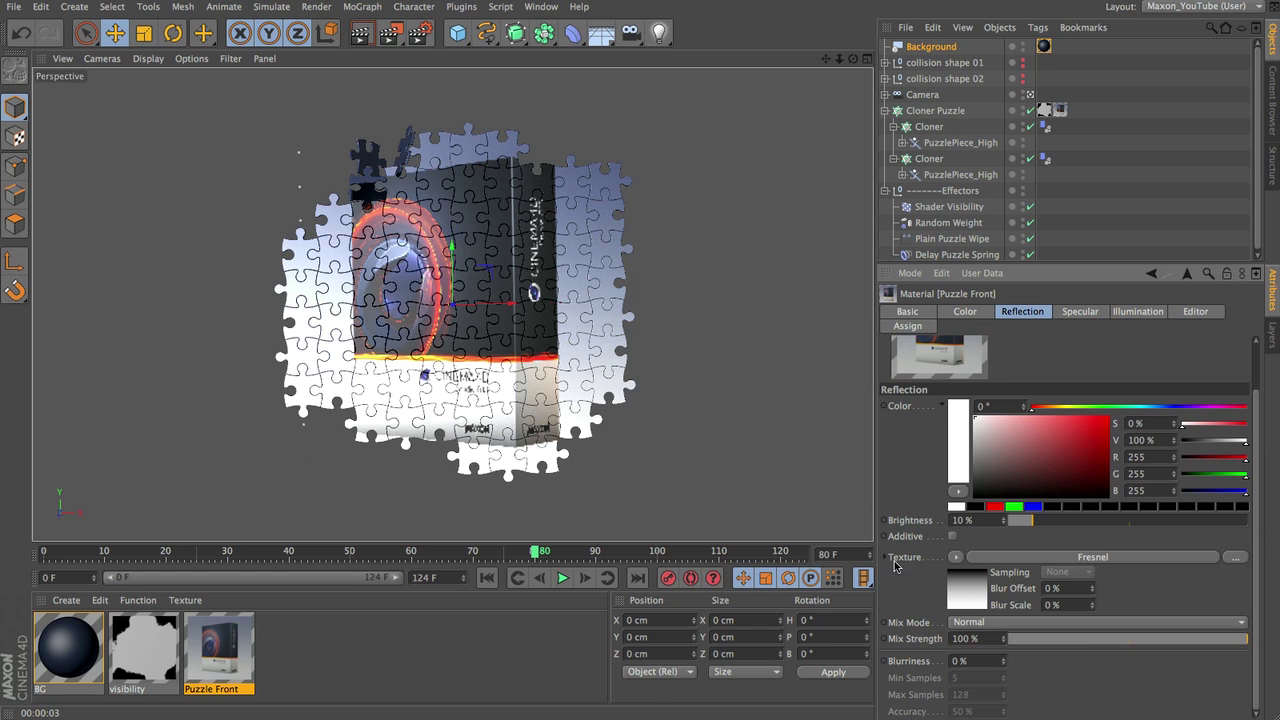
left_click(983, 639)
type("40")
key("Return")
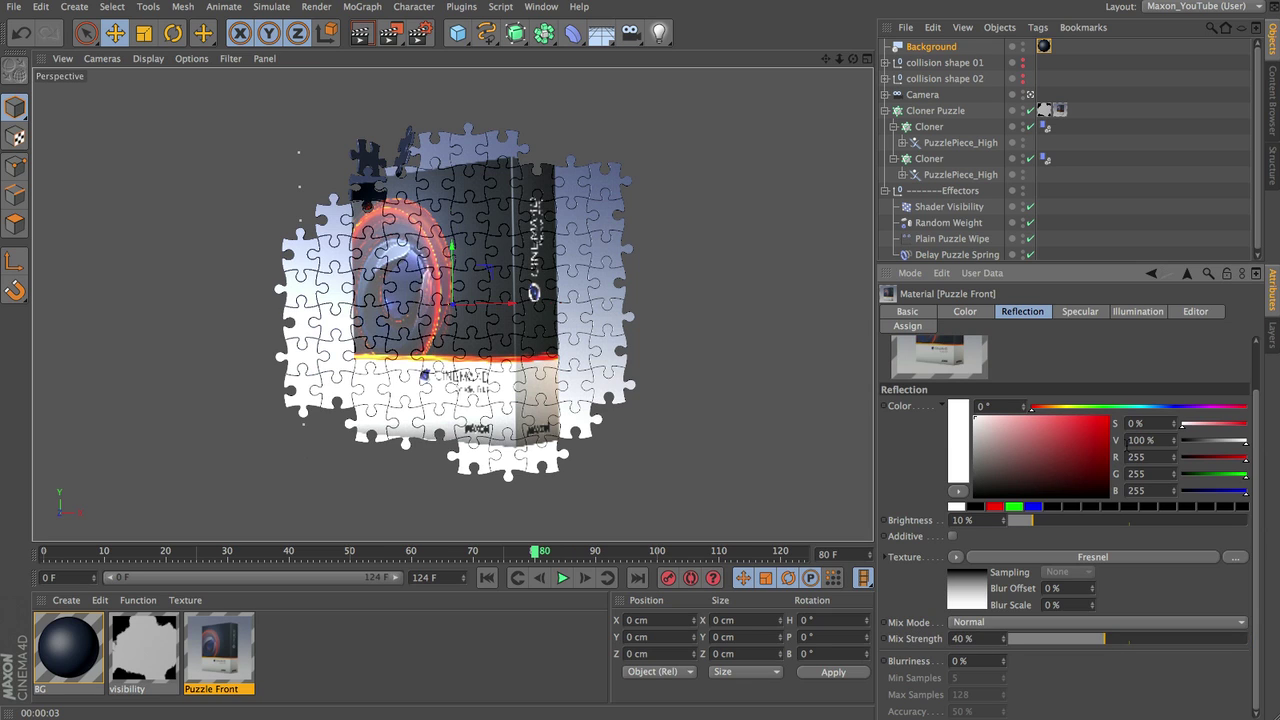
Step: Switch the Puzzle Front material's preview shape to Sphere
scroll(1262, 356, "up", 1)
right_click(926, 362)
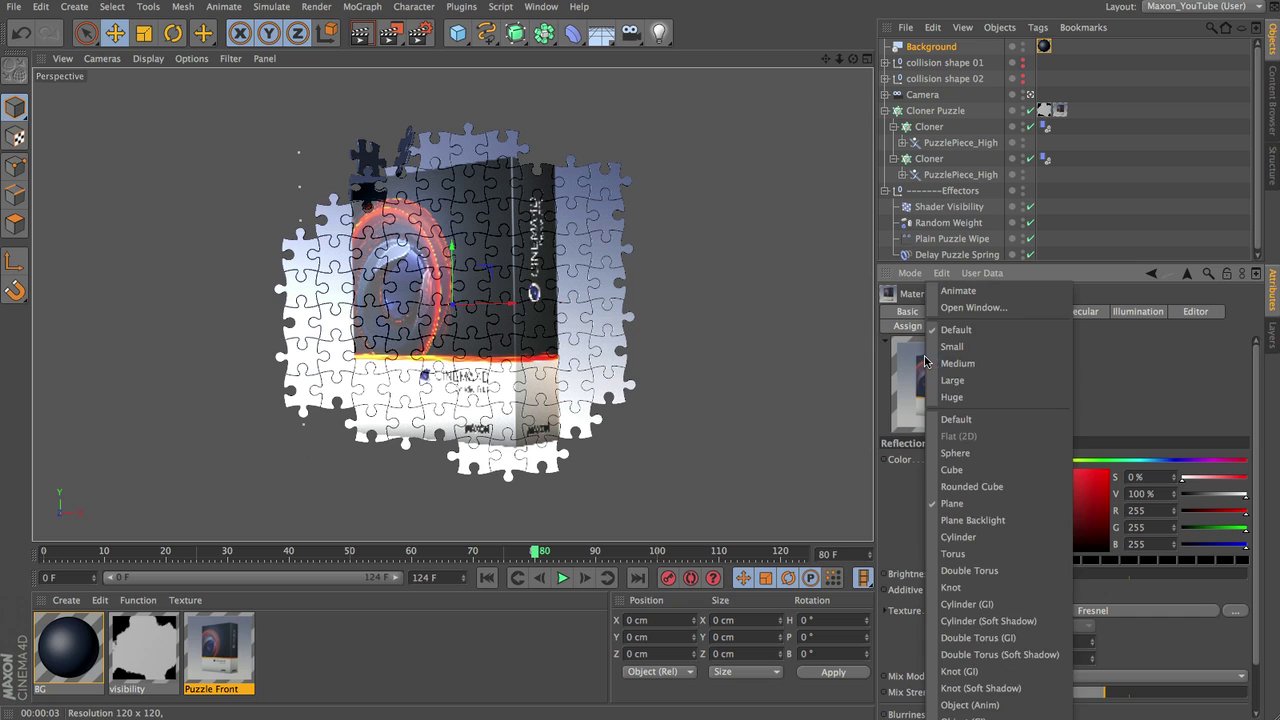
left_click(968, 453)
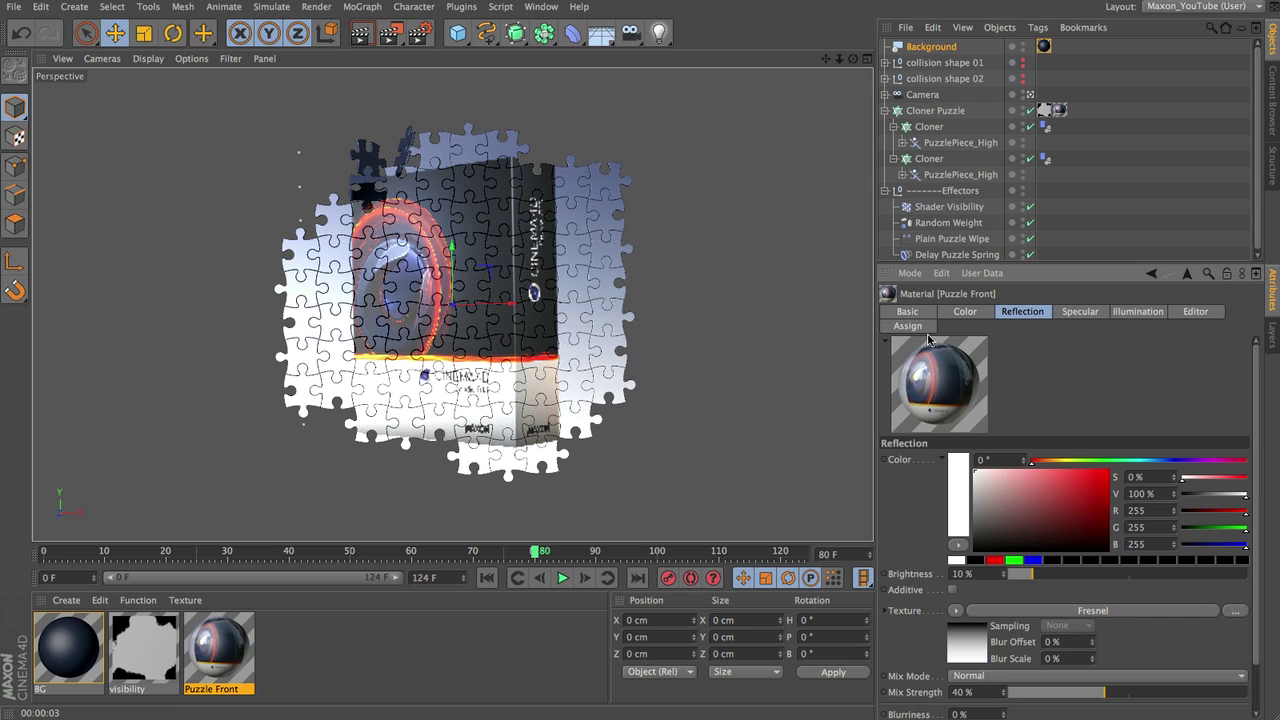
left_click_drag(928, 340, 938, 376)
Step: Set the Puzzle Front specular highlight's width to 20%, height to 120% and falloff to 10%
left_click(1086, 312)
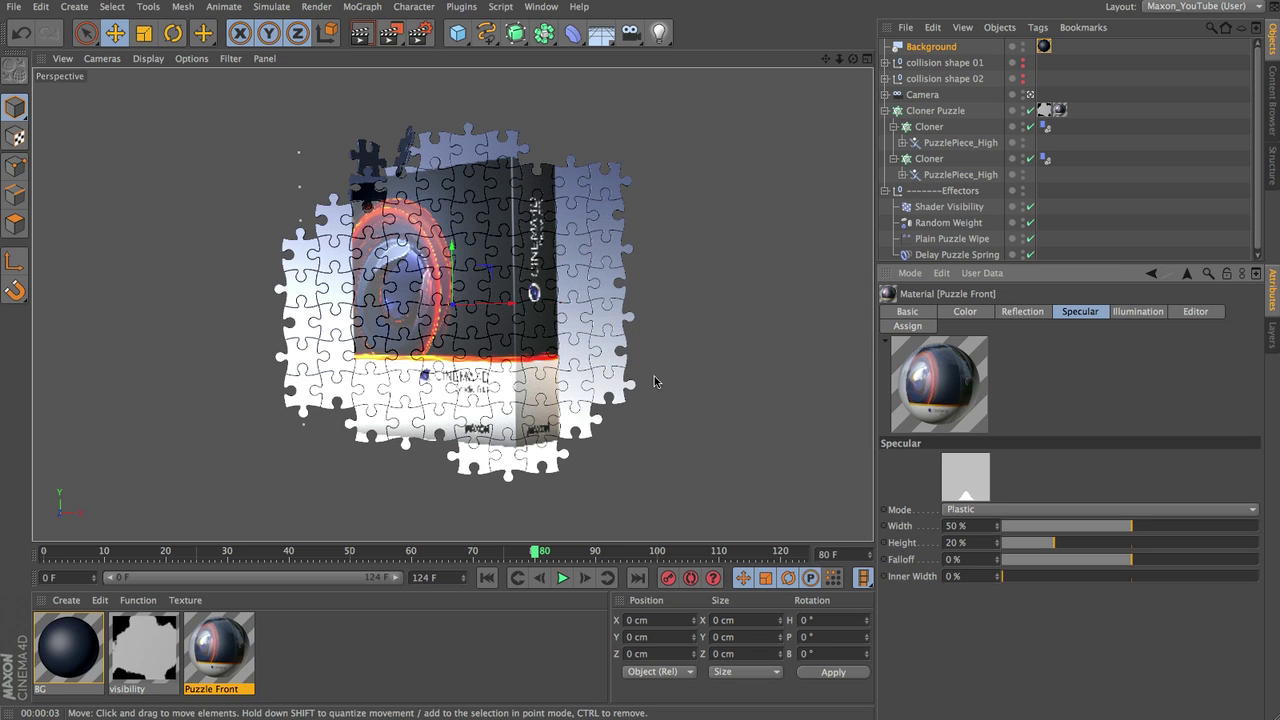
left_click_drag(979, 526, 874, 514)
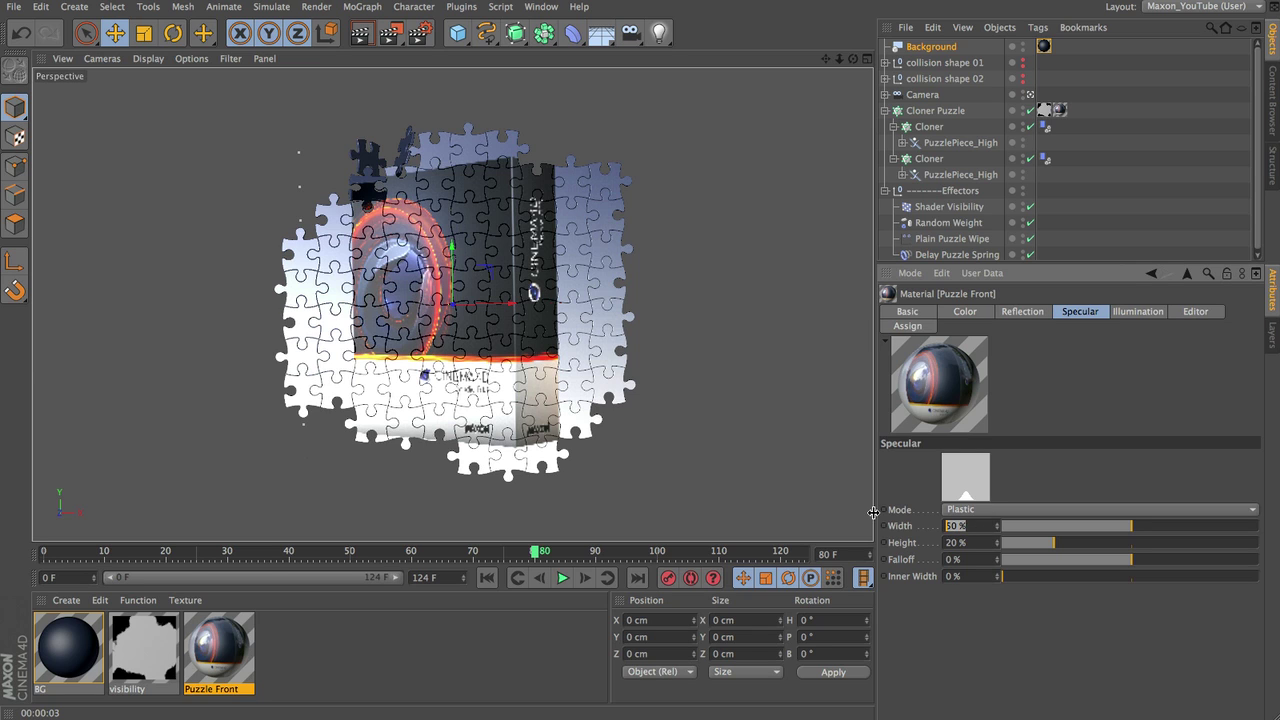
type("20")
key("Return")
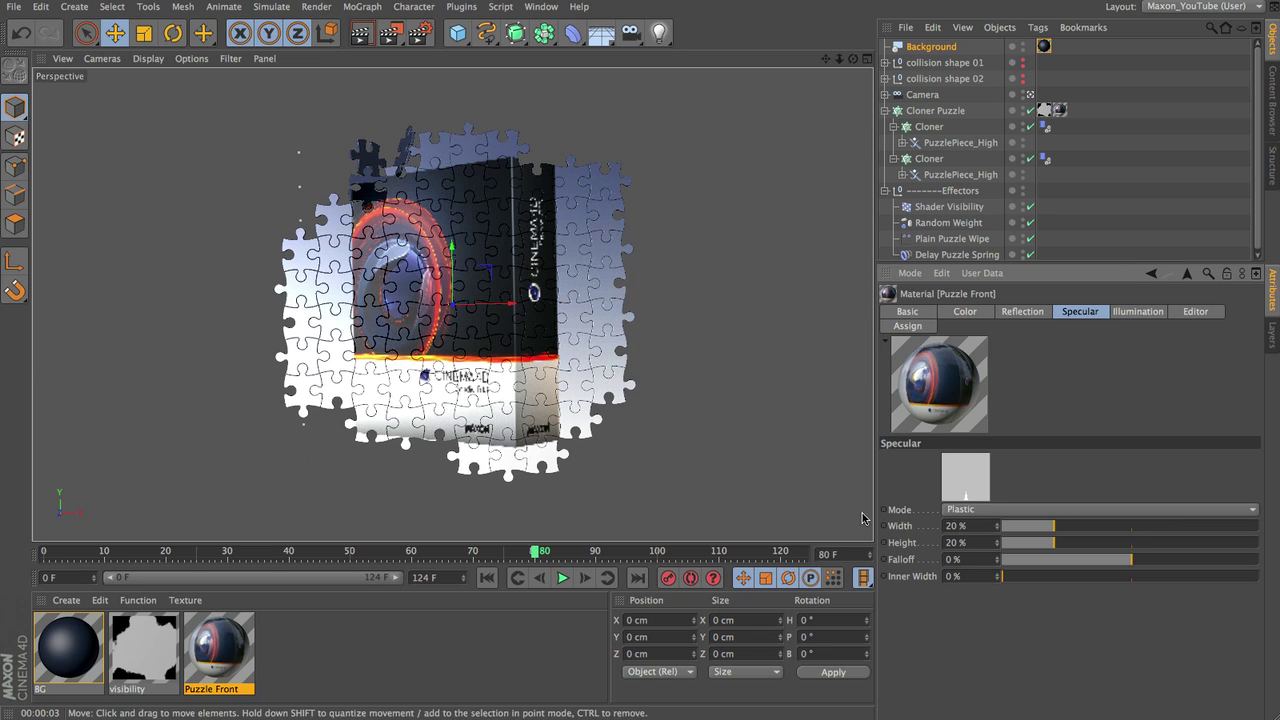
left_click(946, 542)
type("12")
key("Return")
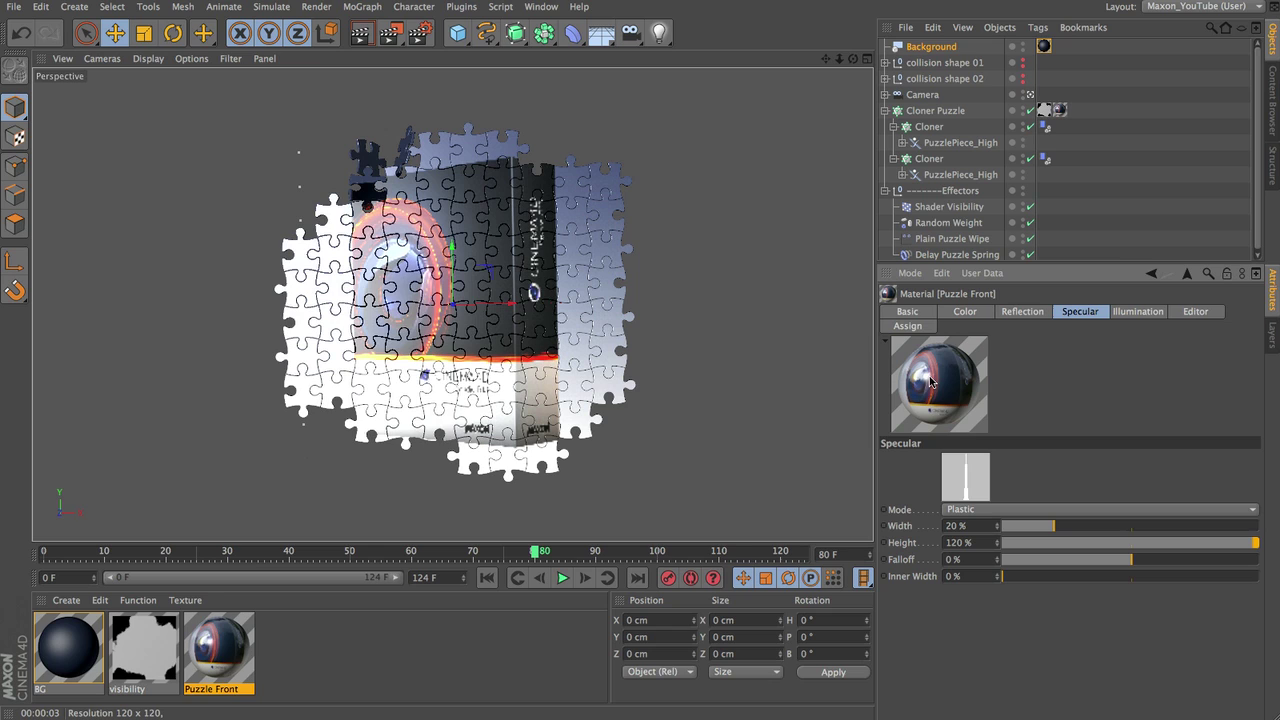
double_click(952, 559)
type("10")
key("Return")
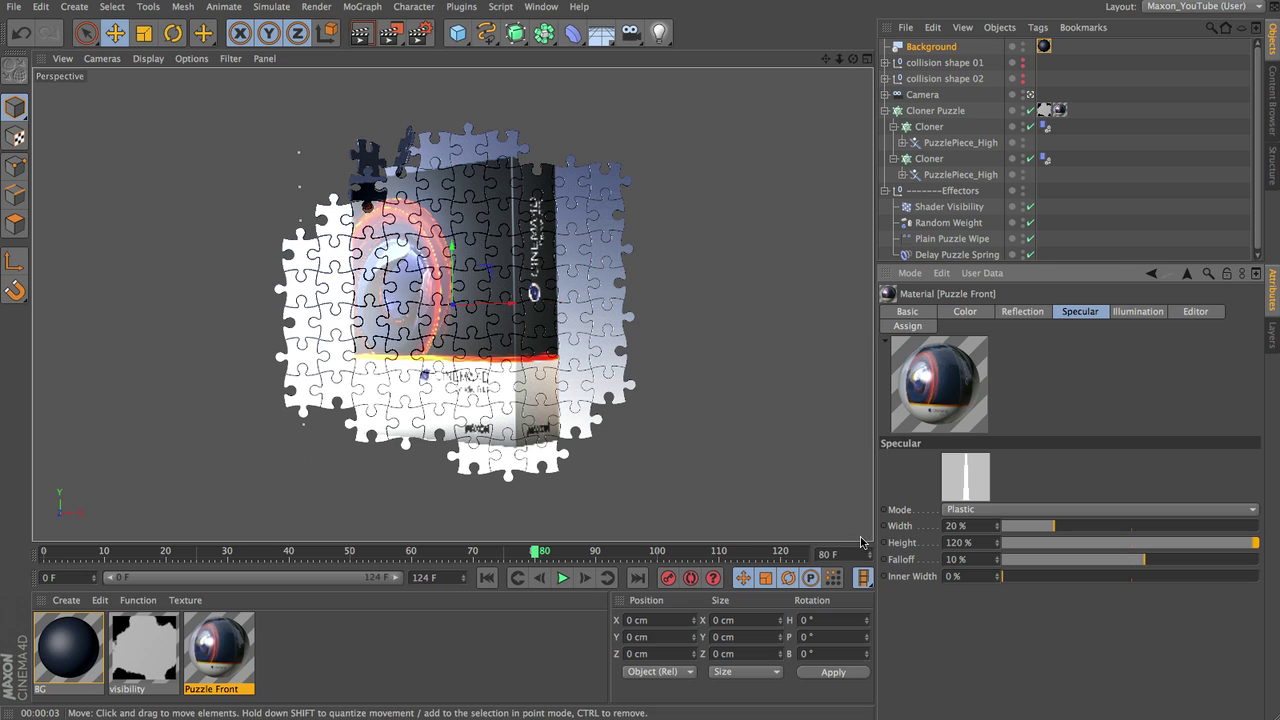
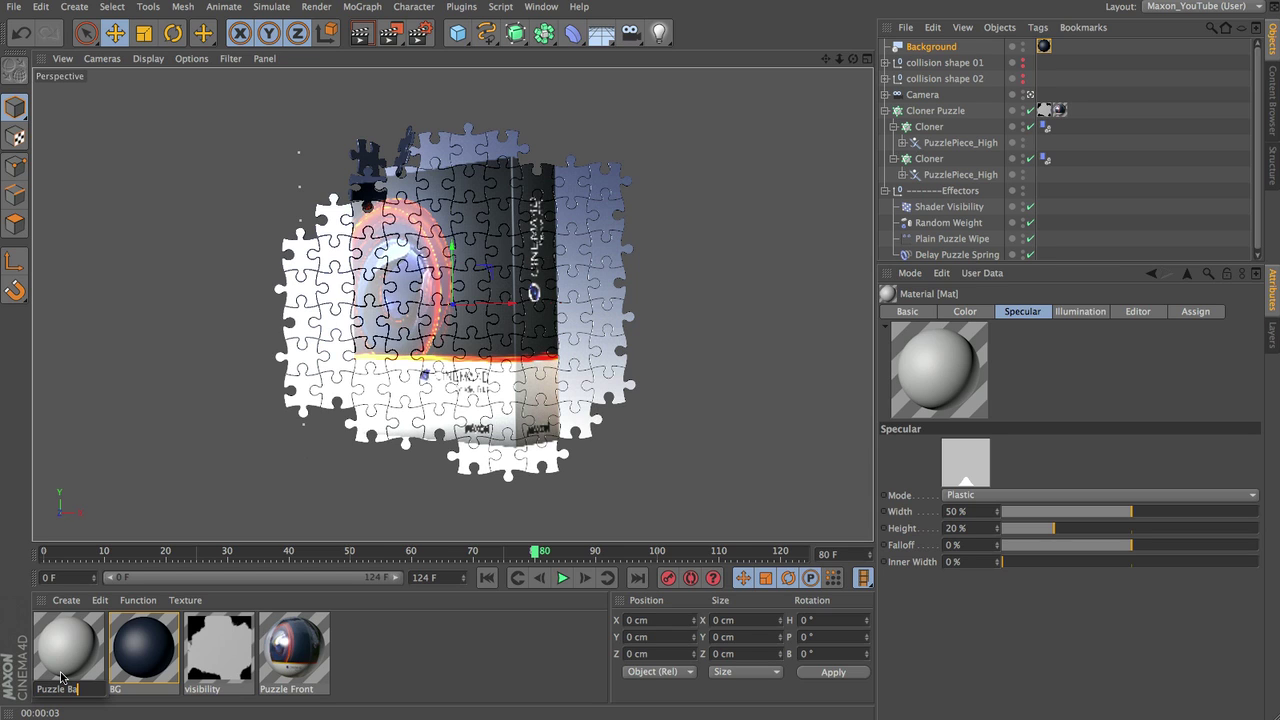
Step: Name the new material Puzzle Back and set its illumination shading model to Oren-Nayar
key("Return")
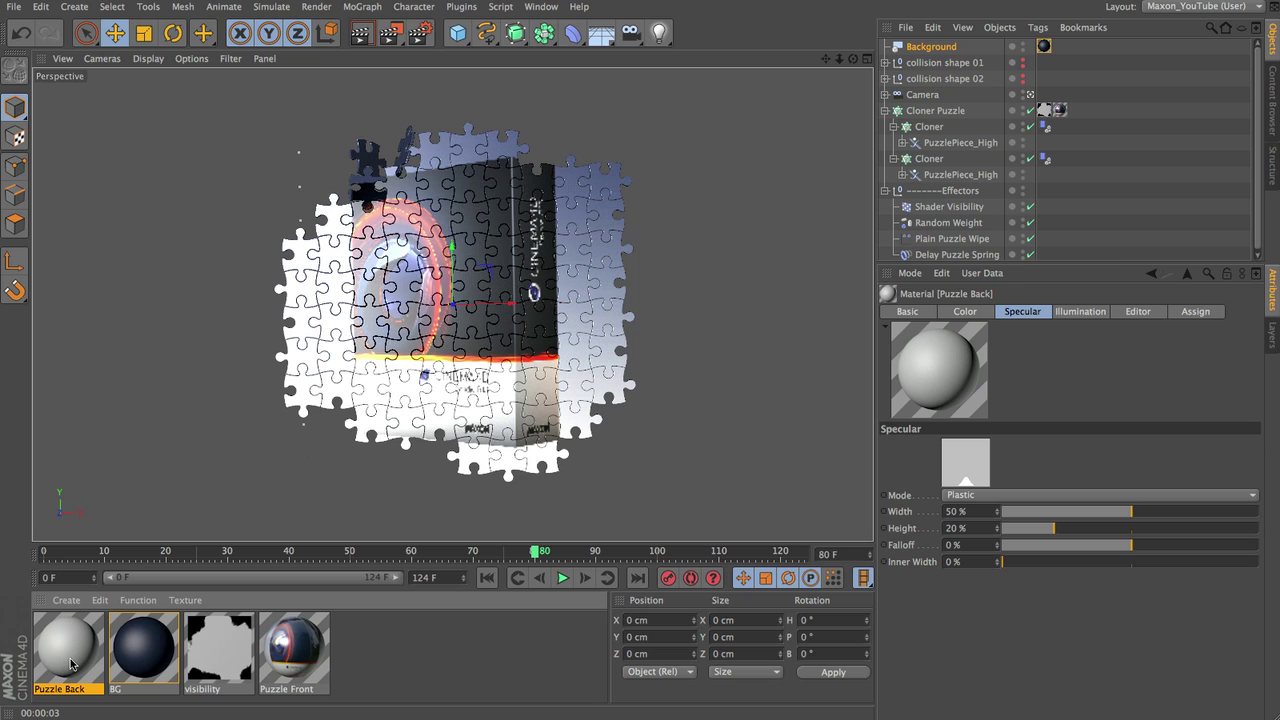
left_click(1069, 312)
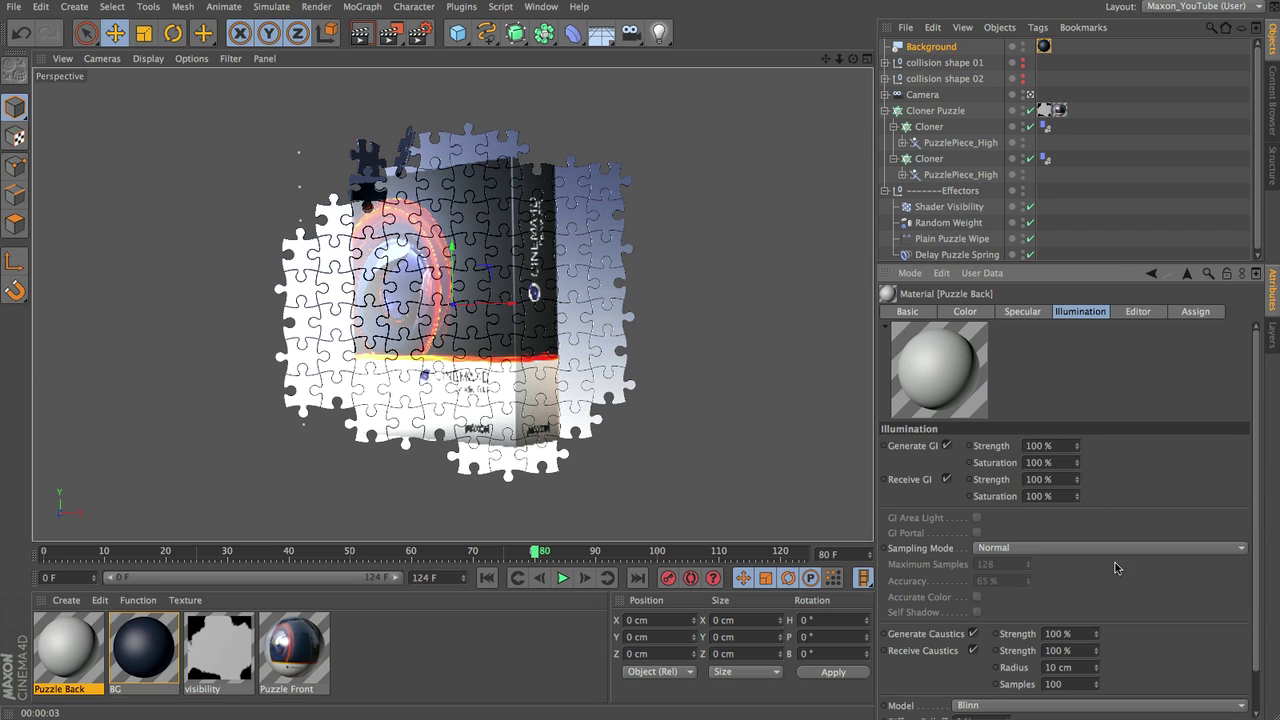
scroll(1187, 585, "down", 2)
left_click(1066, 664)
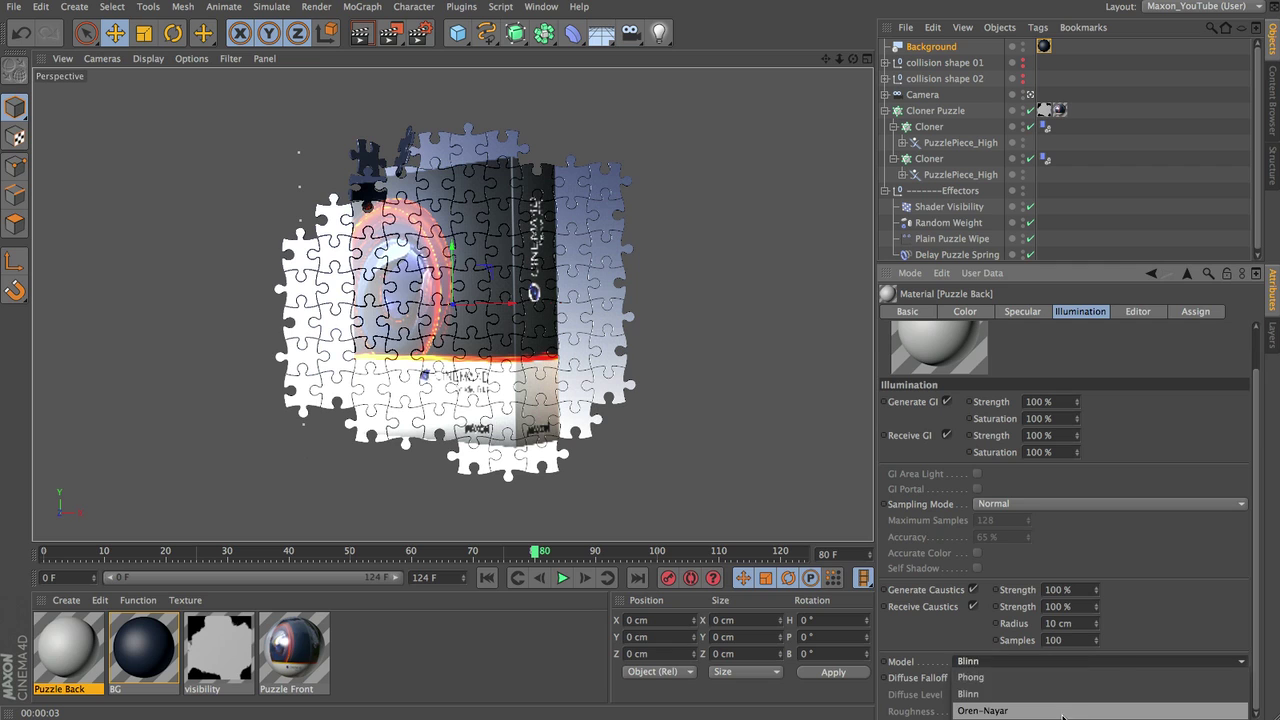
left_click(1063, 711)
left_click(1210, 547)
left_click(1060, 564)
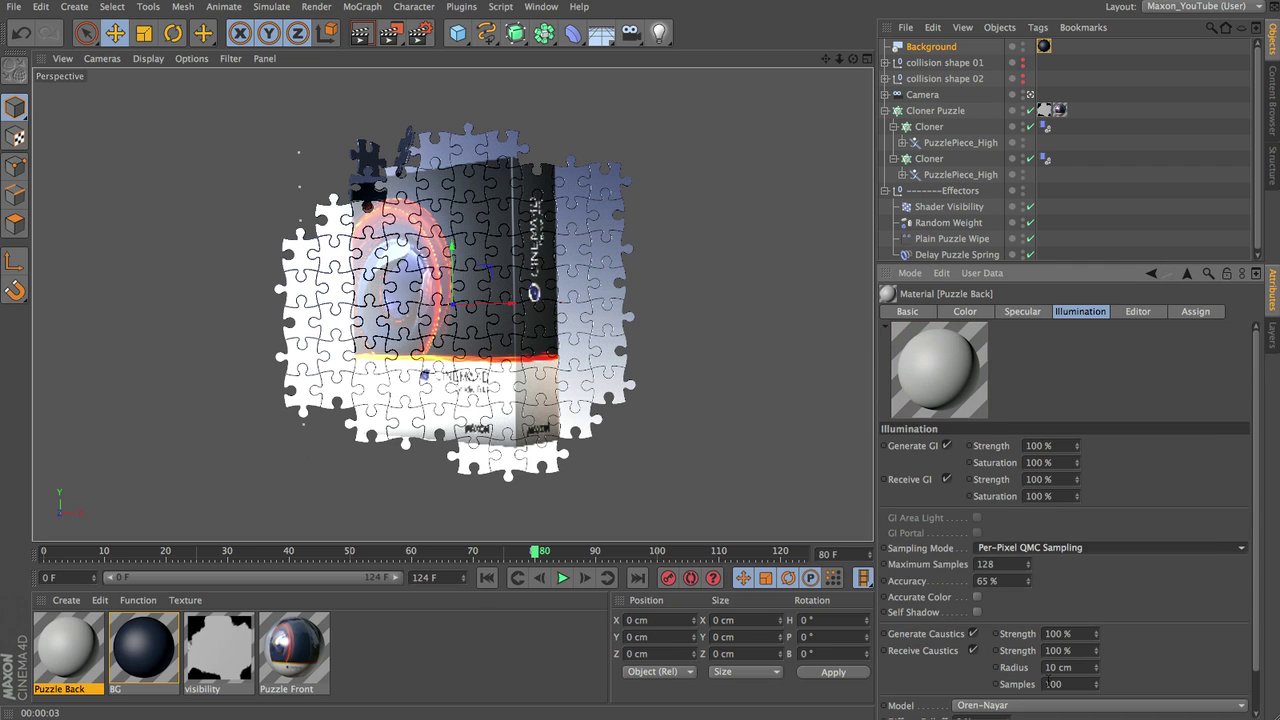
left_click(1160, 548)
left_click(1153, 570)
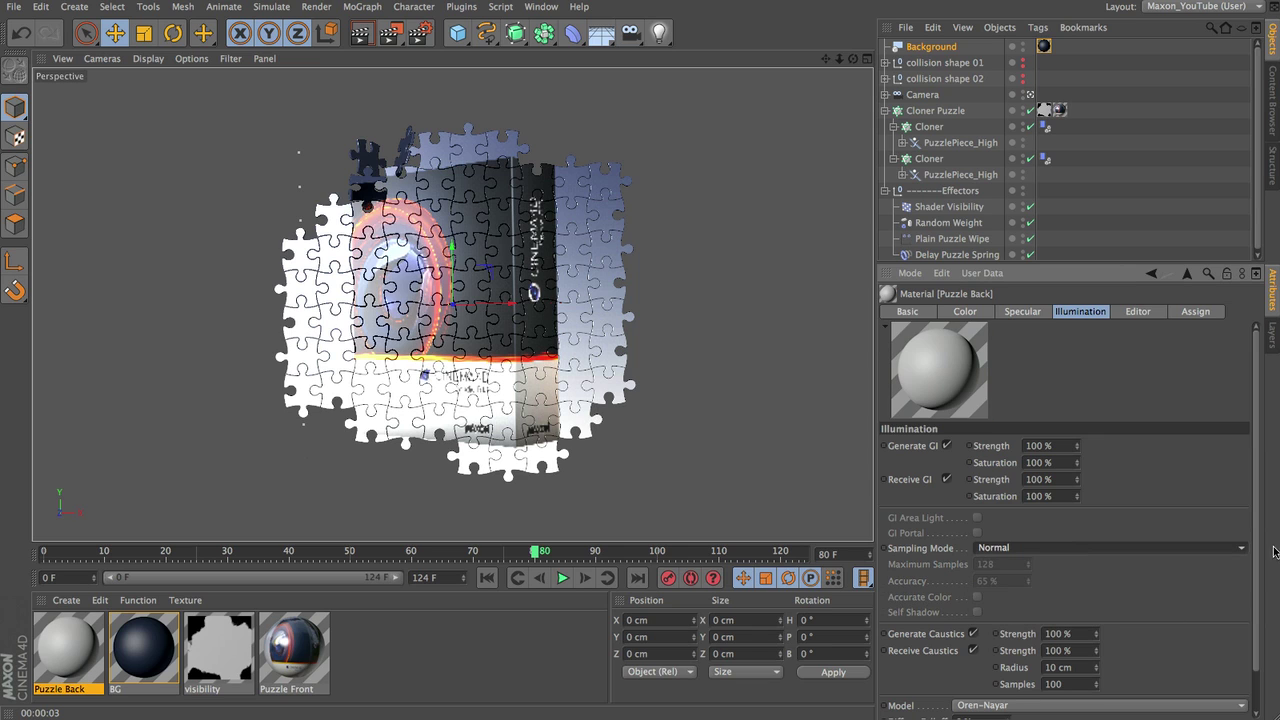
Step: Set the roughness of Puzzle Back's Oren-Nayar shading to 100%
scroll(1098, 701, "down", 1)
left_click(965, 711)
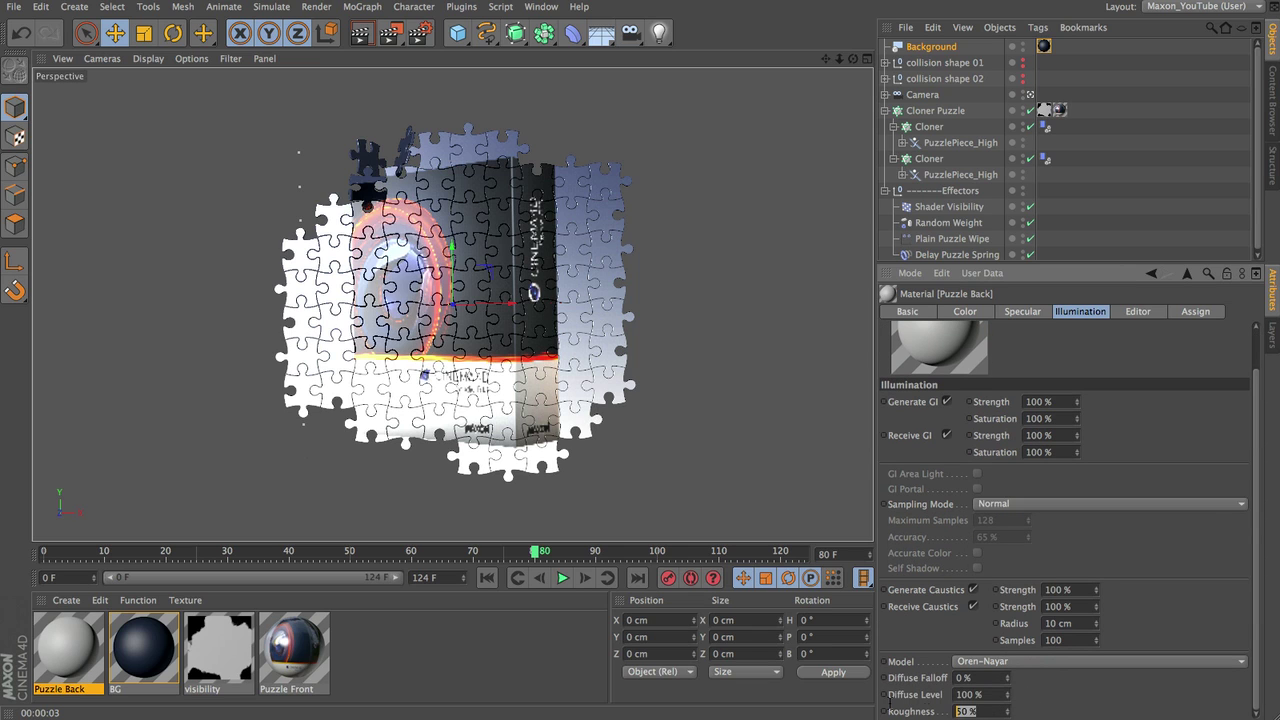
type("100")
key("Return")
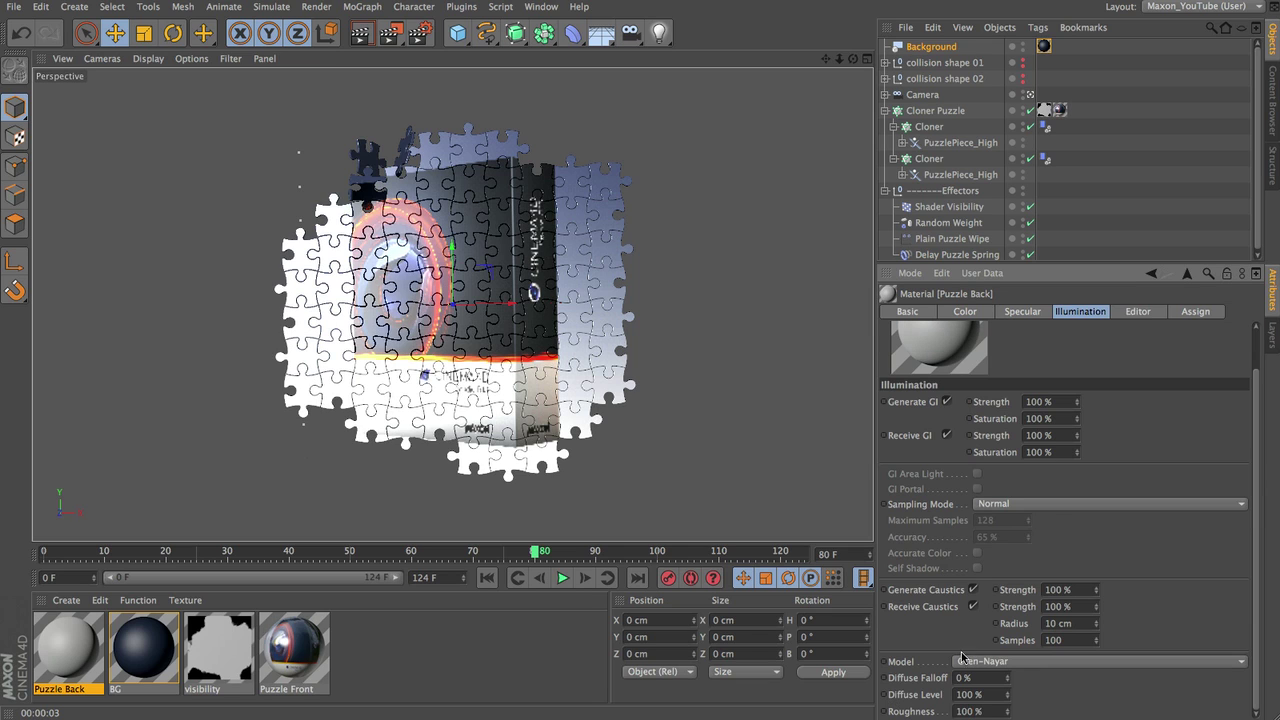
Step: Disable the Specular channel of the Puzzle Back material
scroll(940, 360, "up", 1)
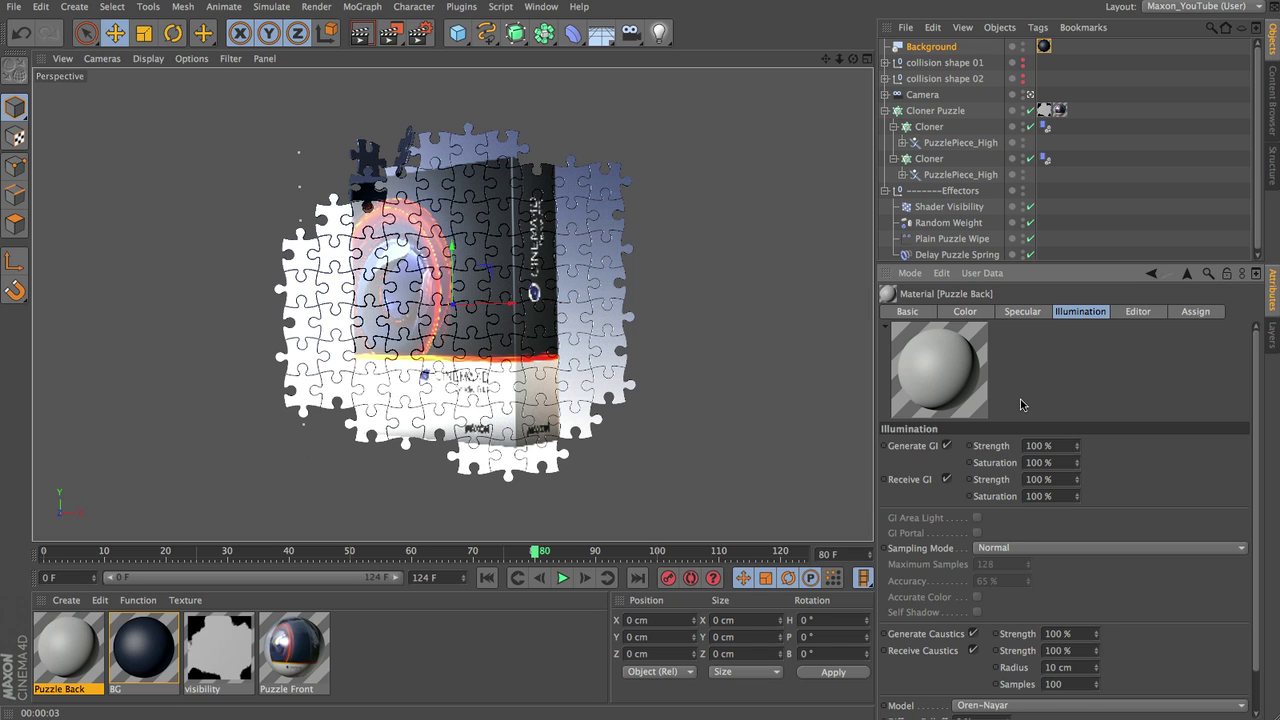
left_click(907, 311)
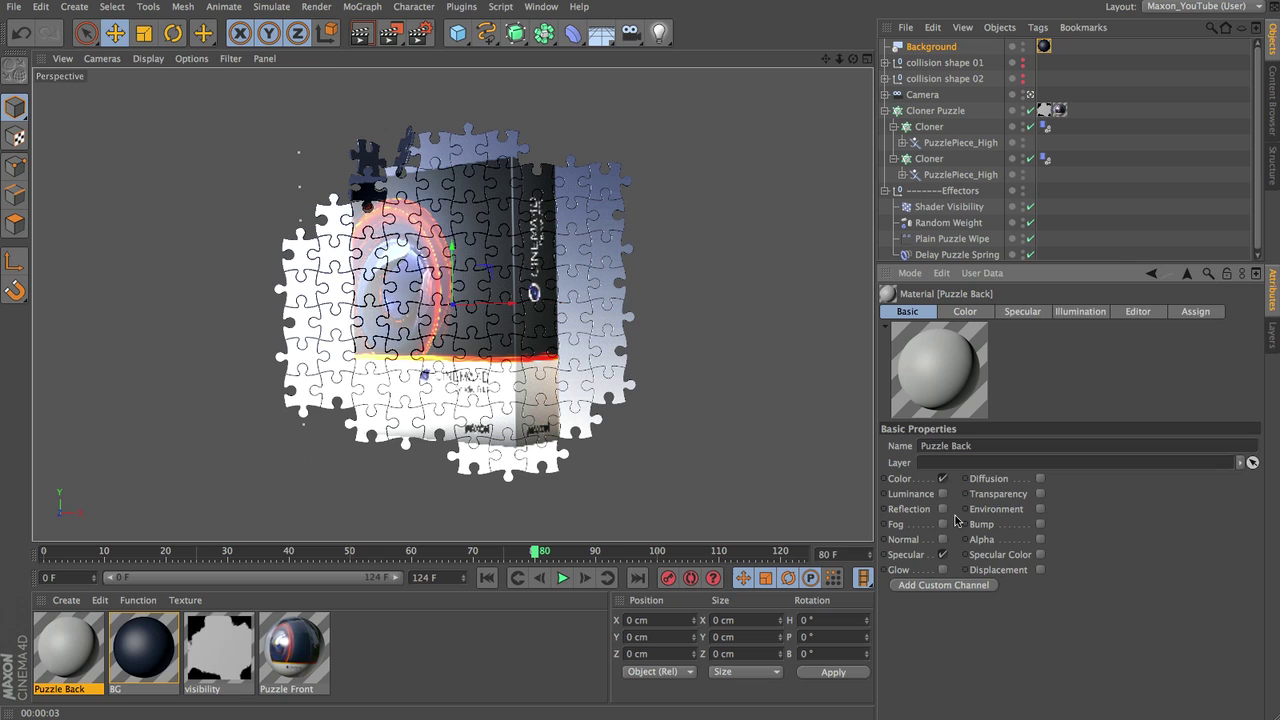
left_click(942, 554)
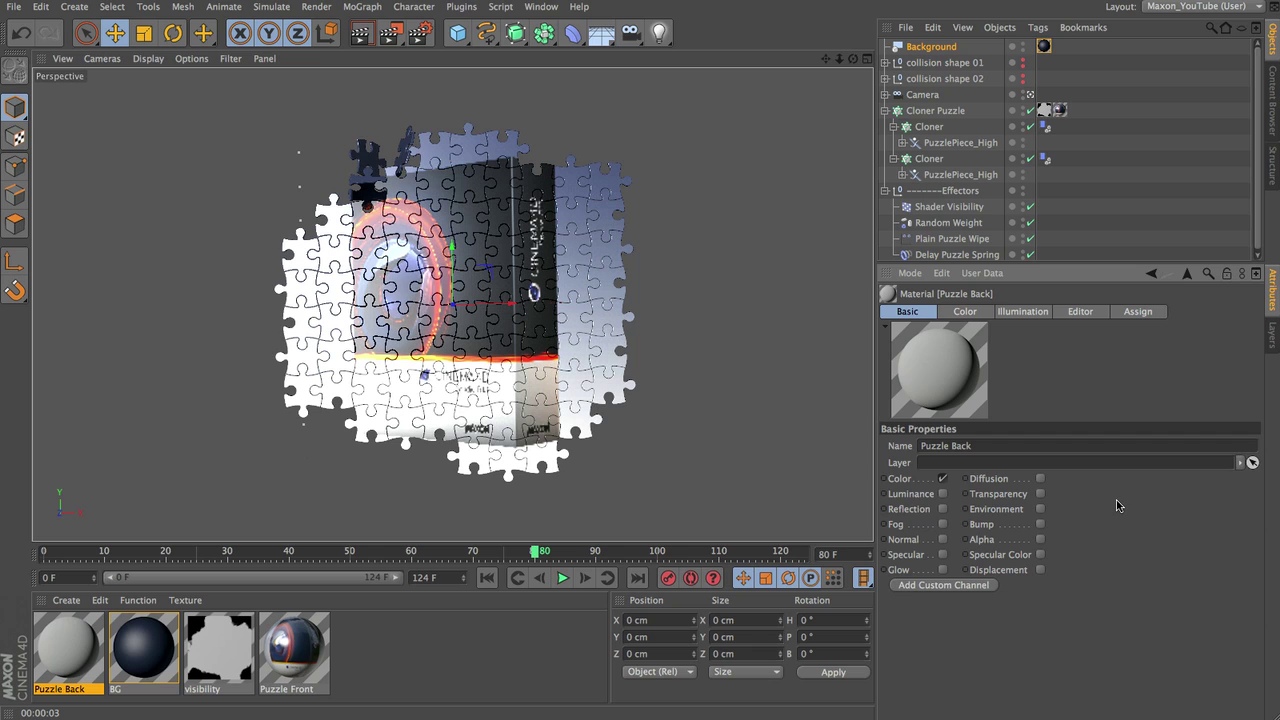
Step: Color the Puzzle Back material light blue, with hue 213° and RGB about 169, 192, 220
left_click(984, 314)
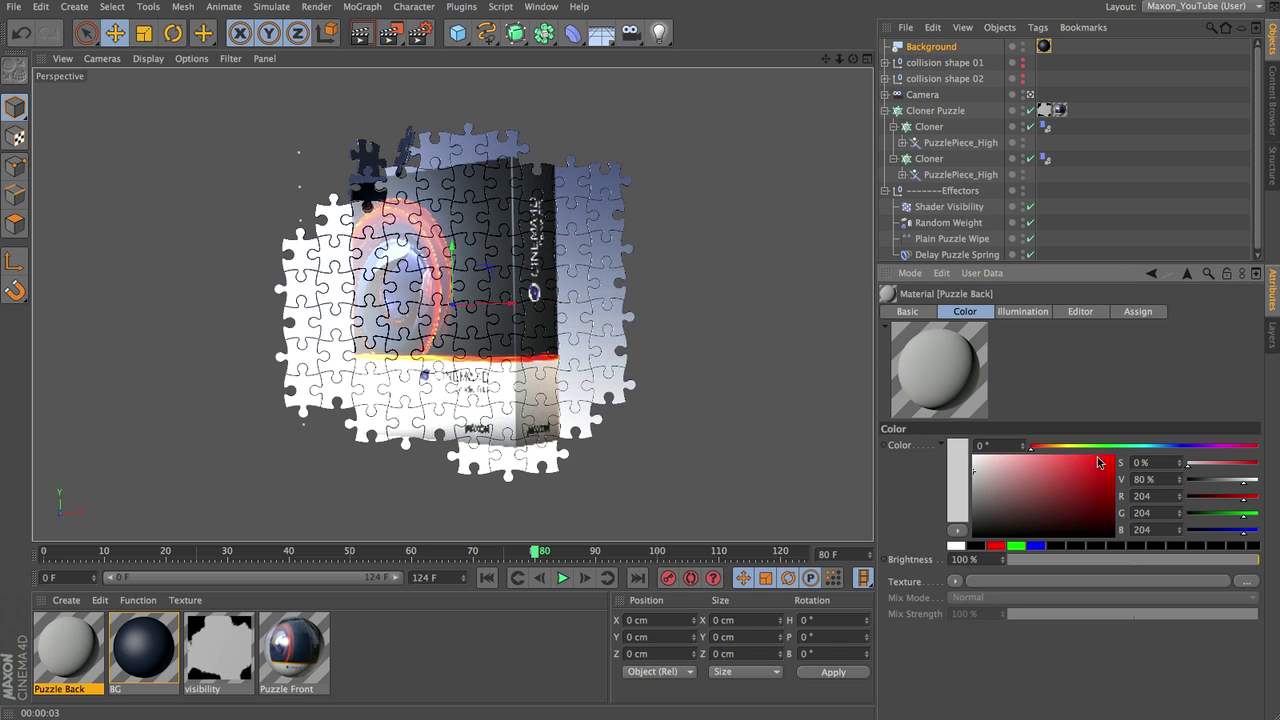
left_click_drag(1137, 455, 1165, 451)
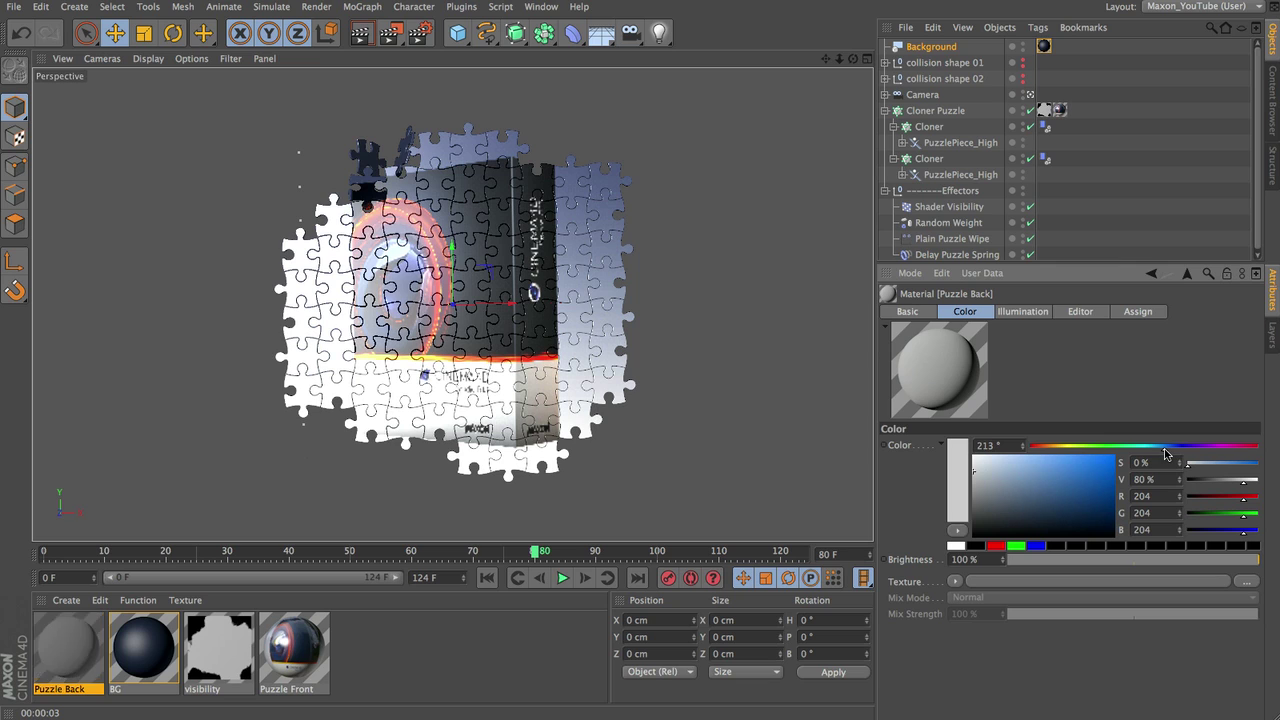
mouse_move(986, 477)
left_mouse_down()
mouse_move(1012, 481)
mouse_move(1006, 465)
left_mouse_up()
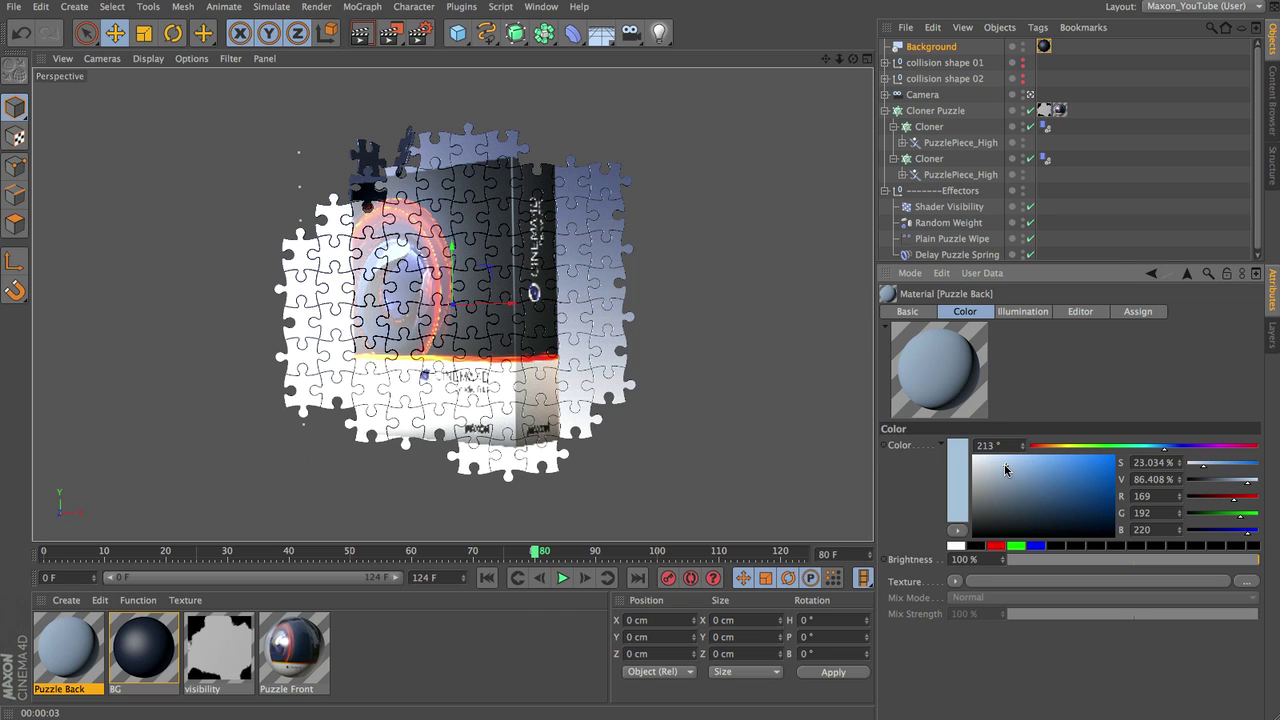
Step: Enable the Bump channel on Puzzle Back and load a Noise shader as its texture
left_click(914, 314)
left_click(1040, 524)
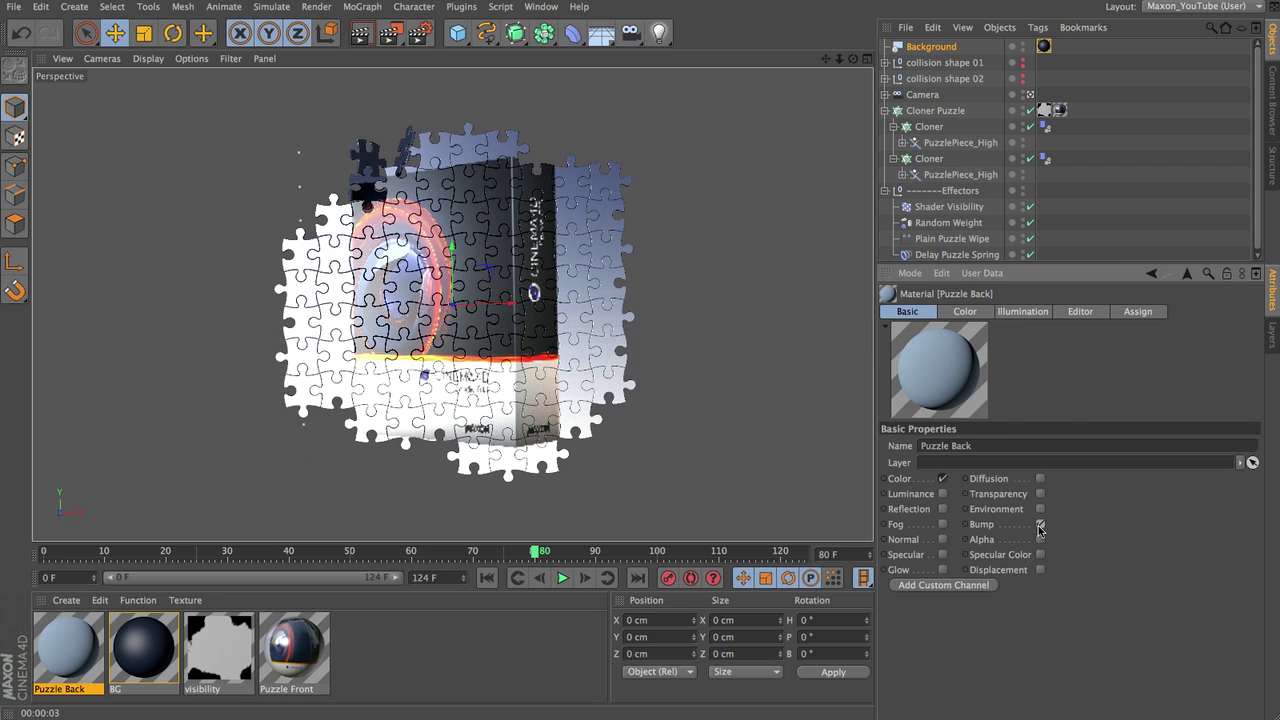
left_click(1036, 311)
left_click(943, 483)
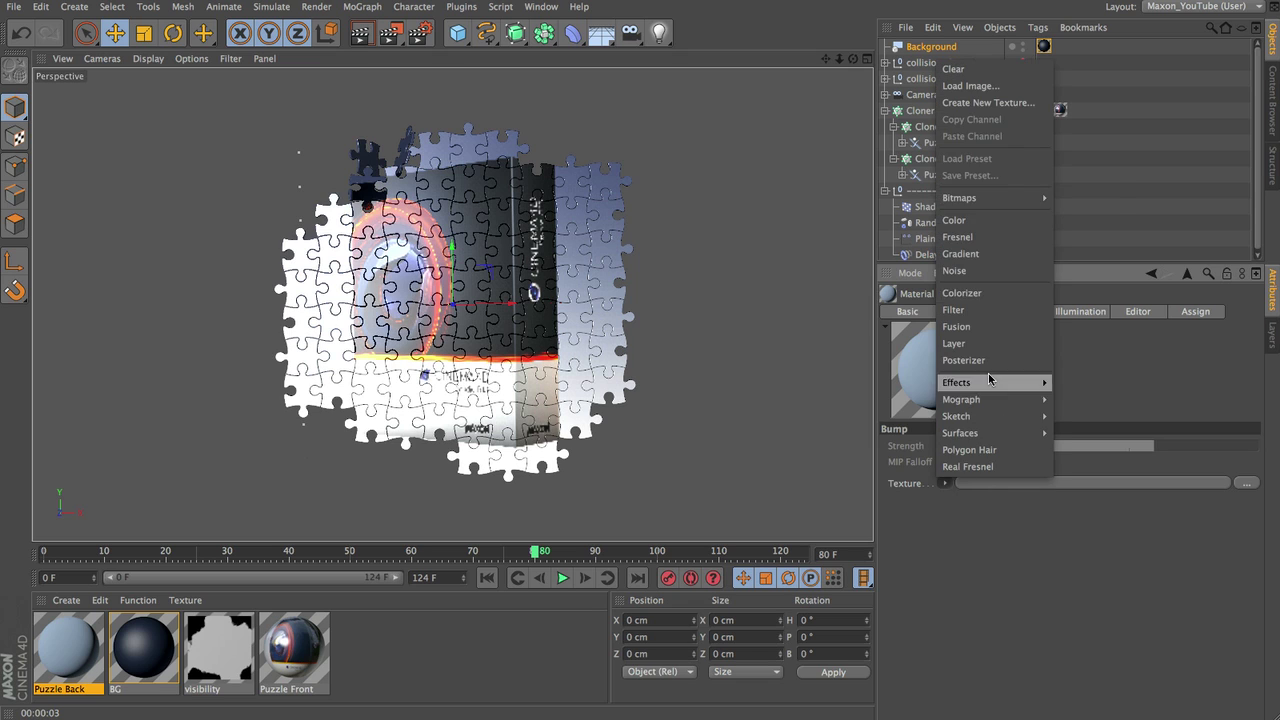
left_click(958, 270)
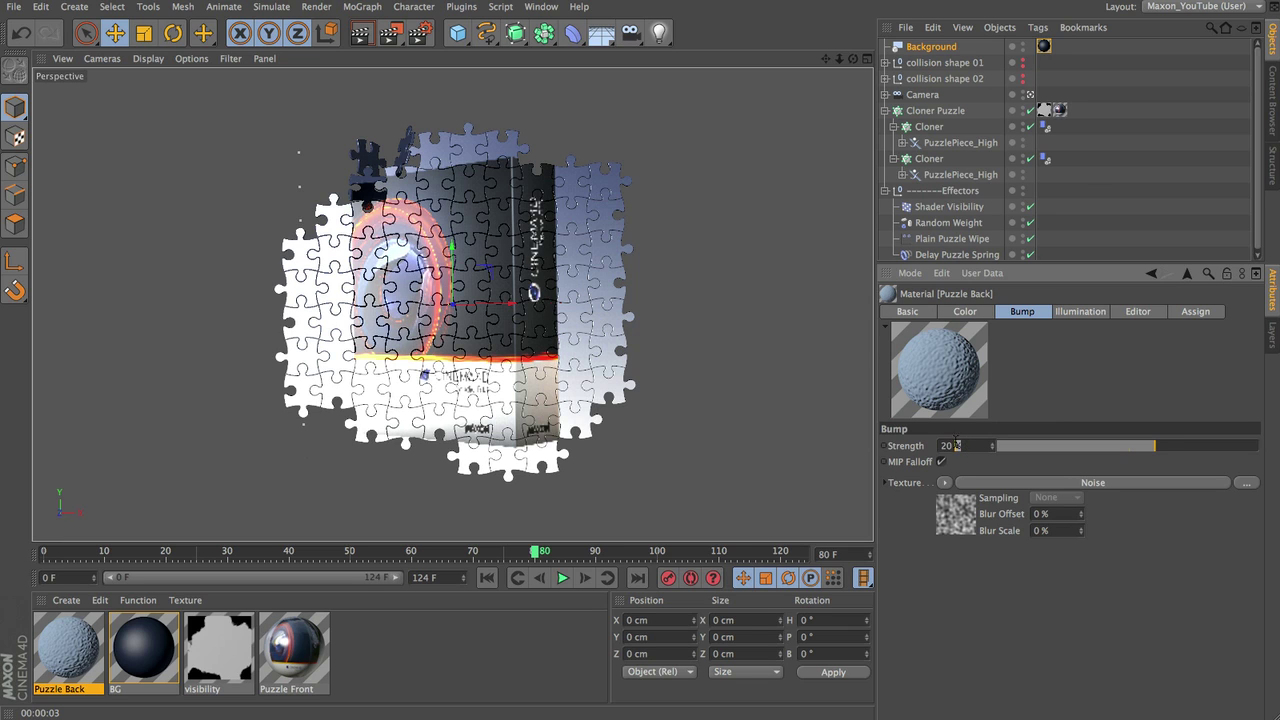
Step: Set Puzzle Back's bump strength to 4% and the global scale of its Noise shader to 20%
double_click(955, 445)
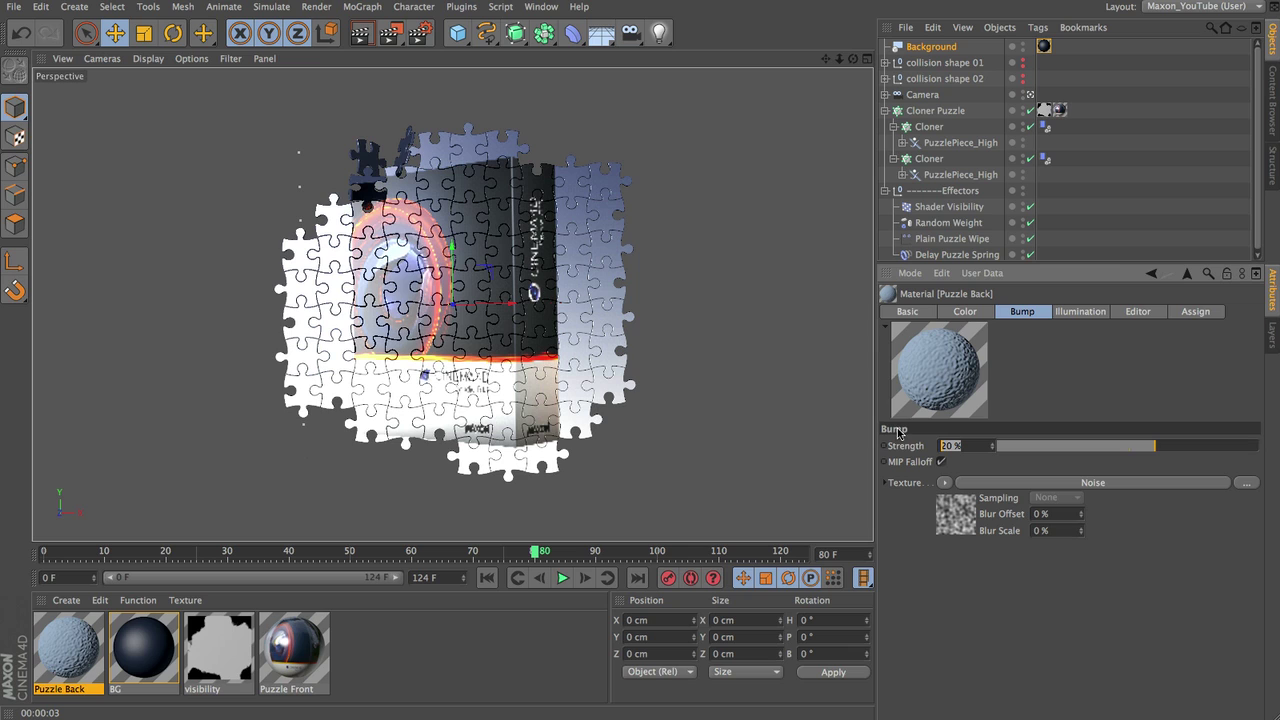
left_click(966, 511)
double_click(1000, 540)
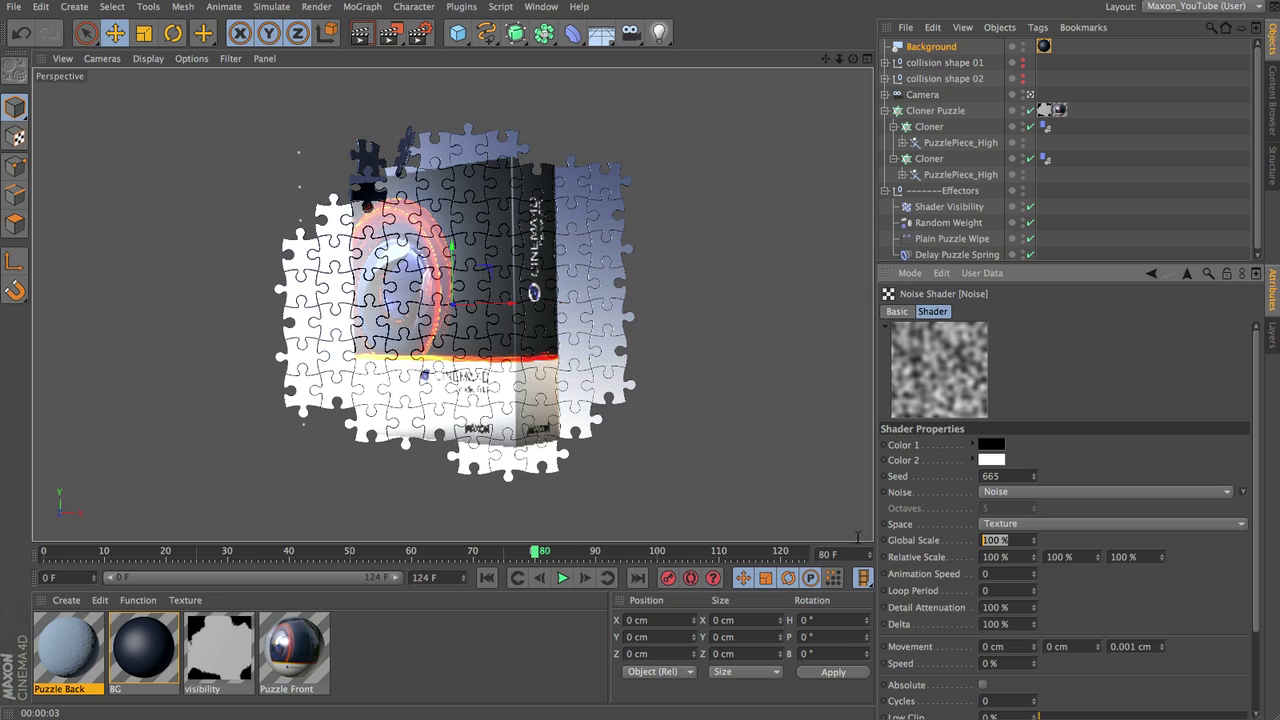
type("20")
key("Return")
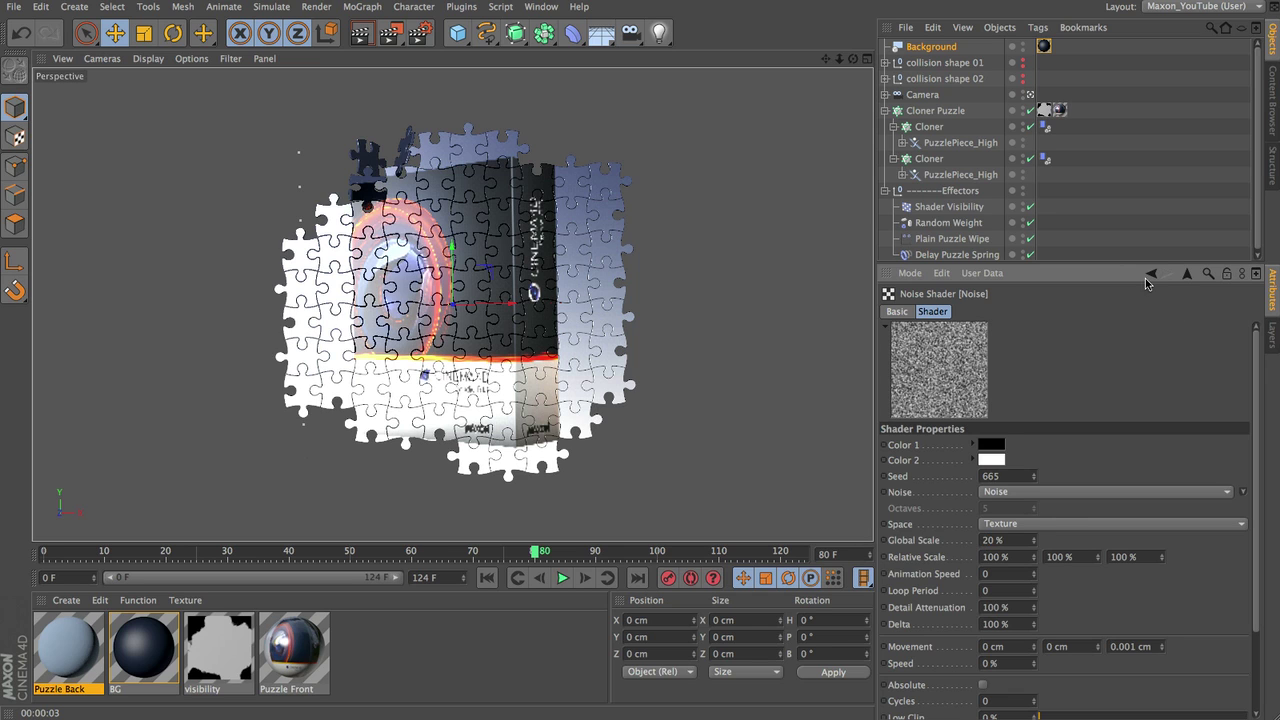
left_click(1151, 274)
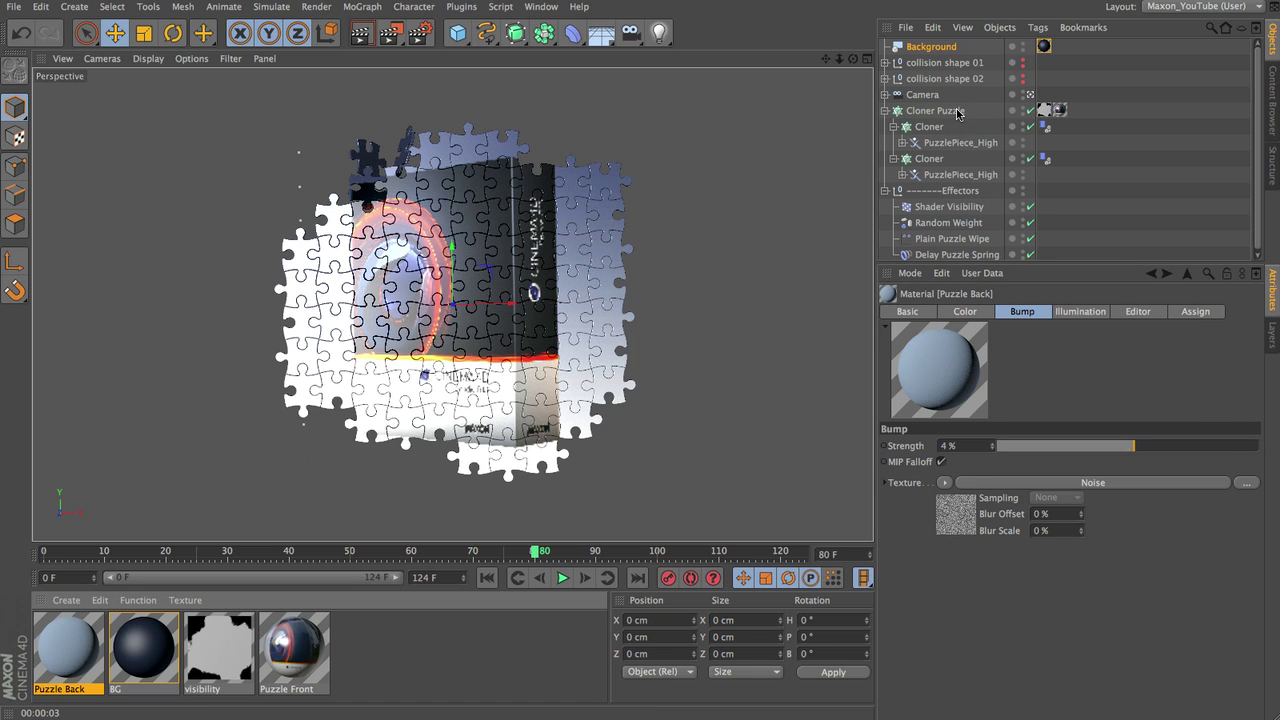
Step: Apply the Puzzle Back material to Cloner Puzzle and place the Puzzle Front texture tag after it
left_click_drag(957, 113, 958, 112)
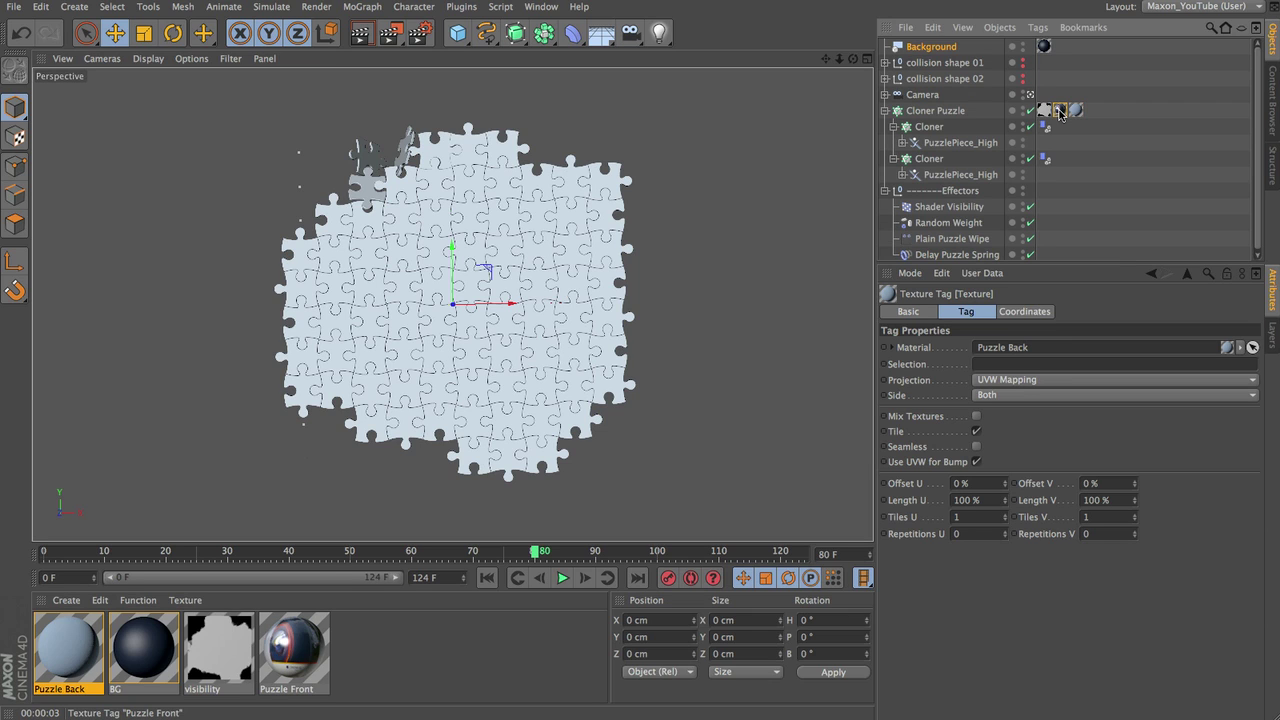
left_click_drag(1062, 113, 1093, 112)
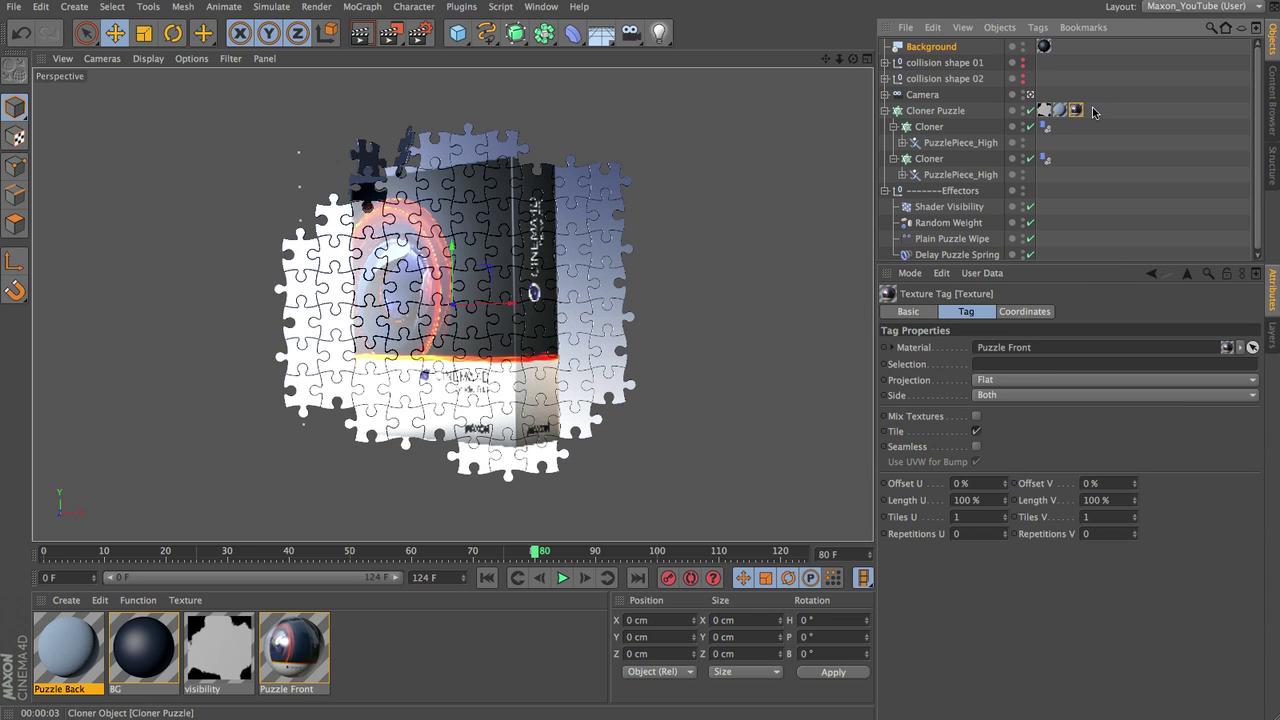
Step: Leave the camera view and limit the Puzzle Front texture tag on Cloner Puzzle to the Front side
left_click(1030, 94)
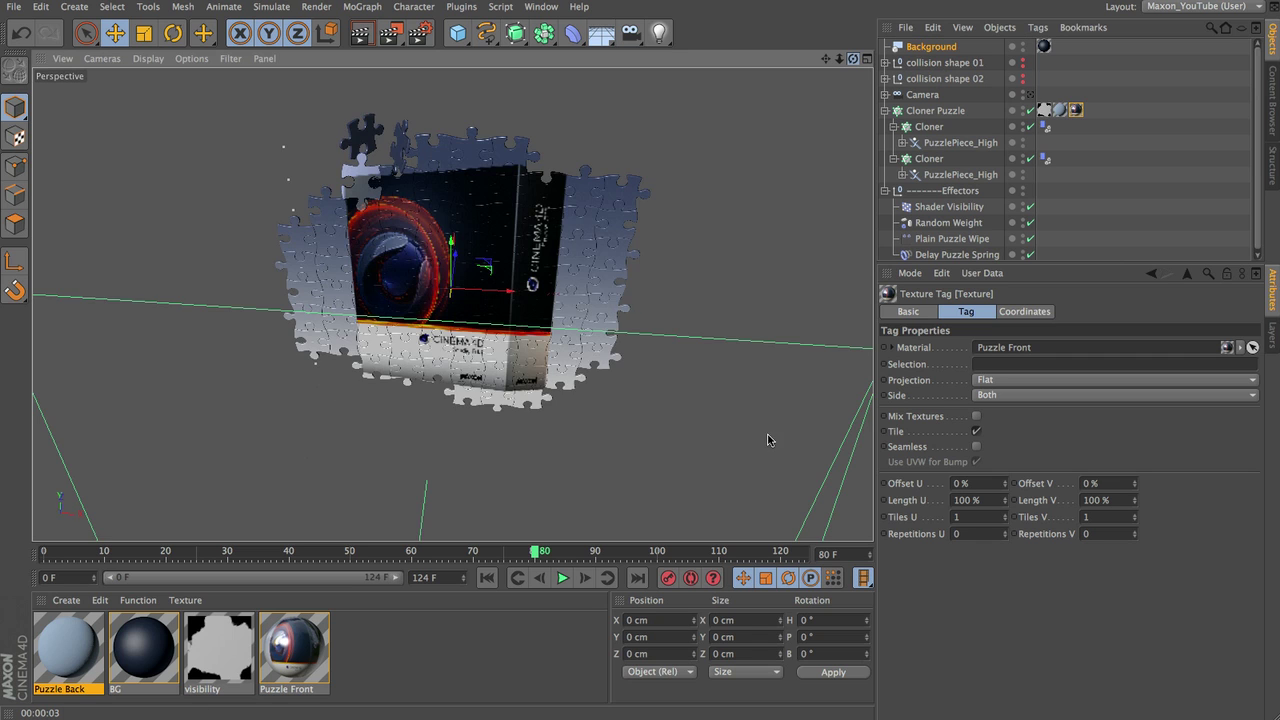
mouse_move(766, 443)
left_mouse_down("alt")
mouse_move(718, 433)
mouse_move(754, 406)
mouse_move(763, 371)
mouse_move(777, 443)
mouse_move(768, 435)
left_mouse_up("alt")
left_click(1077, 111)
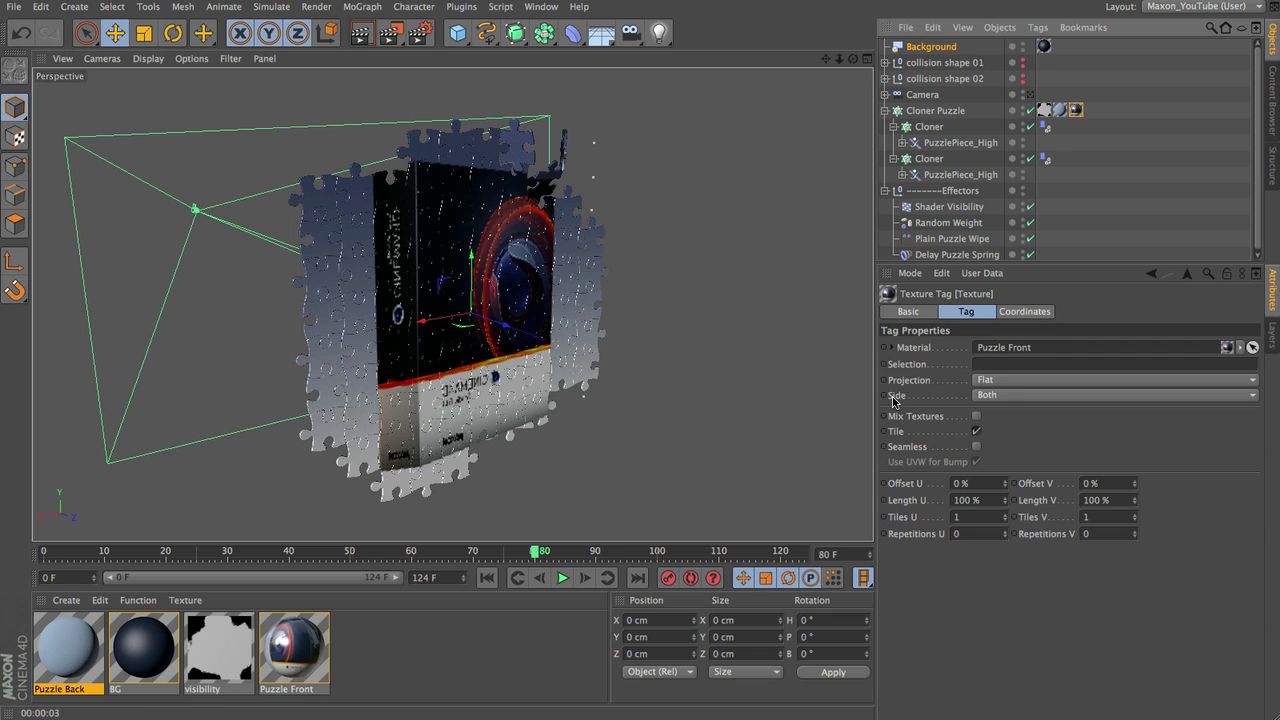
left_click(1010, 396)
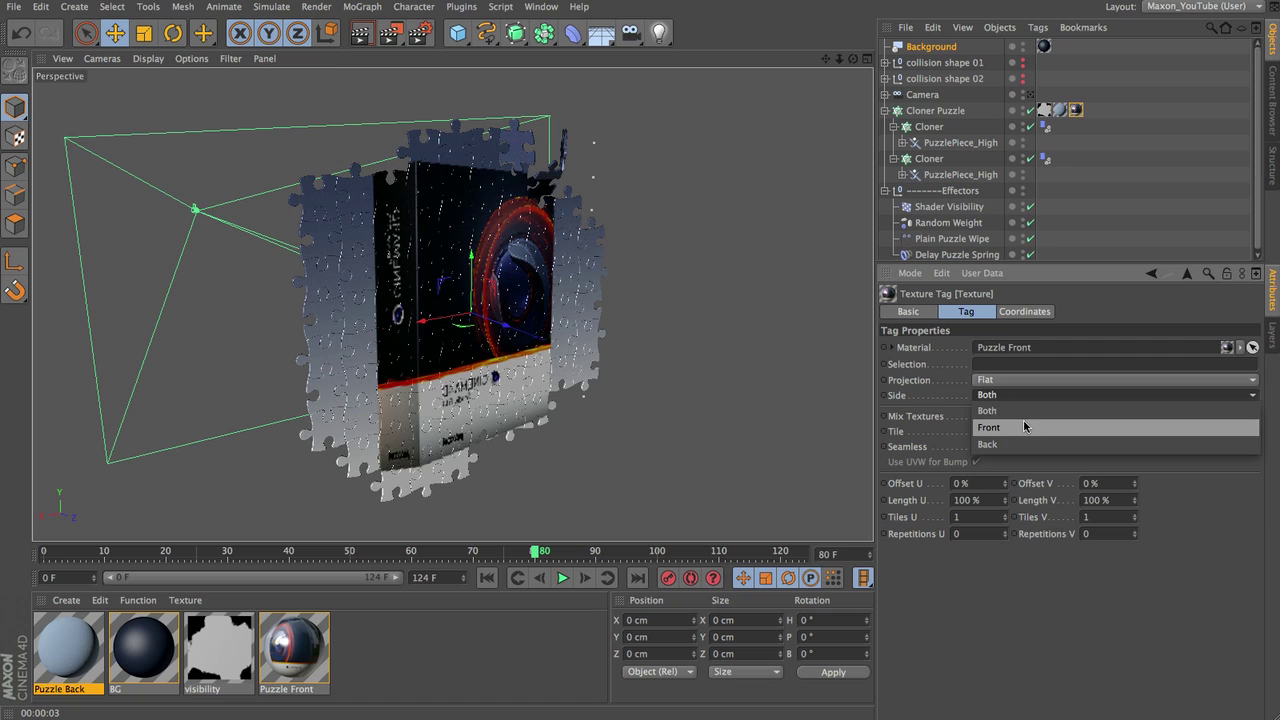
left_click(1025, 427)
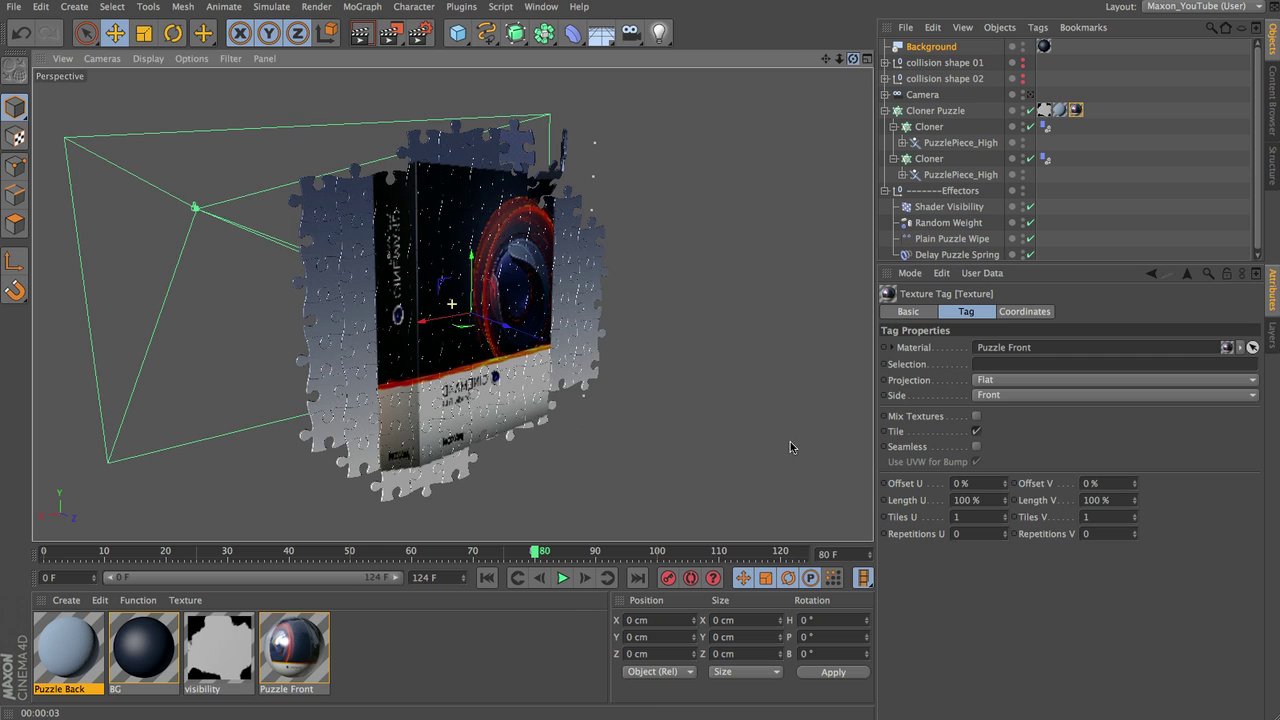
Step: Render the view from the front and from behind to check the materials on both sides of the puzzle
mouse_move(790, 446)
left_mouse_down("alt")
mouse_move(771, 433)
mouse_move(760, 449)
mouse_move(666, 477)
mouse_move(760, 437)
mouse_move(827, 439)
mouse_move(770, 437)
left_mouse_up("alt")
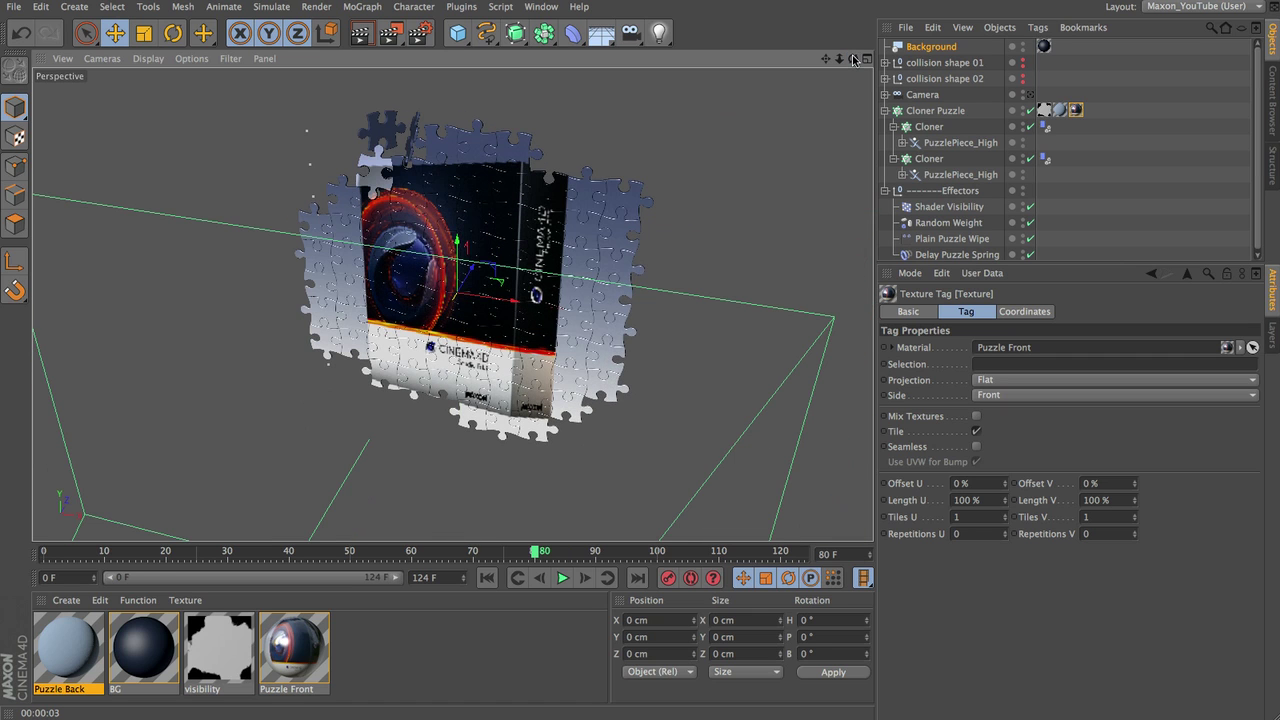
key("ctrl+r")
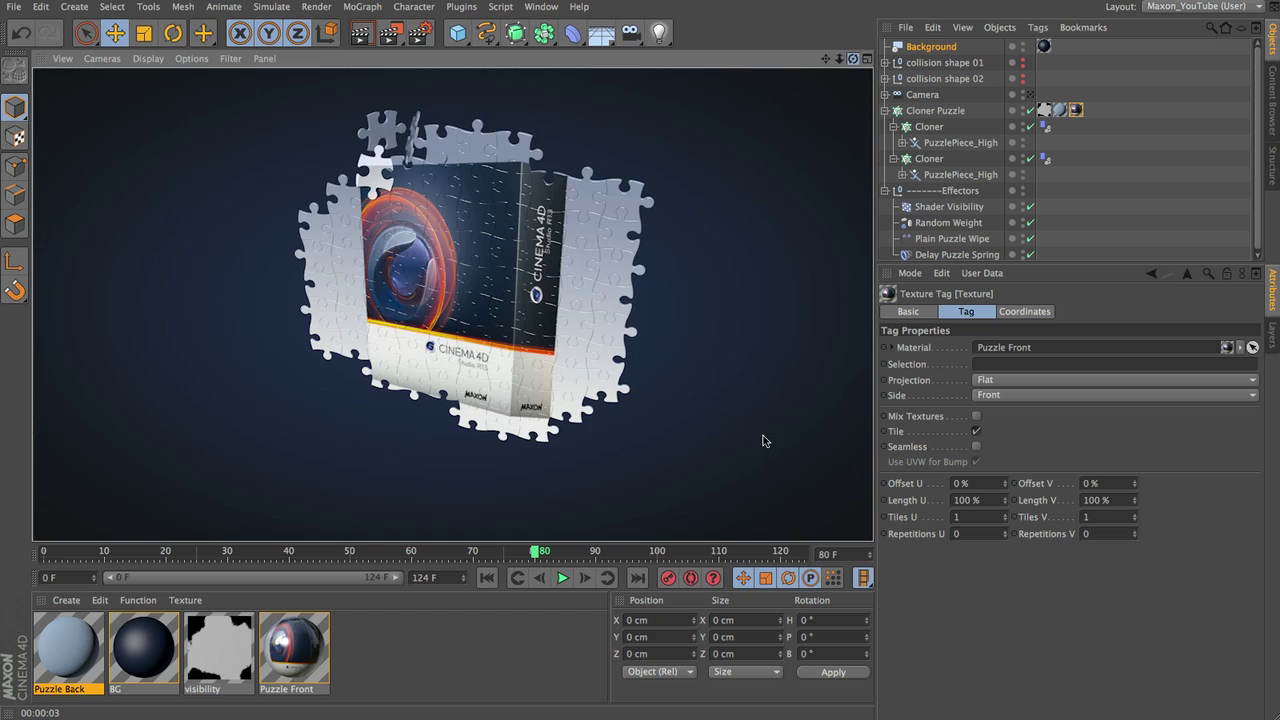
mouse_move(763, 440)
left_mouse_down("alt")
mouse_move(734, 431)
mouse_move(766, 440)
left_mouse_up("alt")
key("ctrl+r")
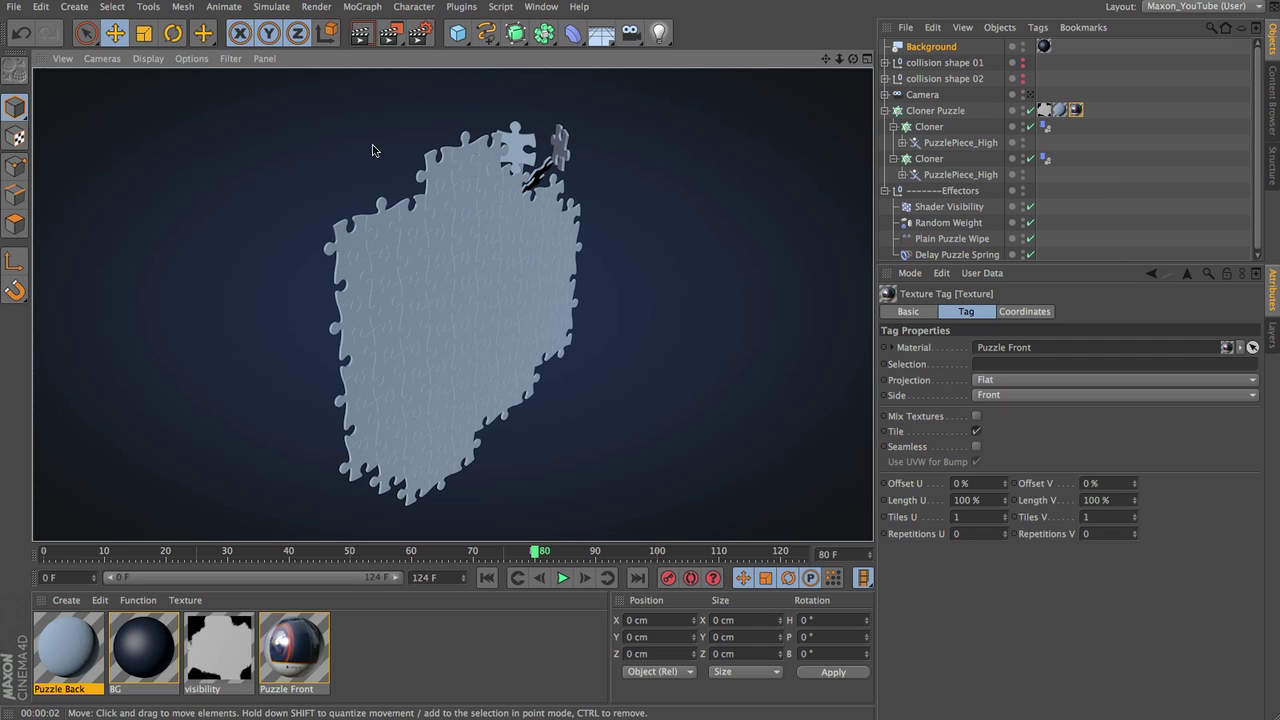
Step: Try the Enhanced OpenGL display in the perspective viewport while viewing the back of the puzzle
left_click(181, 59)
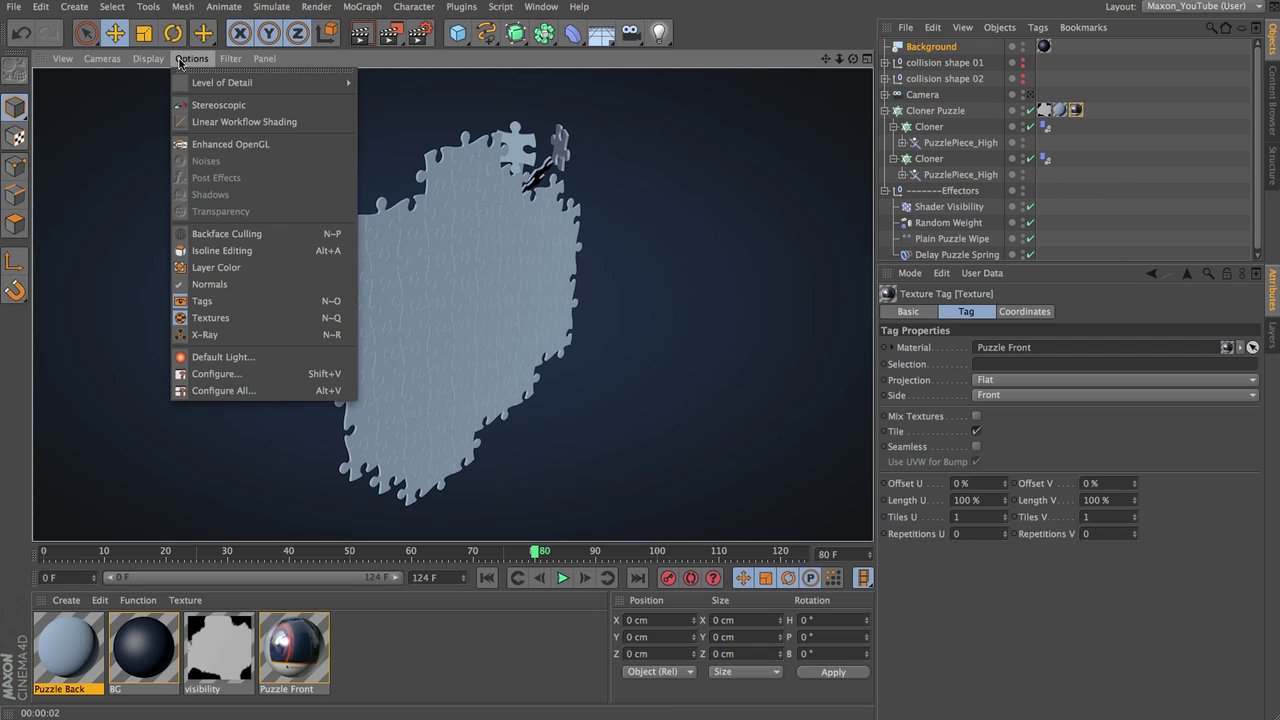
left_click(200, 146)
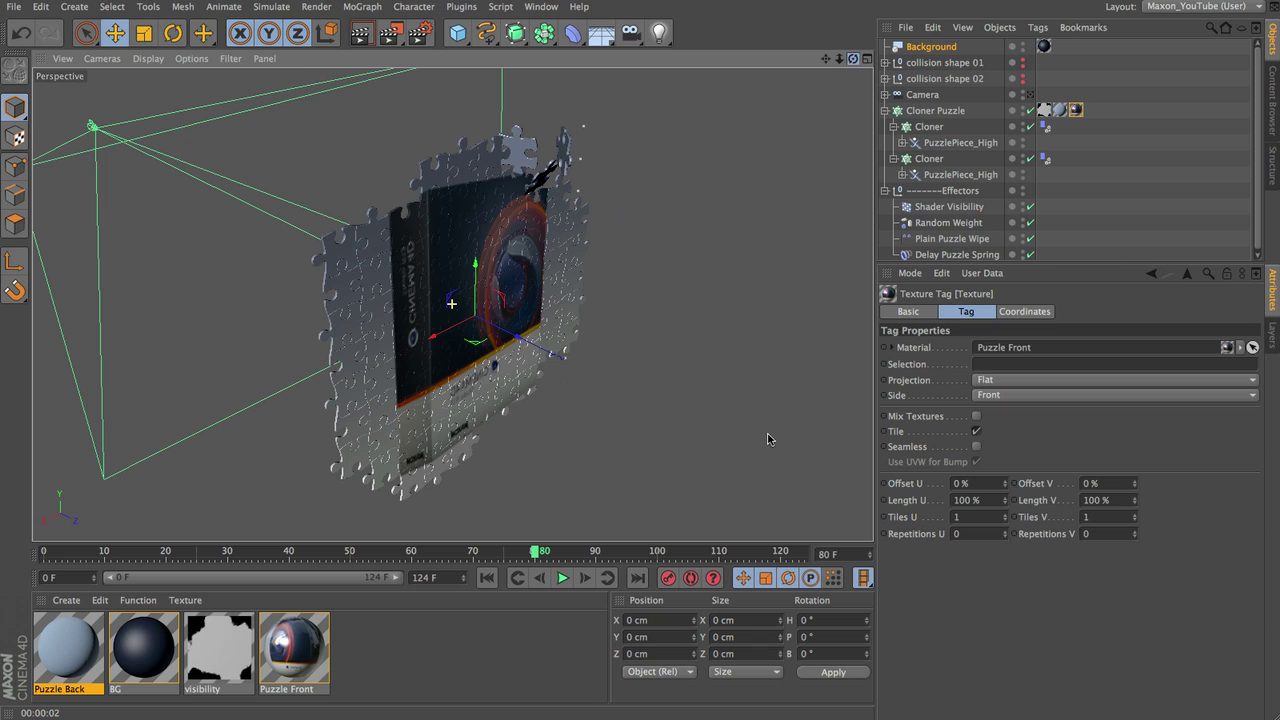
left_click(191, 58)
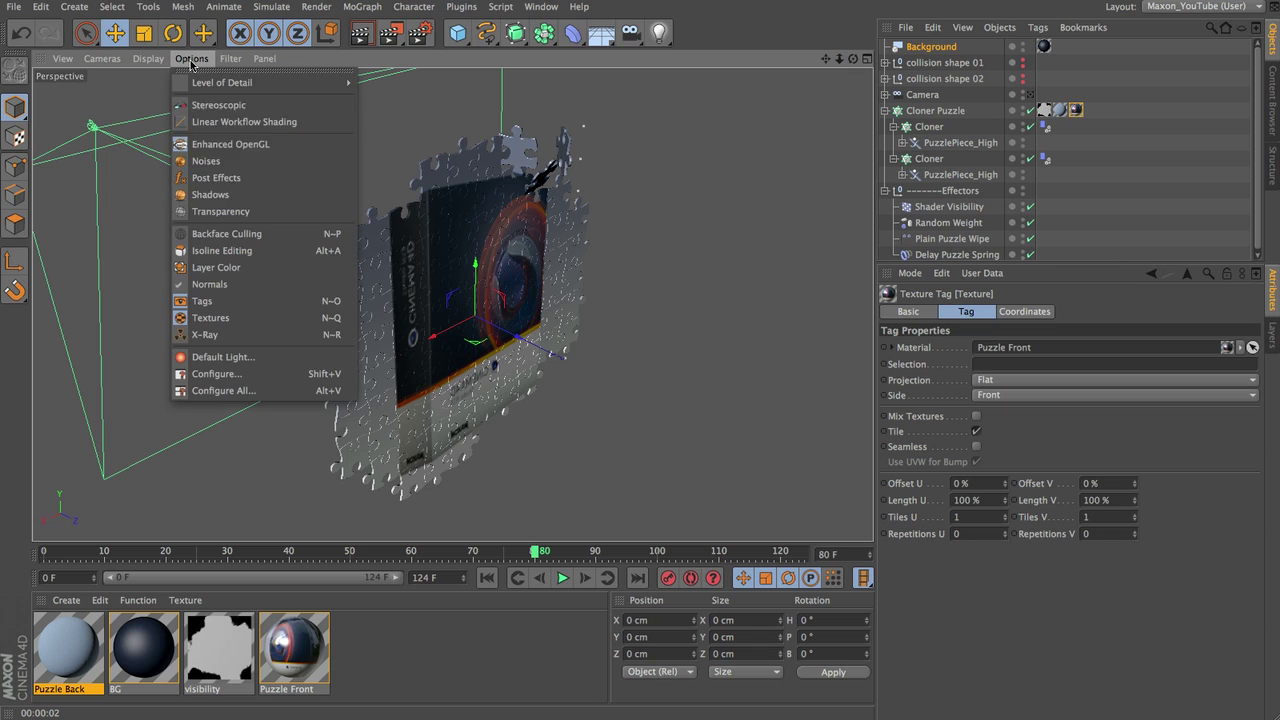
left_click(230, 145)
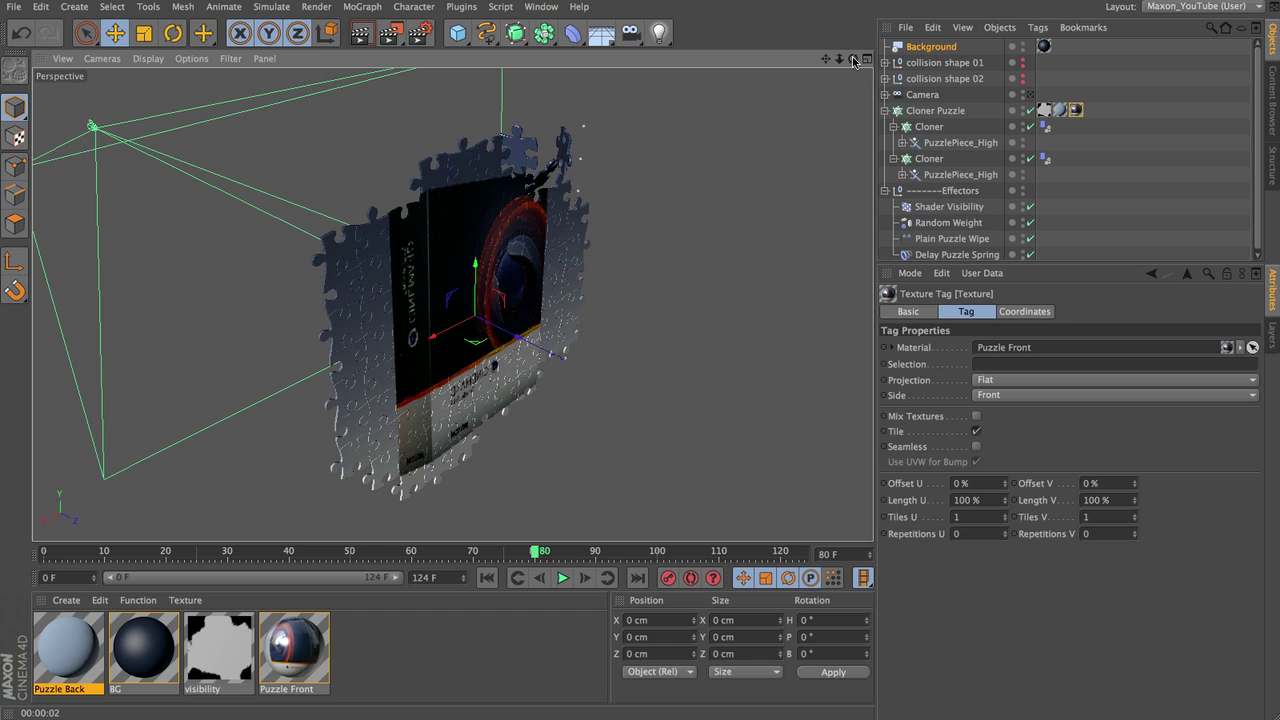
left_click_drag(869, 450, 768, 434, "alt")
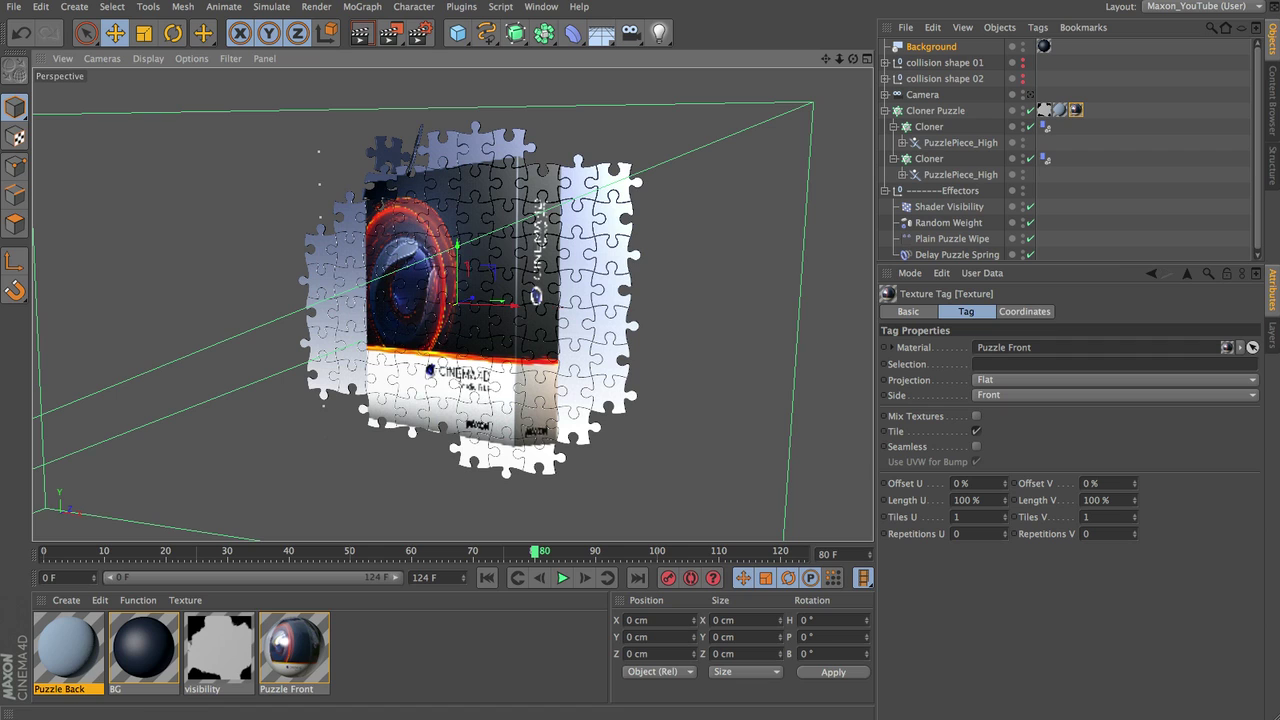
Step: Add a target light to the scene and rename it Key Light
left_click(661, 33)
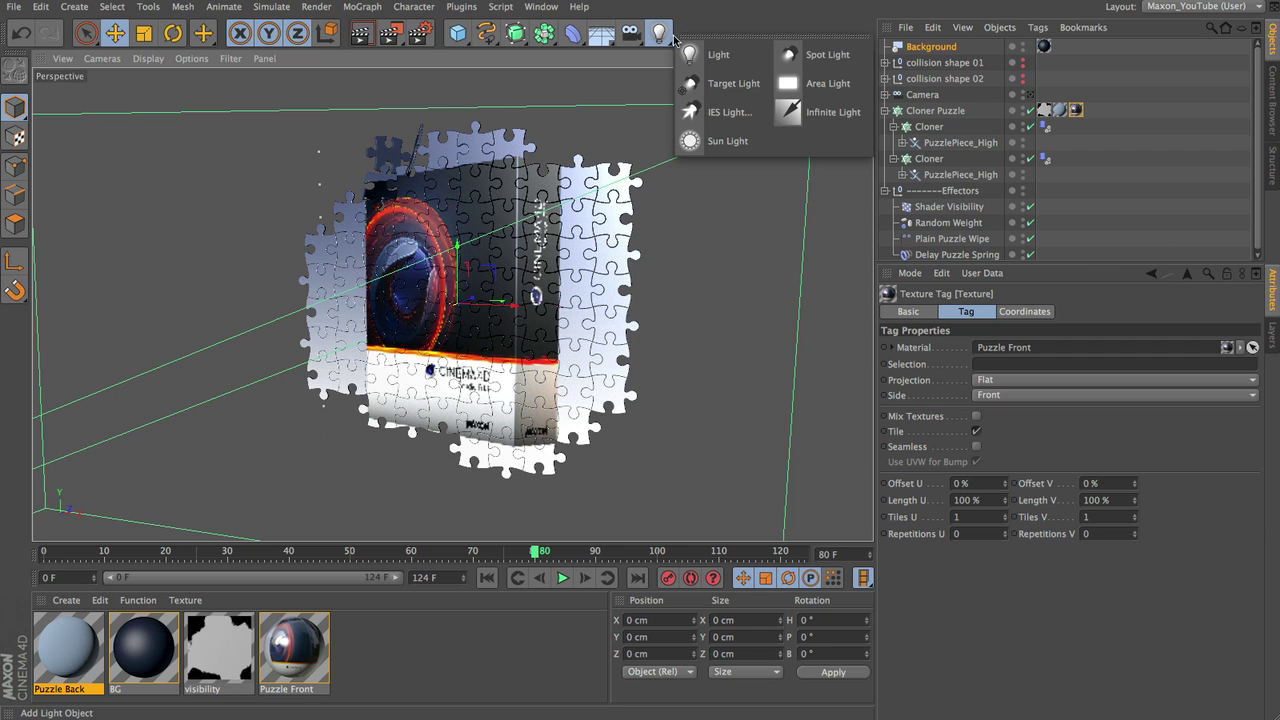
left_click(736, 84)
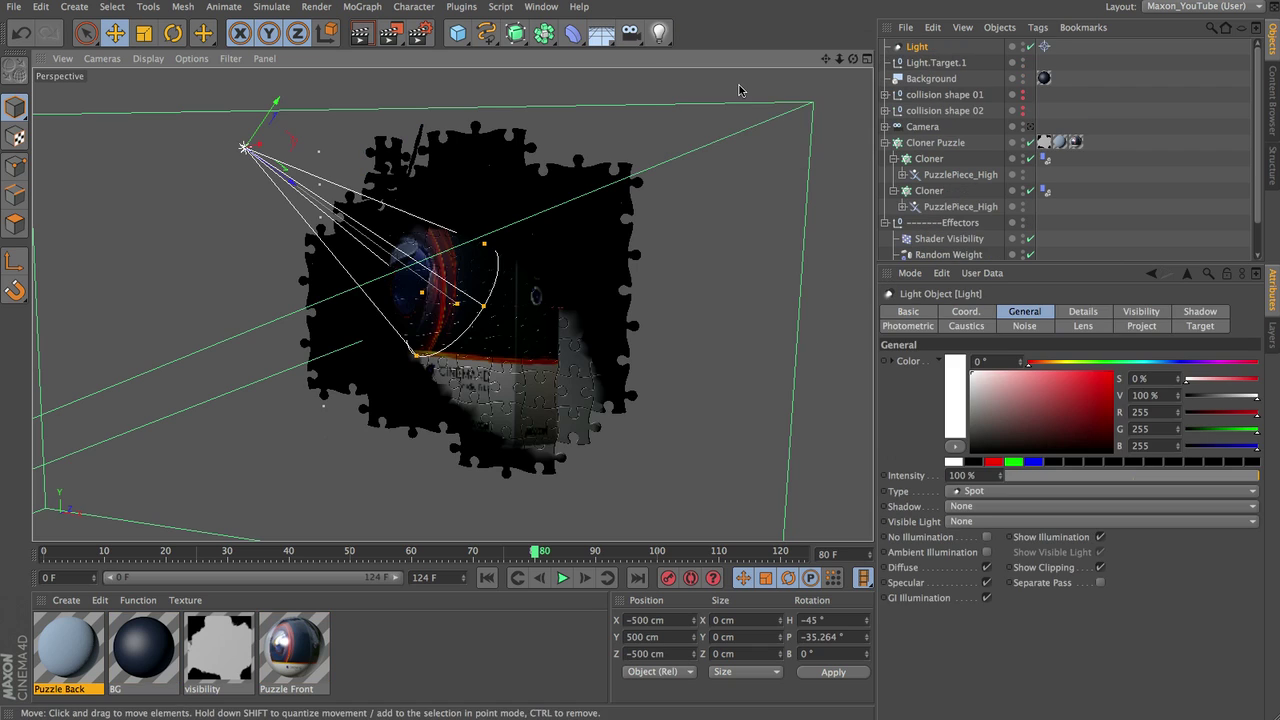
double_click(919, 47)
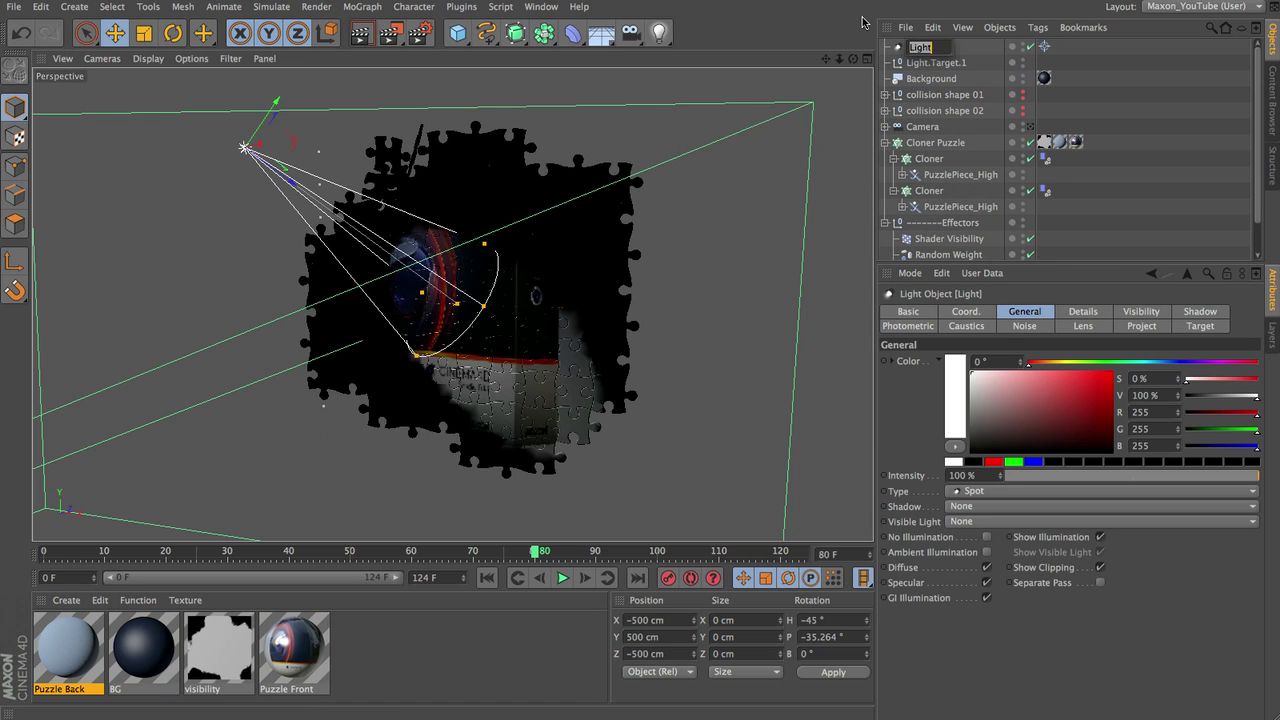
type("Key Light")
key("Return")
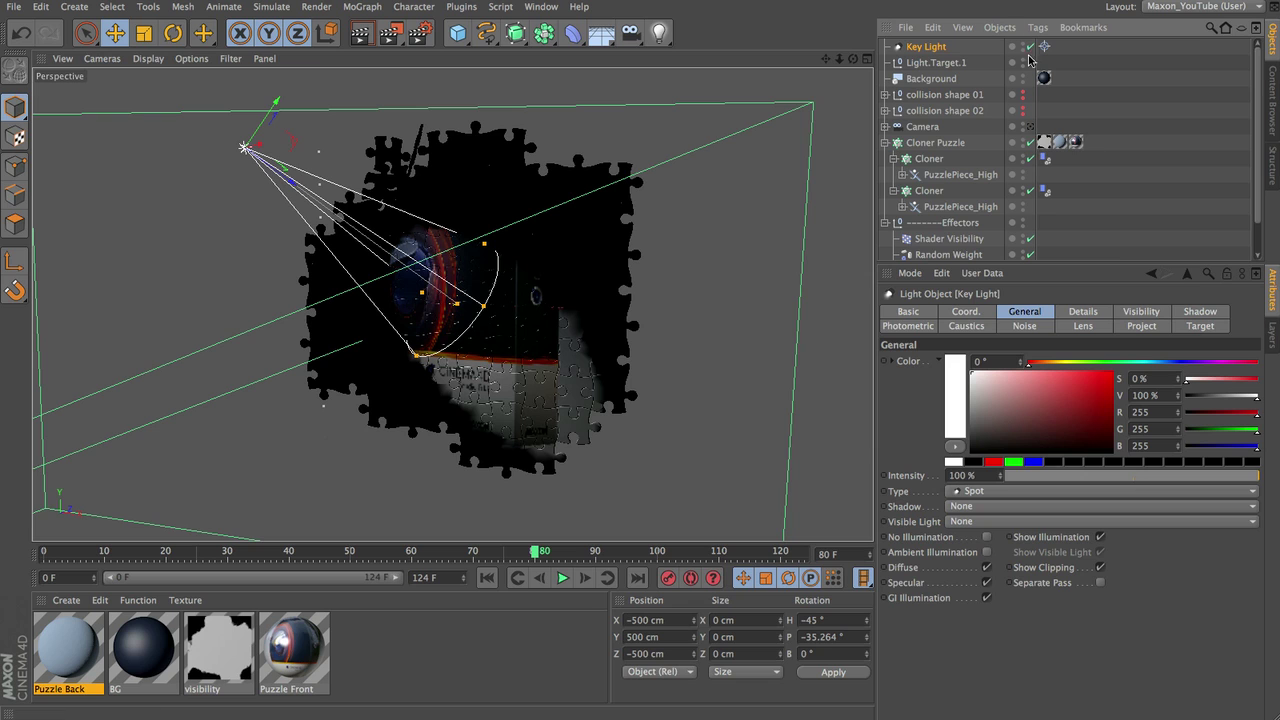
Step: Look through the scene camera at frame 108 and change the Key Light's type to Area
left_click(1030, 127)
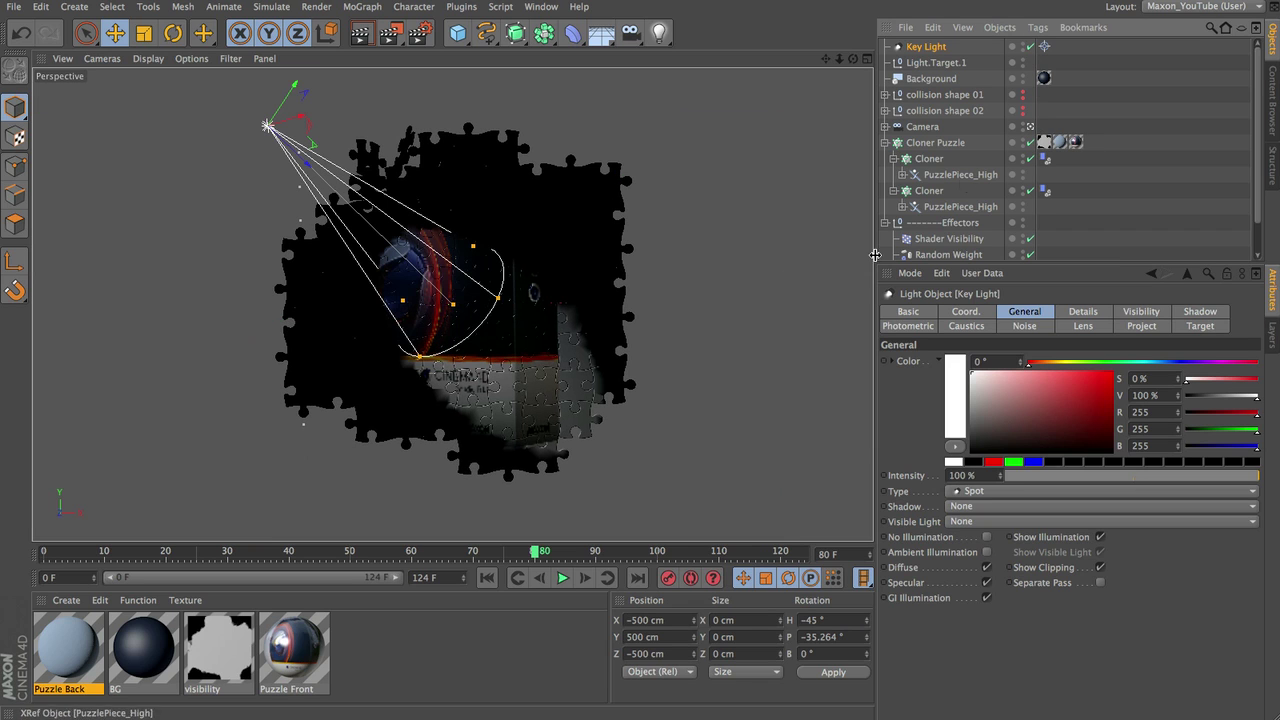
left_click_drag(537, 554, 705, 550)
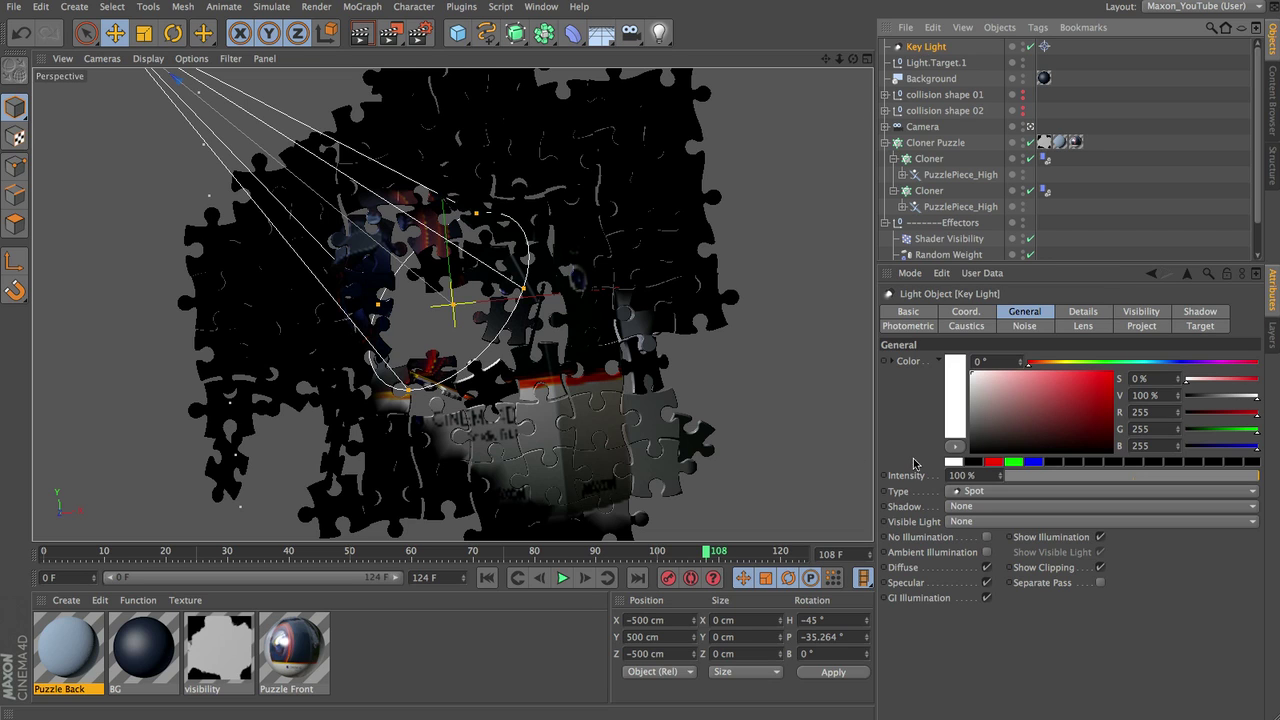
left_click(983, 493)
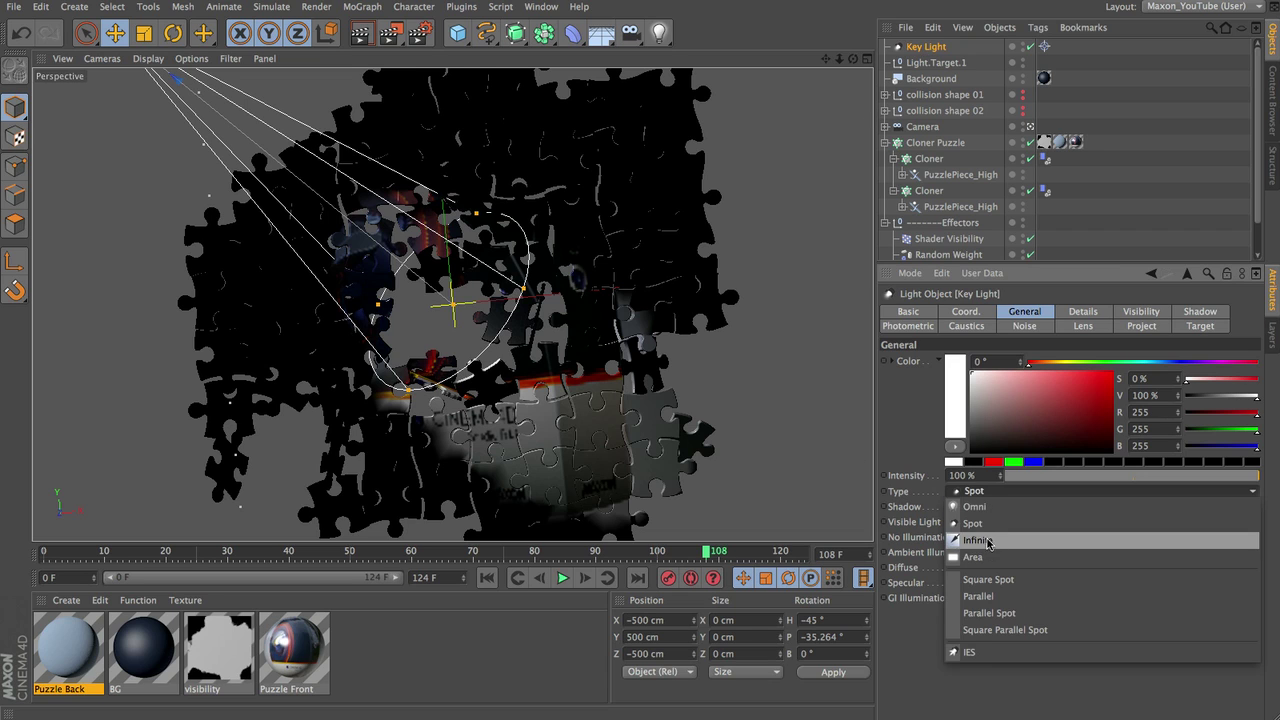
left_click(984, 558)
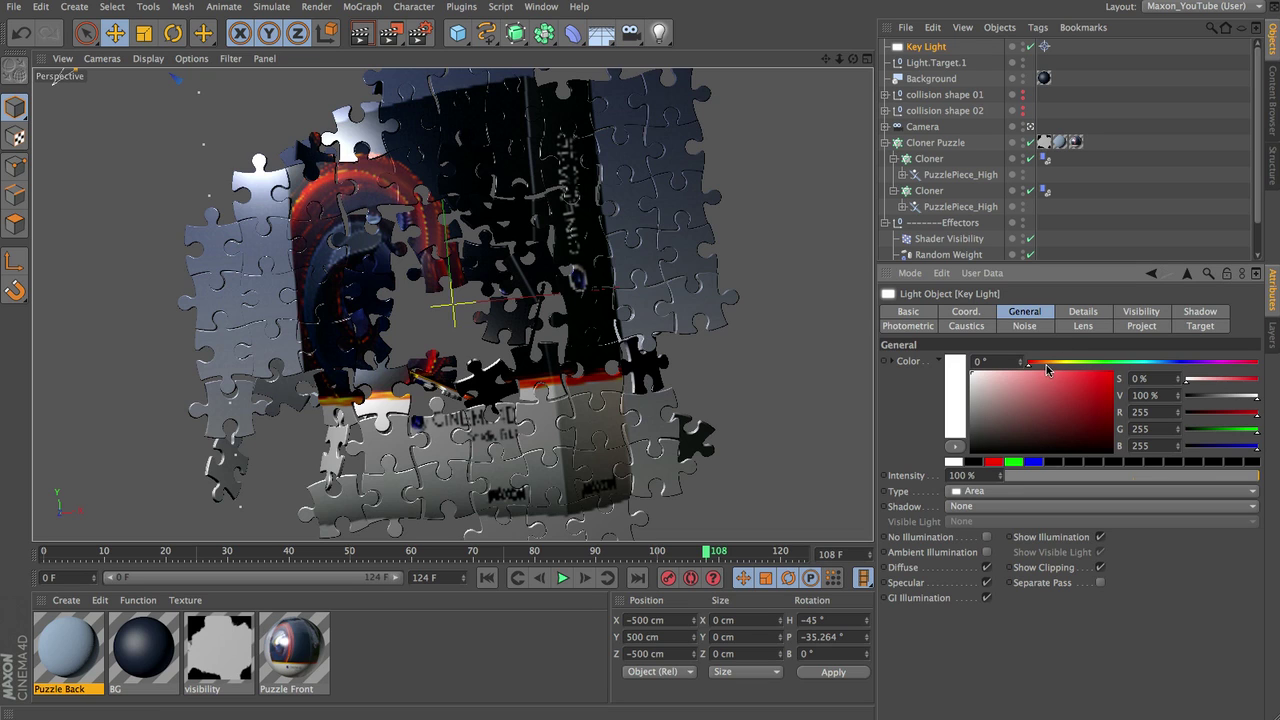
Step: Color the Key Light a slightly warm off-white, with hue 41° and RGB about 242, 236, 222
left_click_drag(1047, 370, 1055, 369)
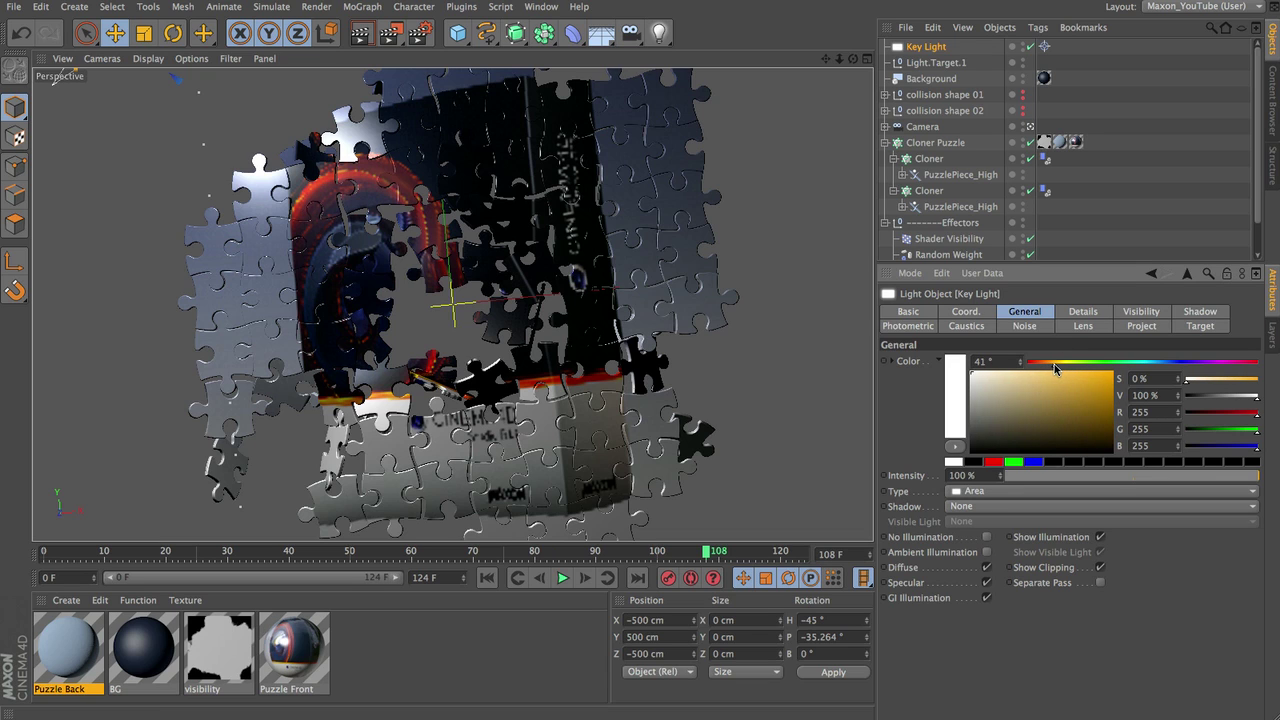
left_click(978, 377)
left_click_drag(978, 377, 980, 378)
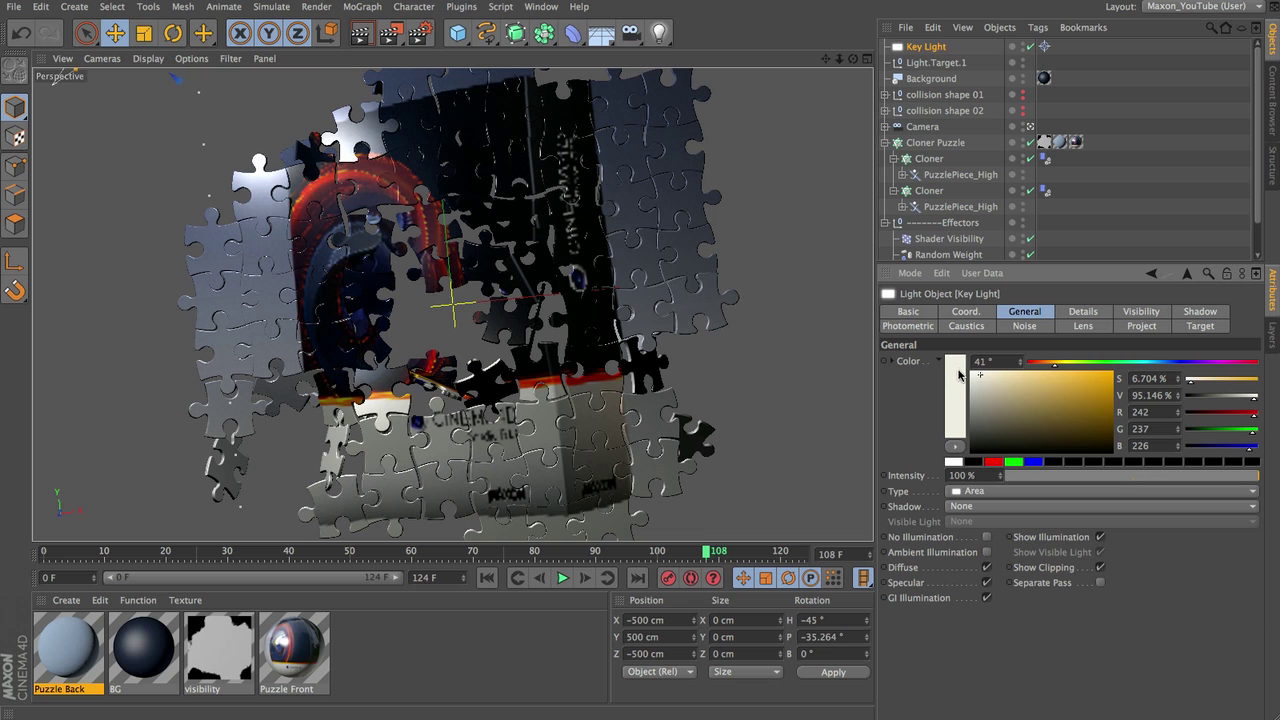
mouse_move(984, 378)
left_mouse_down()
mouse_move(1043, 388)
mouse_move(982, 378)
left_mouse_up()
left_click_drag(981, 378, 981, 376)
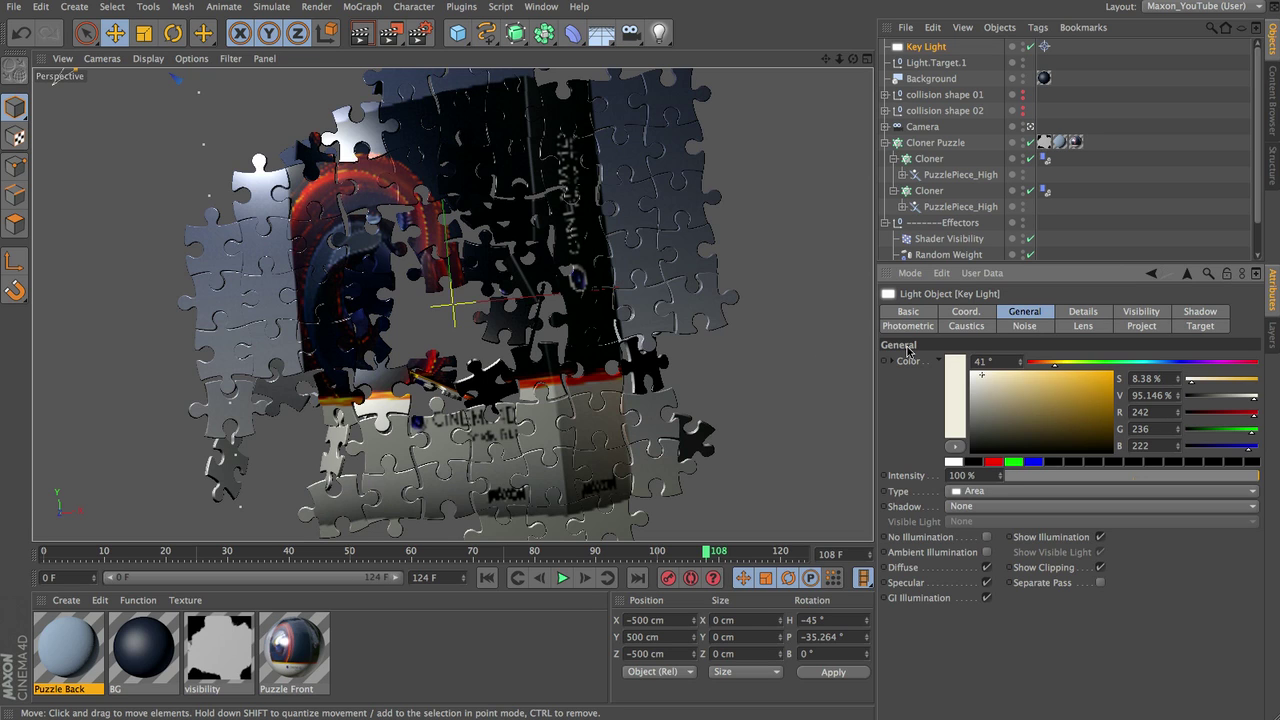
Step: Give the Key Light an Area shadow in very dark blue, with hue 214° and RGB about 22, 24, 27
left_click(1205, 312)
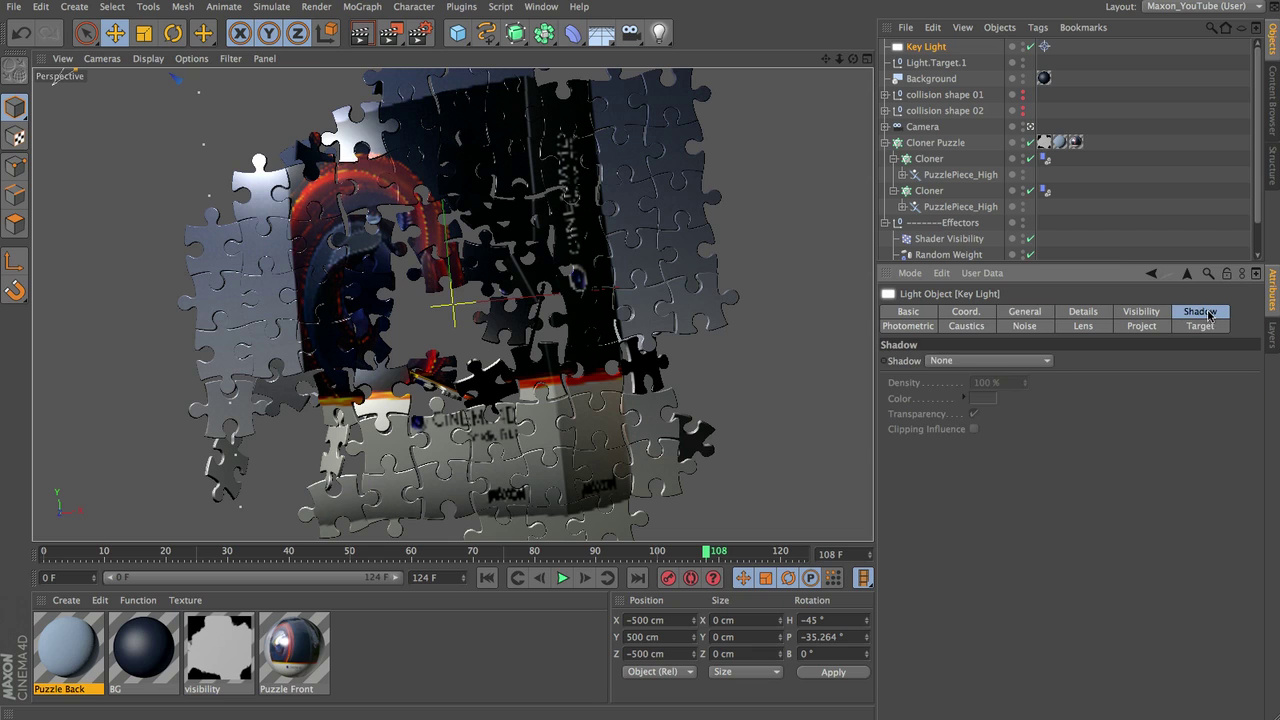
left_click(962, 360)
left_click(960, 425)
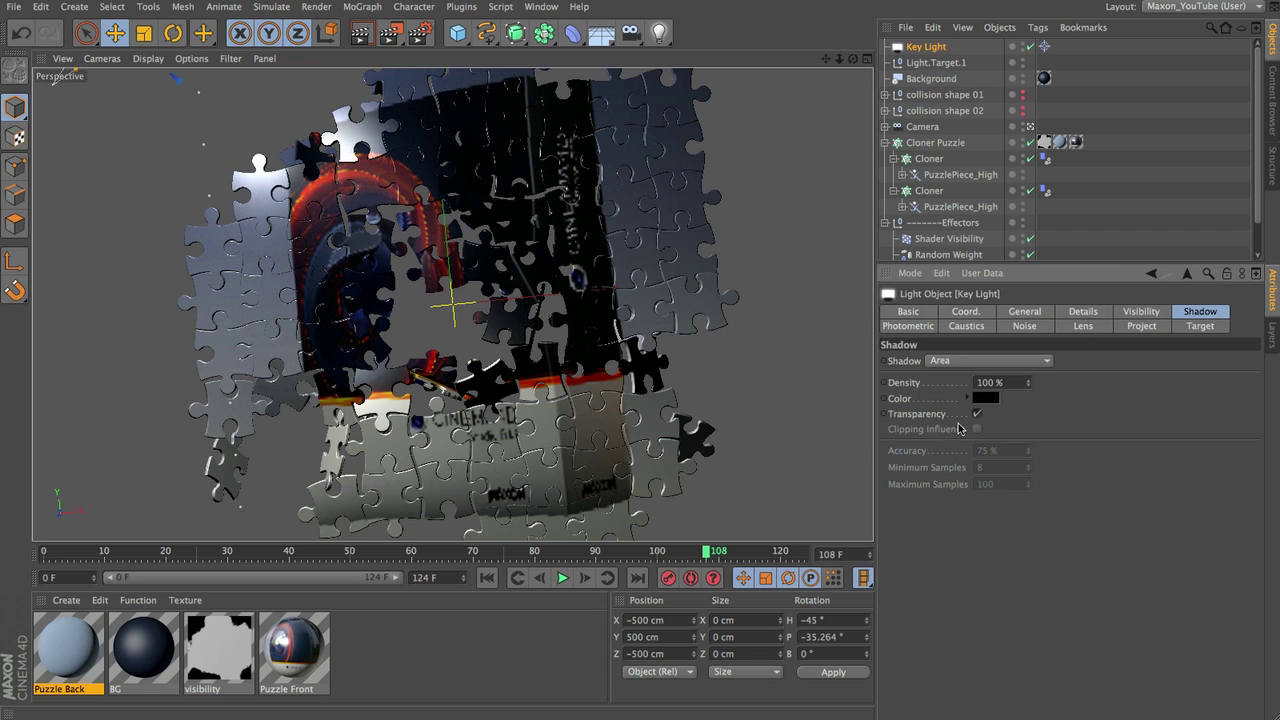
left_click(967, 398)
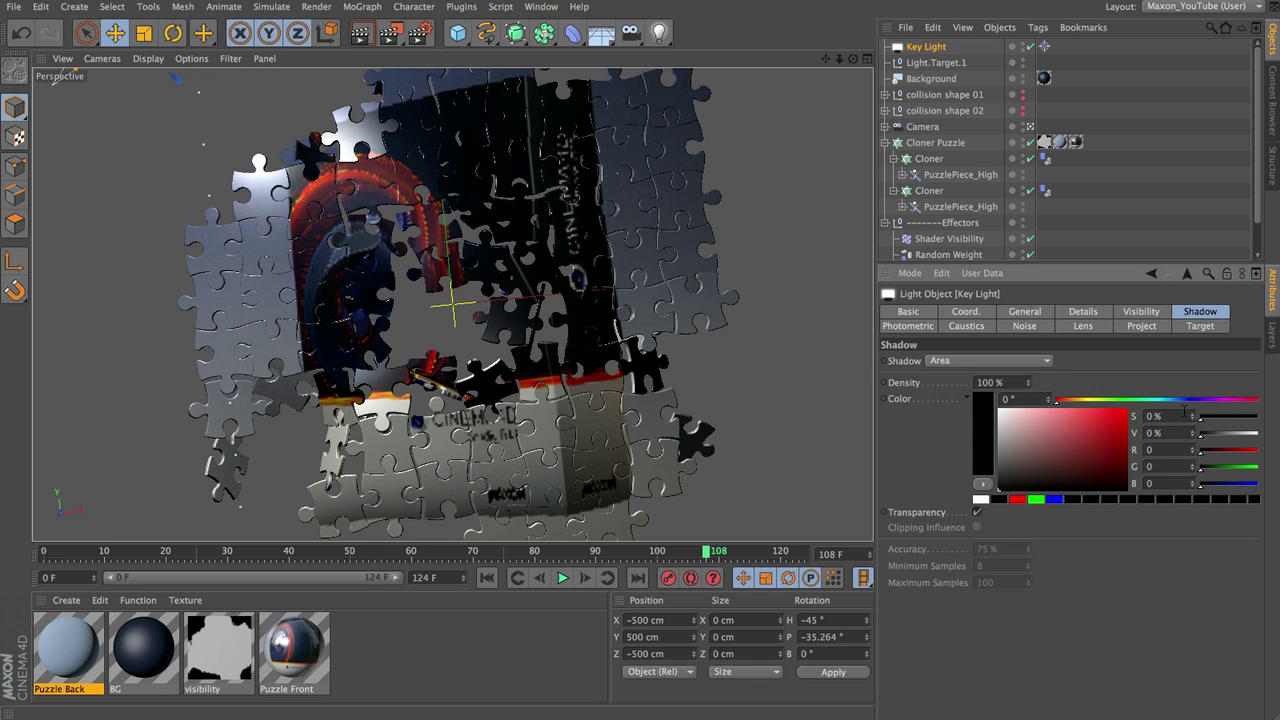
left_click(1177, 400)
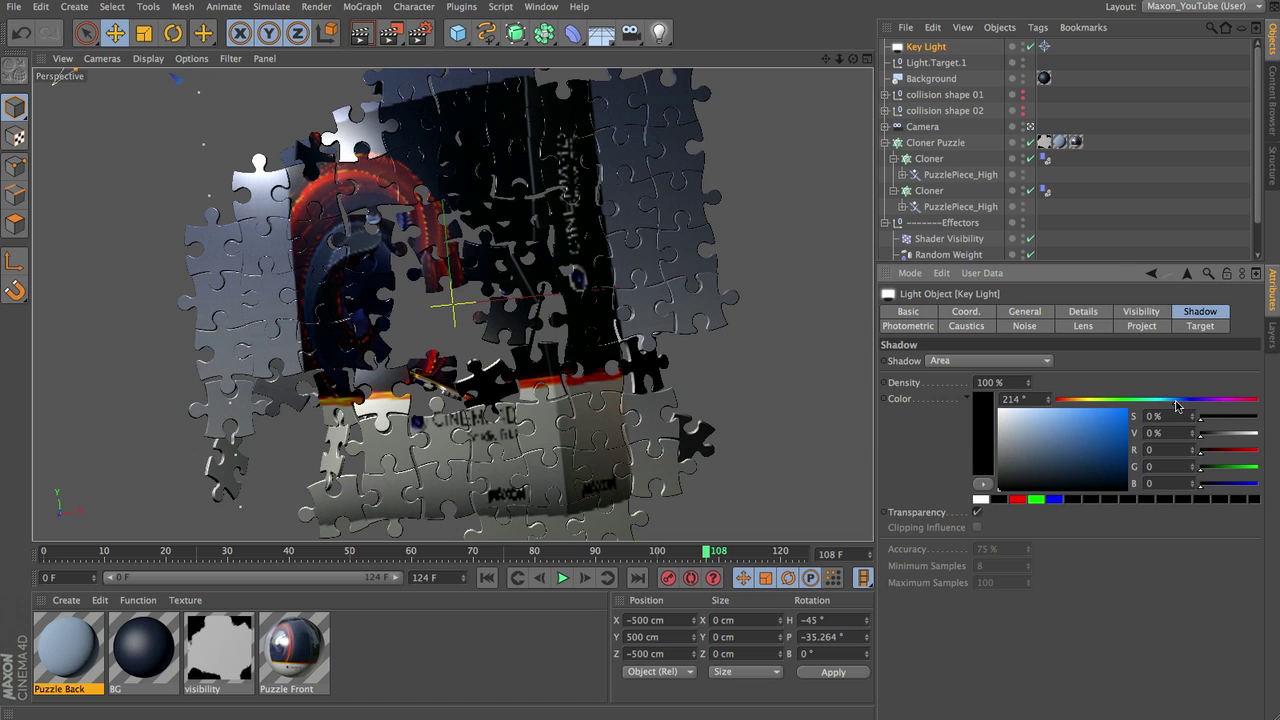
left_click(1021, 482)
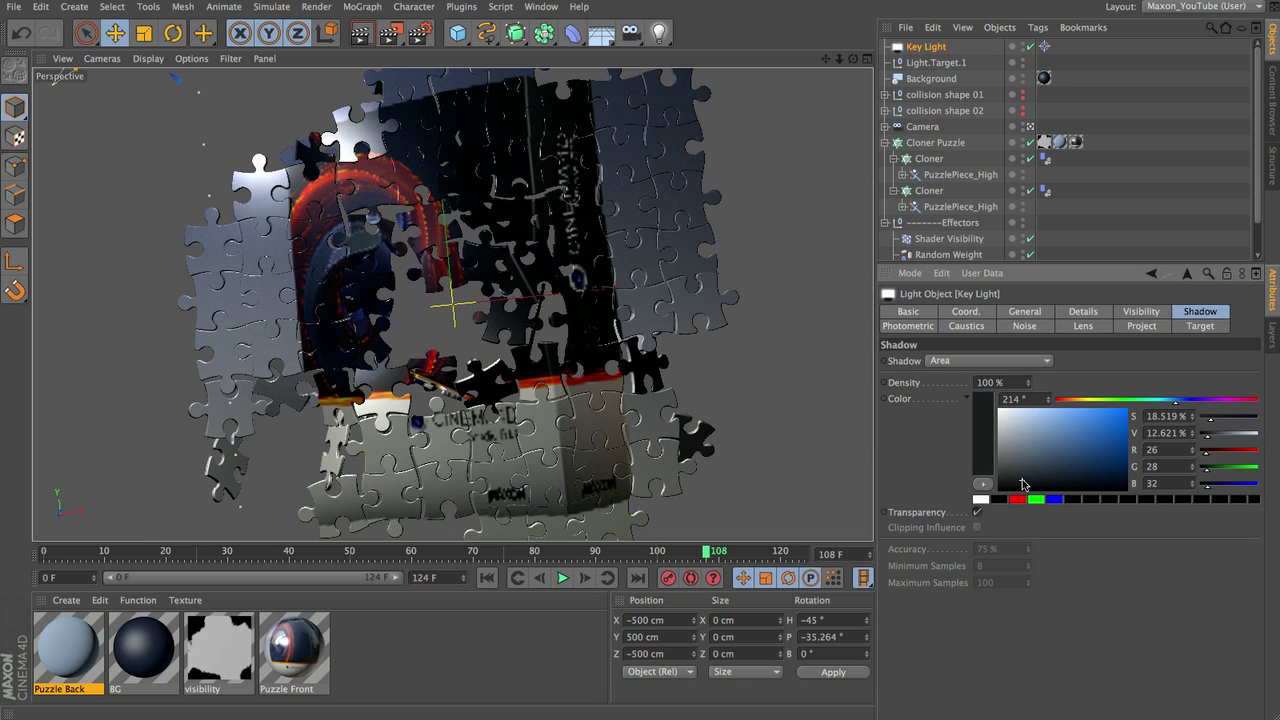
left_click_drag(1022, 484, 1021, 483)
Step: In the front view, move the Key Light up and away from the puzzle to about X −2796 cm, Y 1809 cm
key("F4")
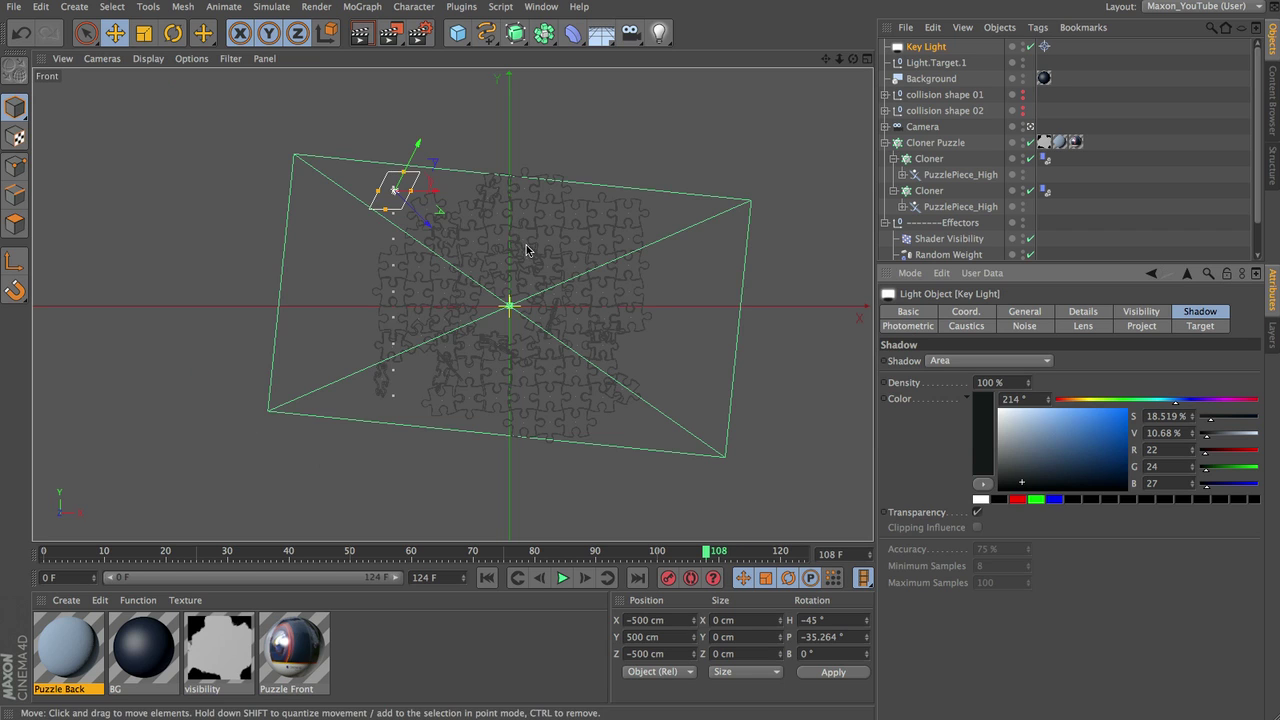
scroll(527, 250, "down", 5)
left_click_drag(571, 252, 420, 194)
Step: In the top view, move the Key Light in front of the puzzle to about X −2369 cm, Z −2529 cm
key("F2")
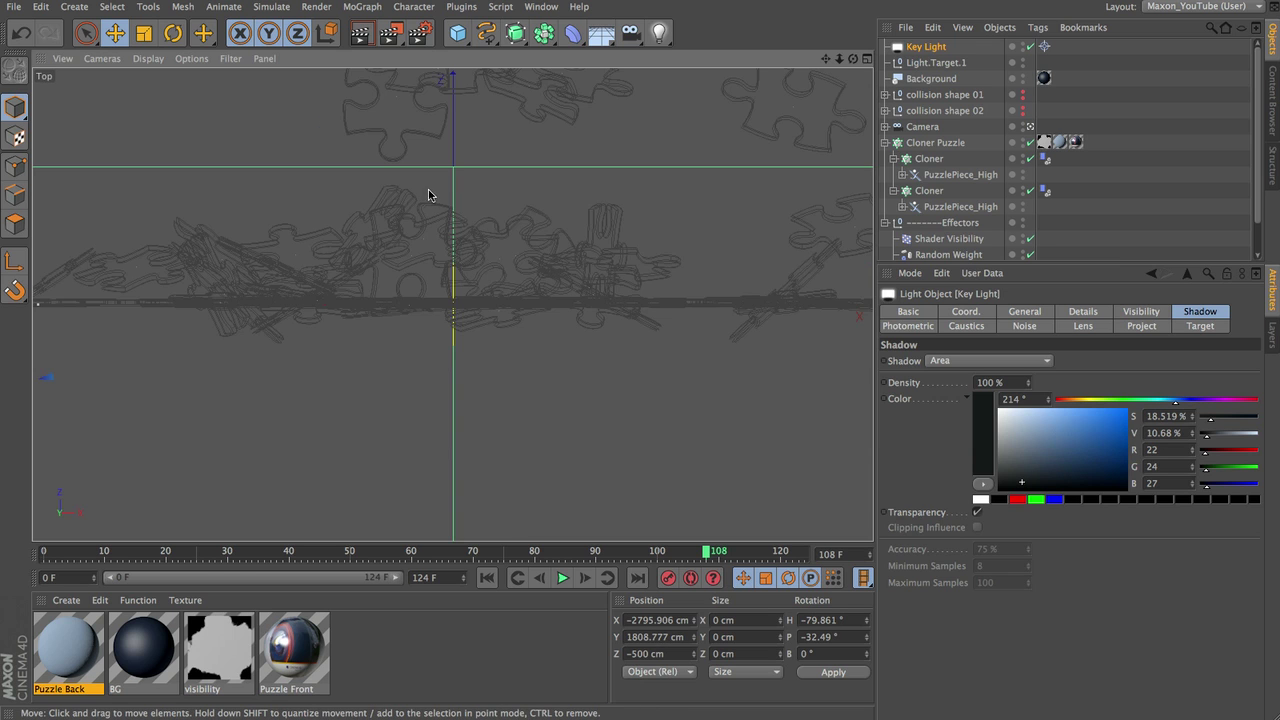
scroll(522, 220, "down", 10)
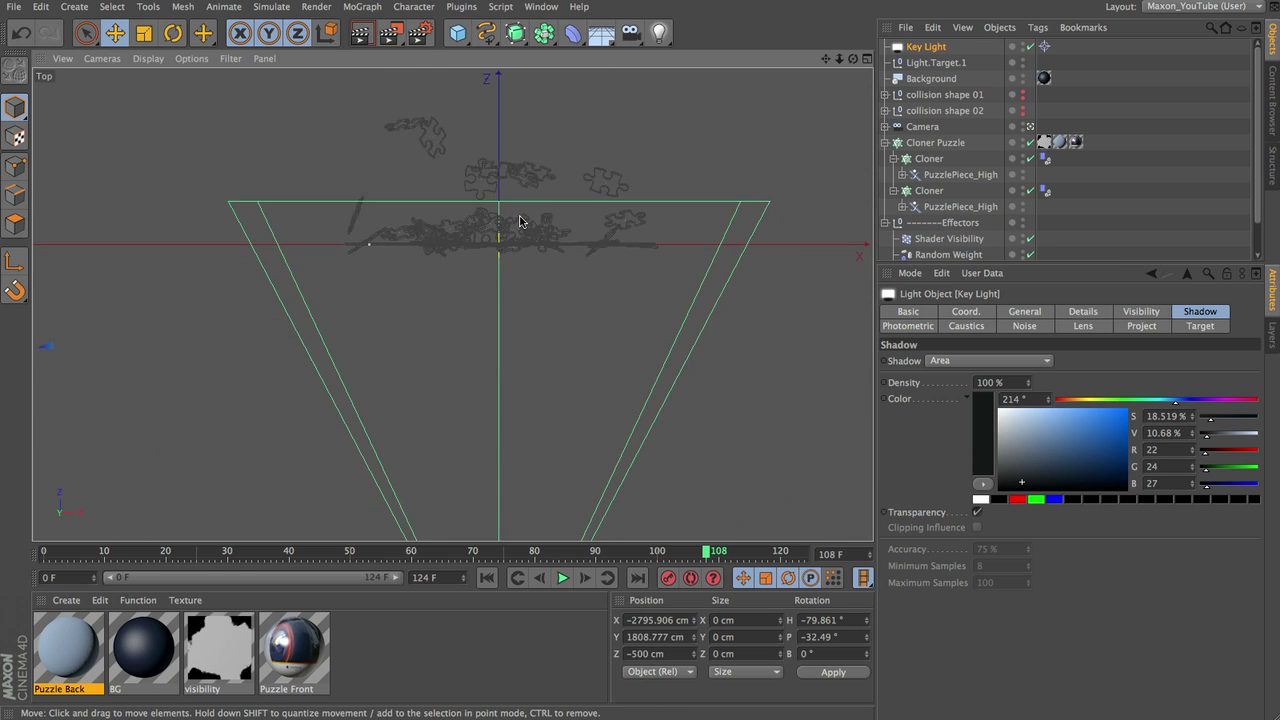
left_click(505, 232)
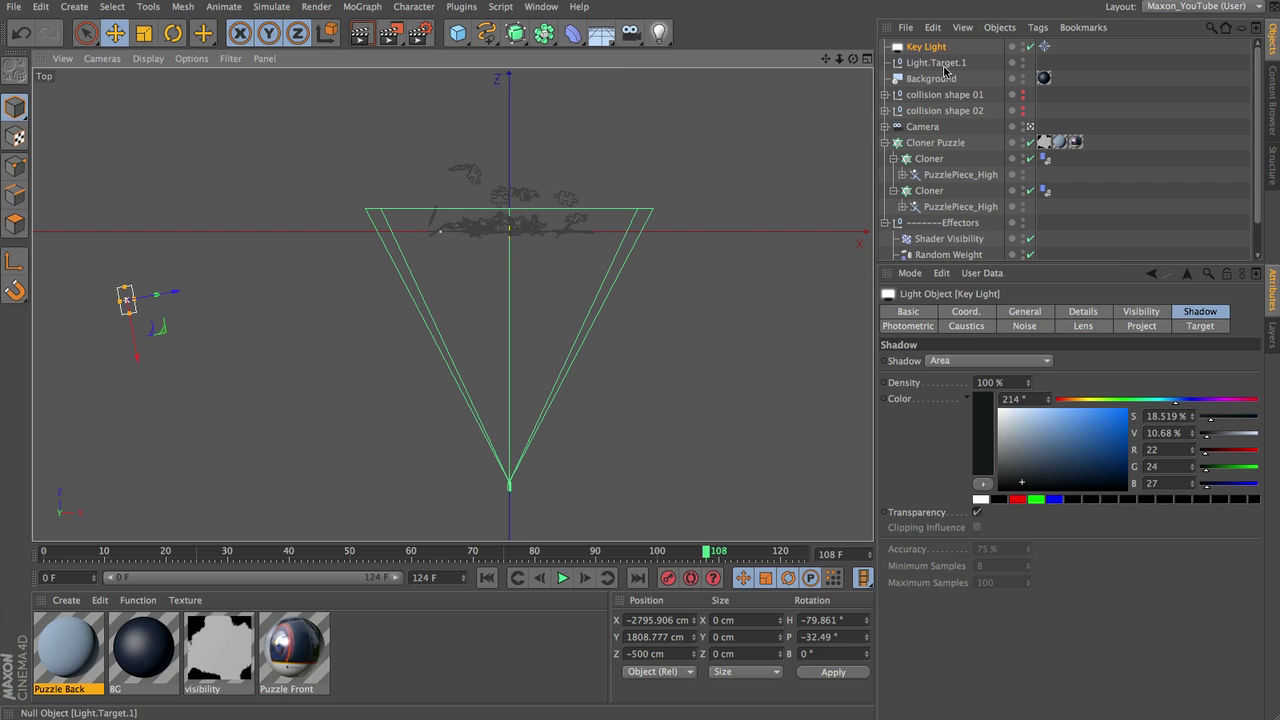
left_click(126, 300)
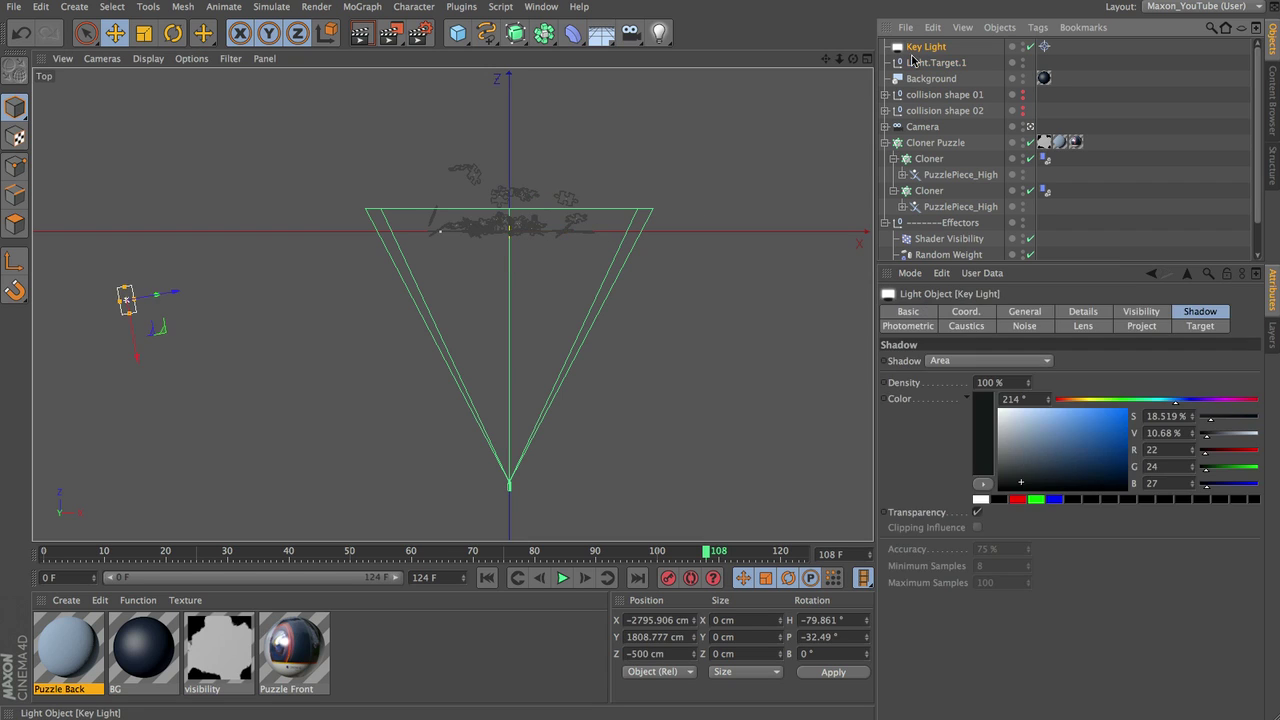
left_click_drag(228, 334, 750, 428)
scroll(537, 334, "down", 4)
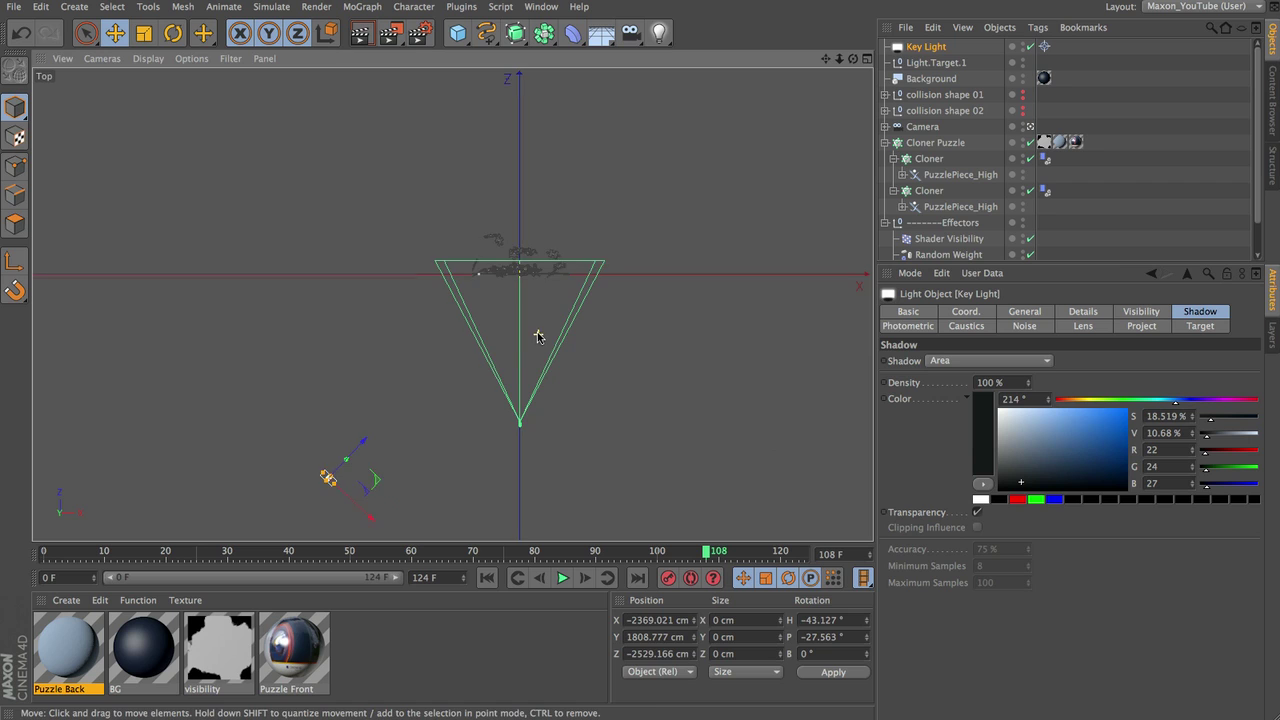
Step: Fine-tune the Key Light's position to about X −2038 cm, Y 2000 cm, Z −3379 cm and render the camera view
left_click_drag(490, 384, 532, 392)
key("F4")
key("F2")
key("F3")
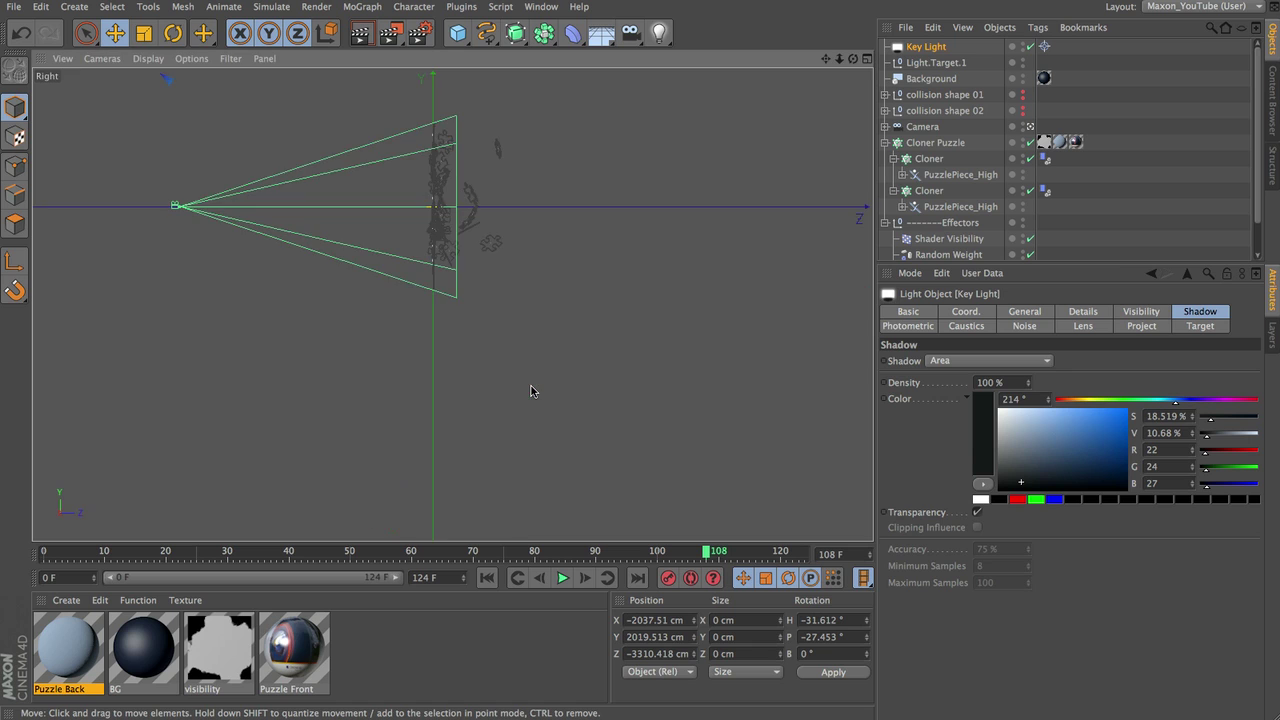
scroll(460, 374, "down", 3)
left_click_drag(419, 377, 349, 355)
key("F1")
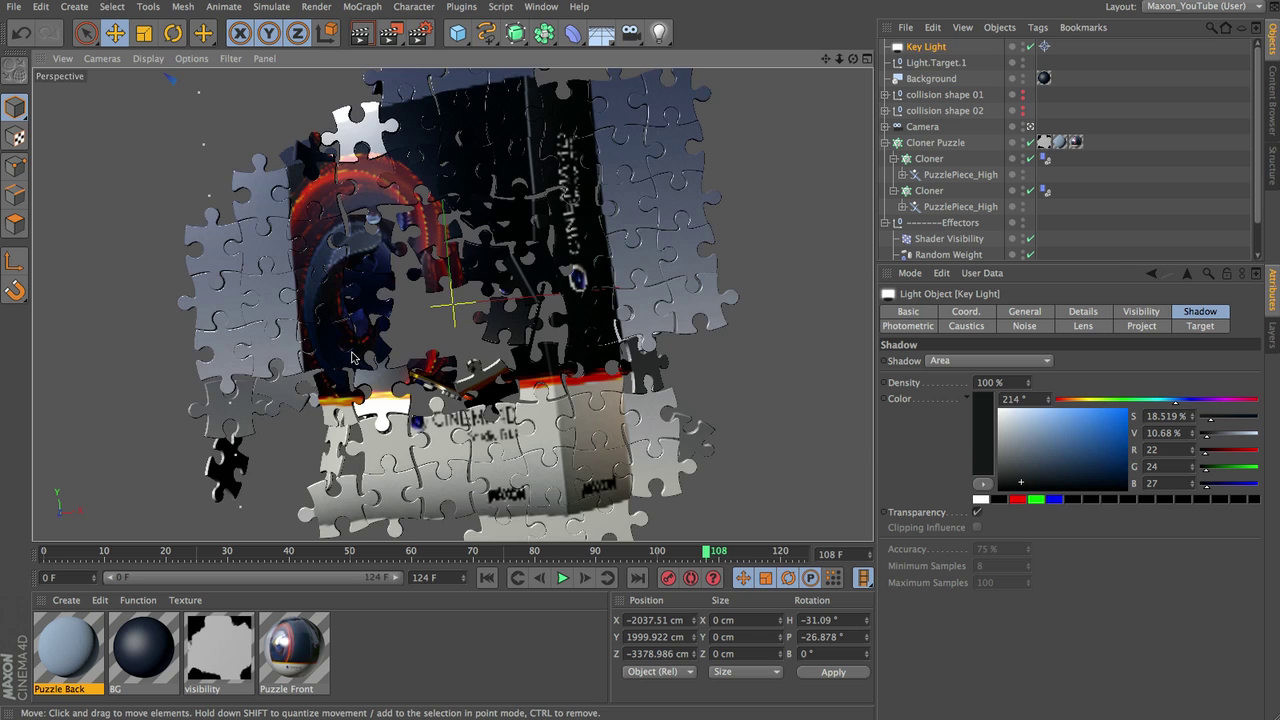
key("ctrl+r")
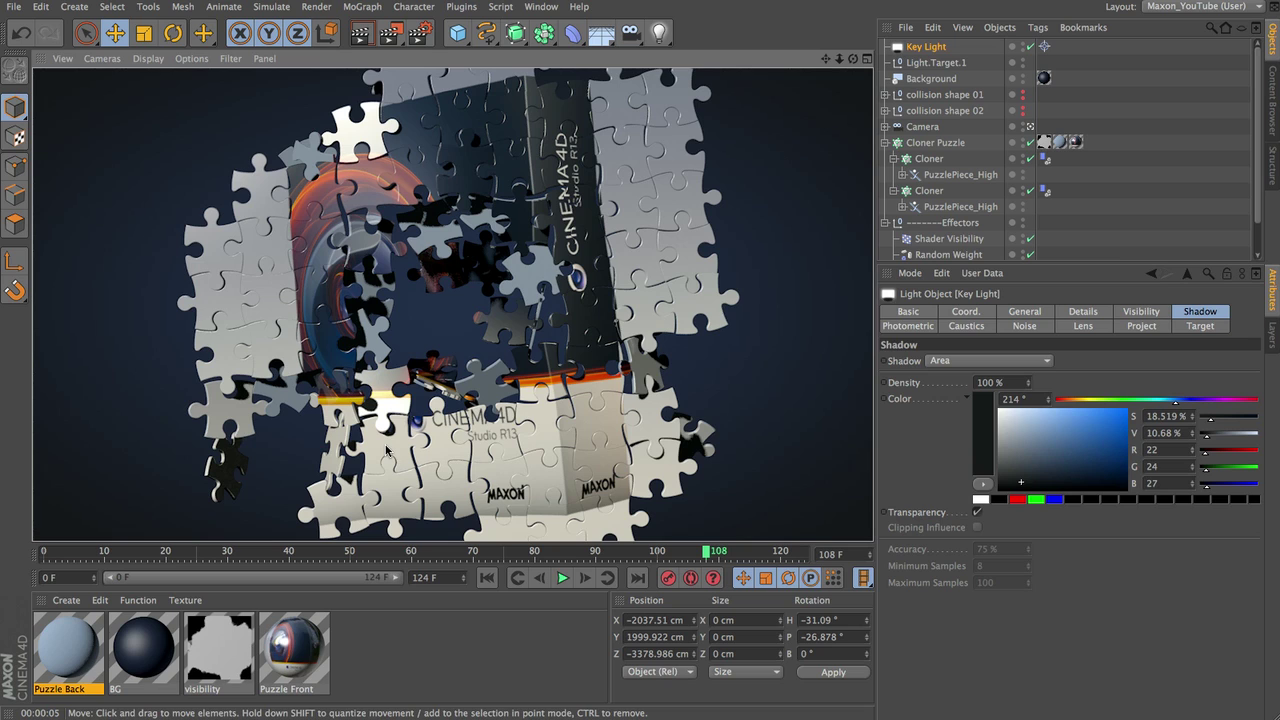
Step: Set the Key Light's outer radius to 300 cm to enlarge its area
left_click(1076, 313)
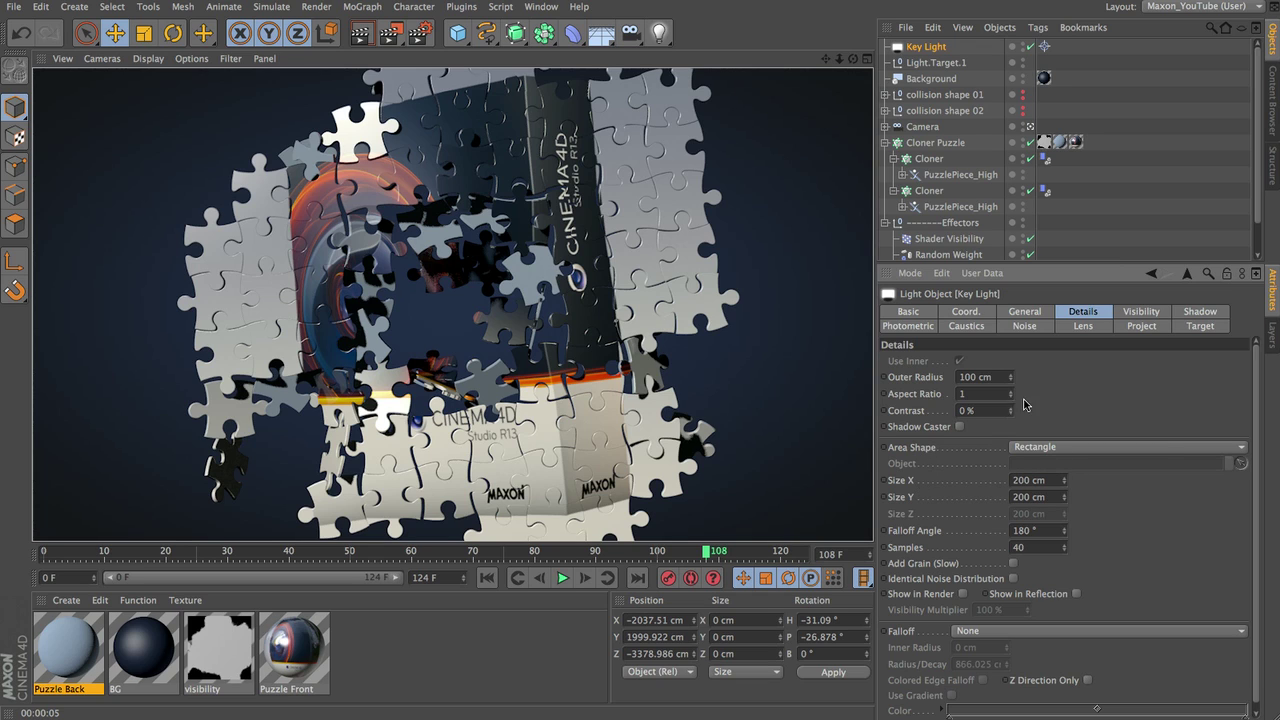
left_click(962, 377)
type("300")
key("Return")
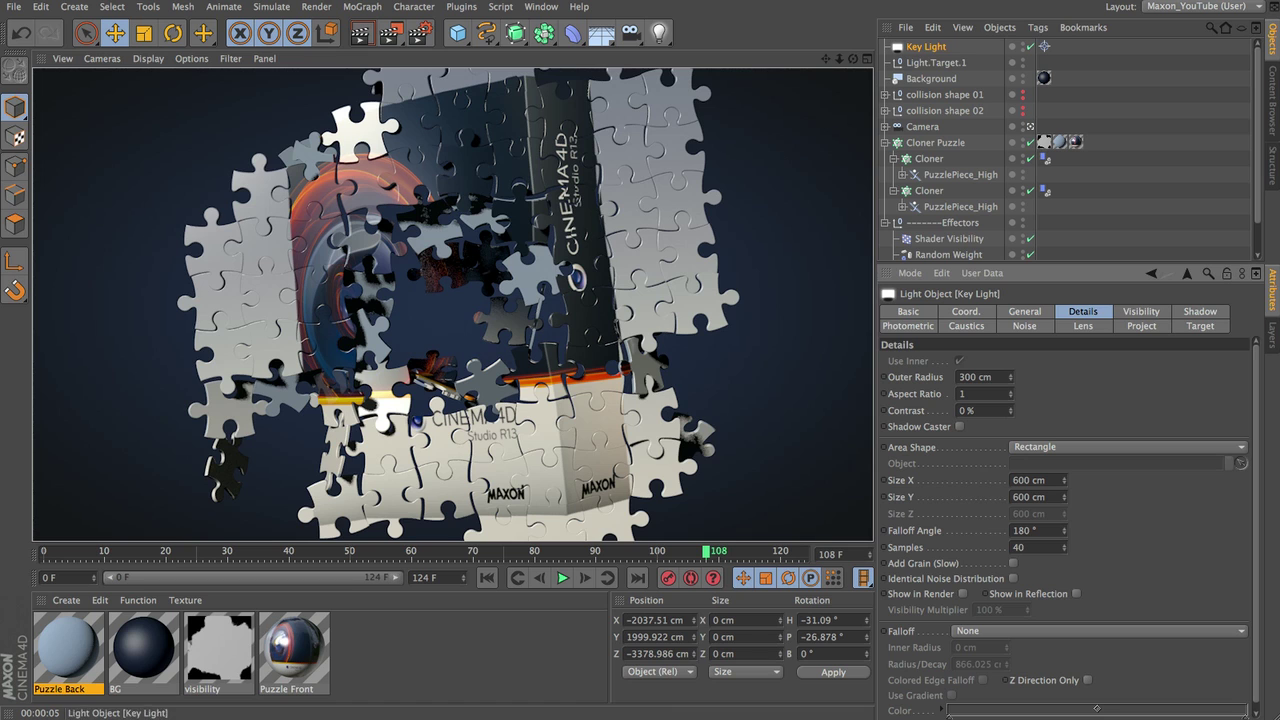
Step: Duplicate the Key Light and rename the copy Fill 01
left_click(933, 47)
left_click_drag(935, 47, 936, 63, "ctrl")
double_click(936, 63)
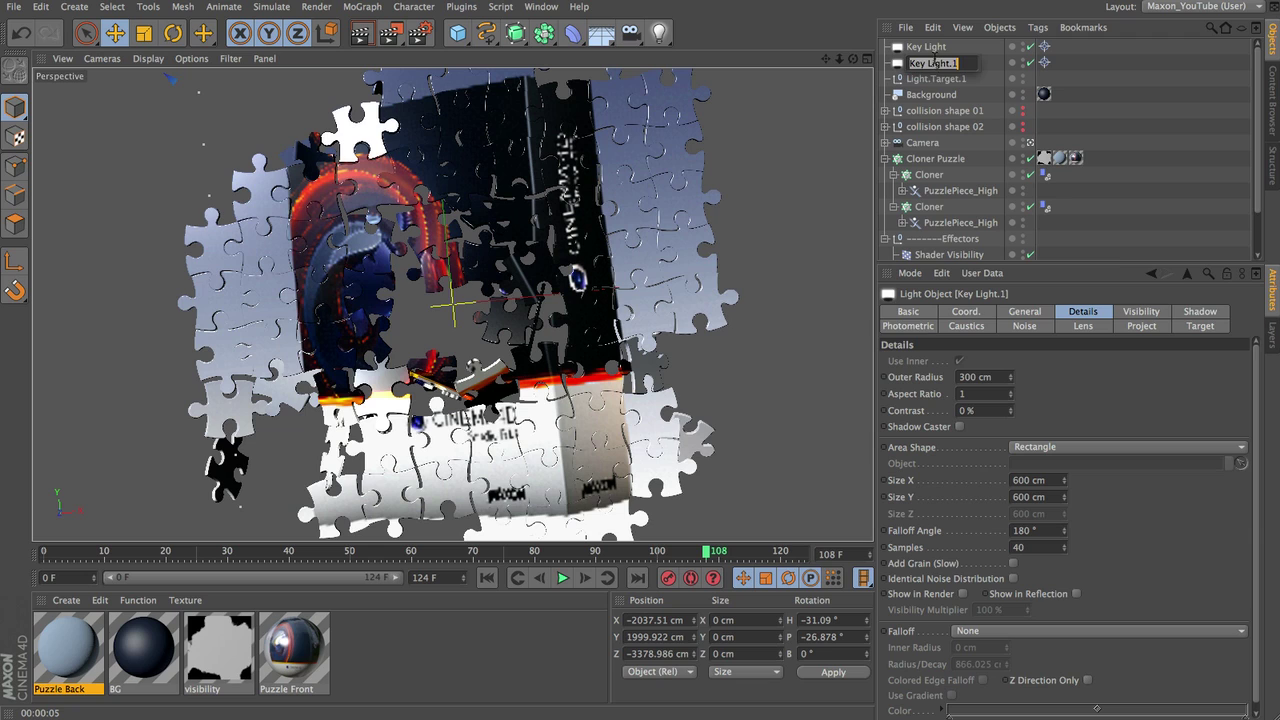
type("Fill 01")
key("Return")
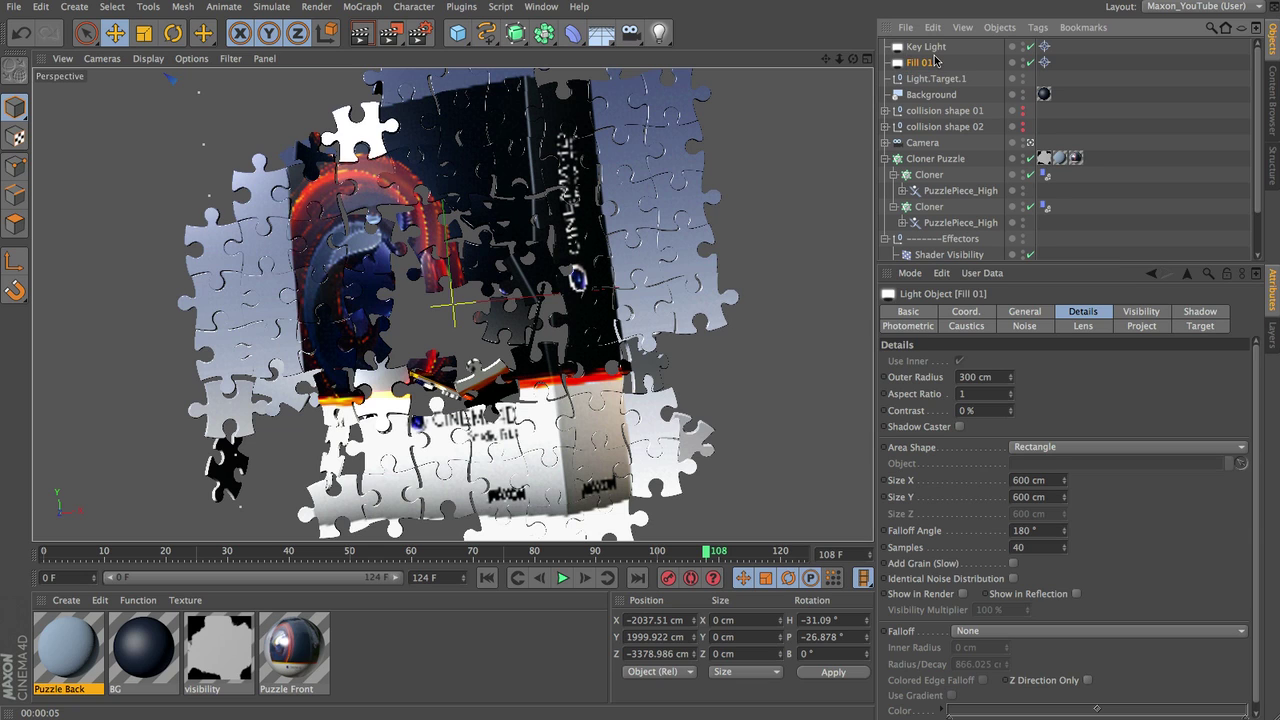
Step: Set Fill 01's shadow to None and disable its specular contribution
left_click(1024, 312)
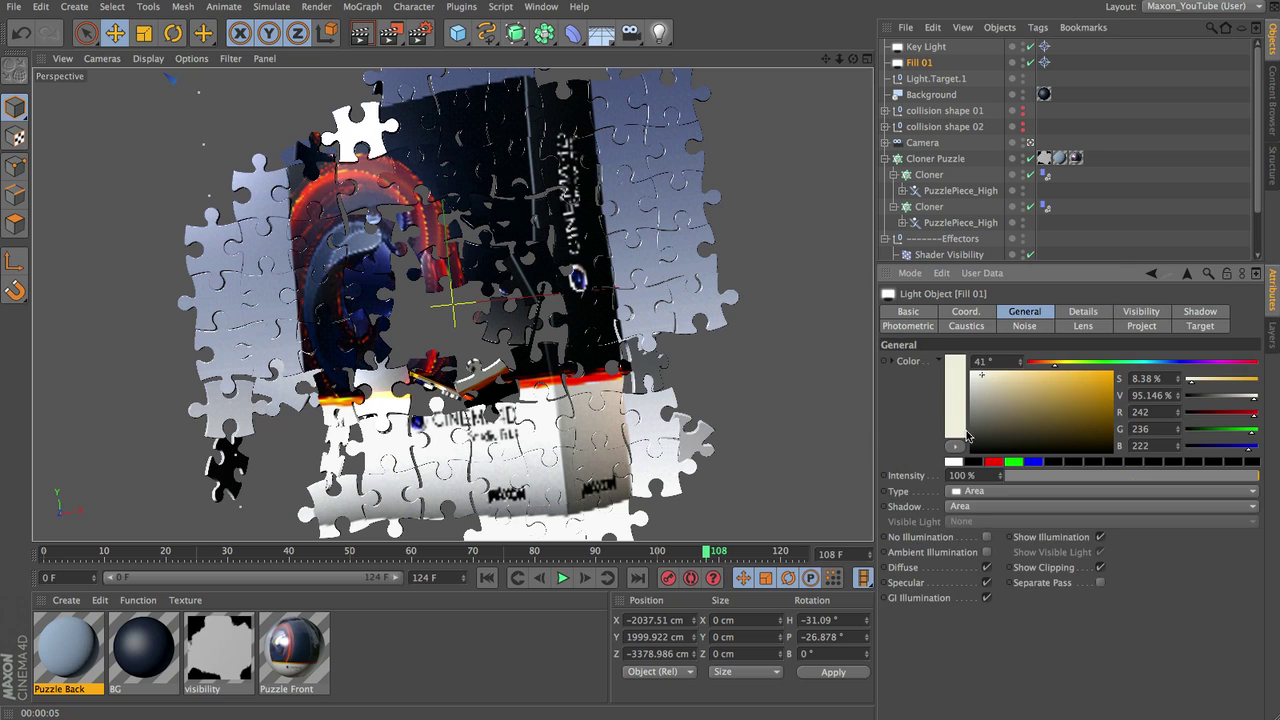
left_click(943, 507)
left_click(969, 525)
left_click(987, 582)
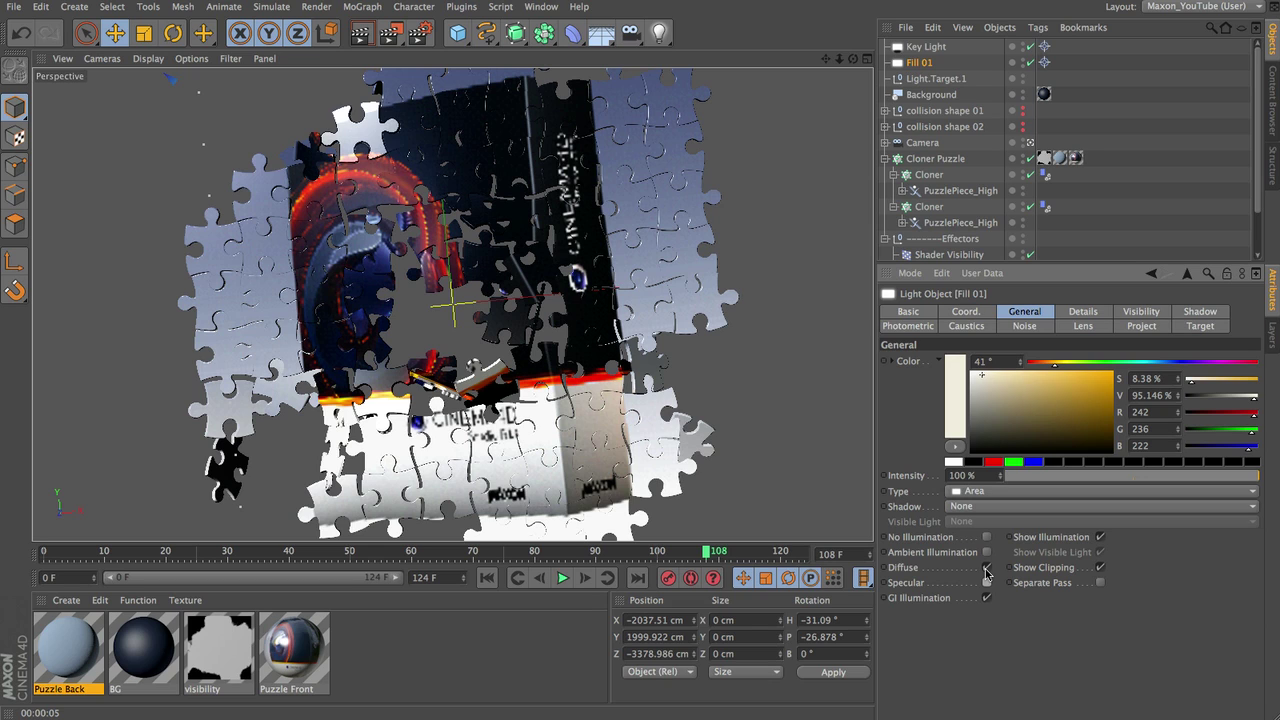
Step: Color Fill 01 light blue, with hue 208° and RGB about 158, 188, 215, and set its intensity to 70%
left_click(1146, 363)
left_click(1160, 365)
left_click_drag(1000, 387, 1008, 390)
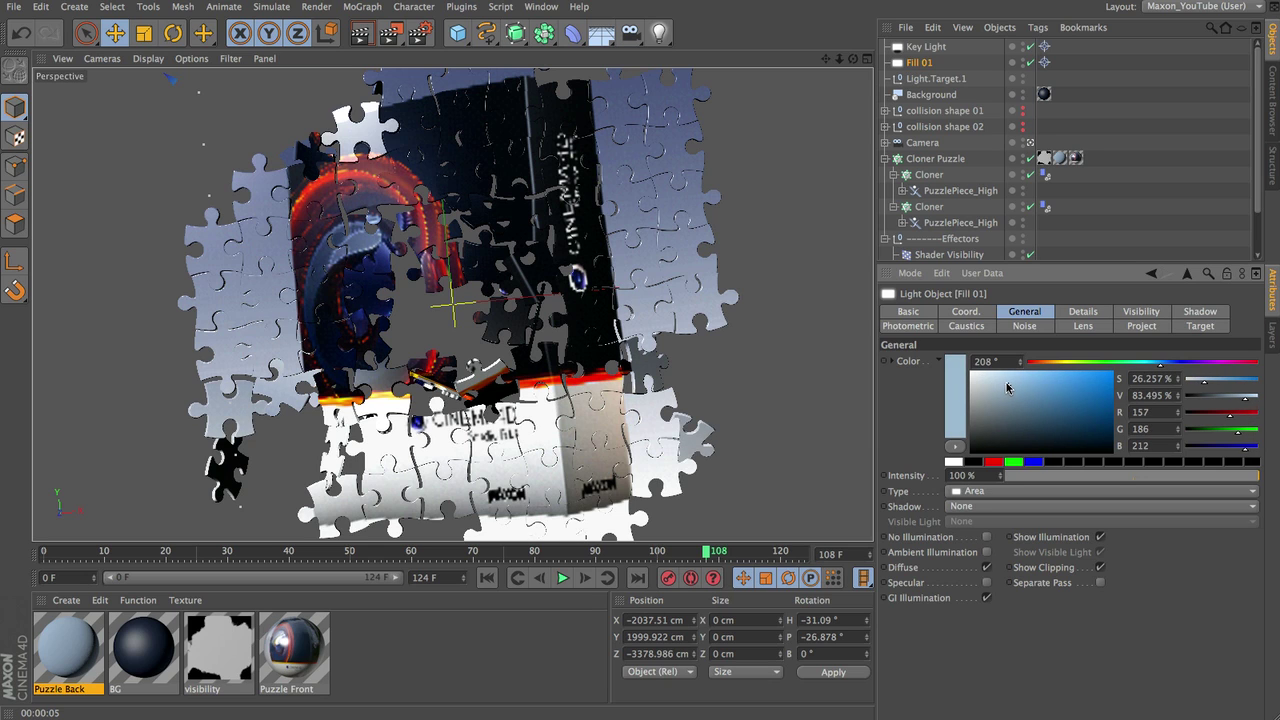
left_click(965, 475)
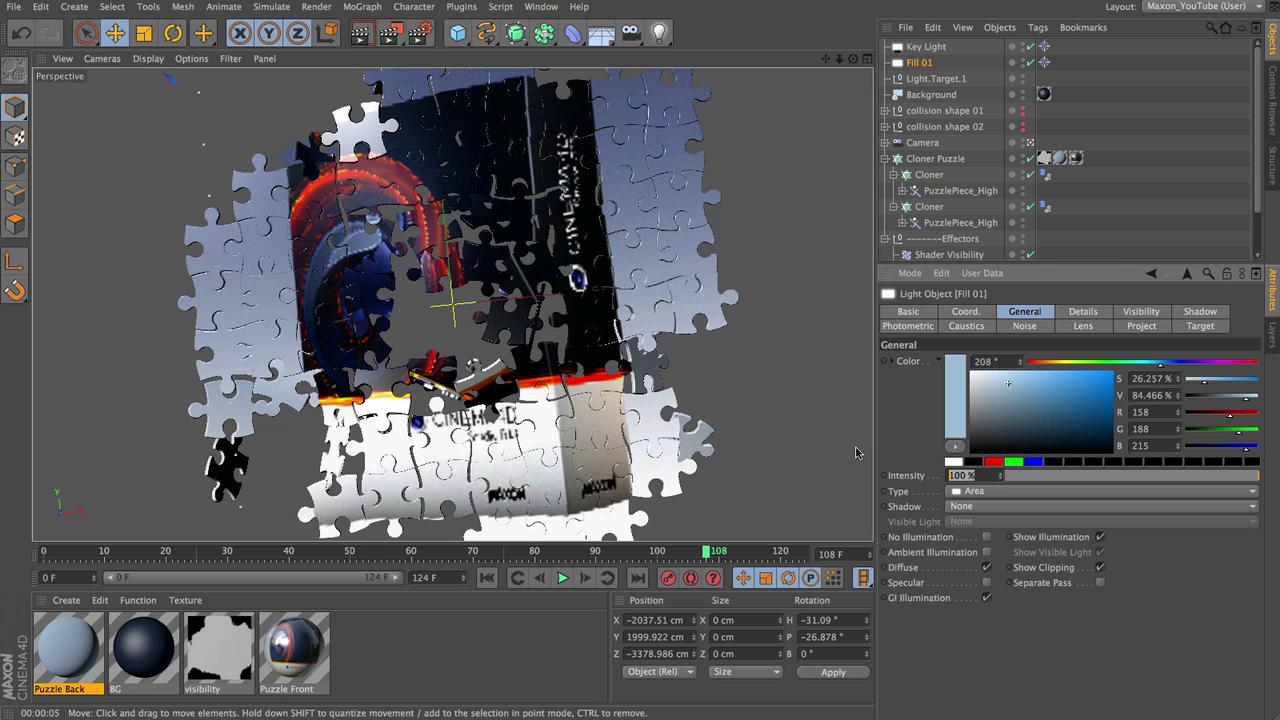
type("70")
key("Return")
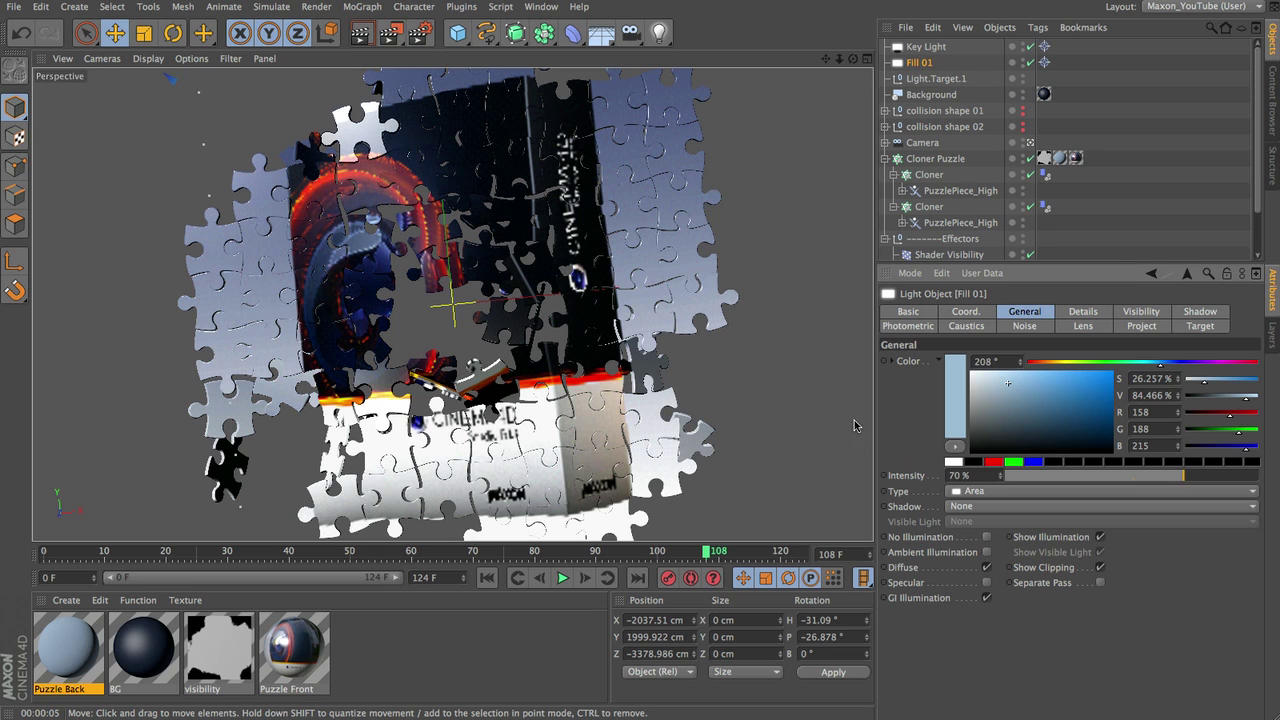
Step: Move Fill 01 to the puzzle's right side at about X 4195 cm, Y 672 cm, Z −434 cm and render the camera view
key("F2")
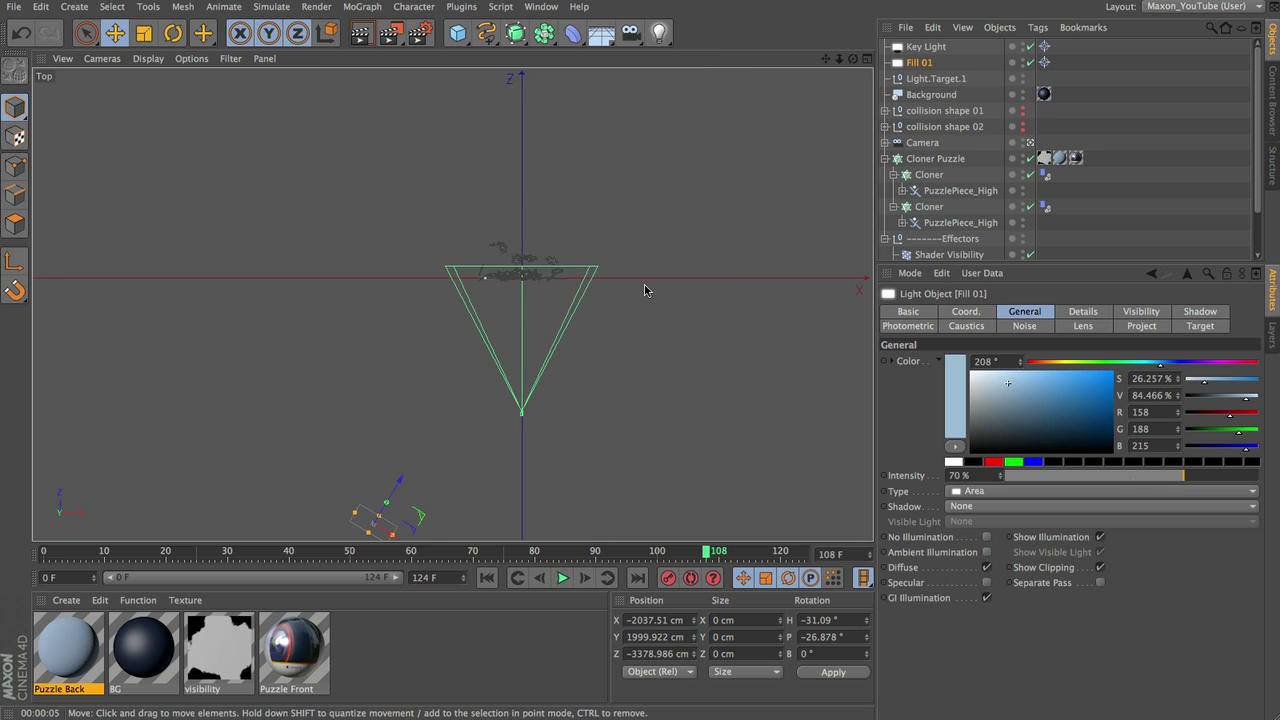
mouse_move(443, 494)
left_mouse_down()
mouse_move(483, 514)
mouse_move(620, 486)
mouse_move(749, 406)
mouse_move(760, 423)
mouse_move(843, 319)
mouse_move(853, 283)
left_mouse_up()
key("F3")
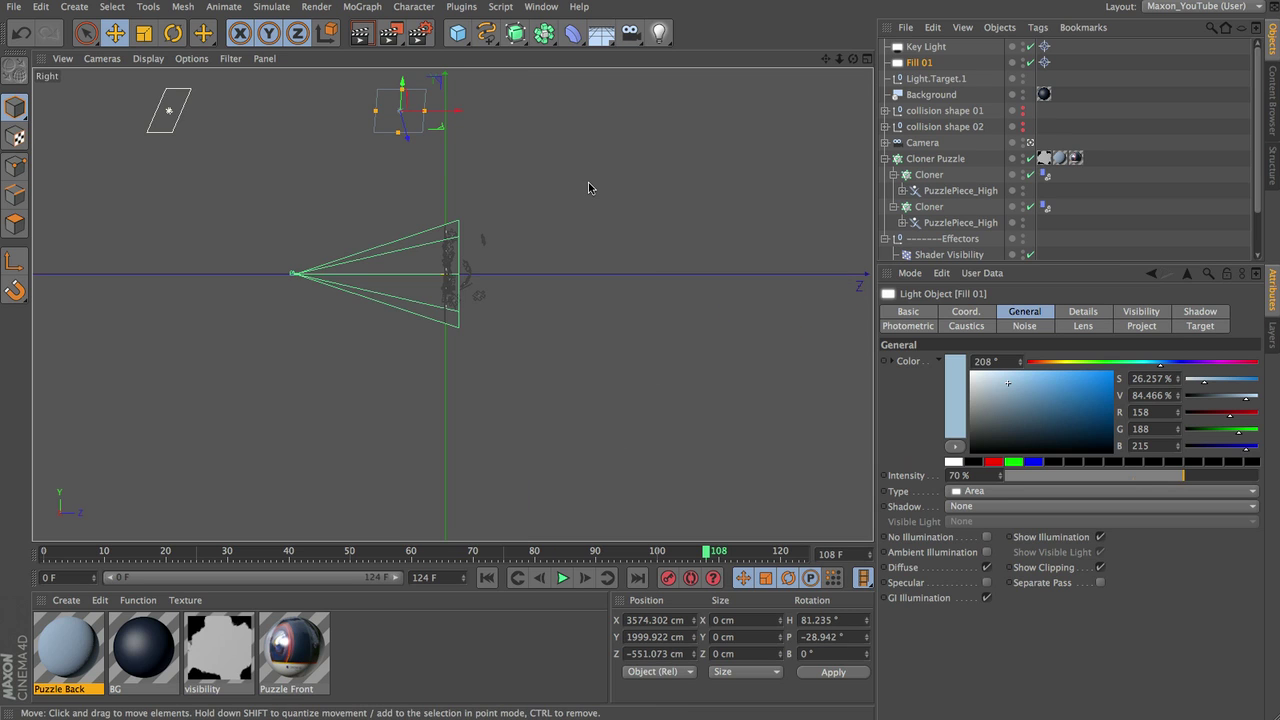
left_click_drag(588, 188, 600, 337)
key("F4")
left_click_drag(706, 314, 736, 265)
key("F1")
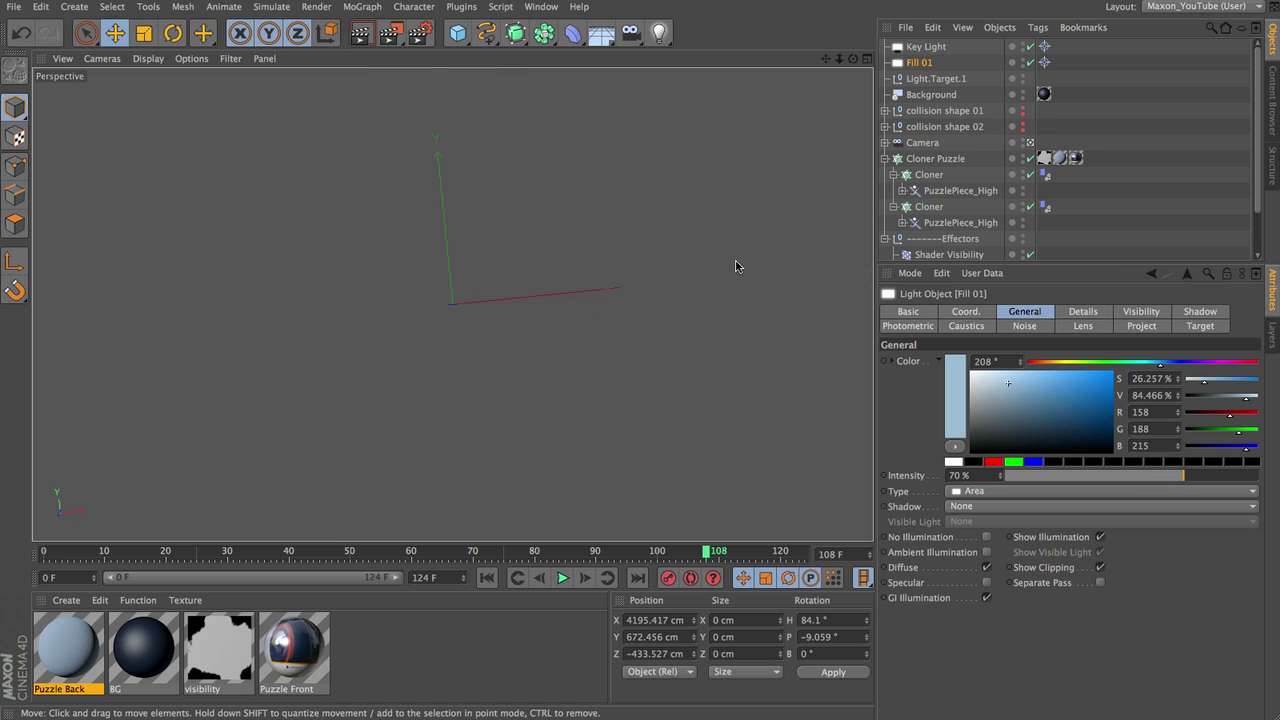
left_click(359, 35)
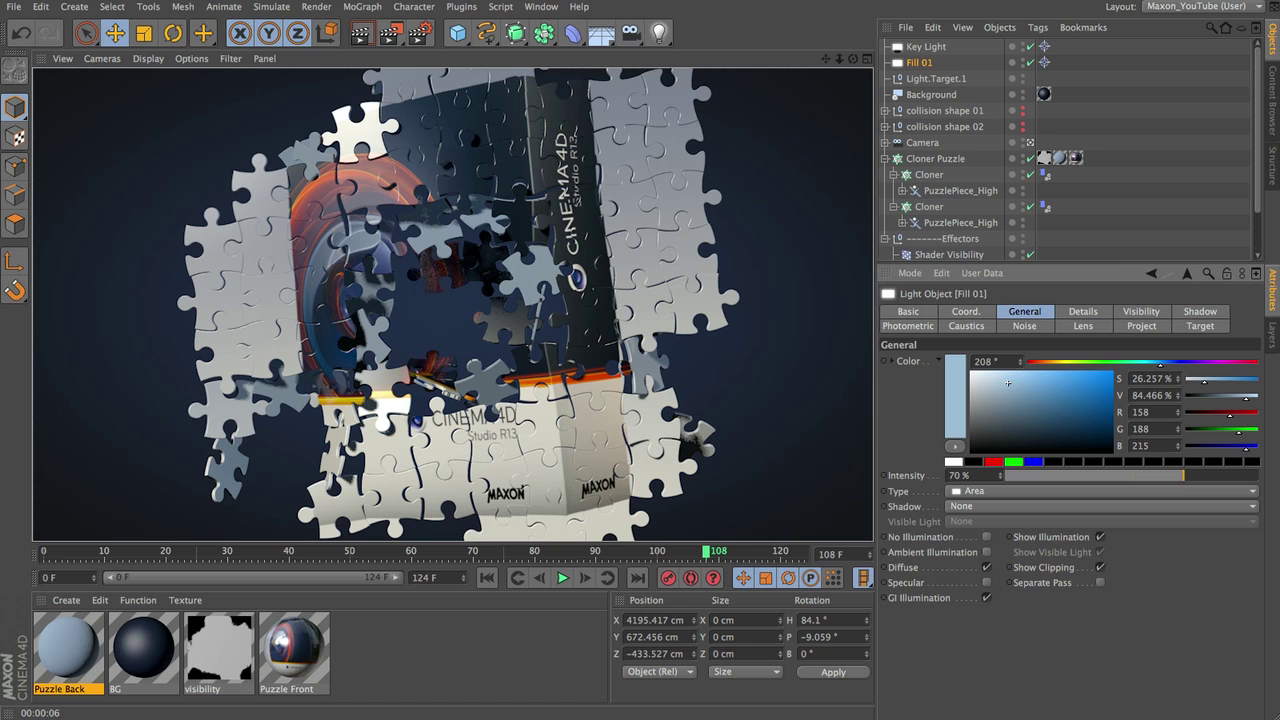
Step: Duplicate the Fill 01 light and rename the copy Fill 02
left_click_drag(920, 63, 927, 72, "ctrl")
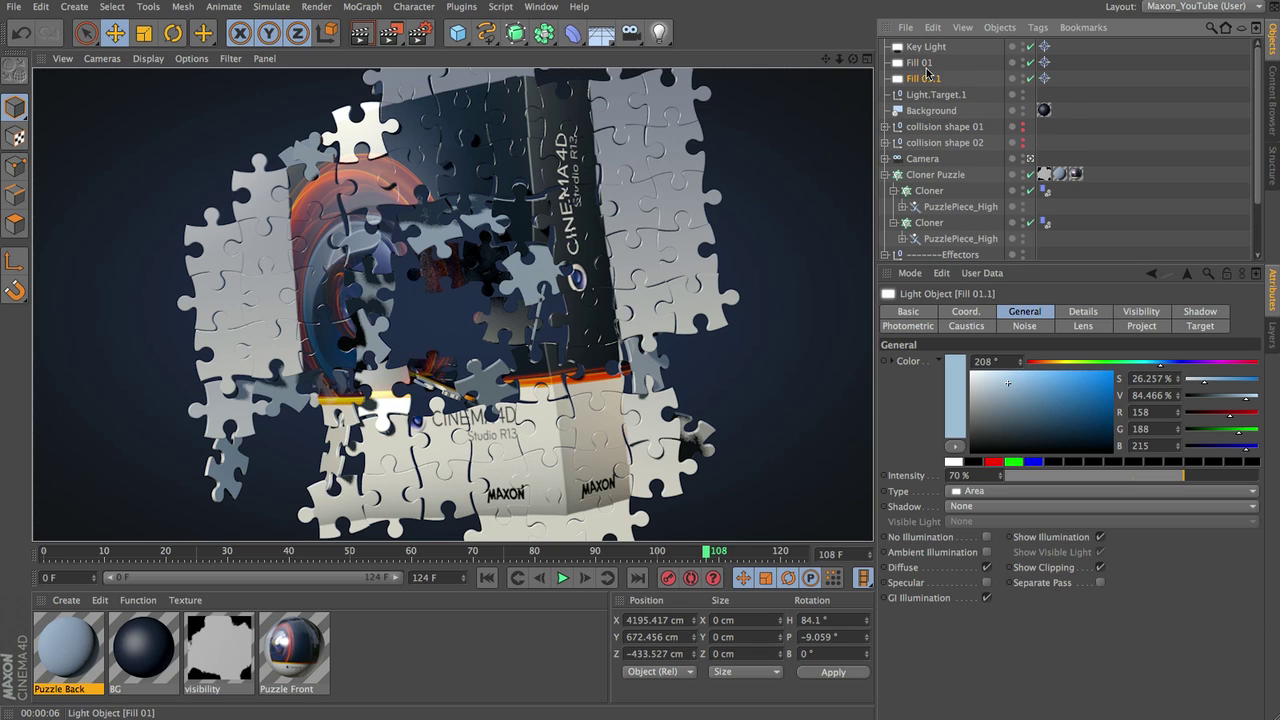
double_click(926, 77)
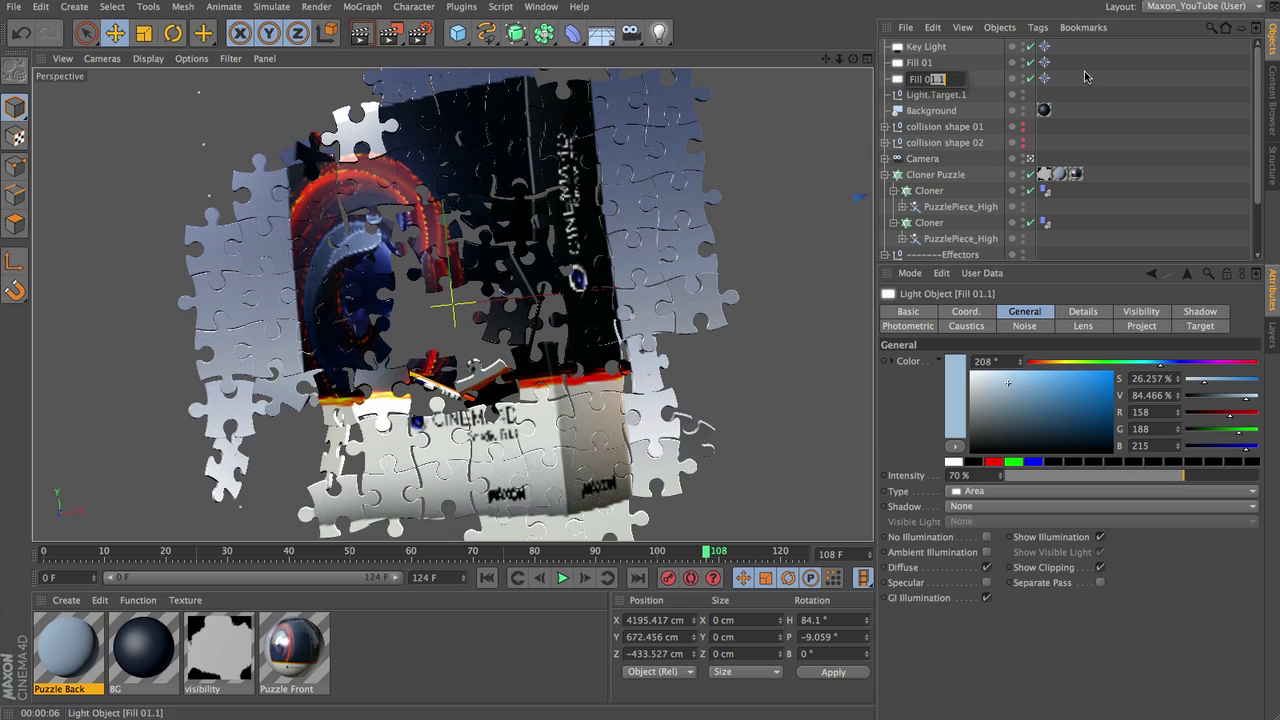
type("2")
key("Return")
Step: Move Fill 02 below and in front of the puzzle to about X −685 cm, Y −3168 cm, Z −3284 cm and render the camera view
key("F4")
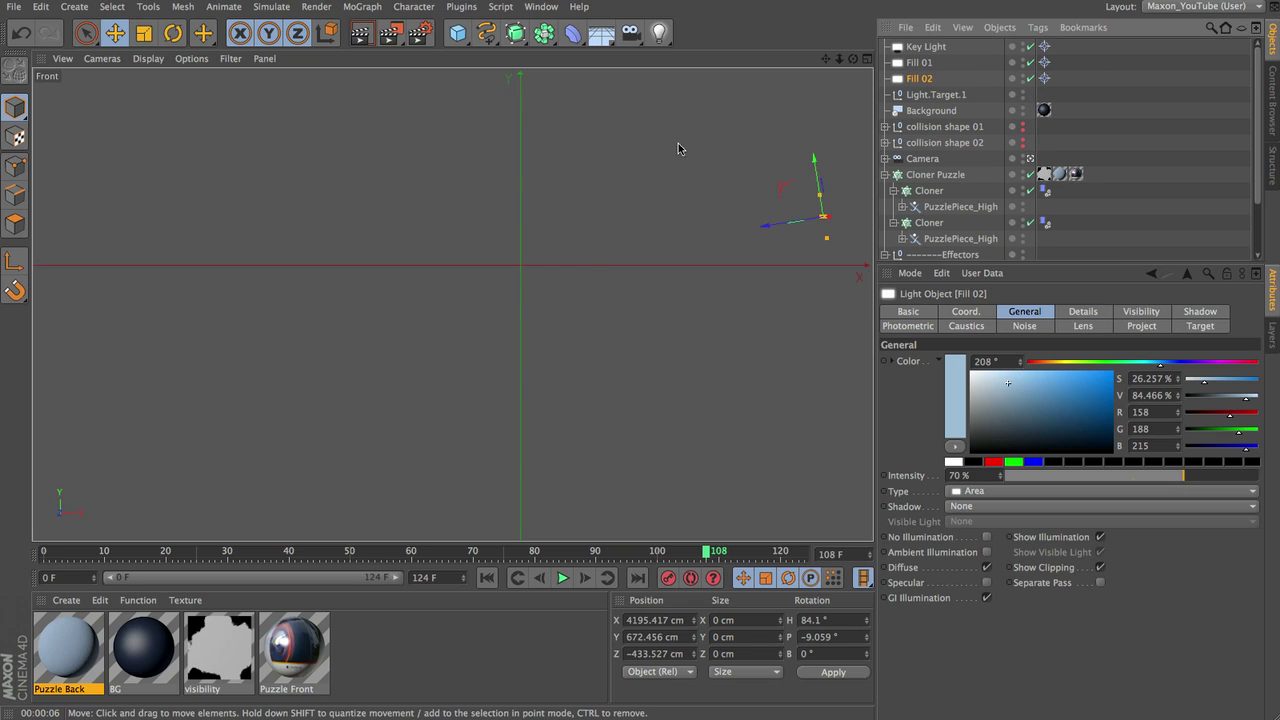
mouse_move(757, 291)
left_mouse_down()
mouse_move(777, 317)
mouse_move(768, 438)
mouse_move(643, 440)
left_mouse_up()
left_click_drag(768, 438, 768, 438)
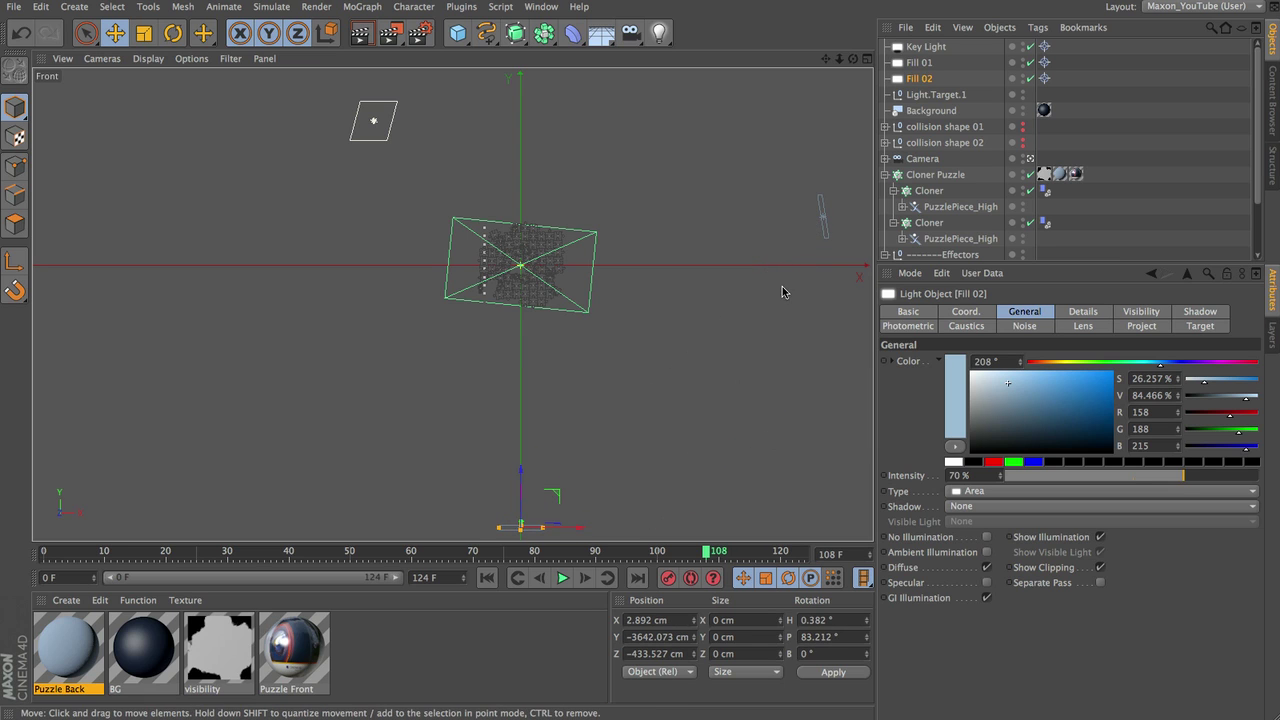
key("F3")
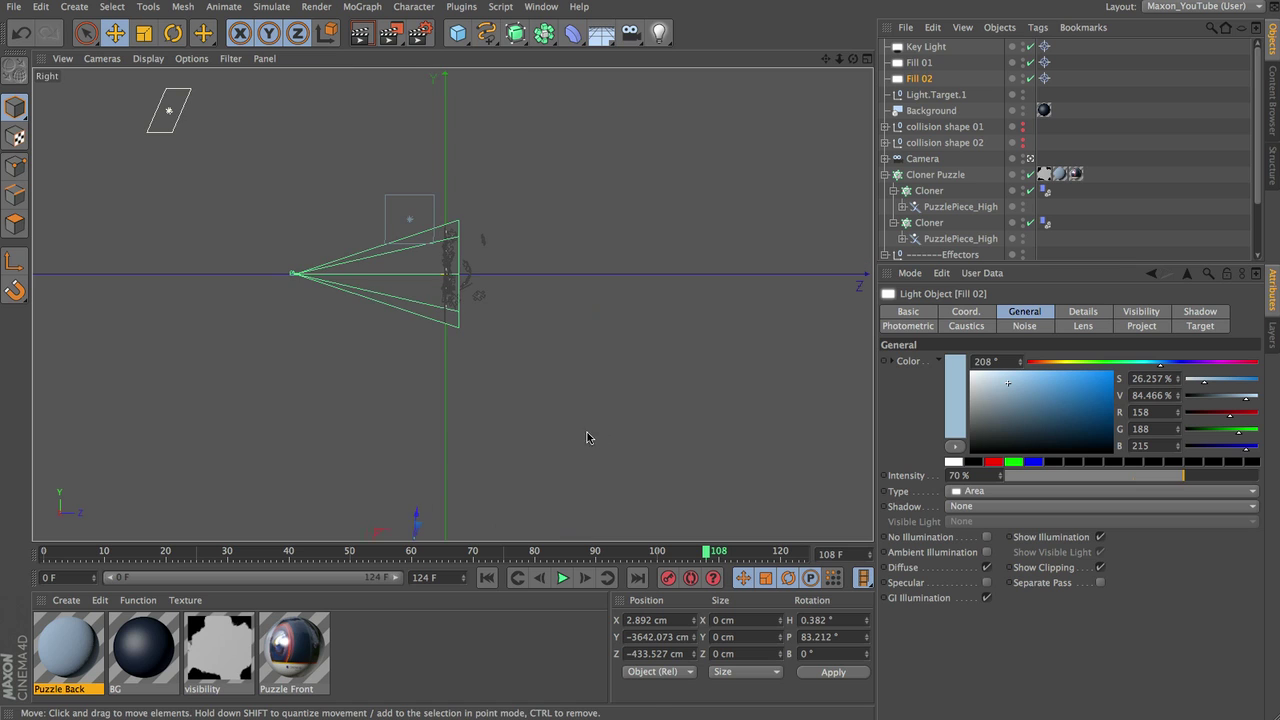
left_click_drag(586, 434, 384, 408)
key("F4")
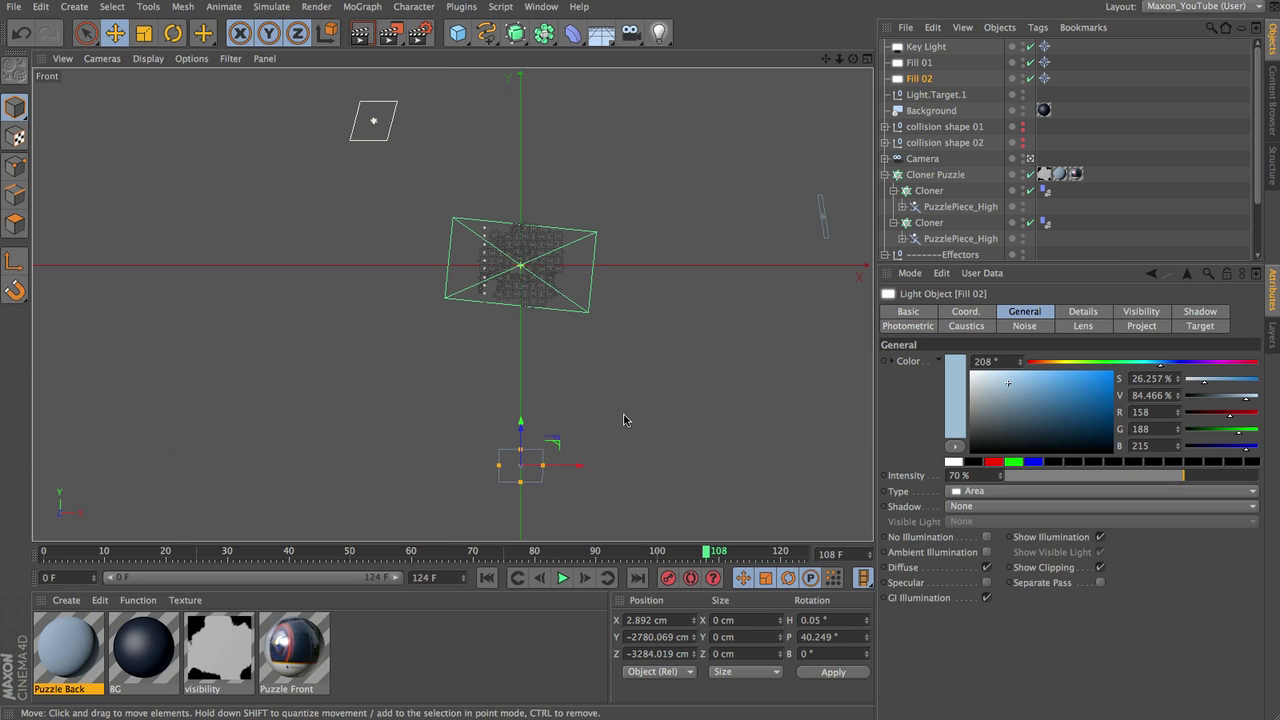
left_click_drag(703, 471, 654, 489)
key("F1")
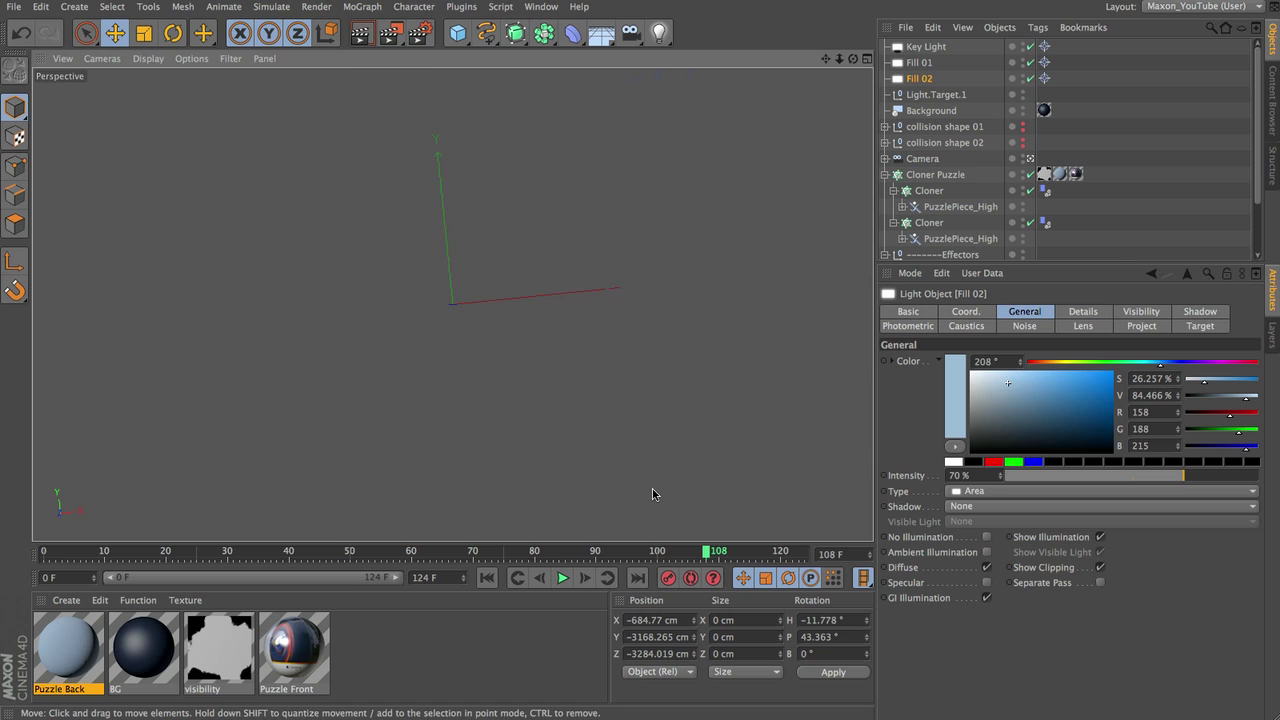
key("ctrl+r")
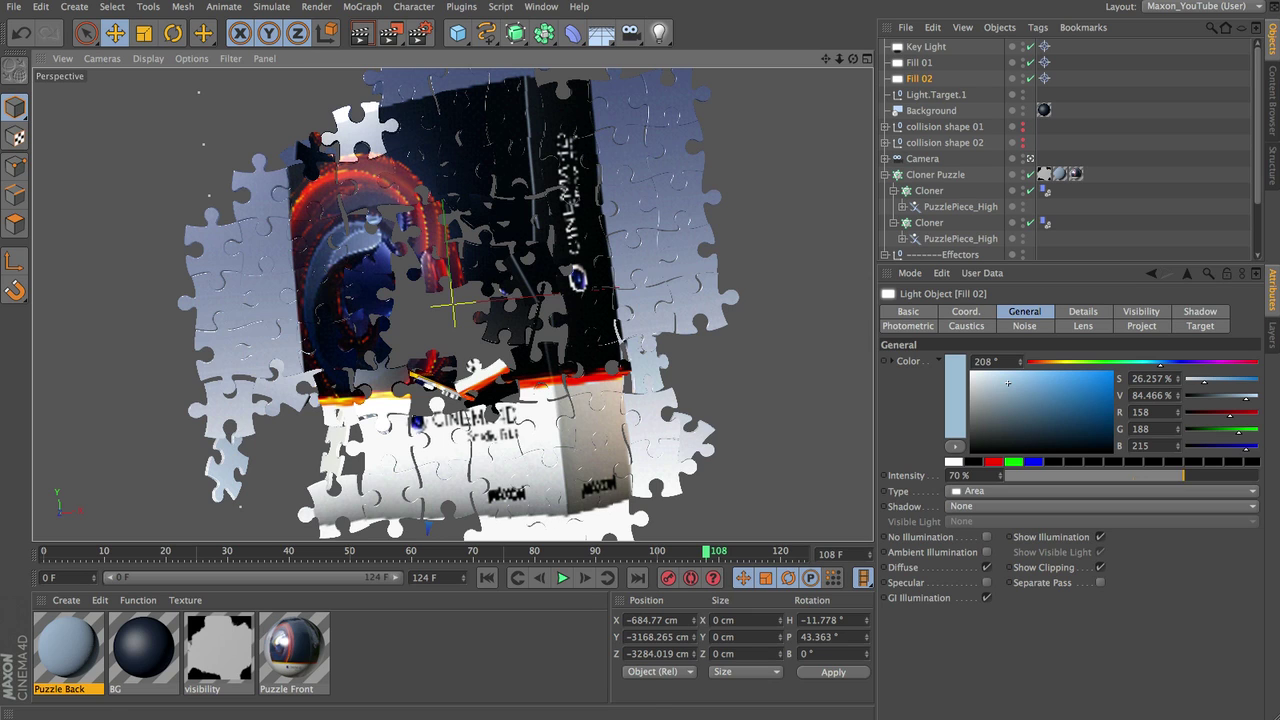
key("ctrl+r")
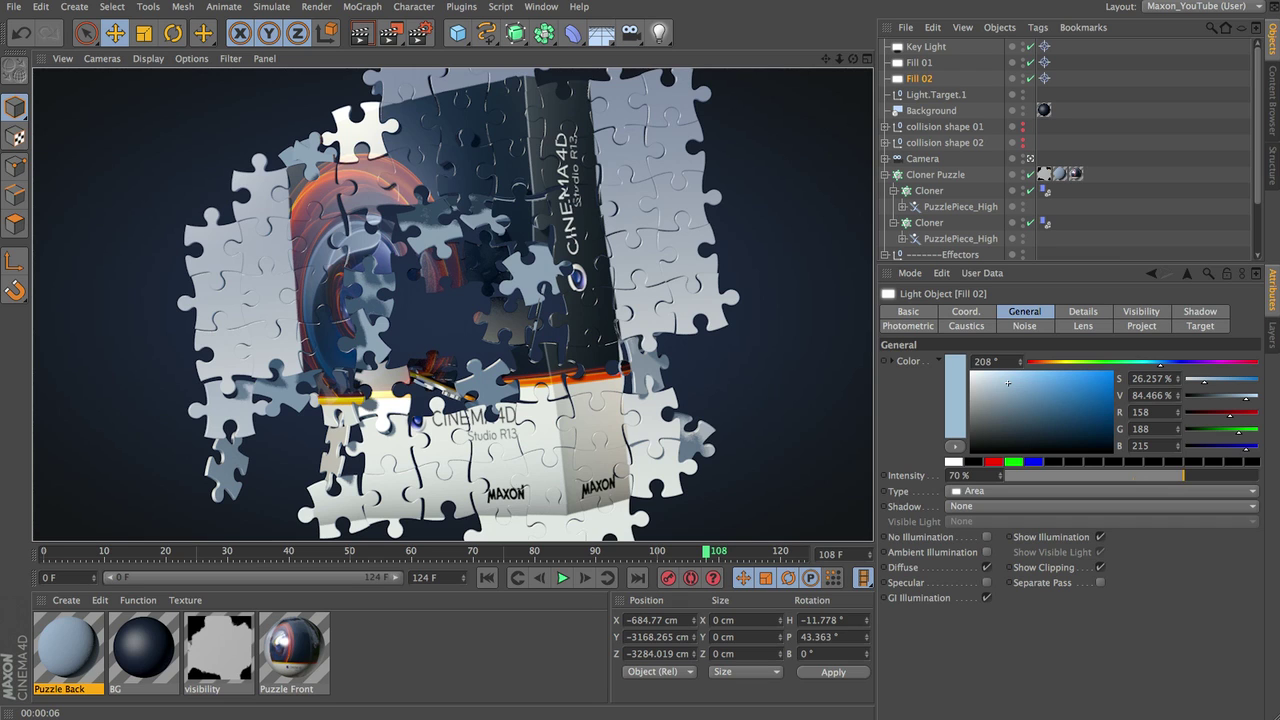
Step: Return to frame 0, enlarge the object list to show the whole hierarchy, and deselect everything
left_click(486, 578)
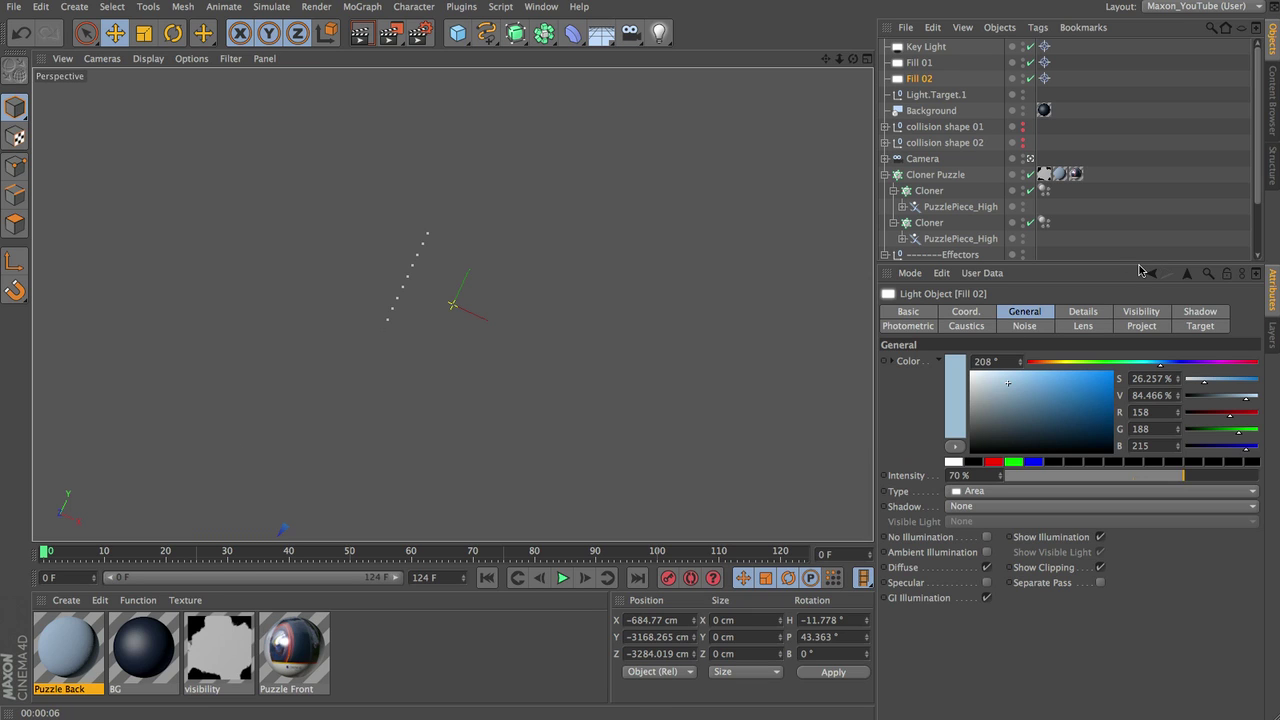
left_click_drag(1138, 264, 1110, 472)
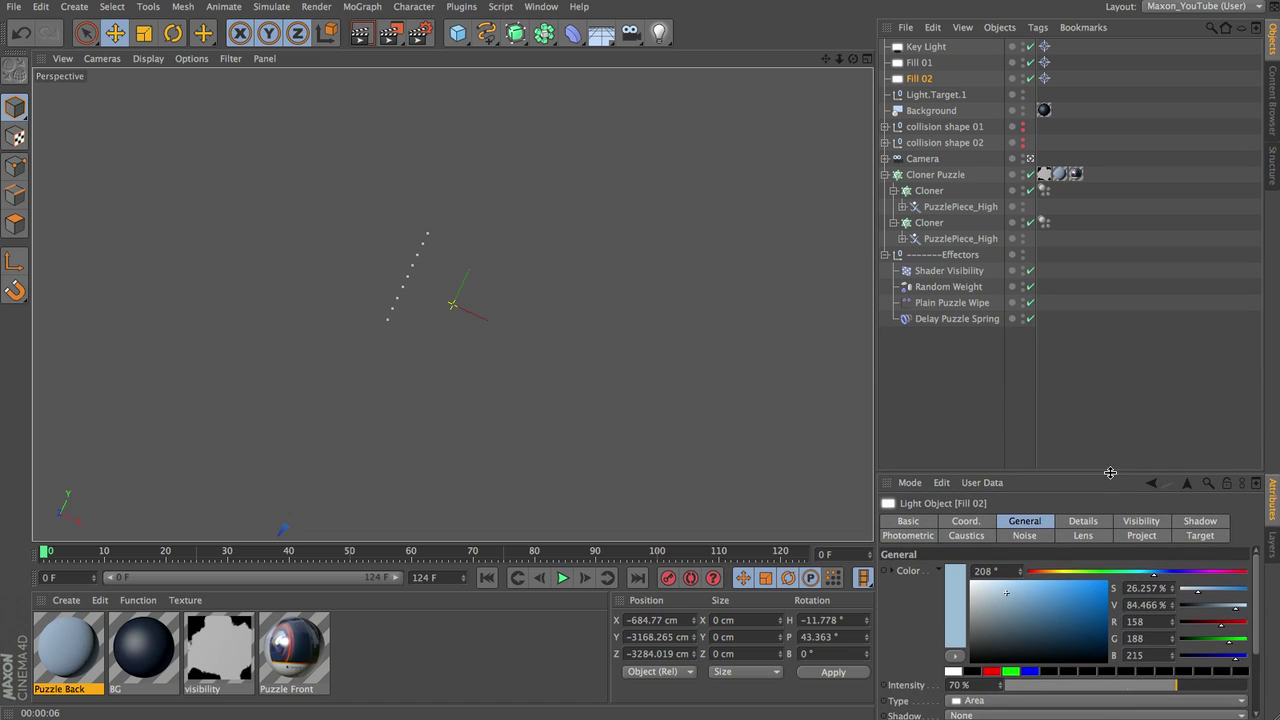
left_click(971, 430)
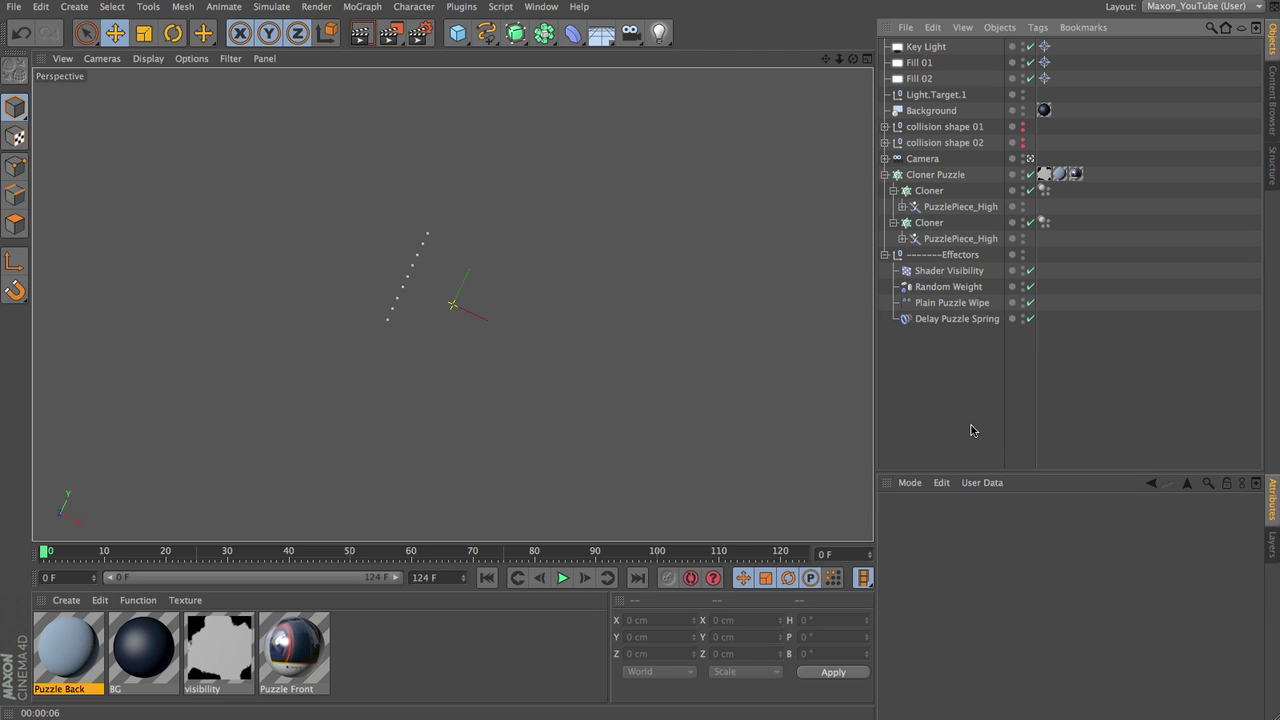
Step: Create an instance of the first cloner's PuzzlePiece_High object and apply the Puzzle Back material to it
left_click(960, 207)
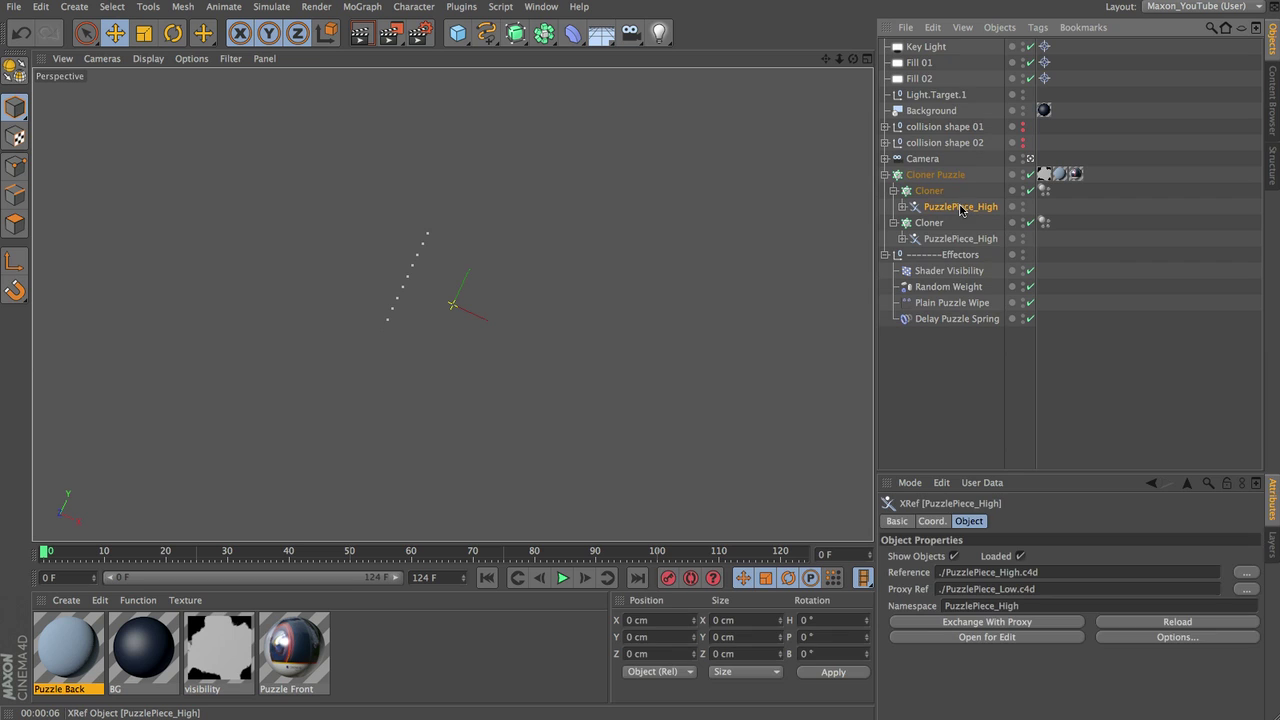
left_click(543, 33)
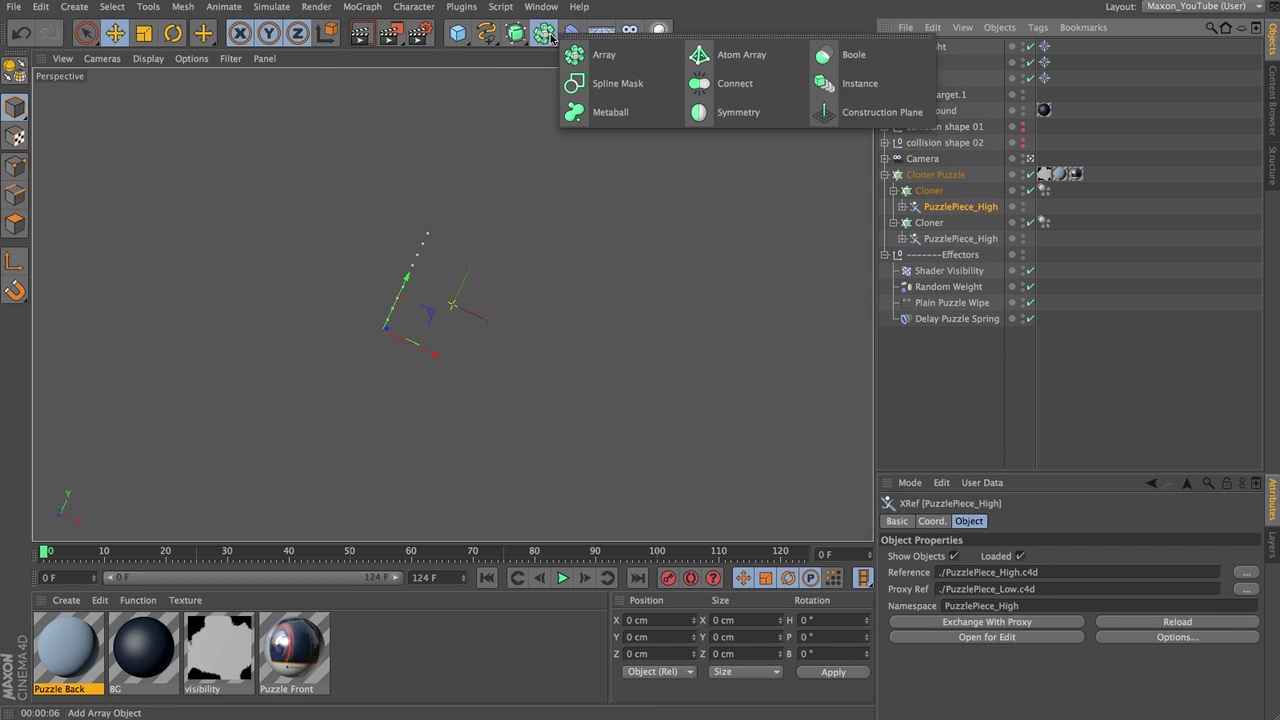
left_click(848, 88)
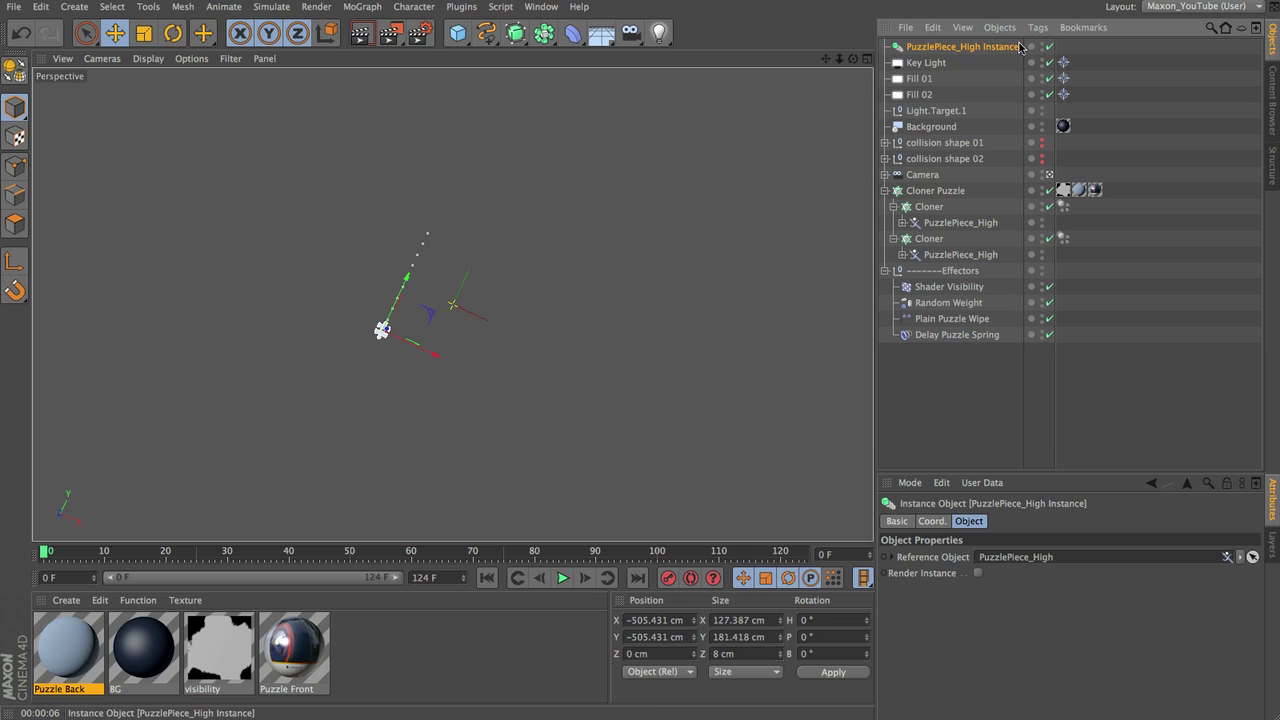
left_click_drag(1000, 50, 1058, 48)
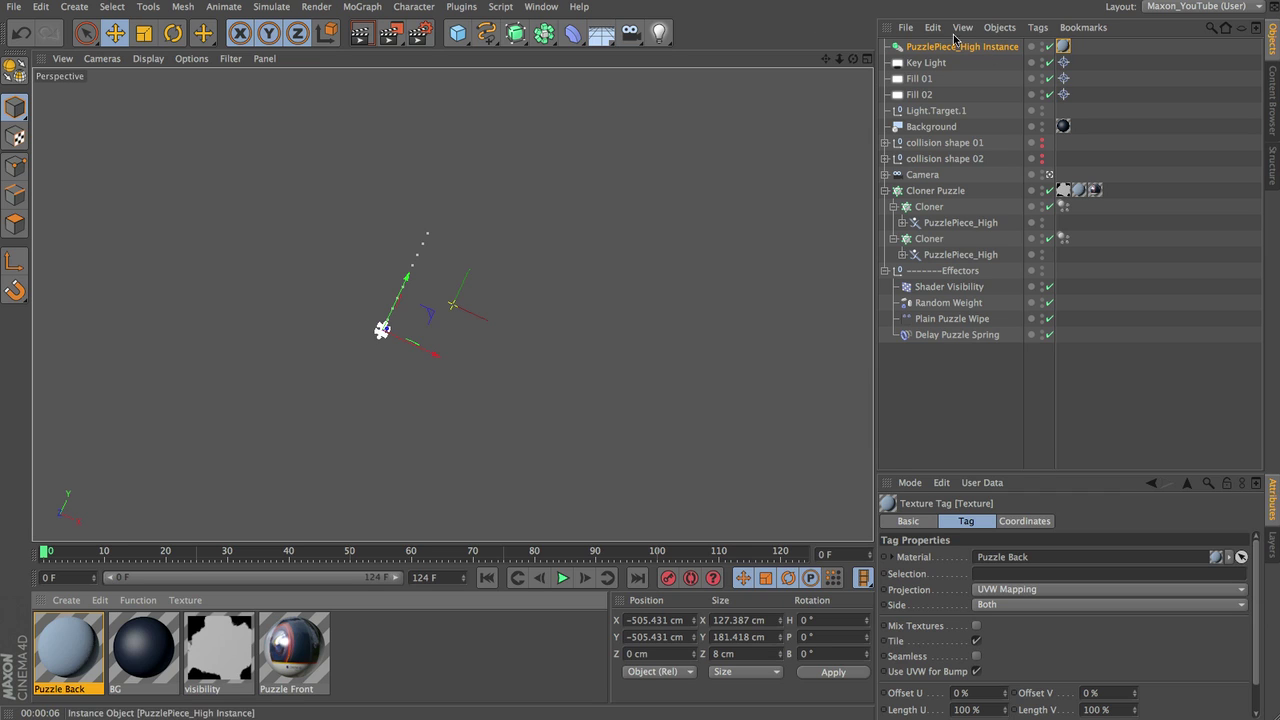
Step: Place the puzzle piece instance in a new Cloner and rename the cloner Cloner Puzzle Environment
left_click(362, 7)
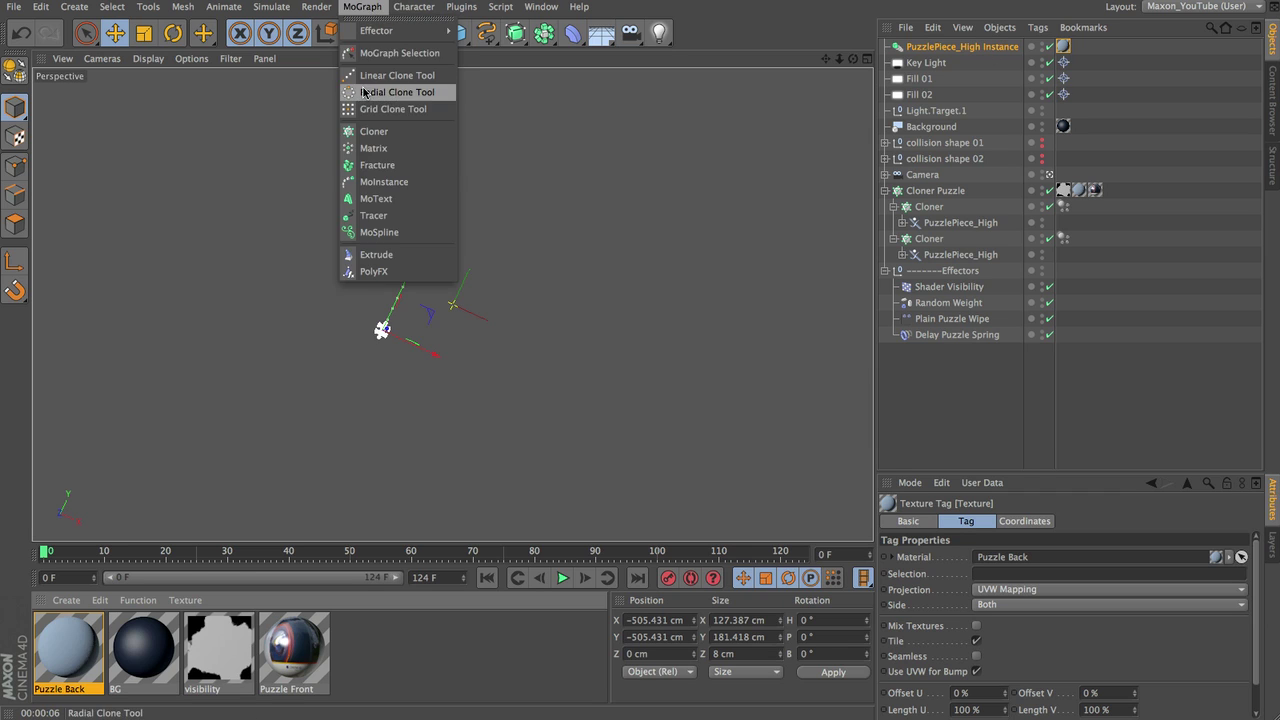
left_click(373, 131)
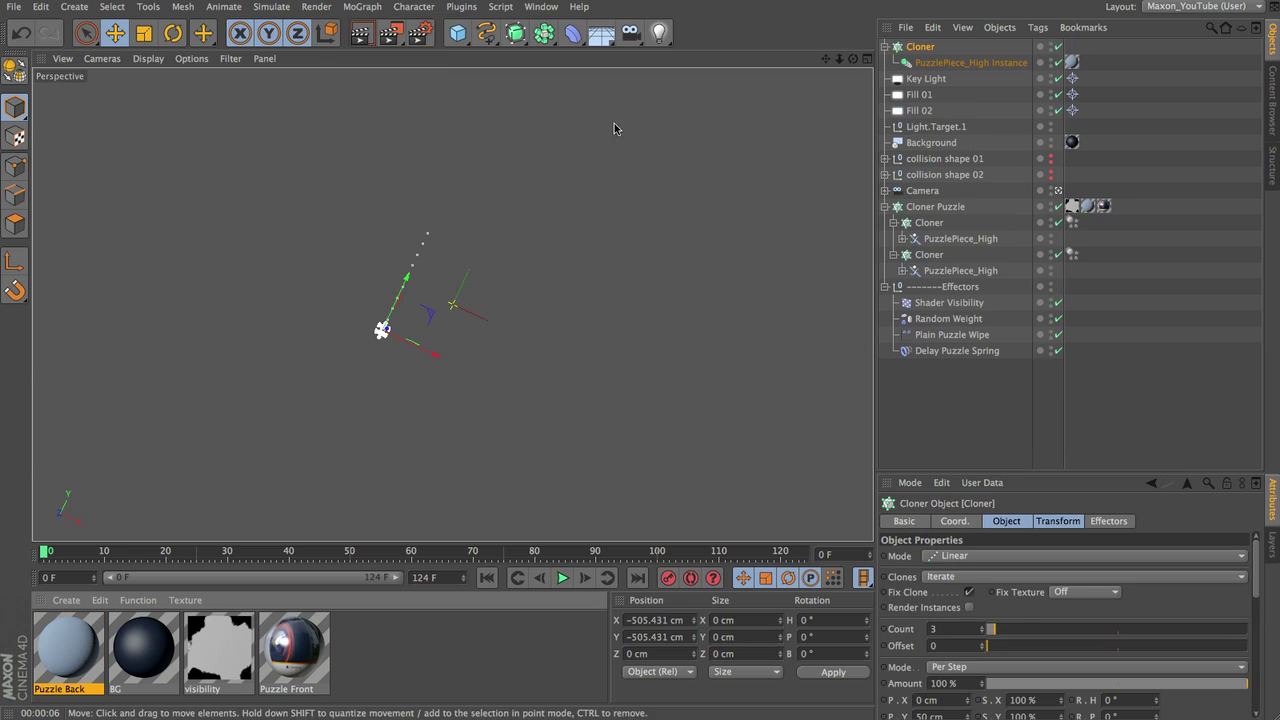
double_click(920, 47)
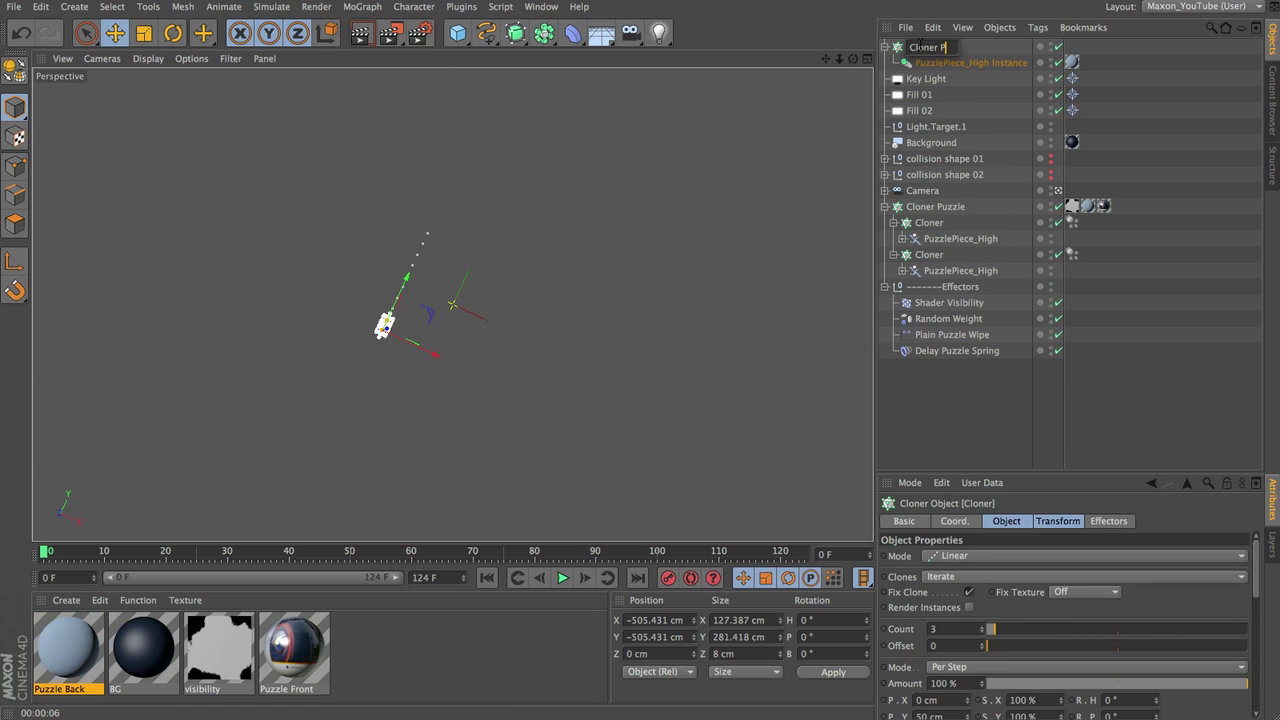
type("Puzzle")
type(" Environmen")
type("t")
key("Return")
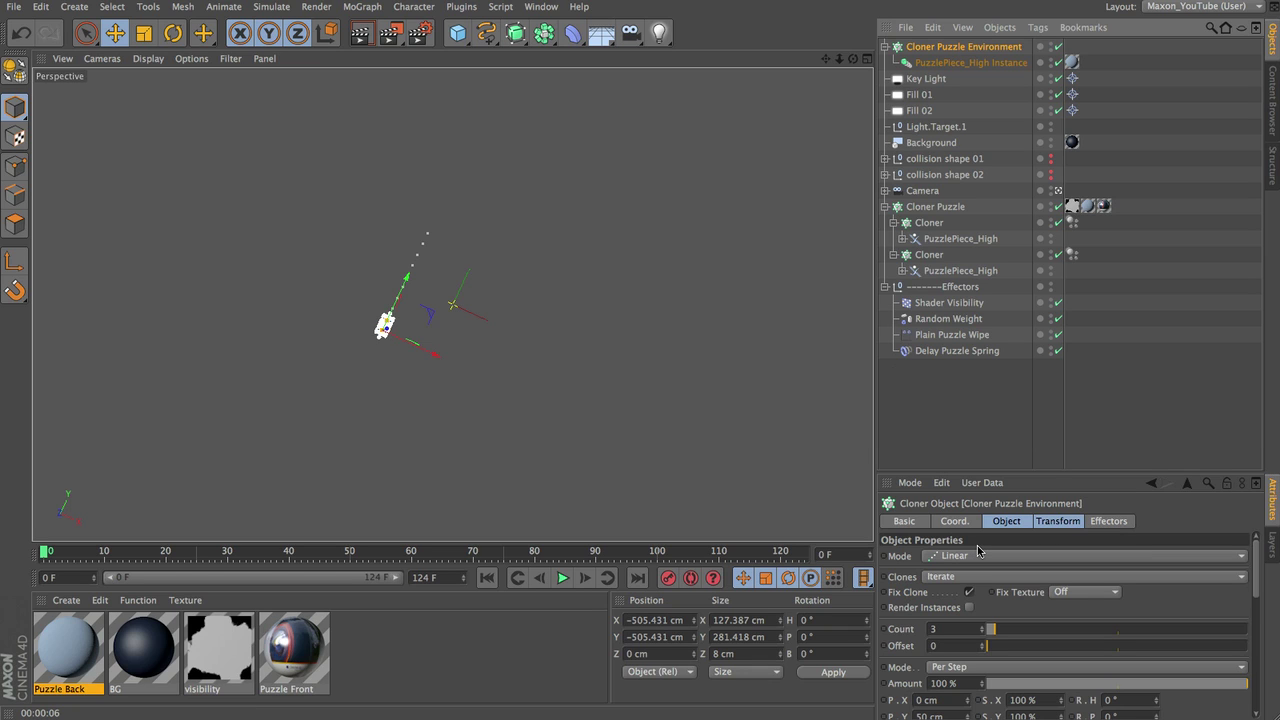
Step: Set the Cloner Puzzle Environment to Grid Array mode with a count of 3 × 3 × 6
left_click_drag(1160, 475, 1141, 327)
left_click(980, 411)
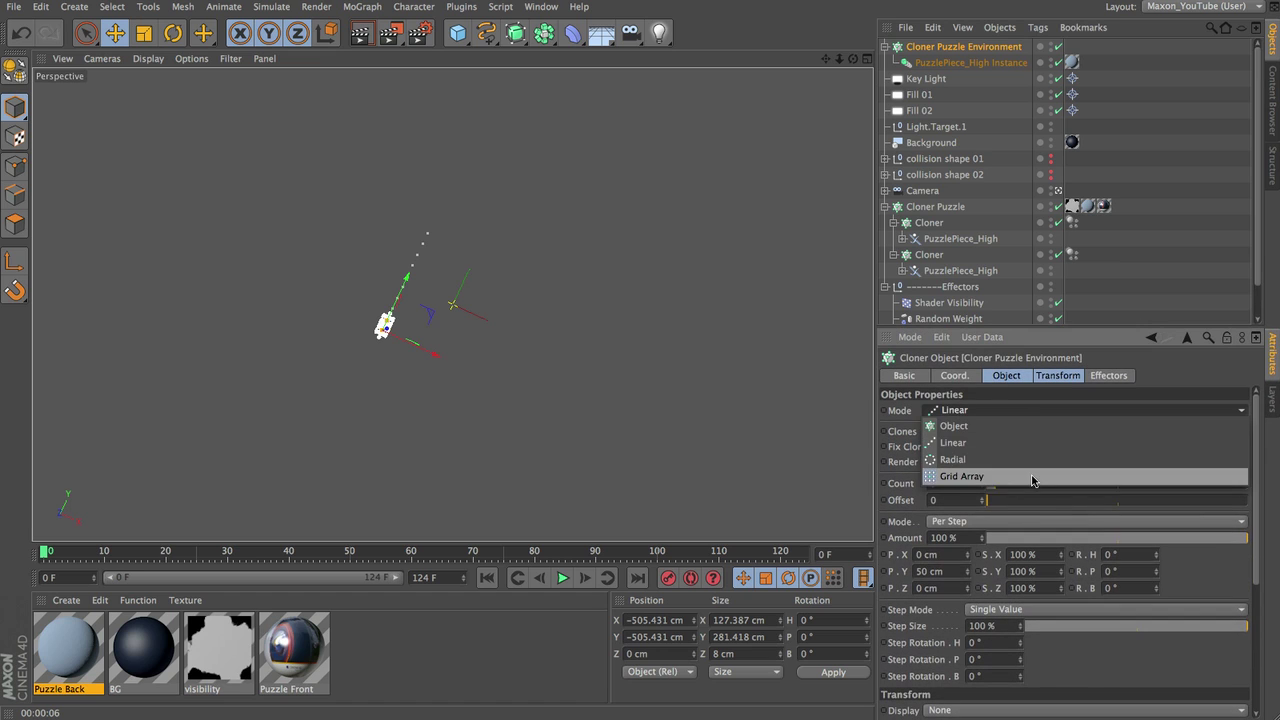
left_click(1033, 477)
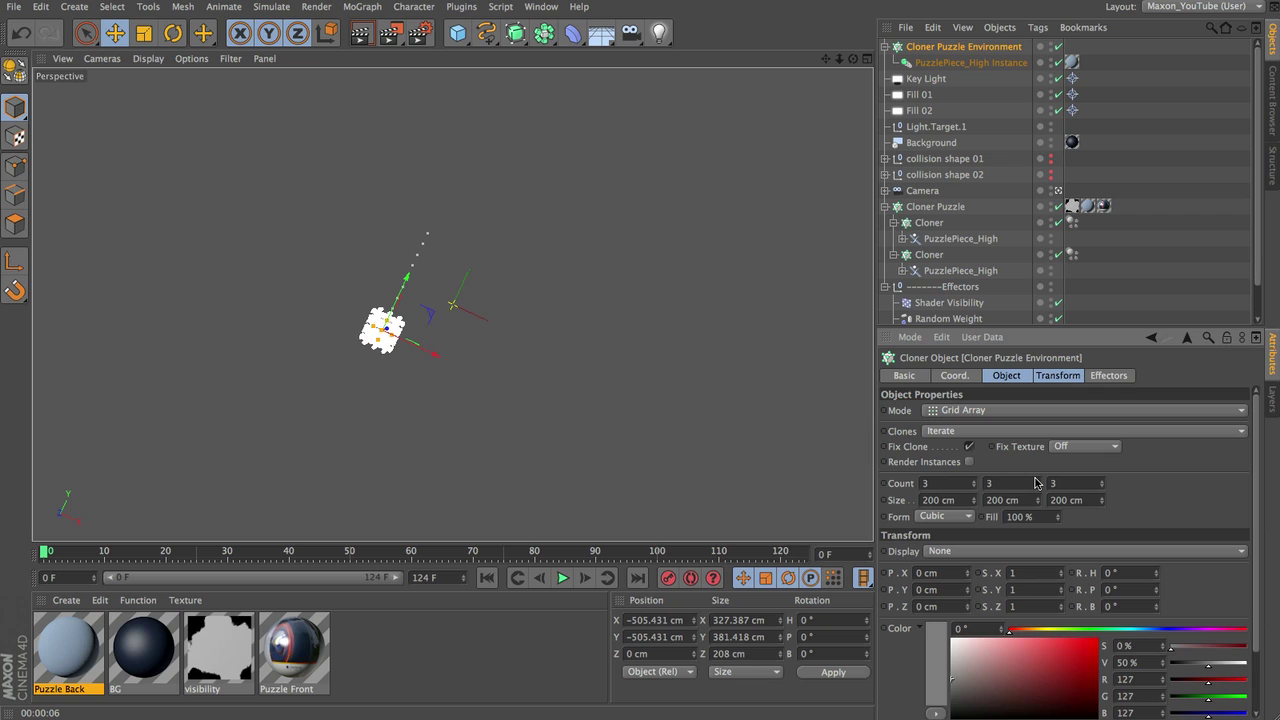
left_click(940, 483)
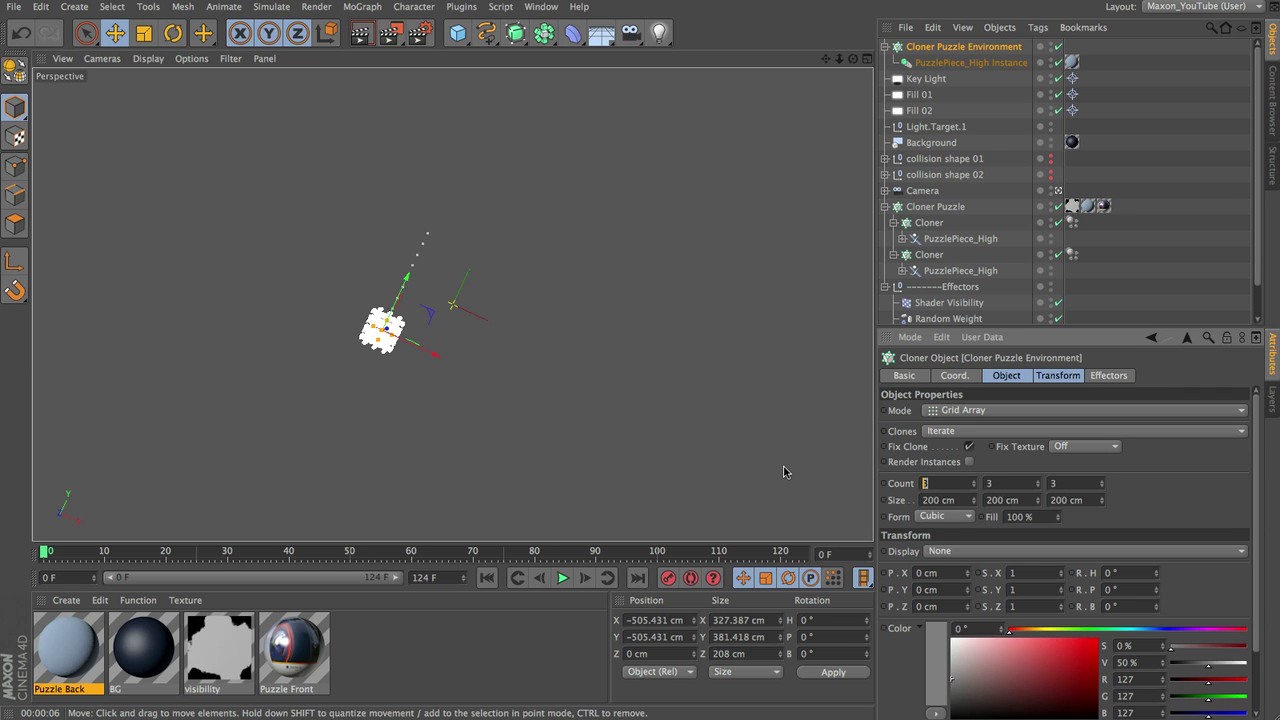
key("Tab")
key("Tab")
type("6")
Step: Set the environment cloner's grid size to 3500 cm × 2500 cm × 10000 cm
double_click(928, 500)
type("3000")
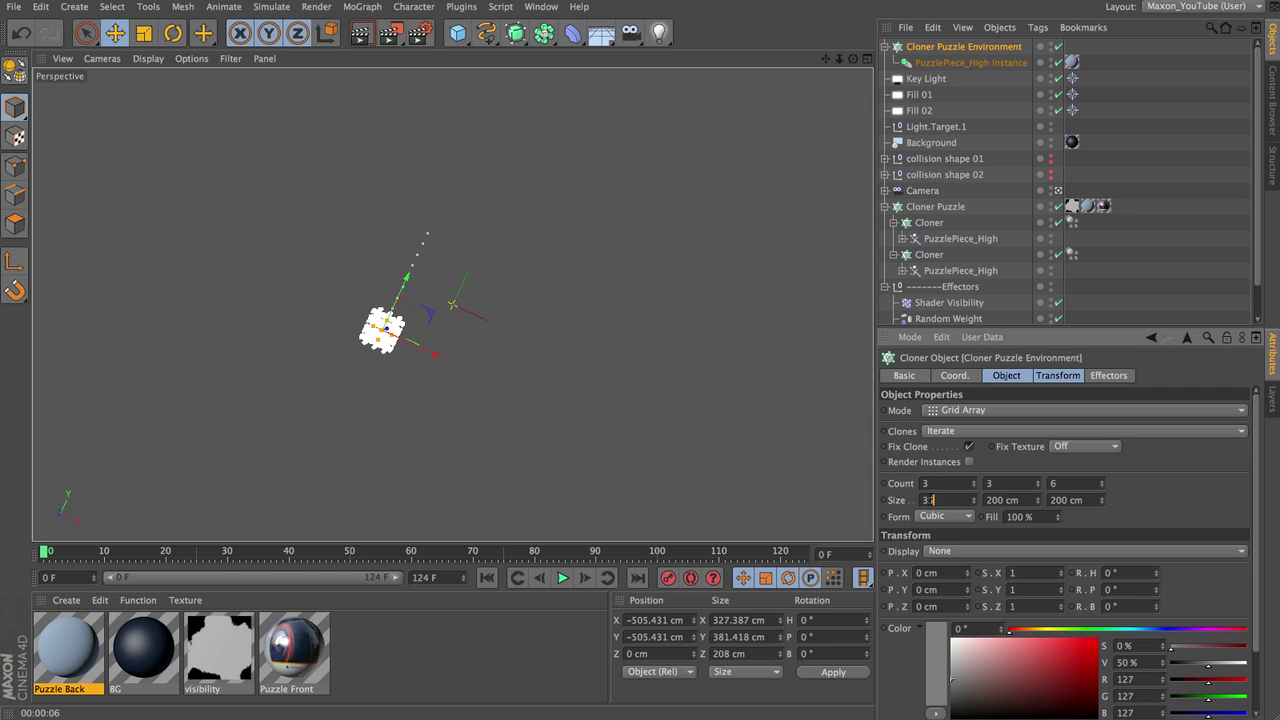
key("Tab")
type("3")
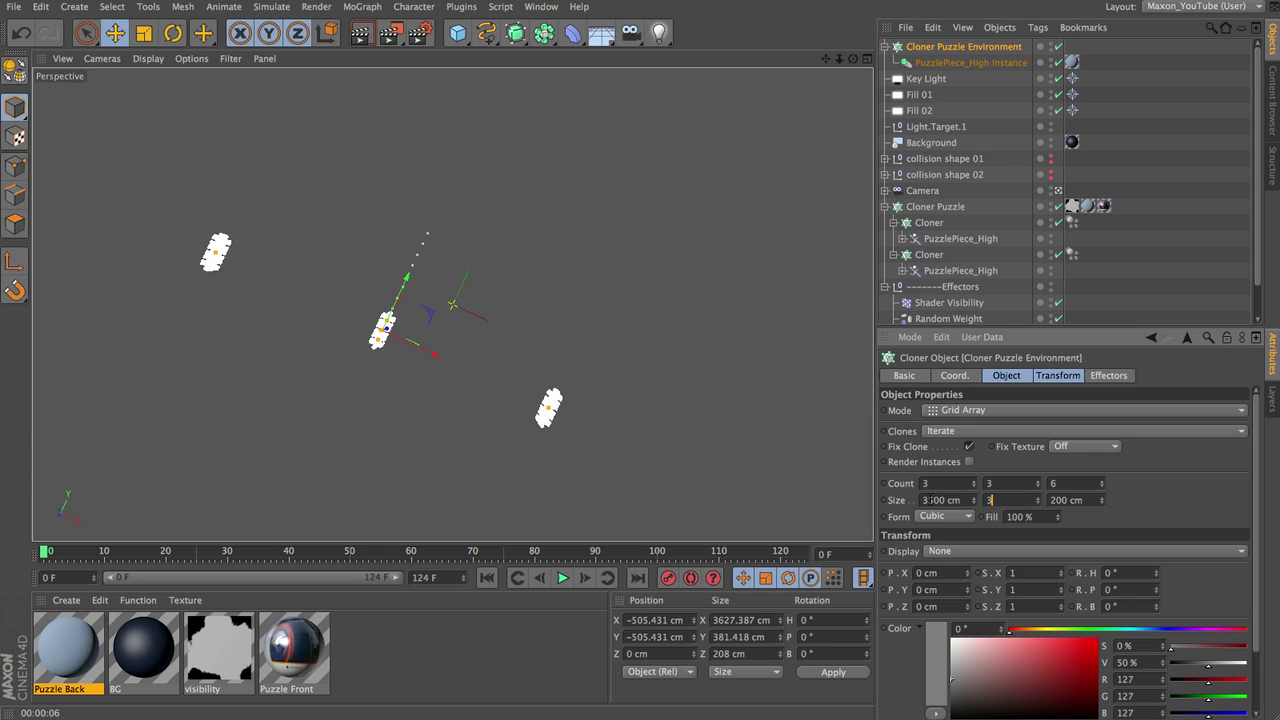
key("BackSpace")
type("2500")
key("Tab")
type("10000")
key("Return")
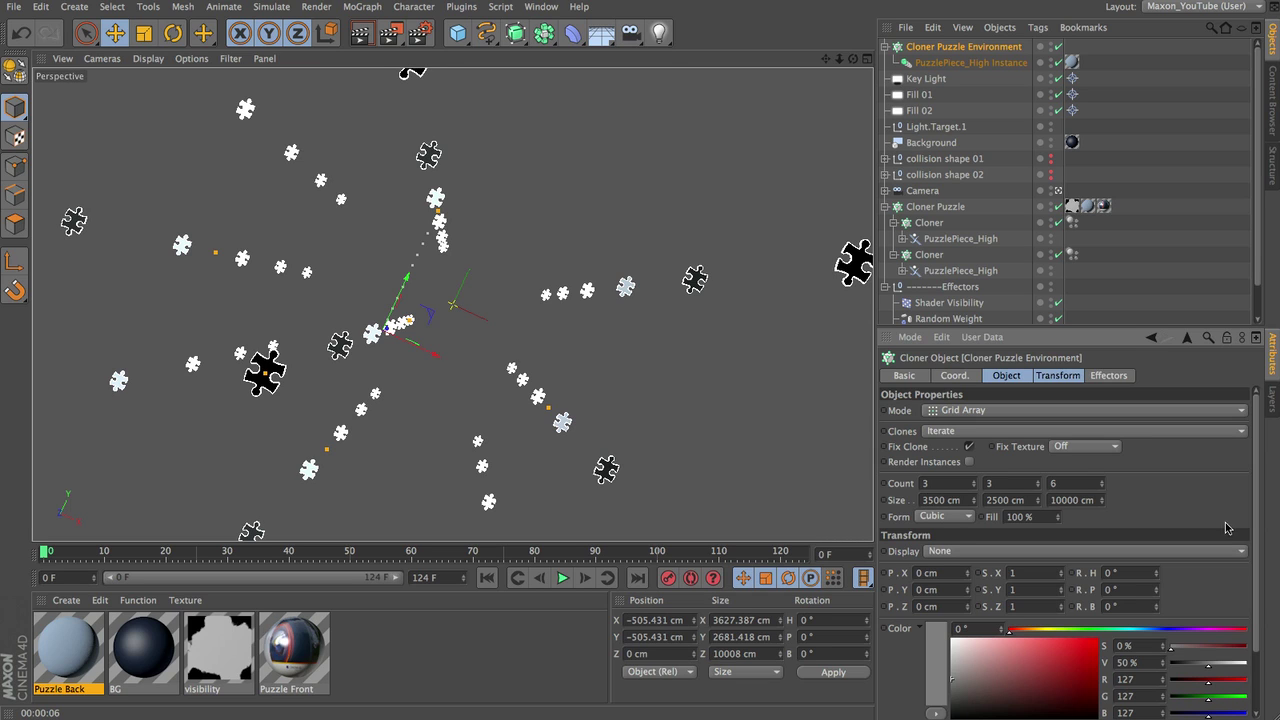
Step: Set the environment cloner's X and Y positions to 0 cm and deselect it
left_click(952, 376)
double_click(945, 411)
type("05.431")
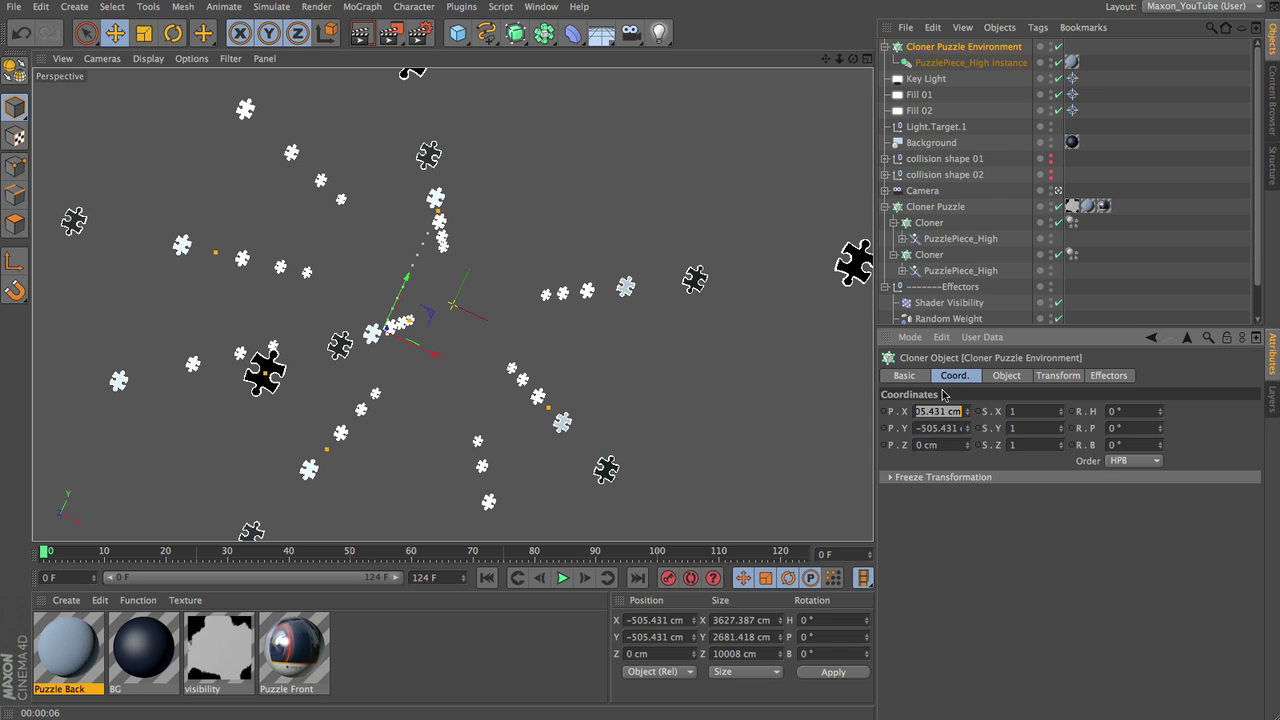
key("Tab")
type("0")
key("Return")
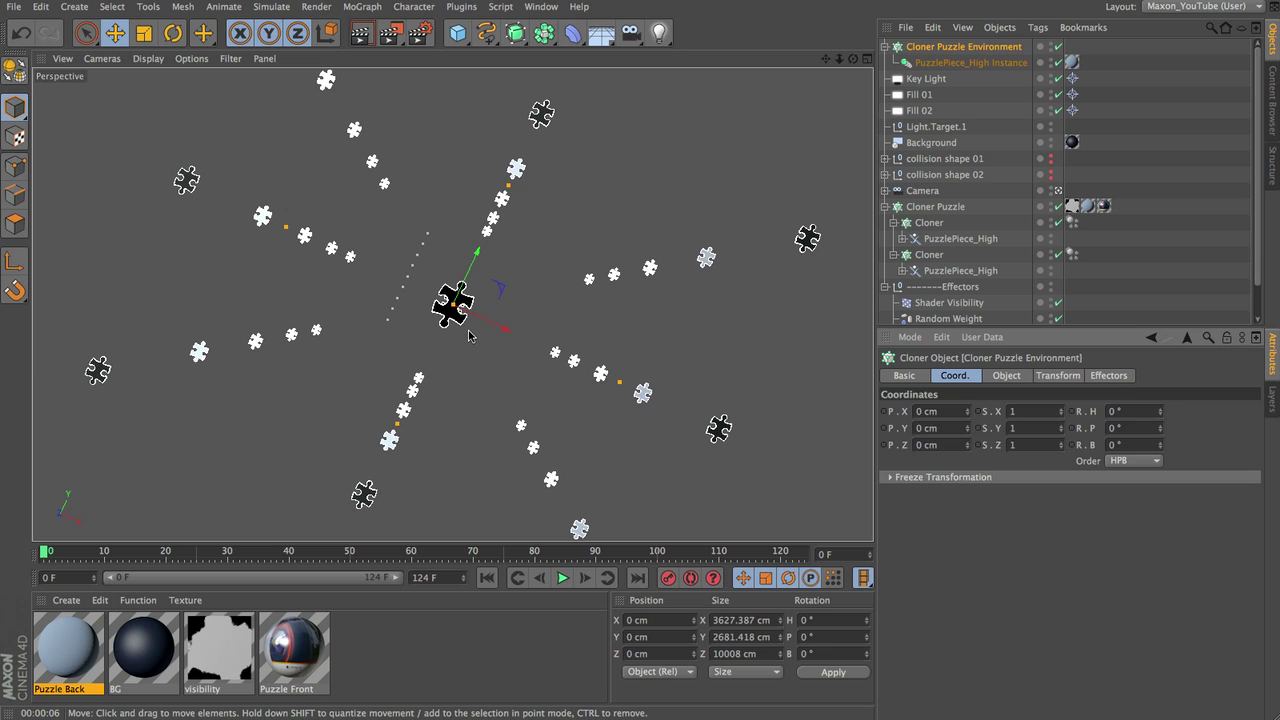
left_click(1232, 229)
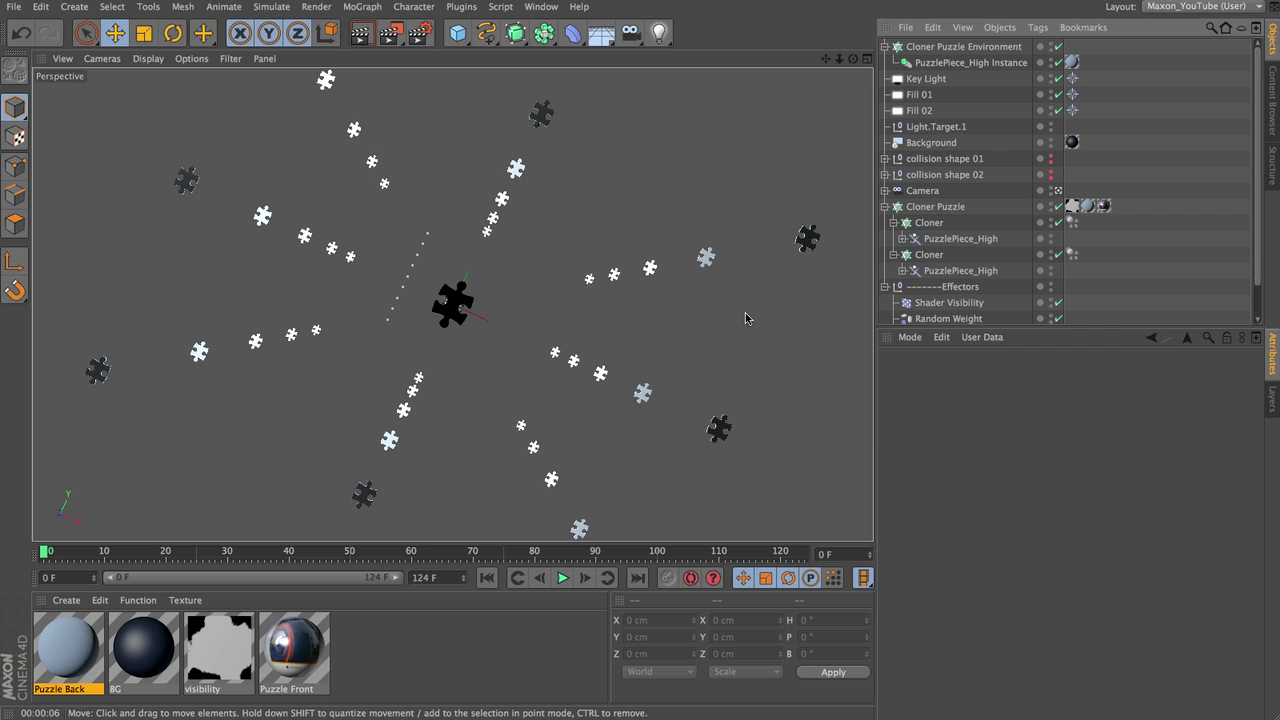
Step: Add a Random effector to the Cloner Puzzle Environment object
left_click(962, 47)
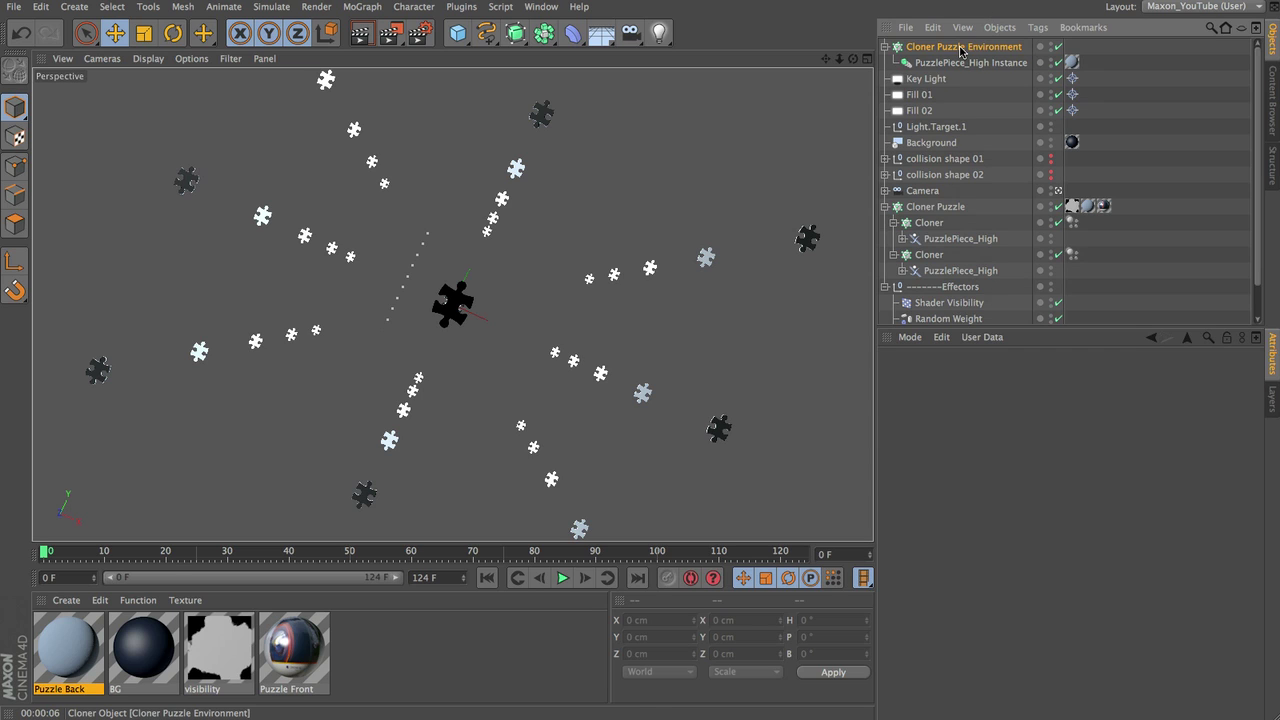
left_click(362, 7)
mouse_move(372, 35)
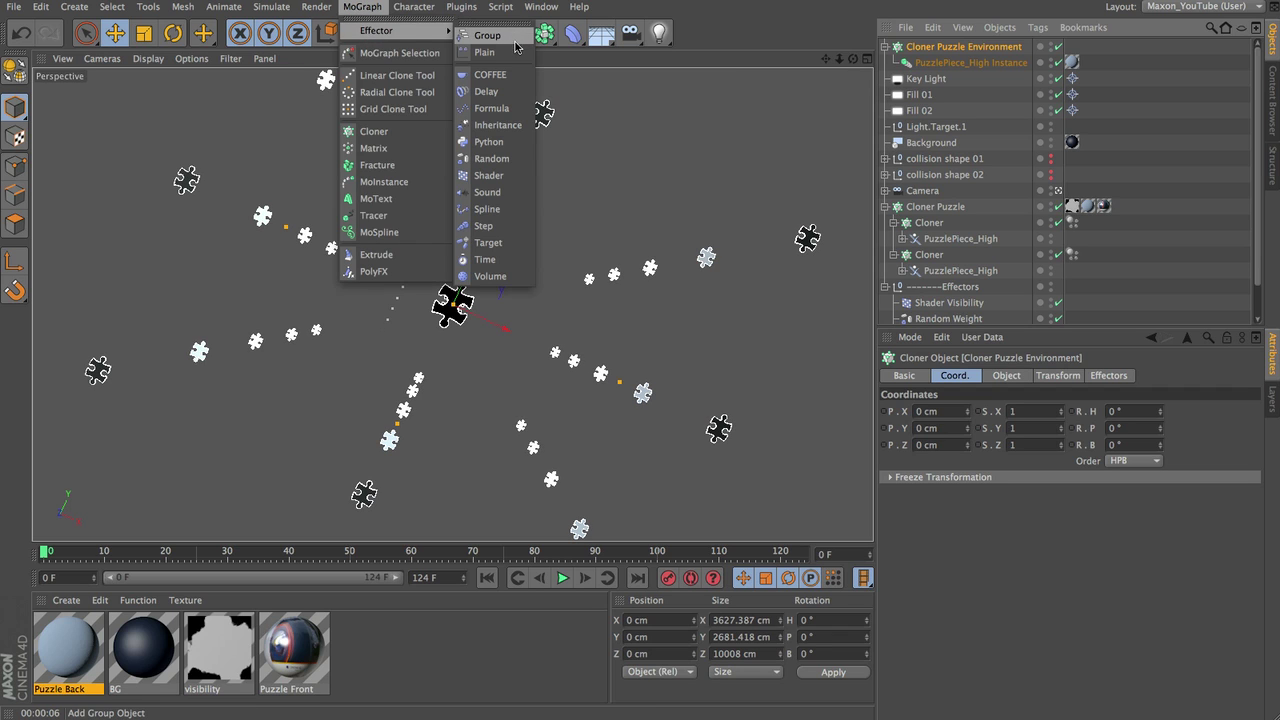
left_click(490, 159)
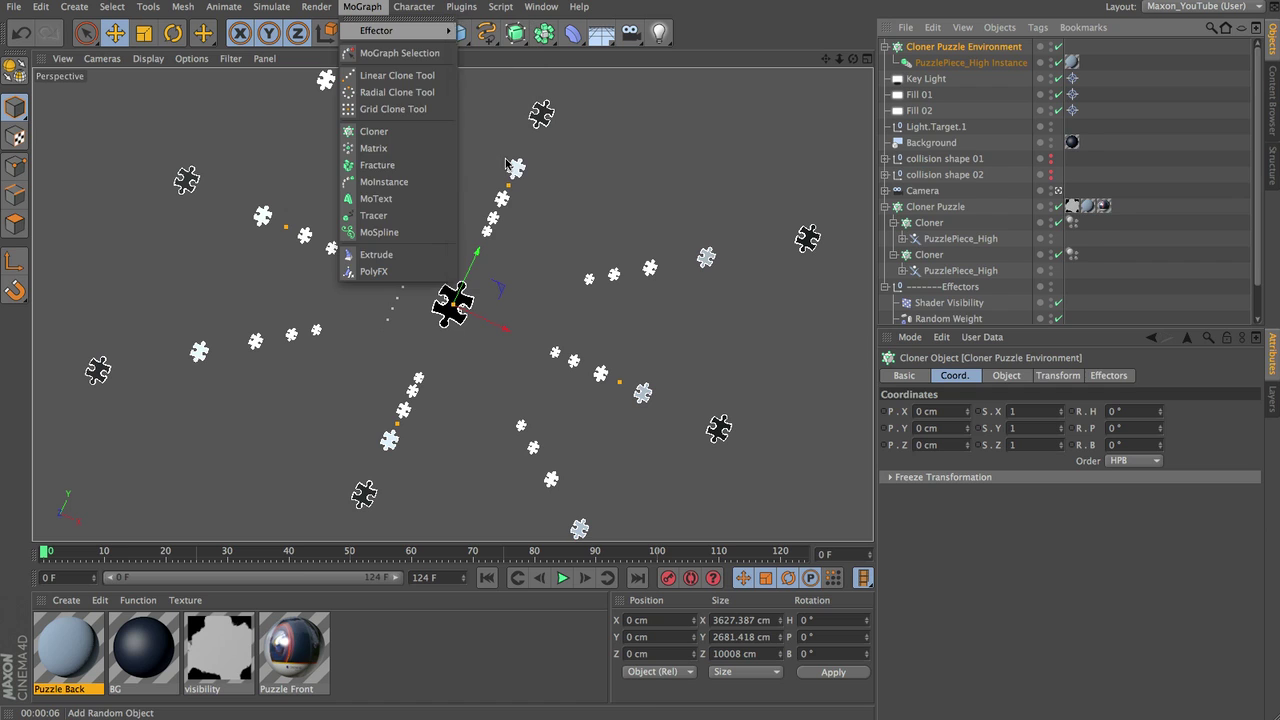
left_click_drag(1019, 357, 1019, 427)
Step: Rename the new Random effector Random Environment and move it to the end of the Effectors group
double_click(925, 47)
key("Right")
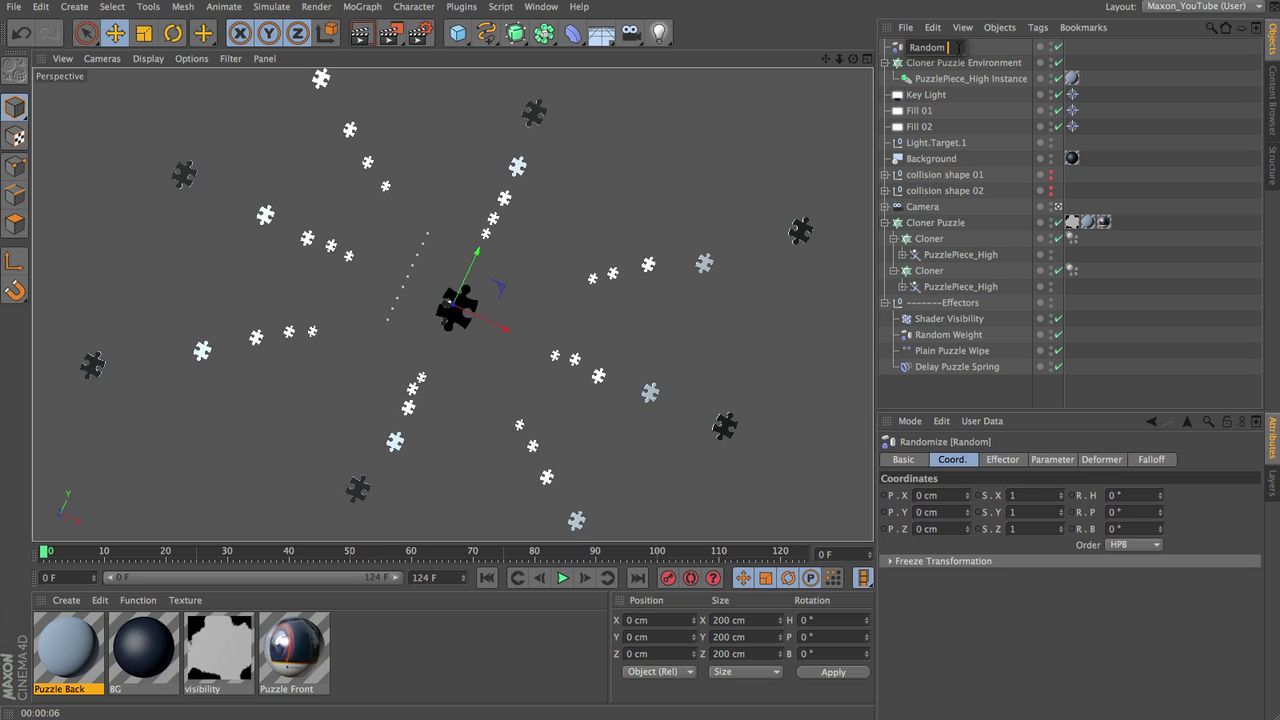
type("Ef")
type("vironm")
type("ent")
key("Return")
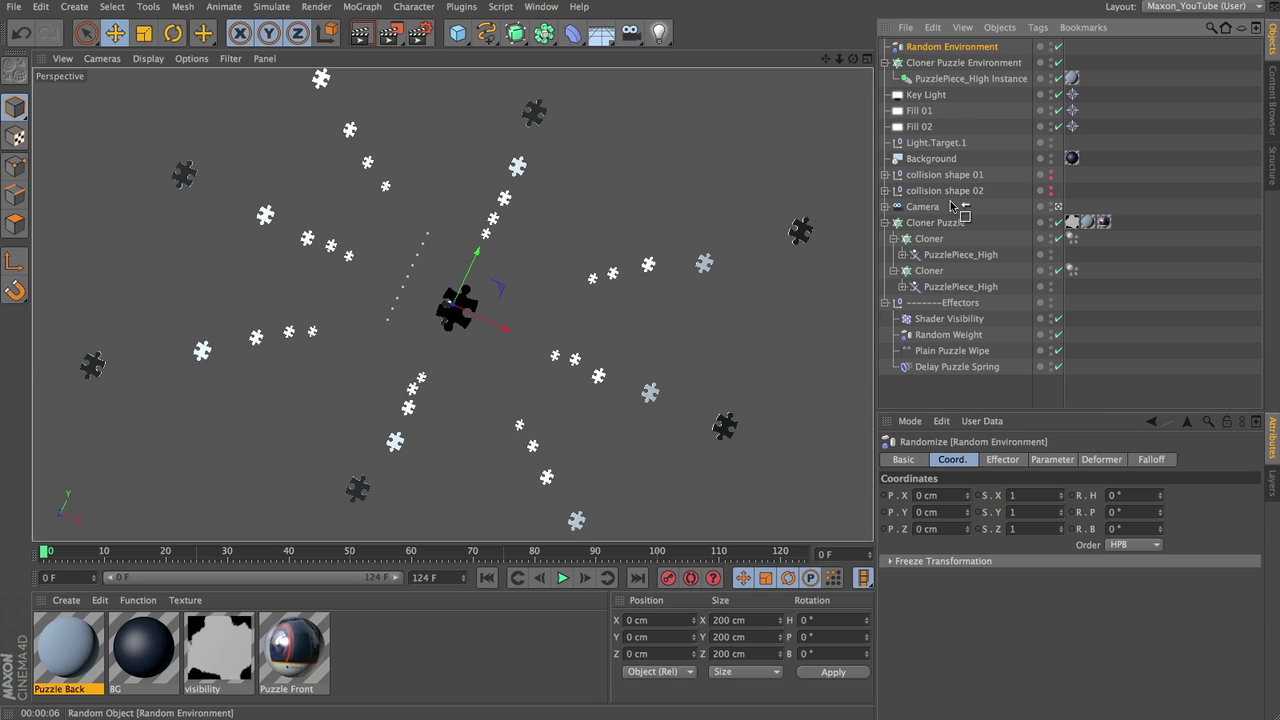
left_click_drag(952, 206, 963, 375)
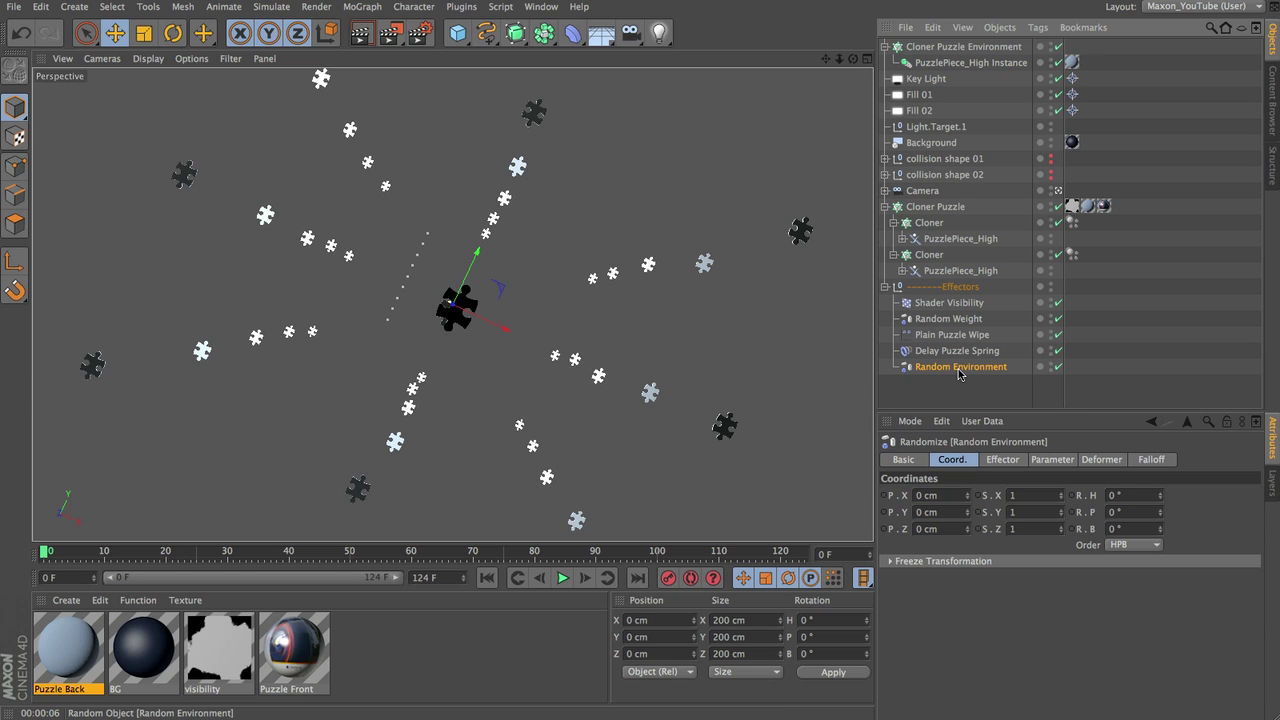
Step: Set the Random Environment effector's X, Y and Z position offsets to 1000 cm each
left_click(1049, 460)
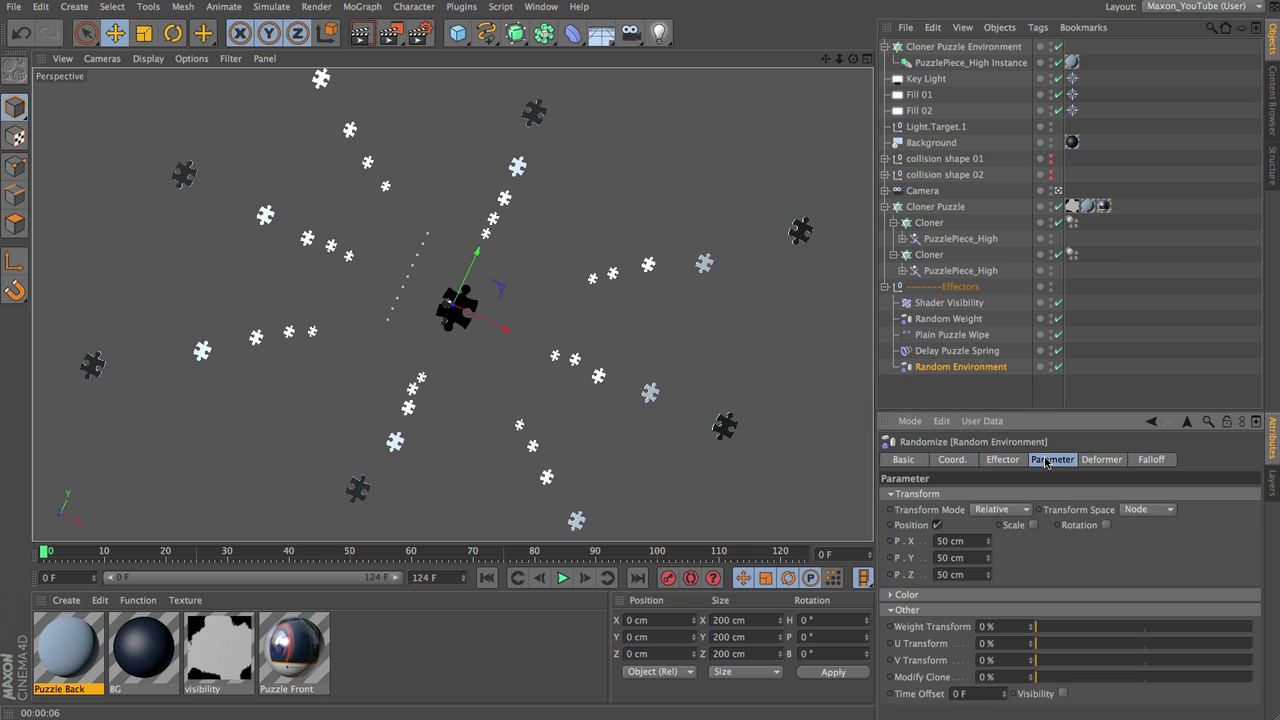
left_click_drag(1049, 410, 1049, 392)
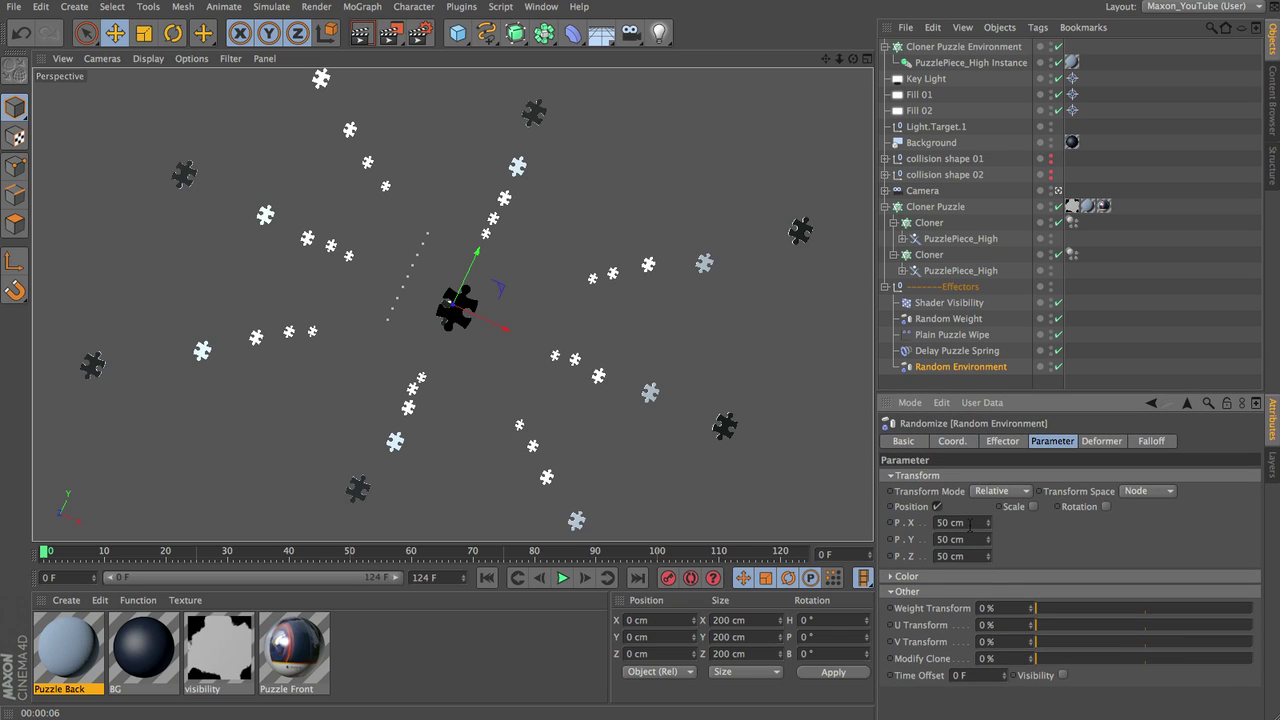
left_click(952, 522)
type("1000")
key("Tab")
type("1000")
key("Tab")
type("1000")
key("Tab")
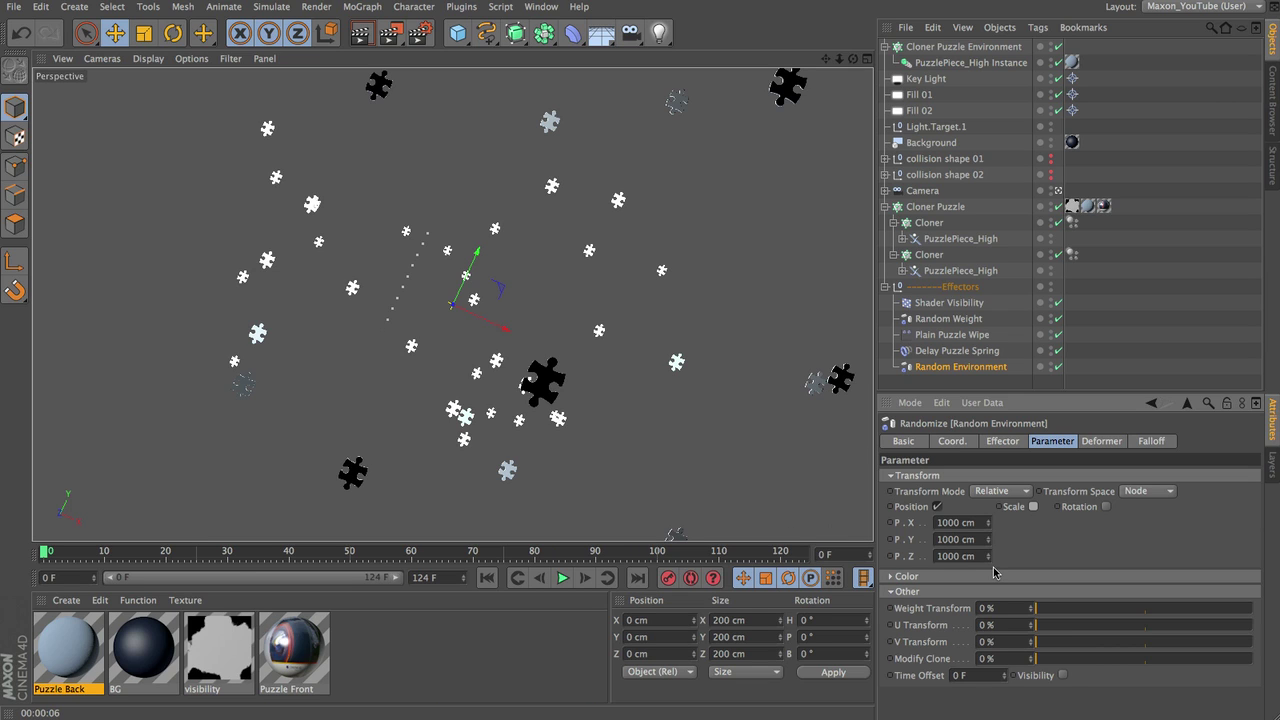
Step: Enable scale and rotation on the Random Environment effector, with a uniform scale of 0.5 and heading and pitch of 360°
left_click(1033, 506)
left_click(1073, 572)
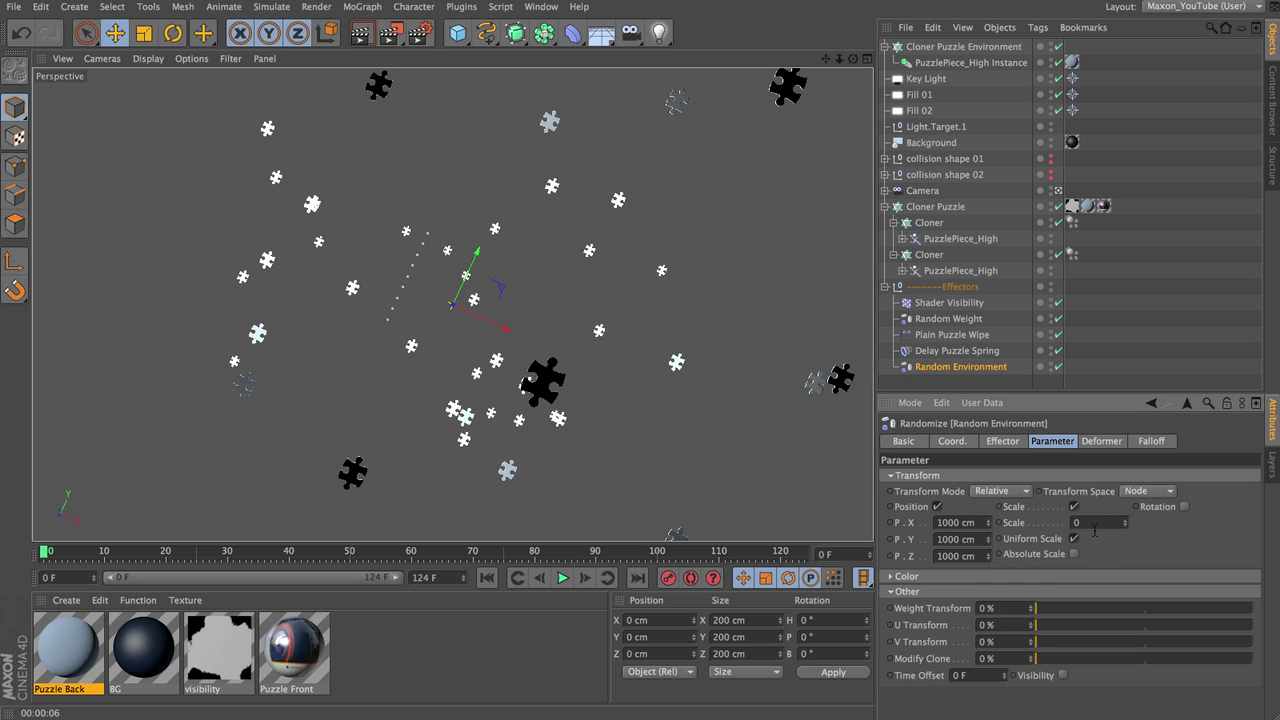
type("0.5")
left_click(937, 506)
left_click(1184, 506)
type("360")
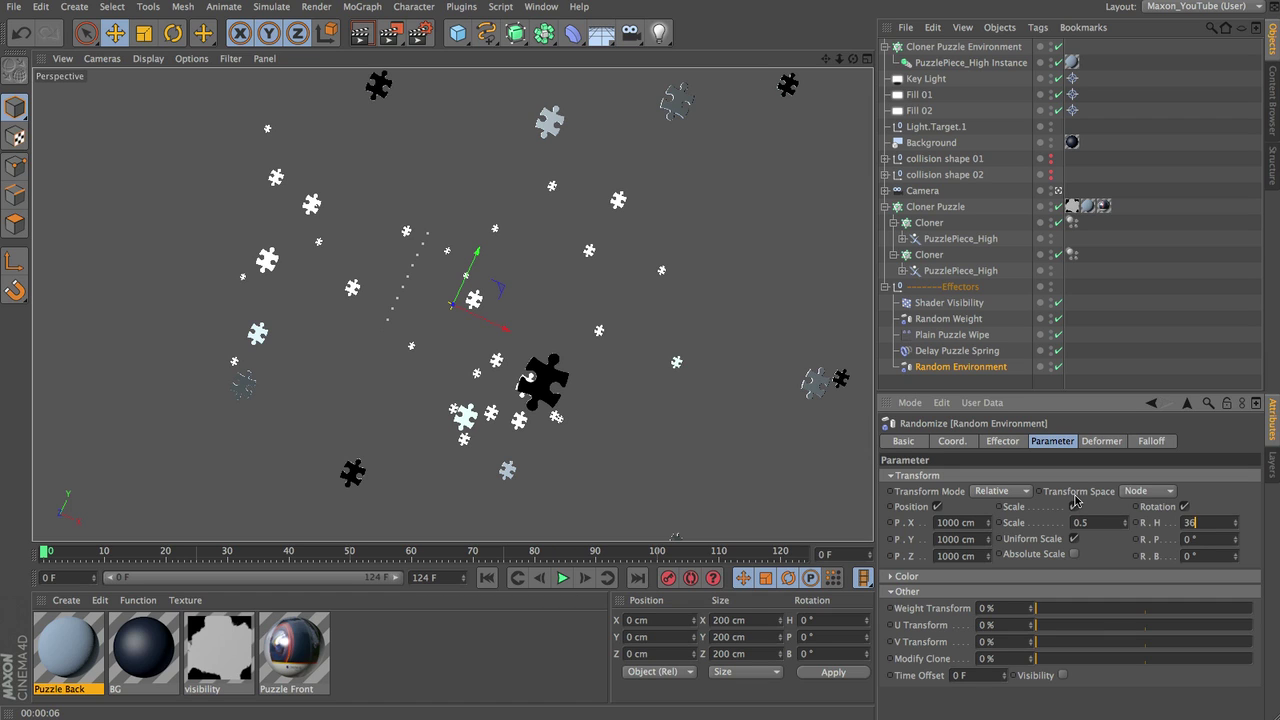
key("Tab")
type("360")
key("Tab")
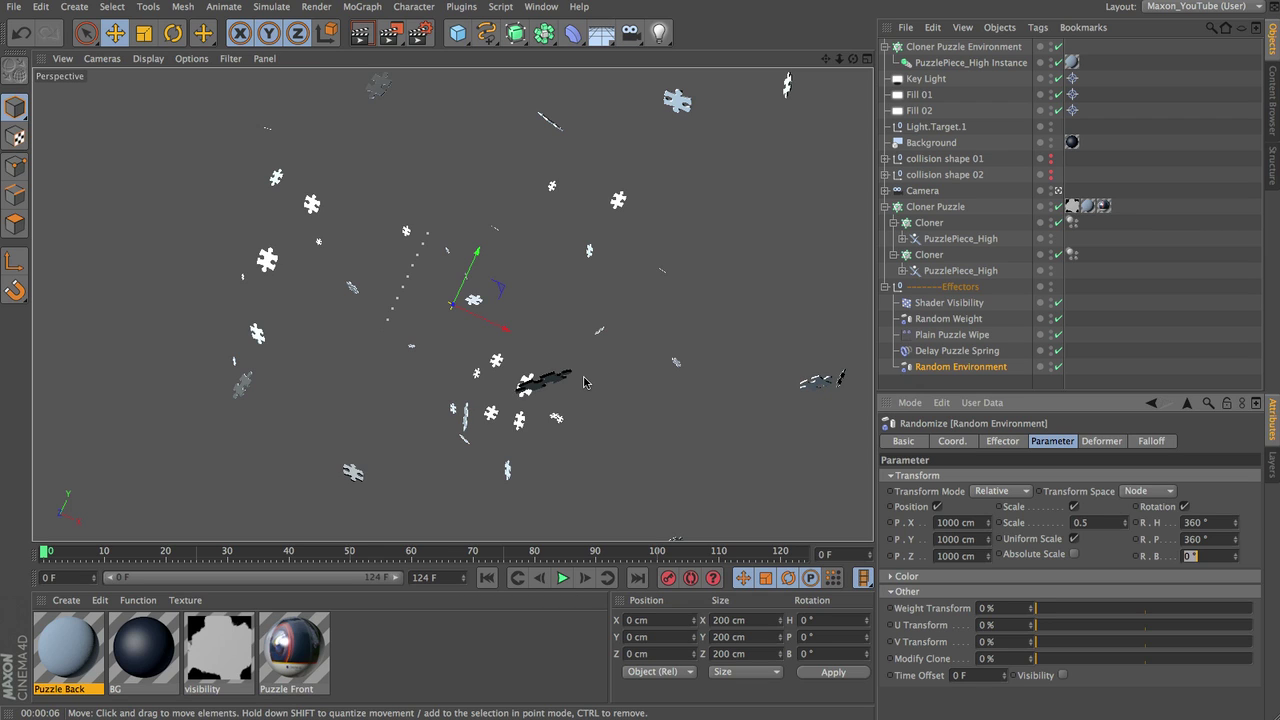
Step: Set the Random Environment effector's random mode to Noise with 5% animation speed and enable Indexed
left_click(1005, 443)
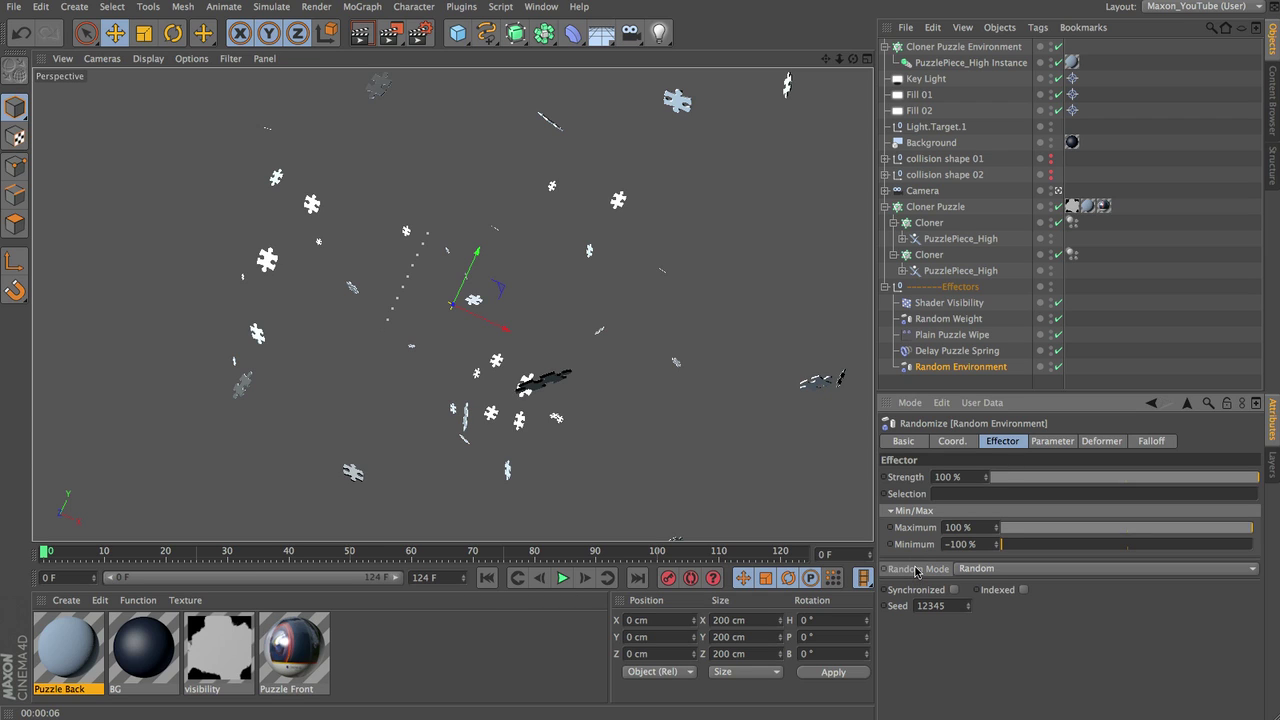
left_click(1006, 569)
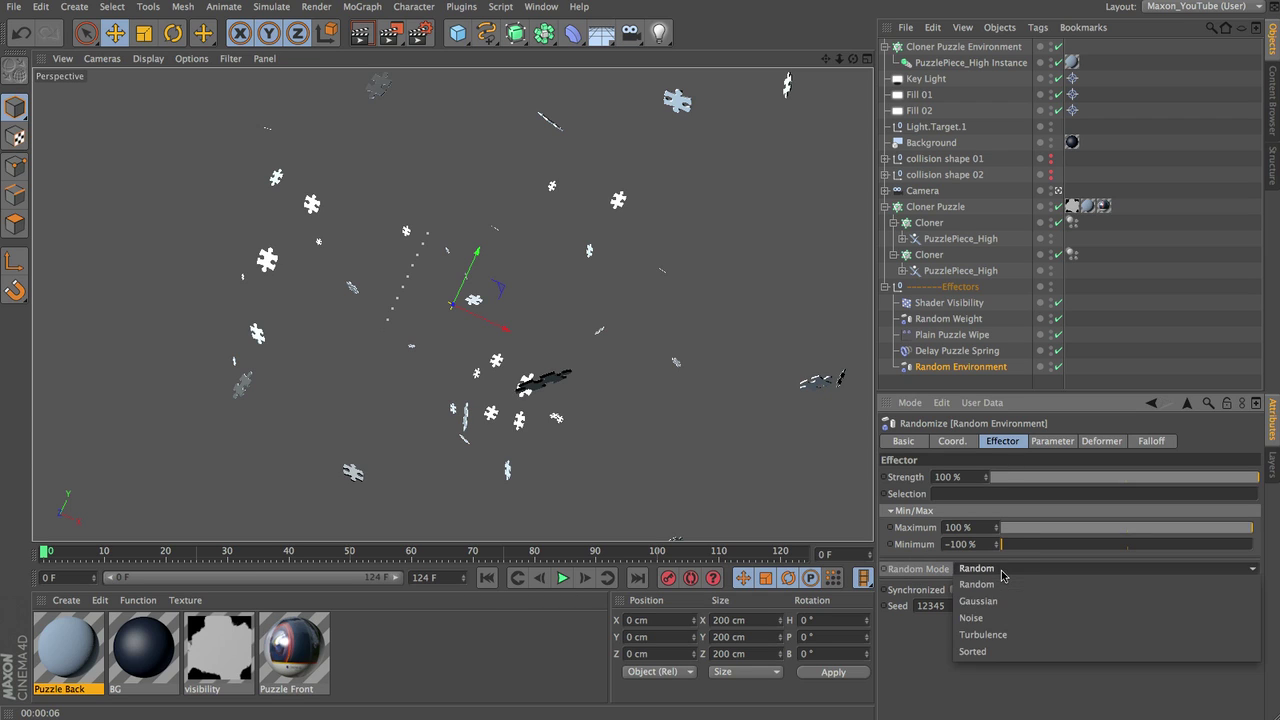
left_click(1057, 619)
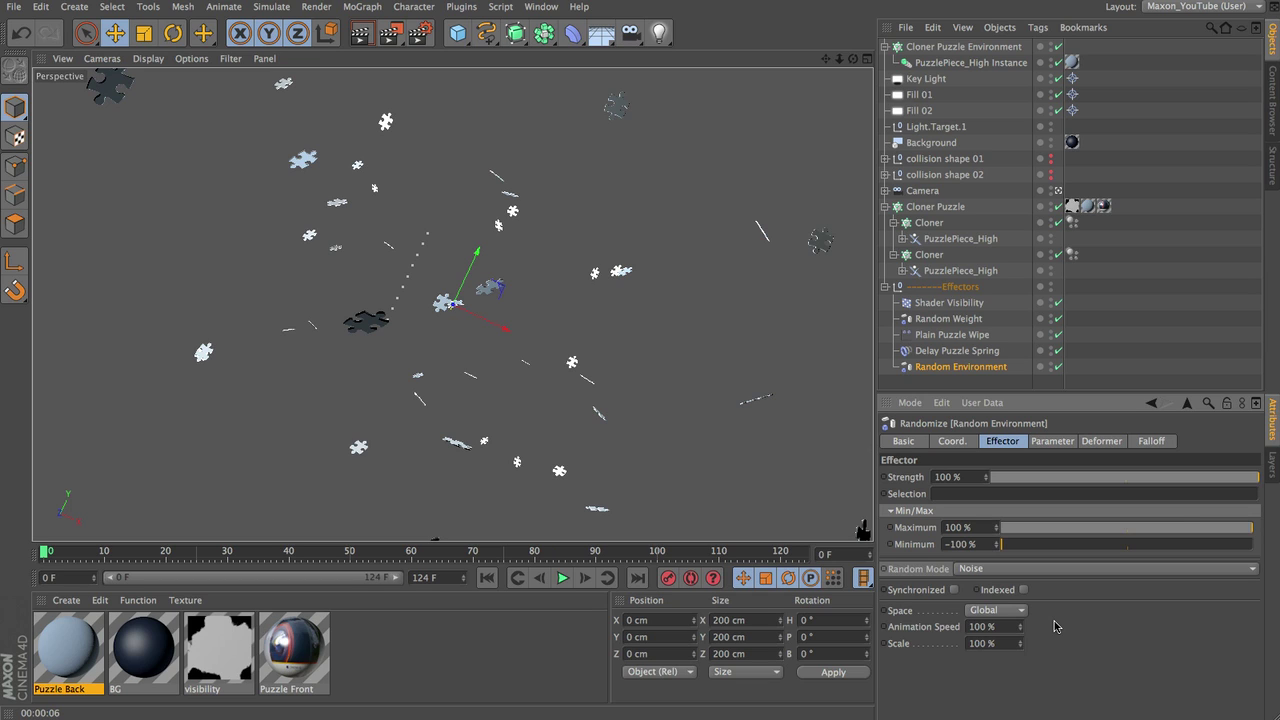
double_click(1008, 627)
type("5")
key("Tab")
left_click(998, 591)
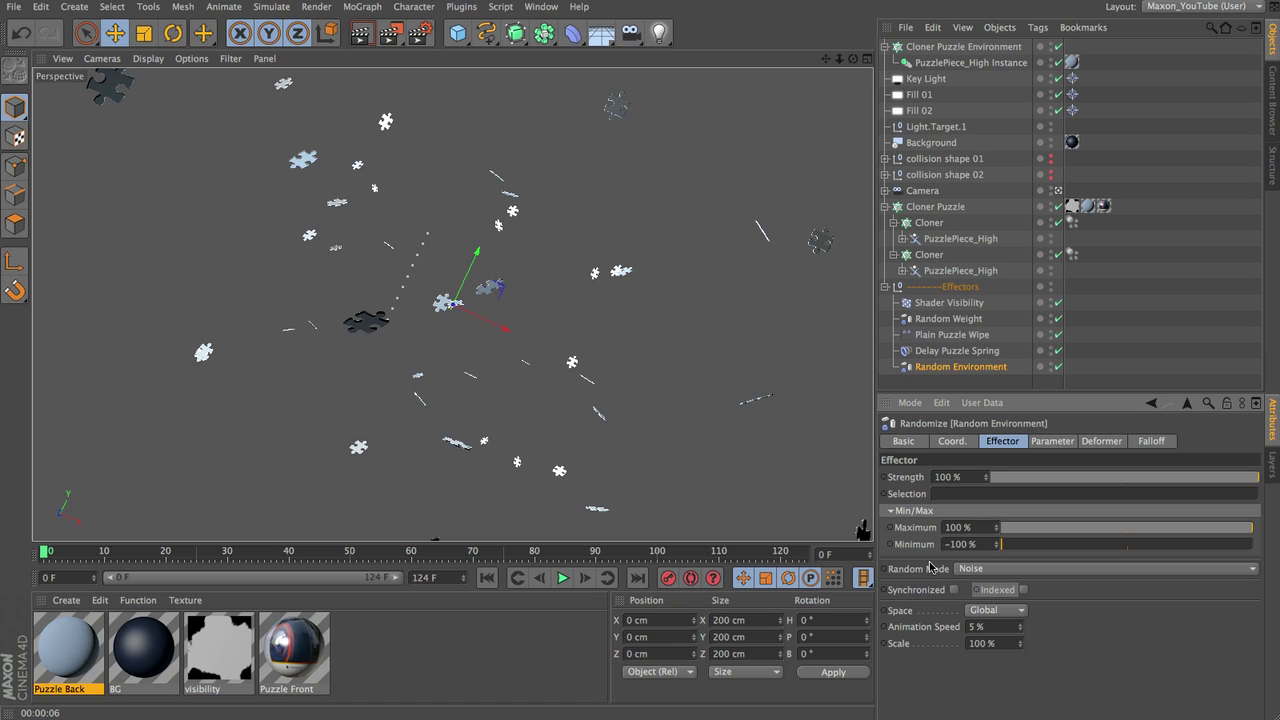
left_click(1022, 591)
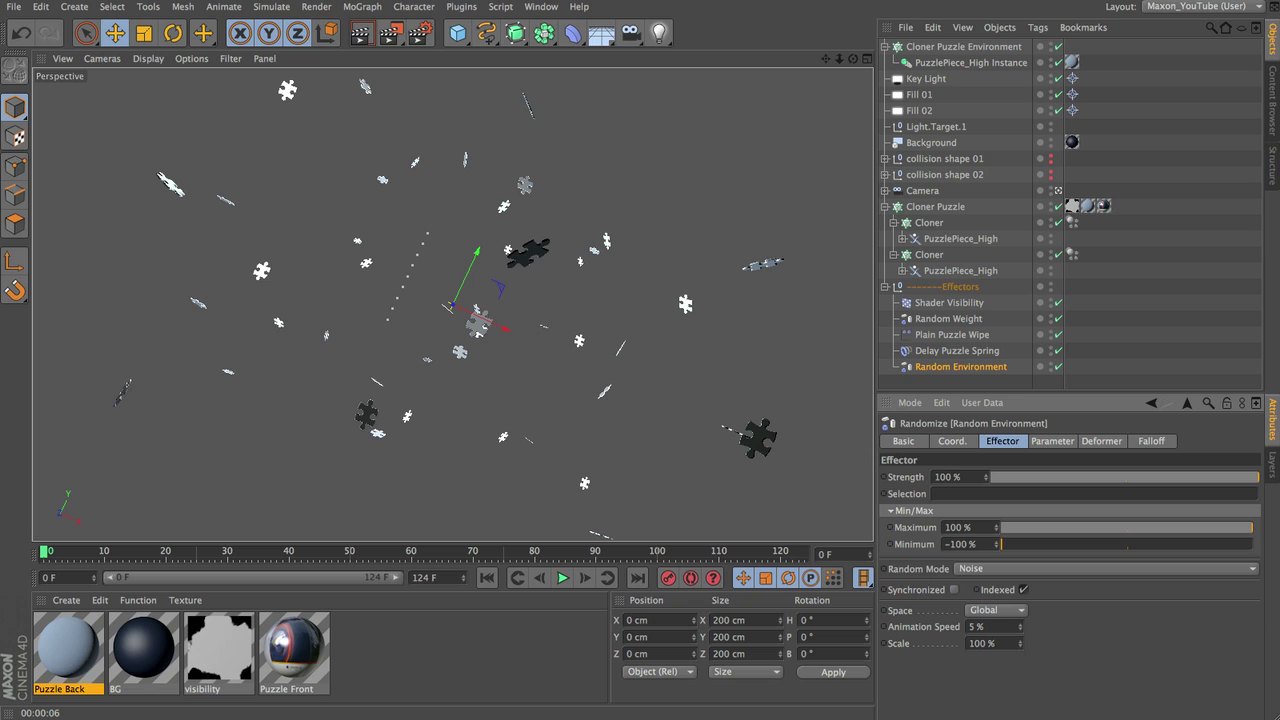
Step: Move the Key Light to about X -3628, Y 2486, Z -8472 cm and Fill 01 to about X 11079, Y 672, Z -713 cm
key("F5")
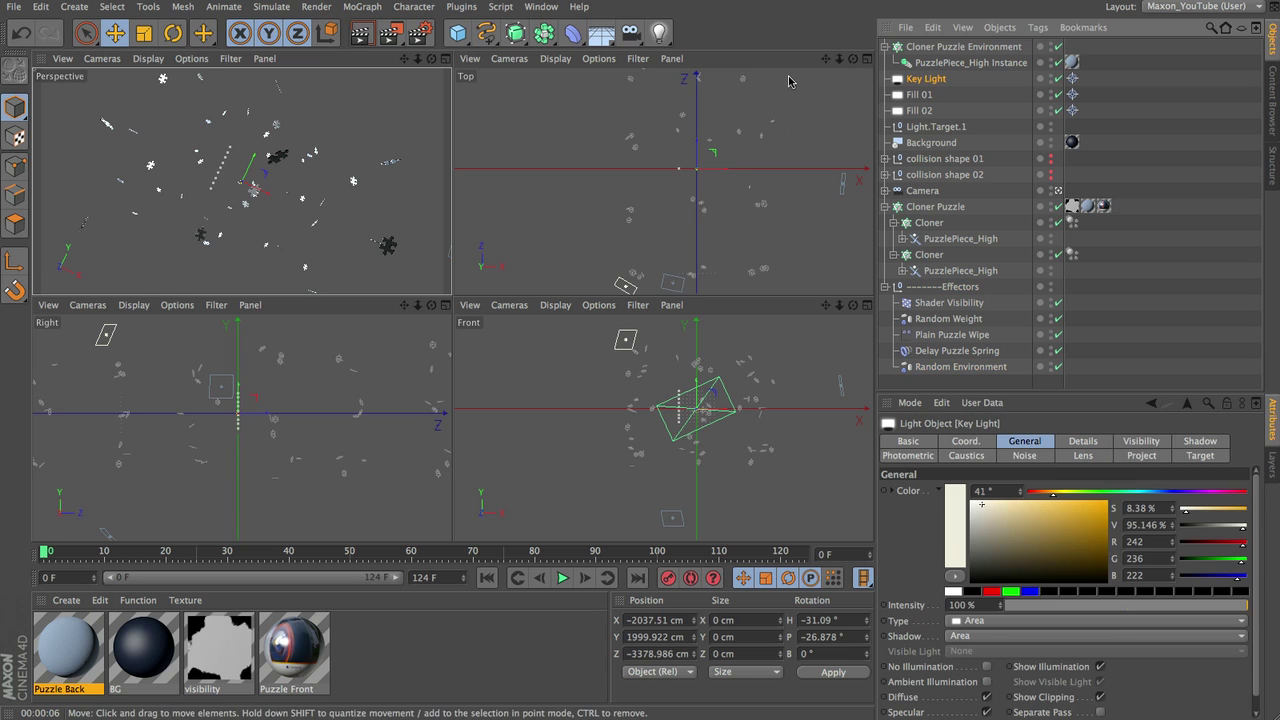
left_click_drag(839, 58, 763, 298)
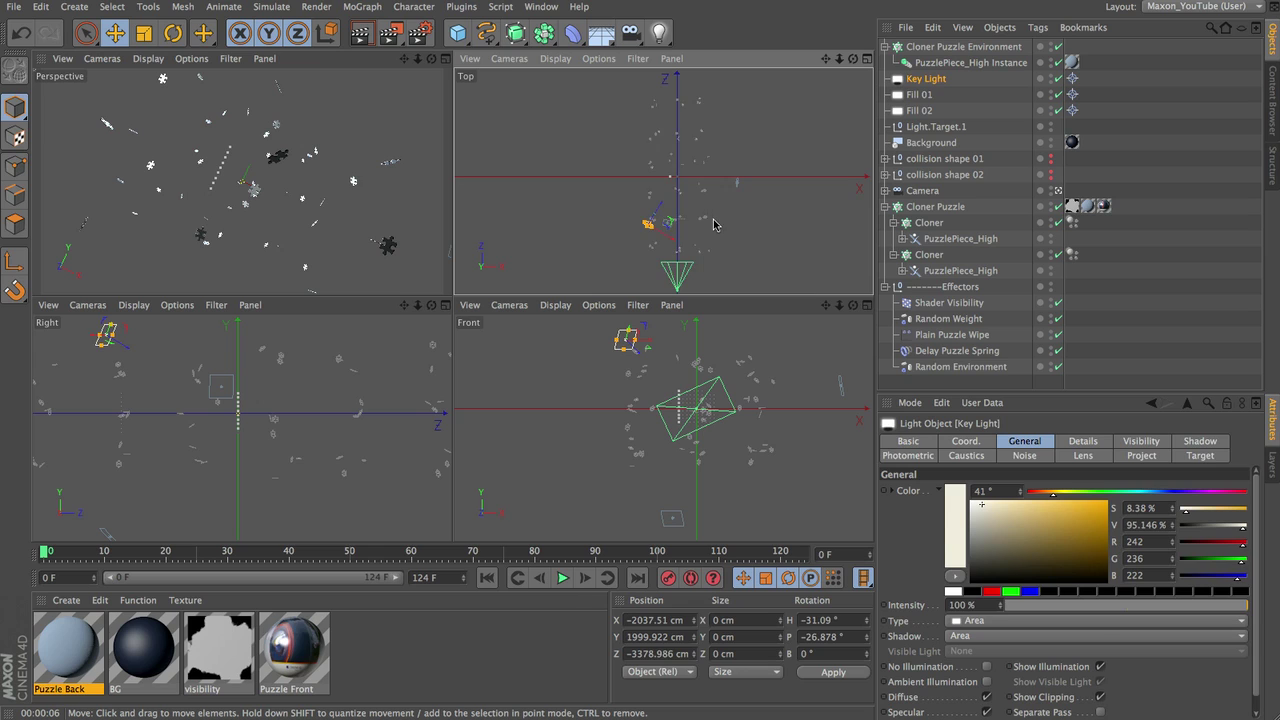
left_click_drag(714, 221, 697, 274)
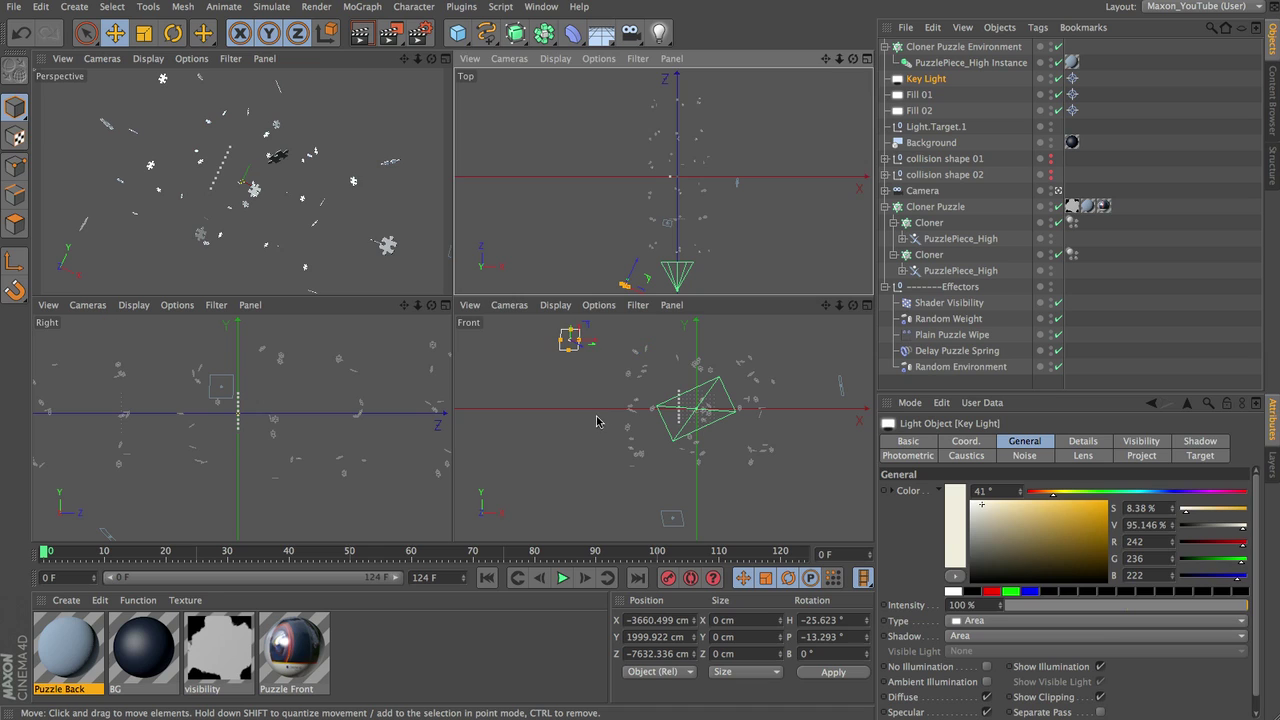
left_click_drag(585, 437, 585, 414)
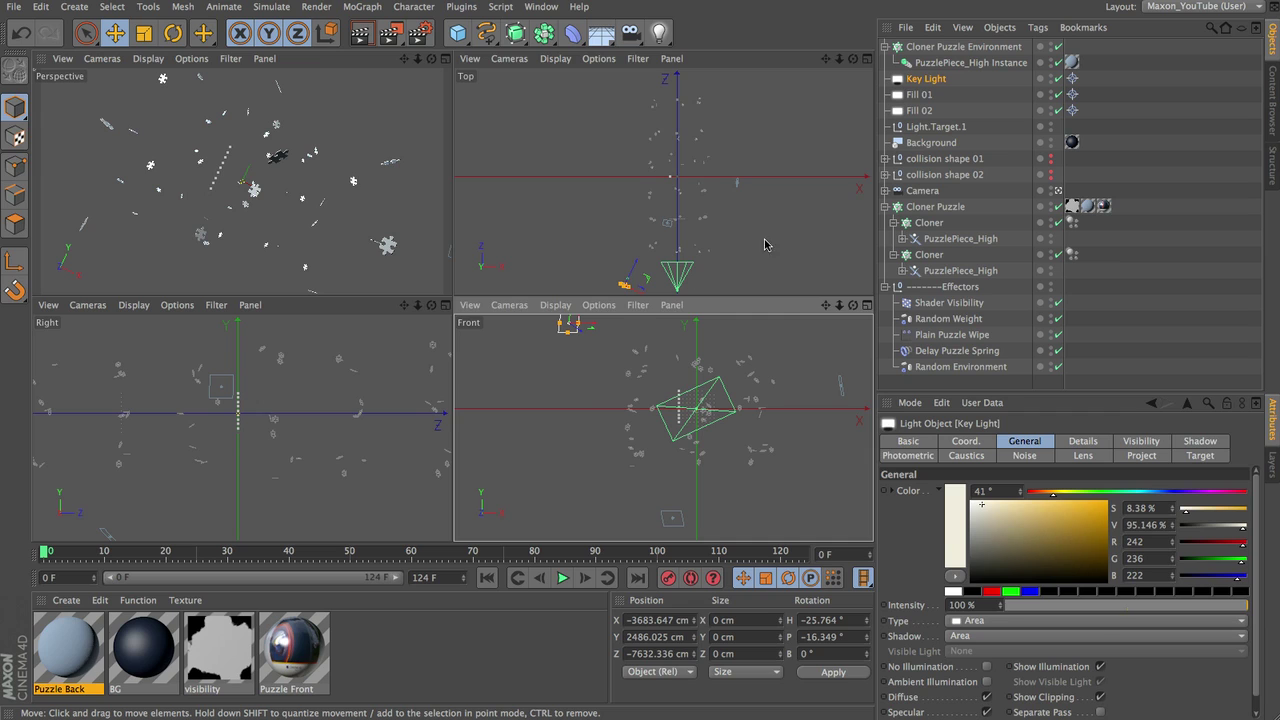
left_click_drag(766, 256, 767, 260)
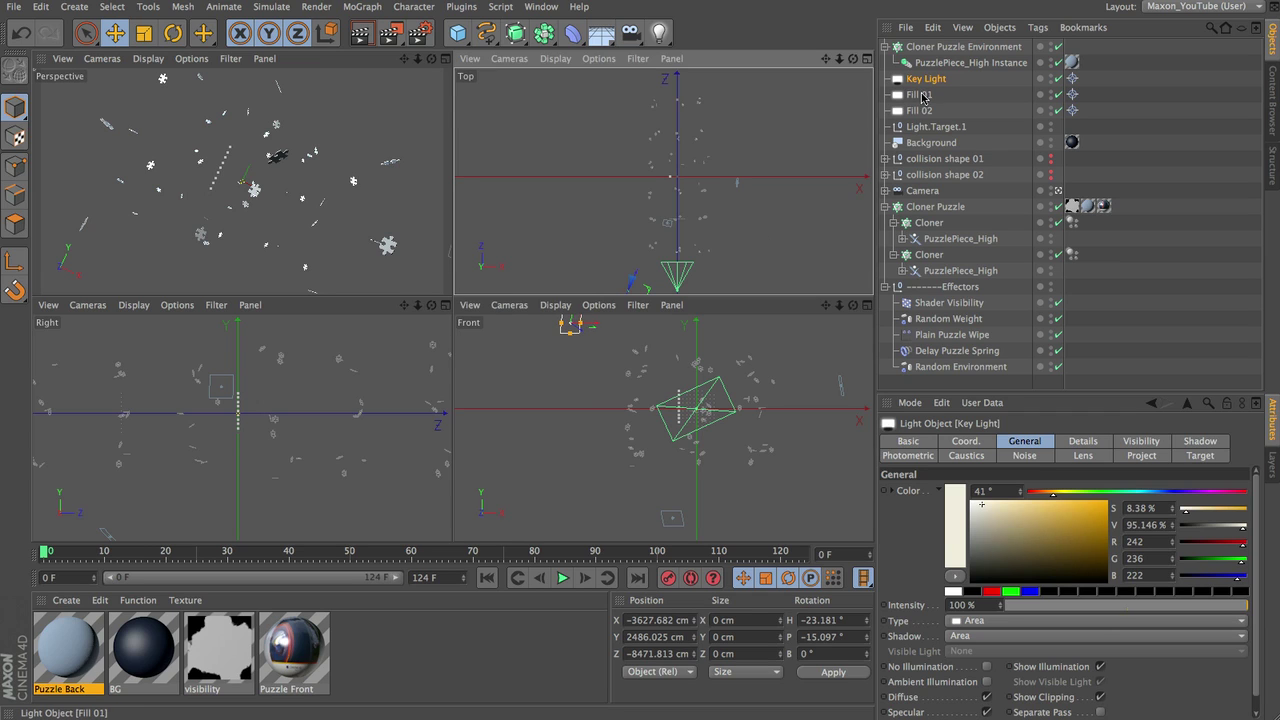
left_click(920, 95)
left_click_drag(786, 240, 861, 234)
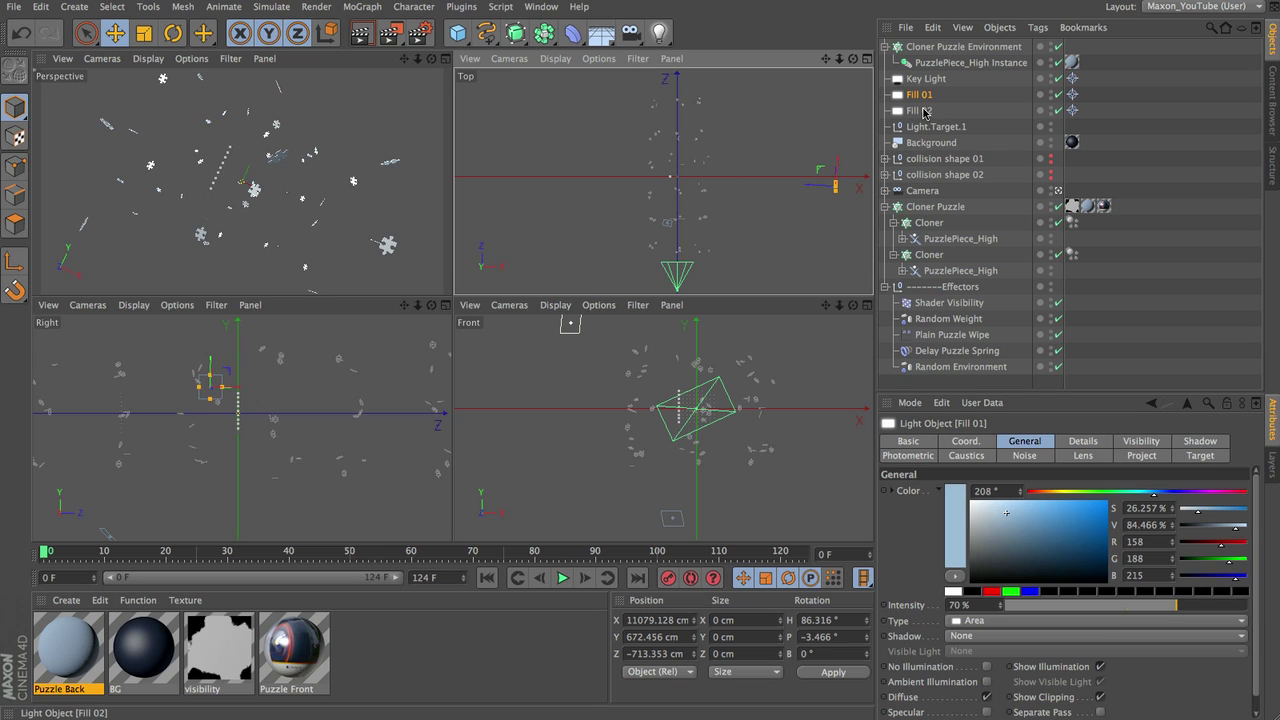
Step: Move the Fill 02 light to about X -685, Y -7377, Z -10609 cm and render a preview of the perspective view
left_click(925, 111)
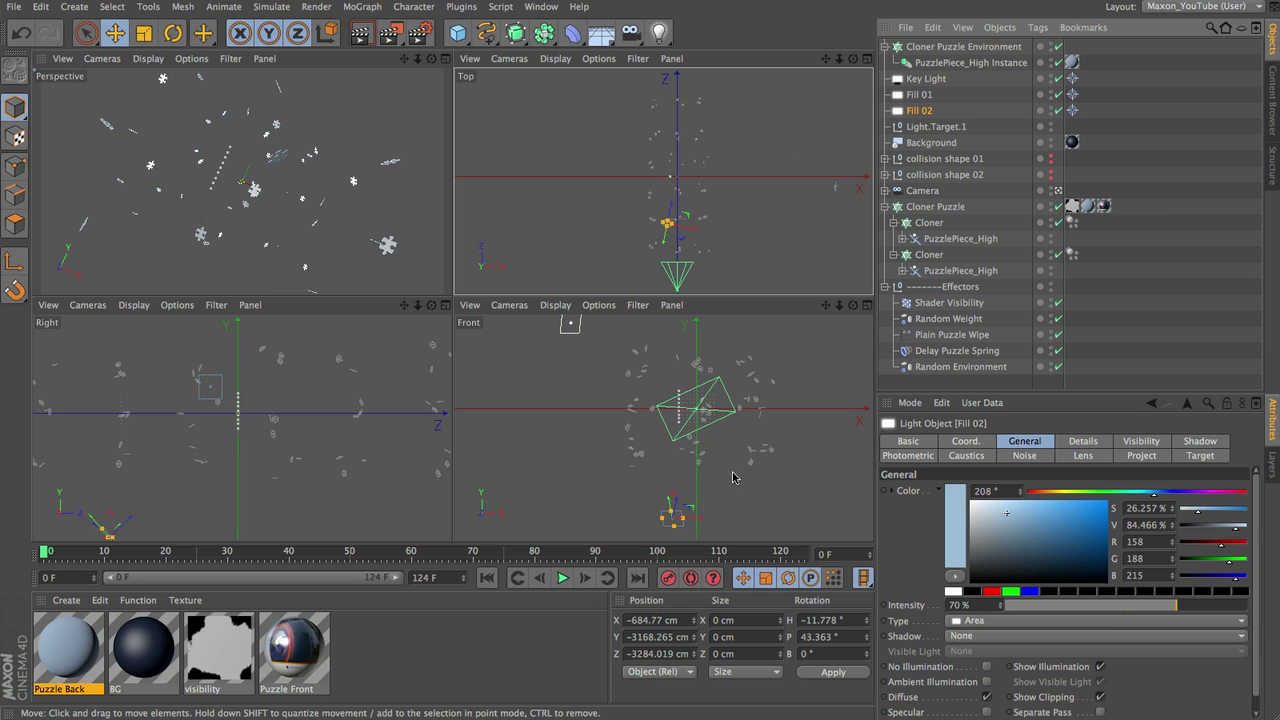
scroll(214, 475, "down", 4)
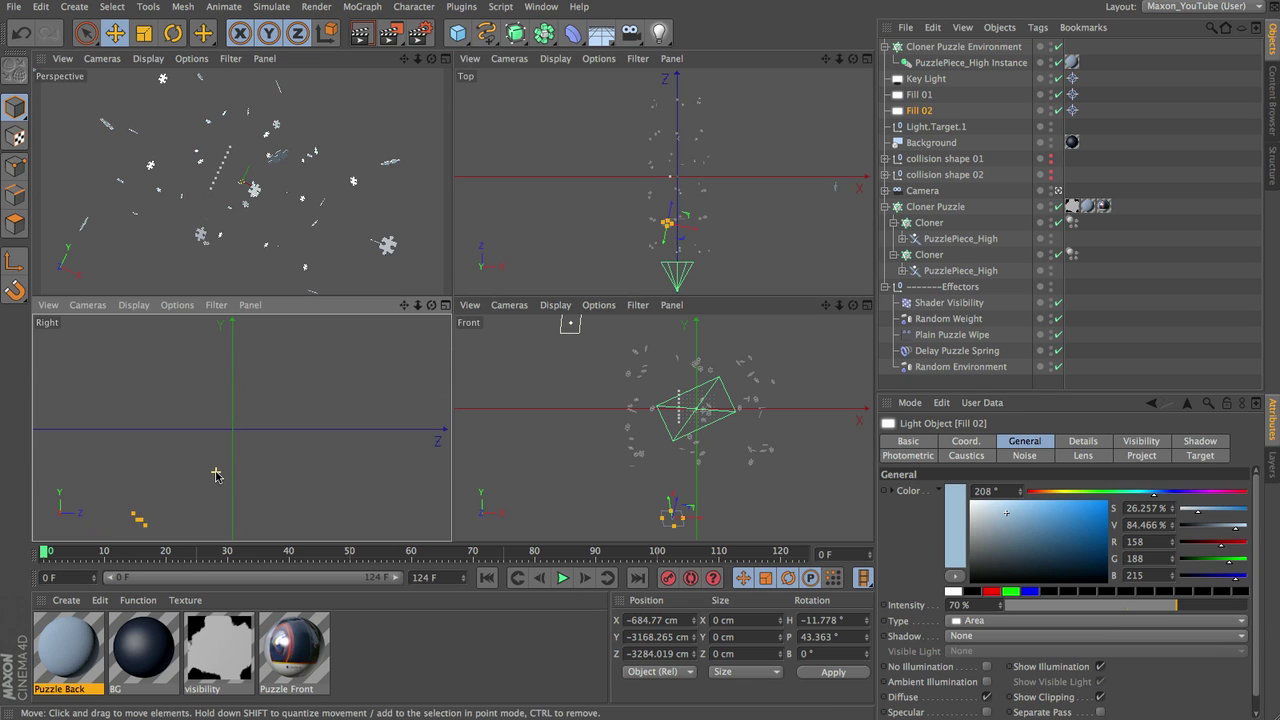
left_click_drag(217, 526, 772, 436)
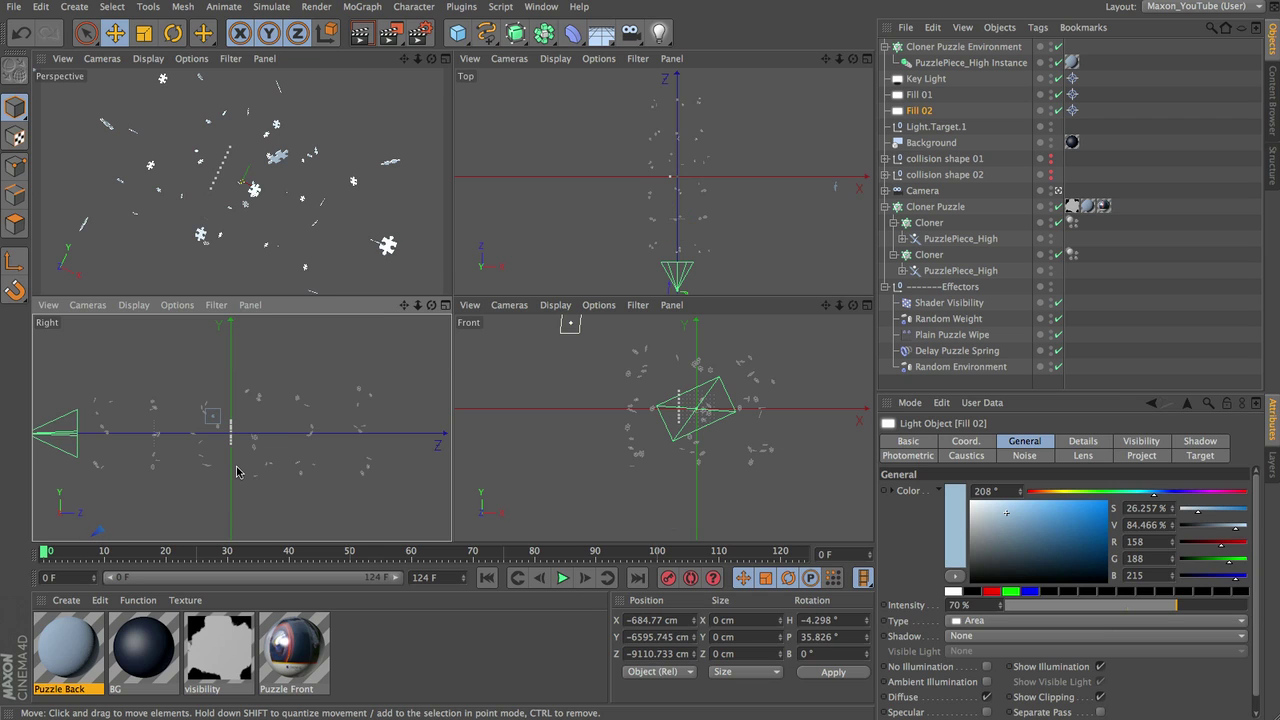
scroll(237, 471, "down", 3)
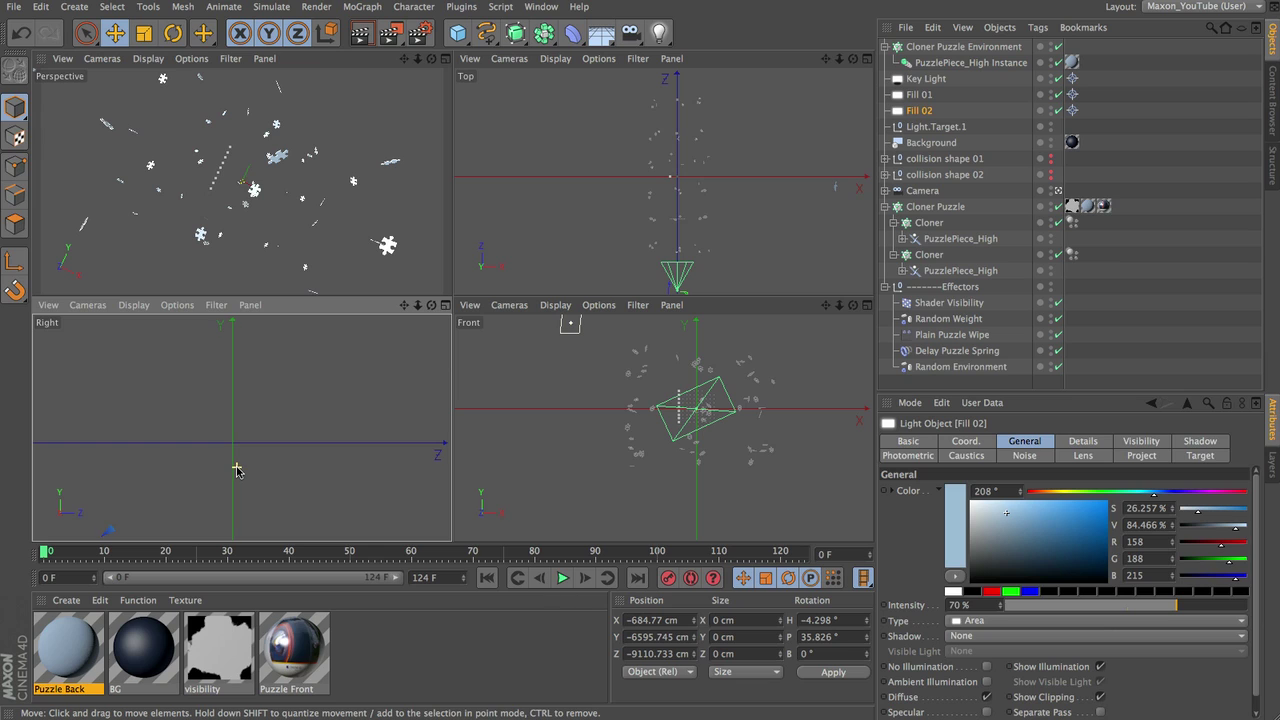
scroll(237, 471, "down", 3)
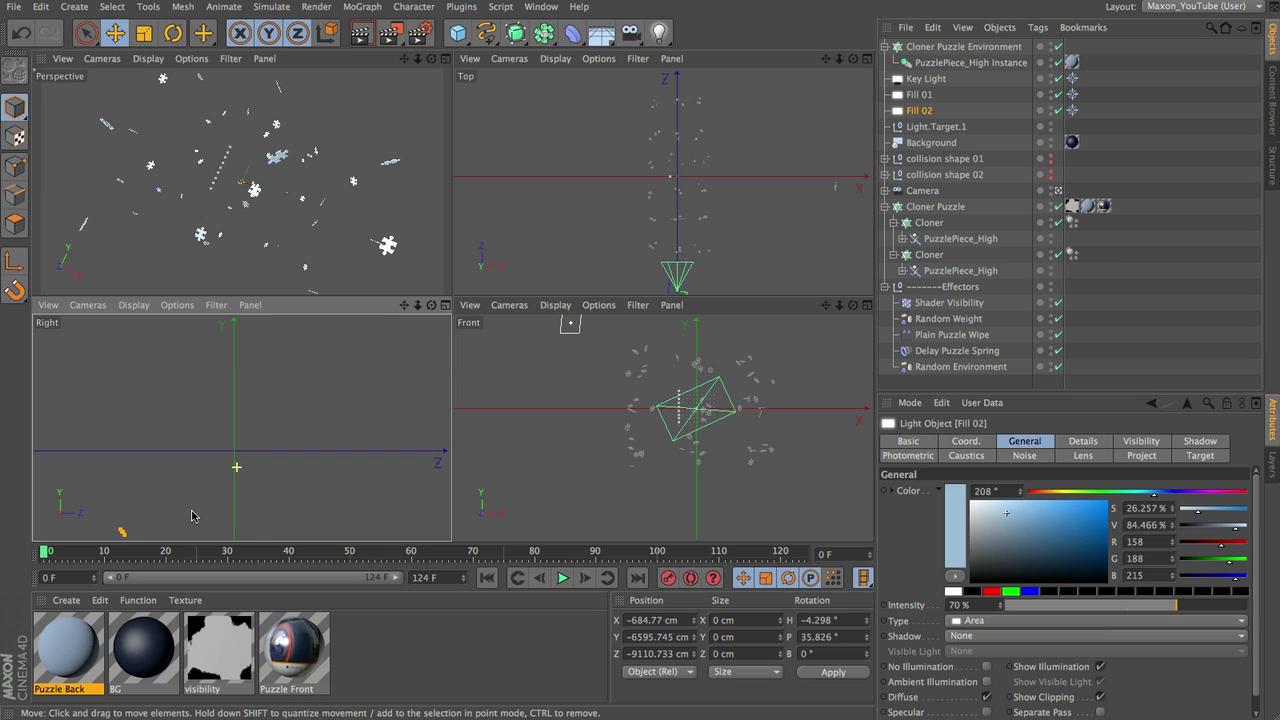
left_click_drag(182, 516, 175, 523)
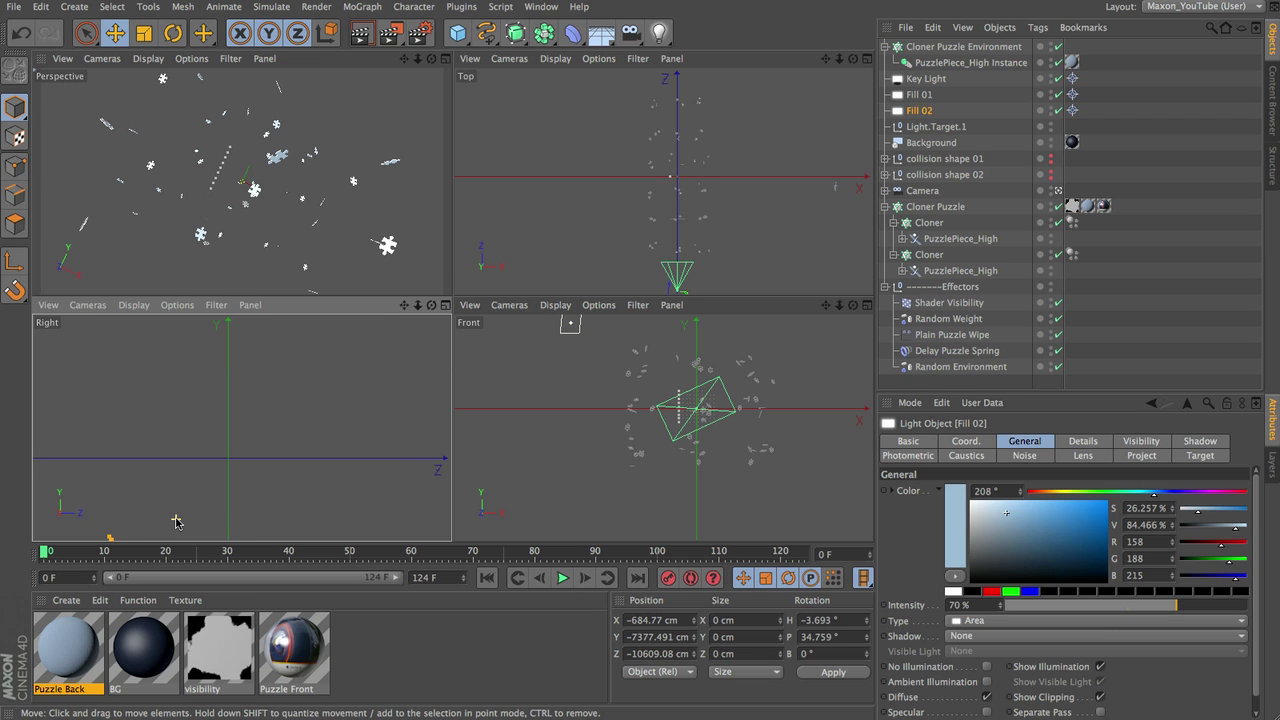
scroll(177, 520, "down", 1)
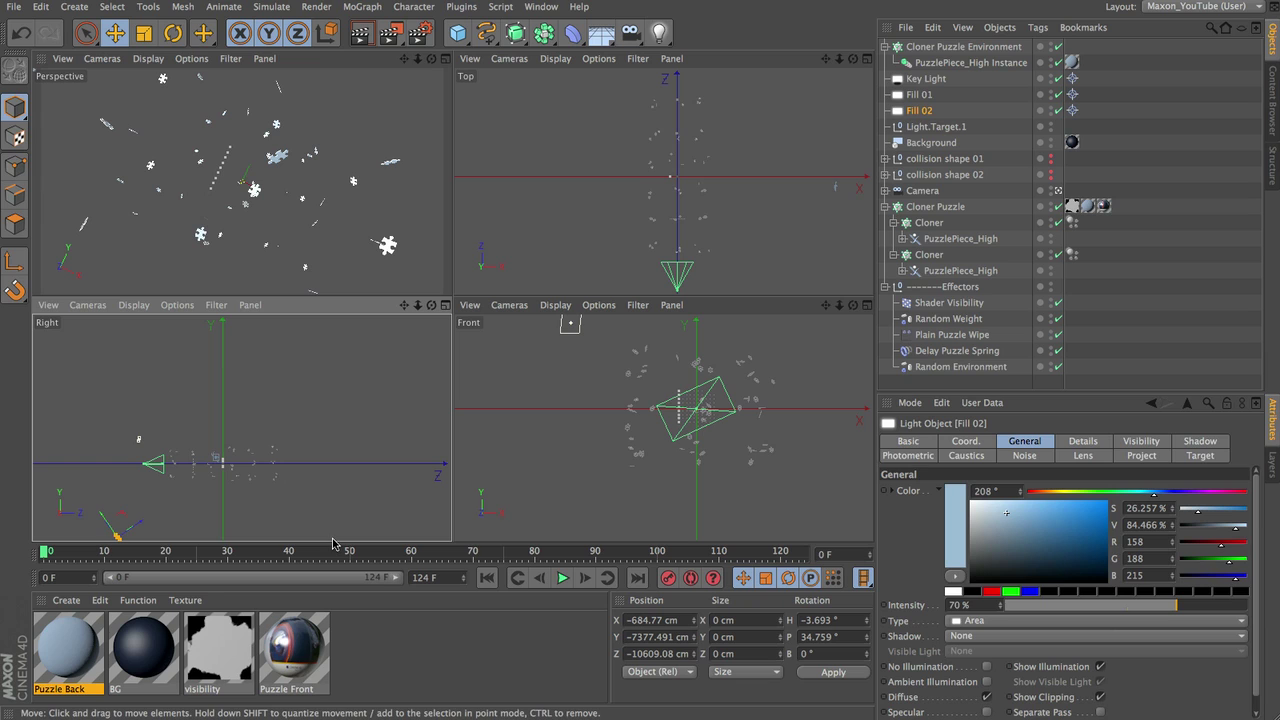
middle_click(293, 196)
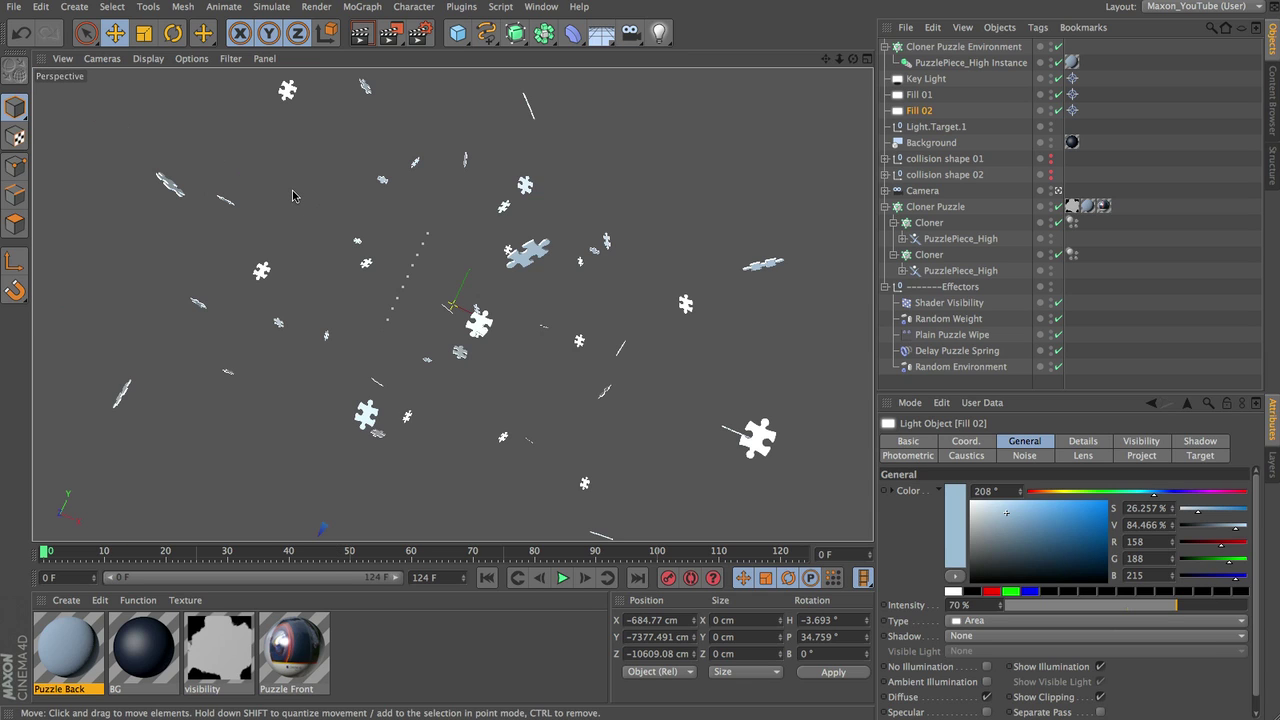
key("ctrl+r")
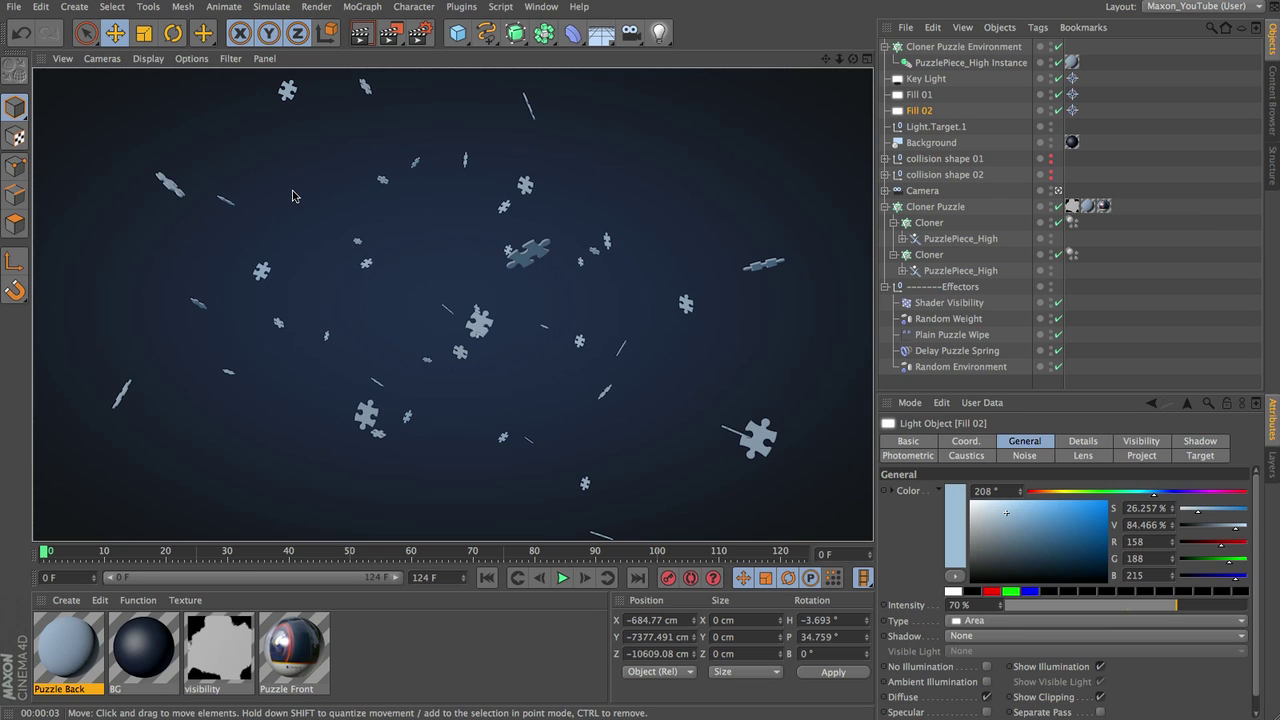
Step: Set the Random Environment effector's uniform scale to 1
left_click(950, 367)
left_click(1054, 442)
left_click(1078, 522)
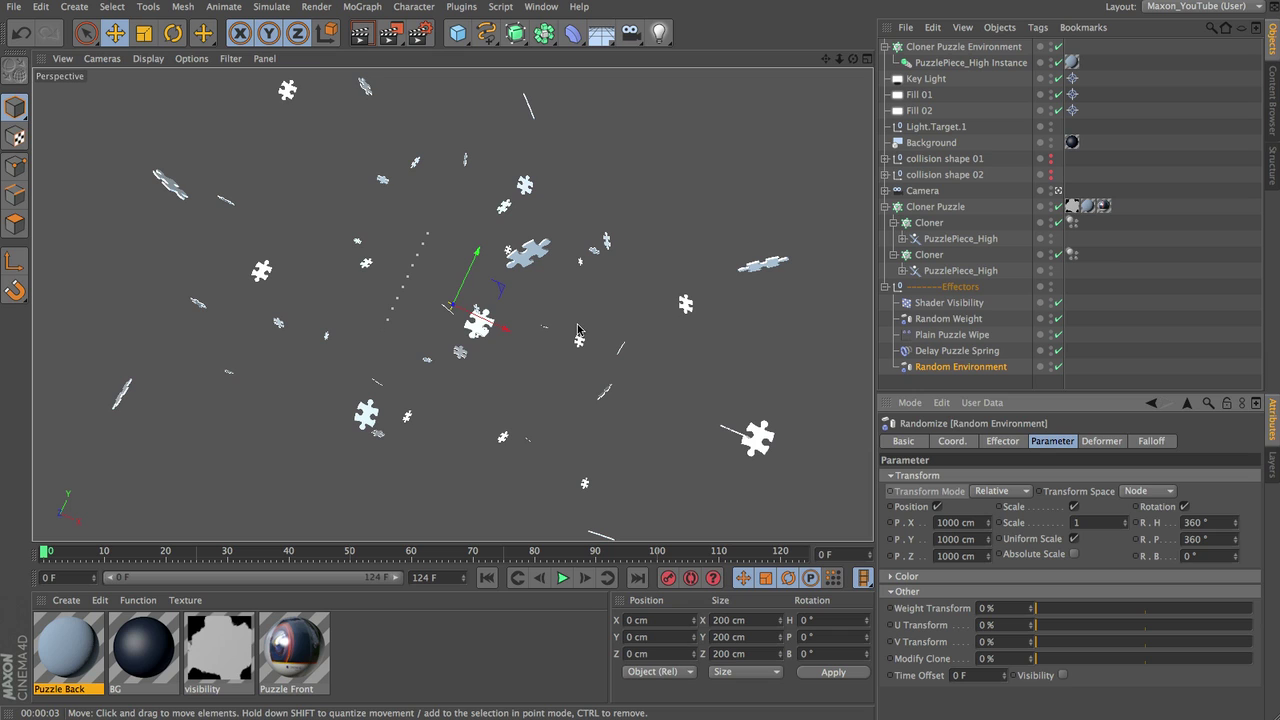
Step: Create a null object and name it --------Lighting
left_click(68, 8)
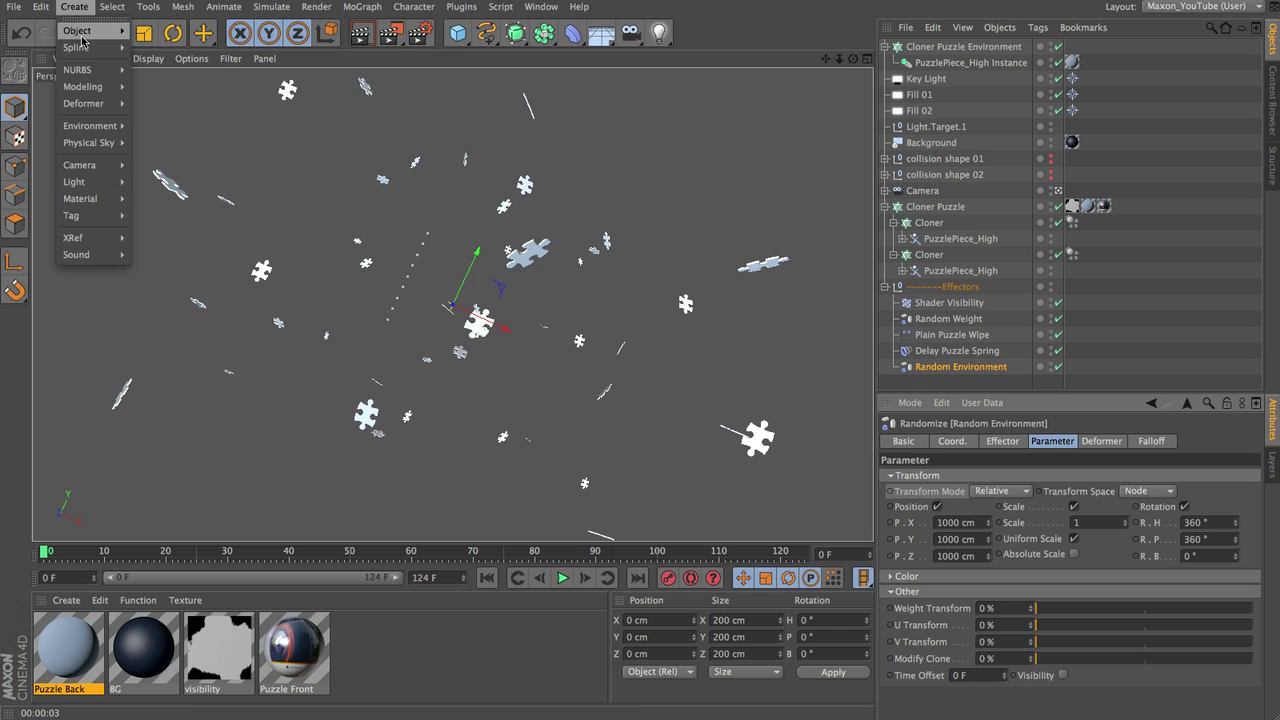
mouse_move(85, 47)
left_click(150, 48)
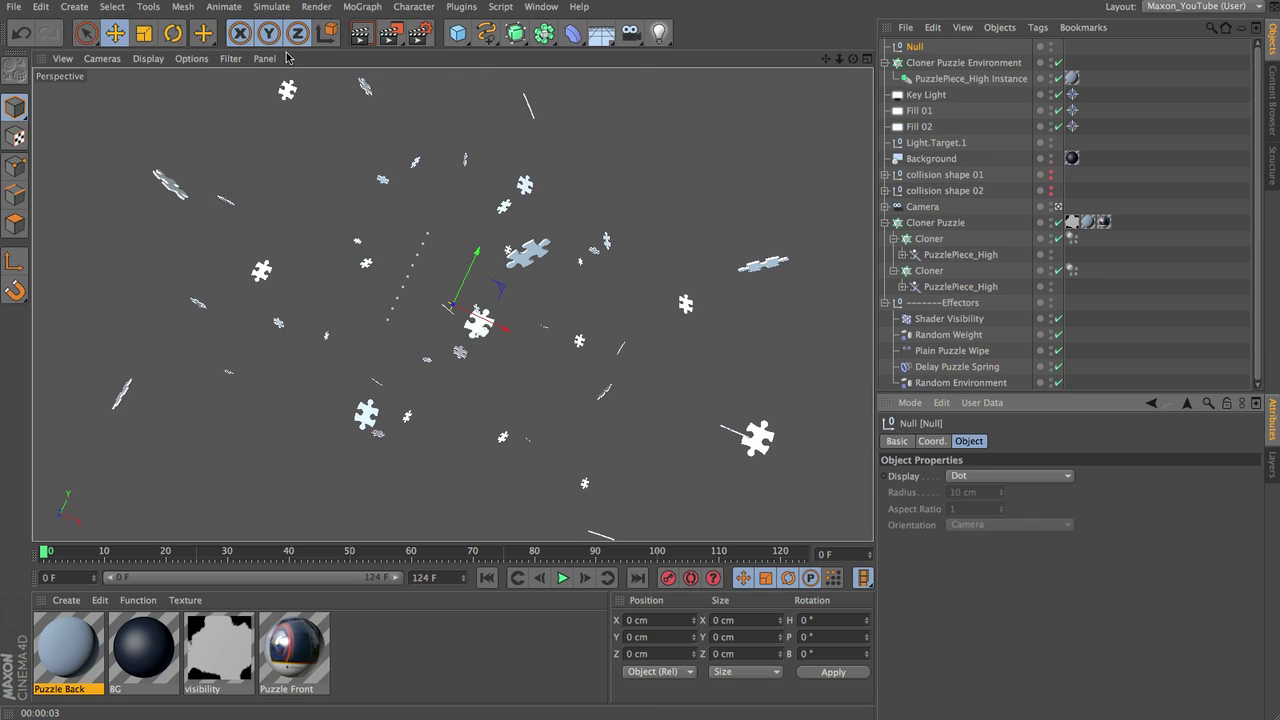
double_click(915, 47)
key("BackSpace")
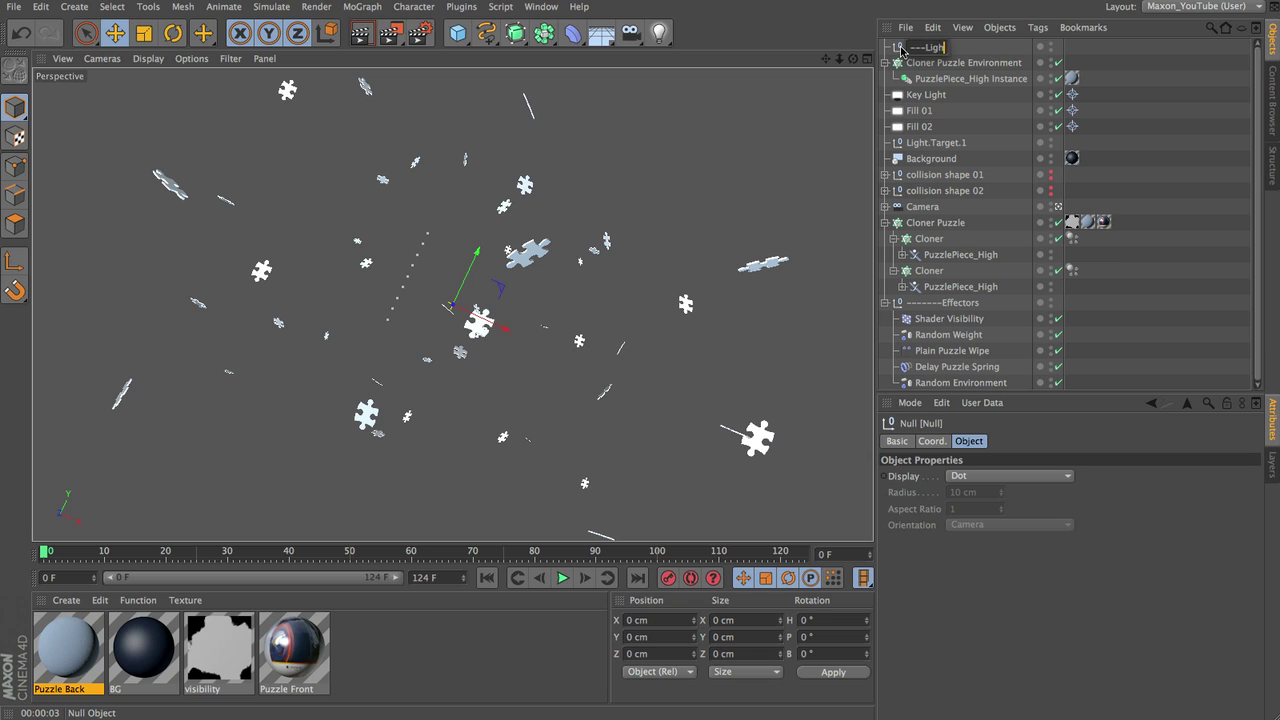
key("Return")
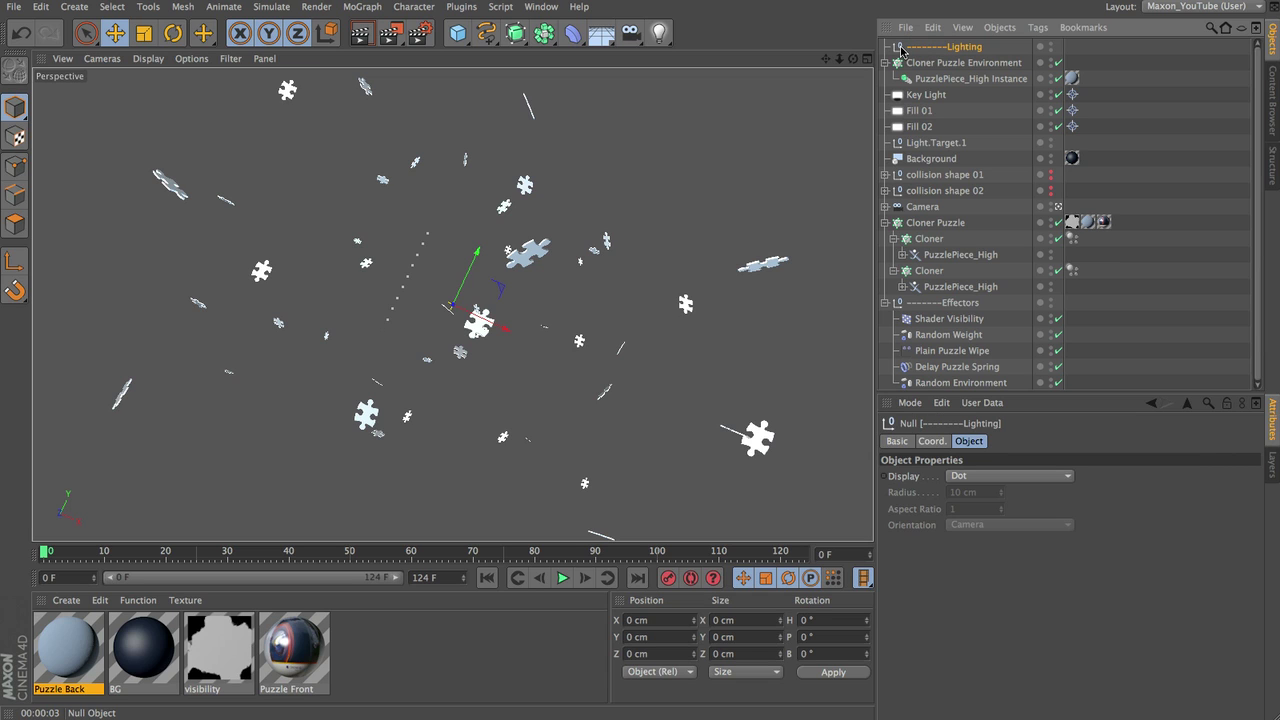
Step: Group Key Light, Fill 01, Fill 02 and Light.Target.1 under the Lighting null and collapse it
left_click(925, 94)
left_click(923, 143, "shift")
left_click_drag(922, 102, 955, 47)
left_click(884, 47)
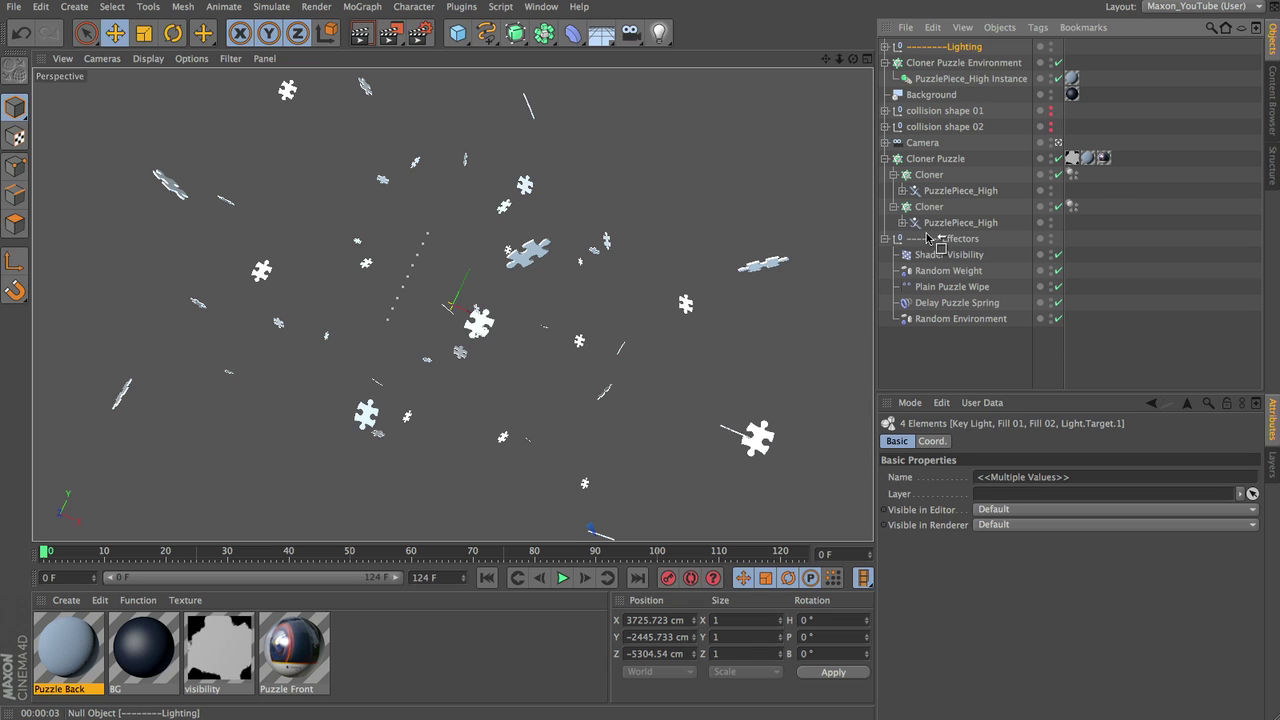
Step: Move the Lighting group directly above the Effectors group and collapse Effectors
left_click_drag(928, 238, 928, 236)
left_click(884, 238)
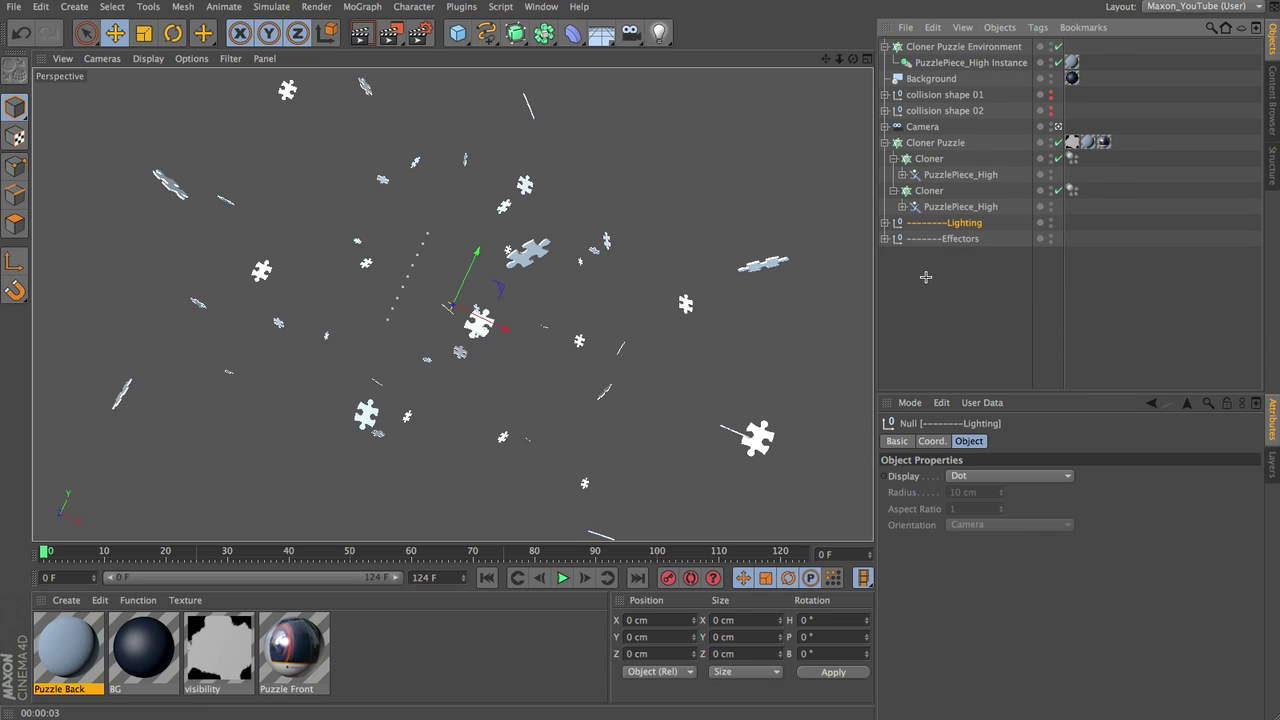
left_click(966, 262)
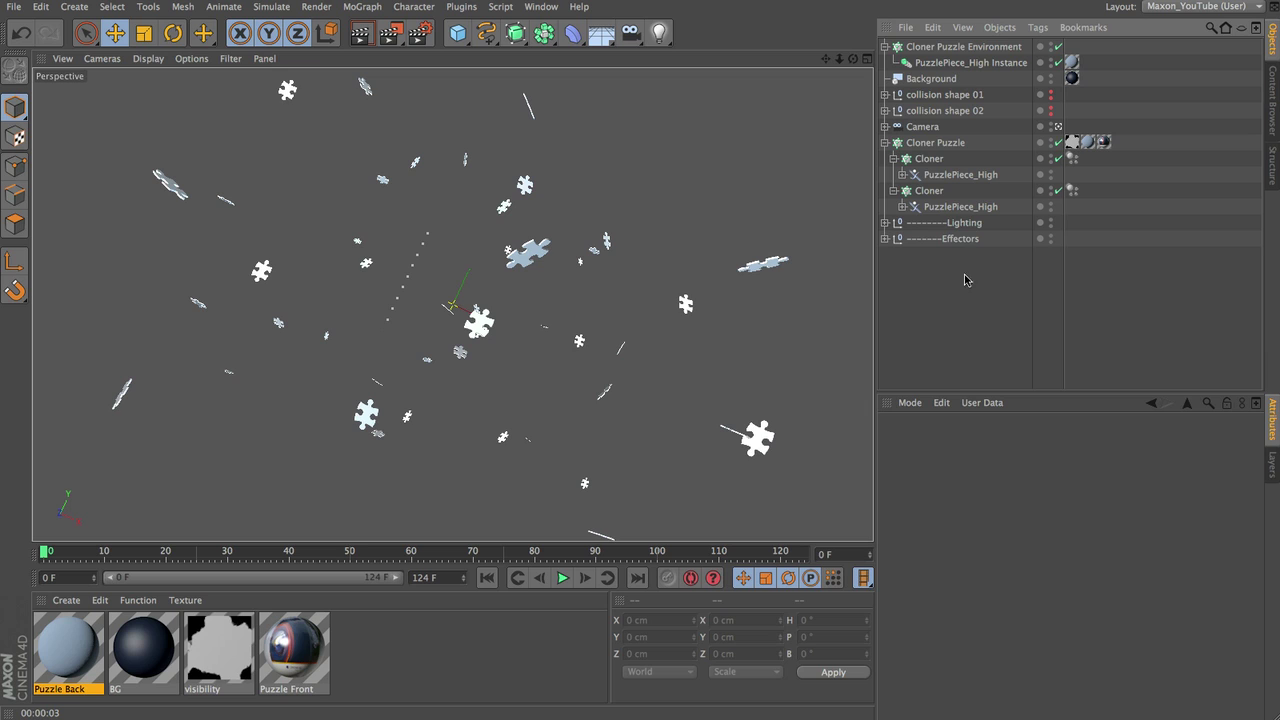
Step: Move the Background object to the end of the object list and collapse the Cloner Puzzle hierarchy
left_click(931, 80)
left_click_drag(925, 82, 980, 336)
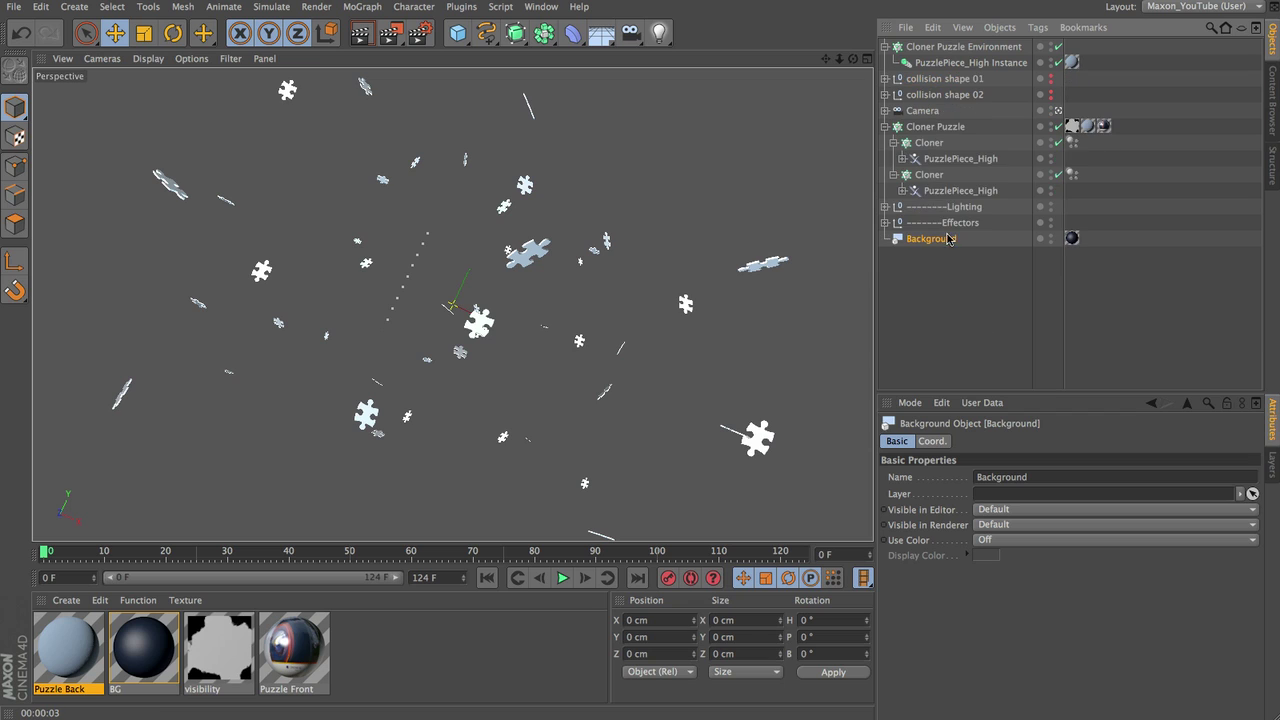
left_click(885, 127)
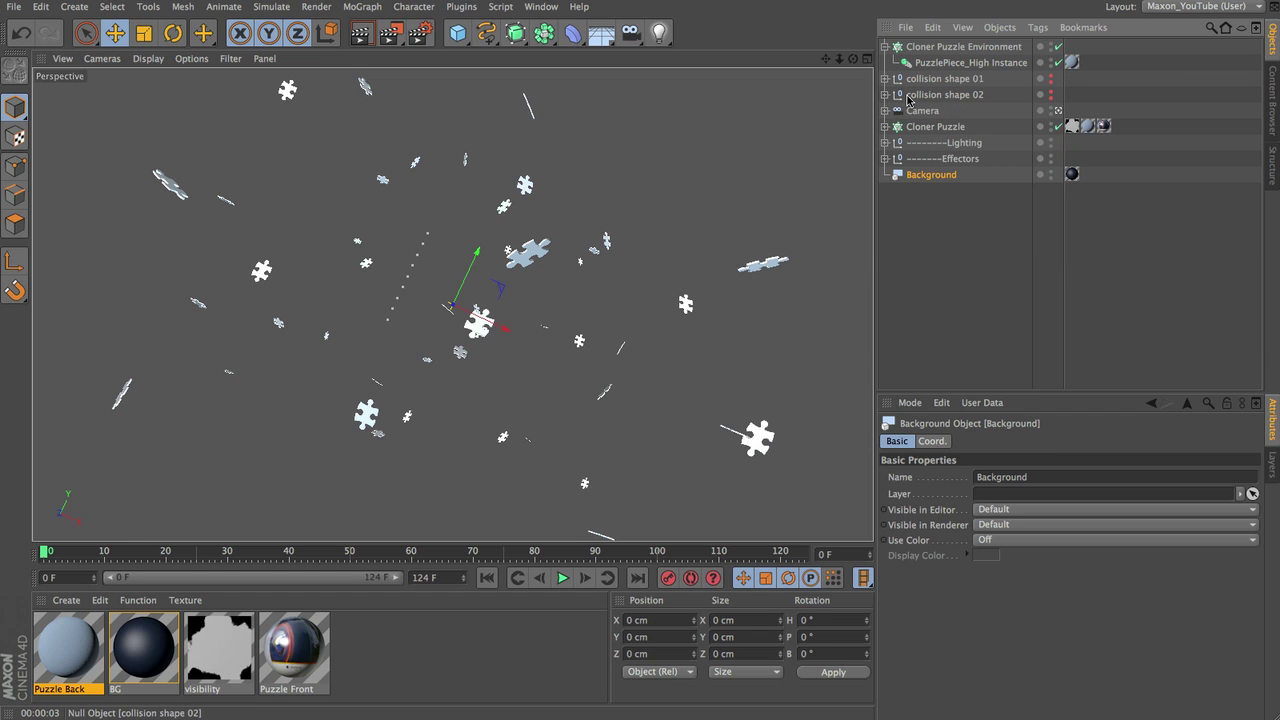
Step: Move collision shape 01 and collision shape 02 below the Background object
left_click(916, 95)
left_click(935, 79, "ctrl")
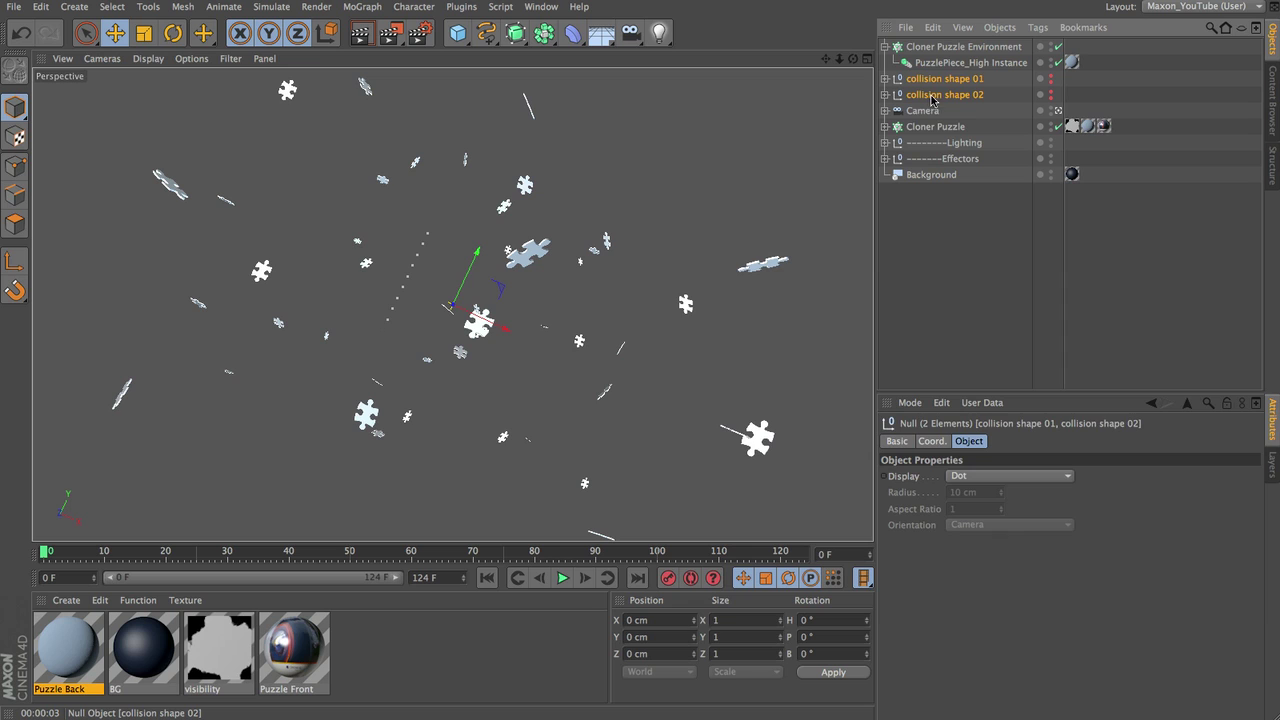
left_click_drag(932, 96, 982, 236)
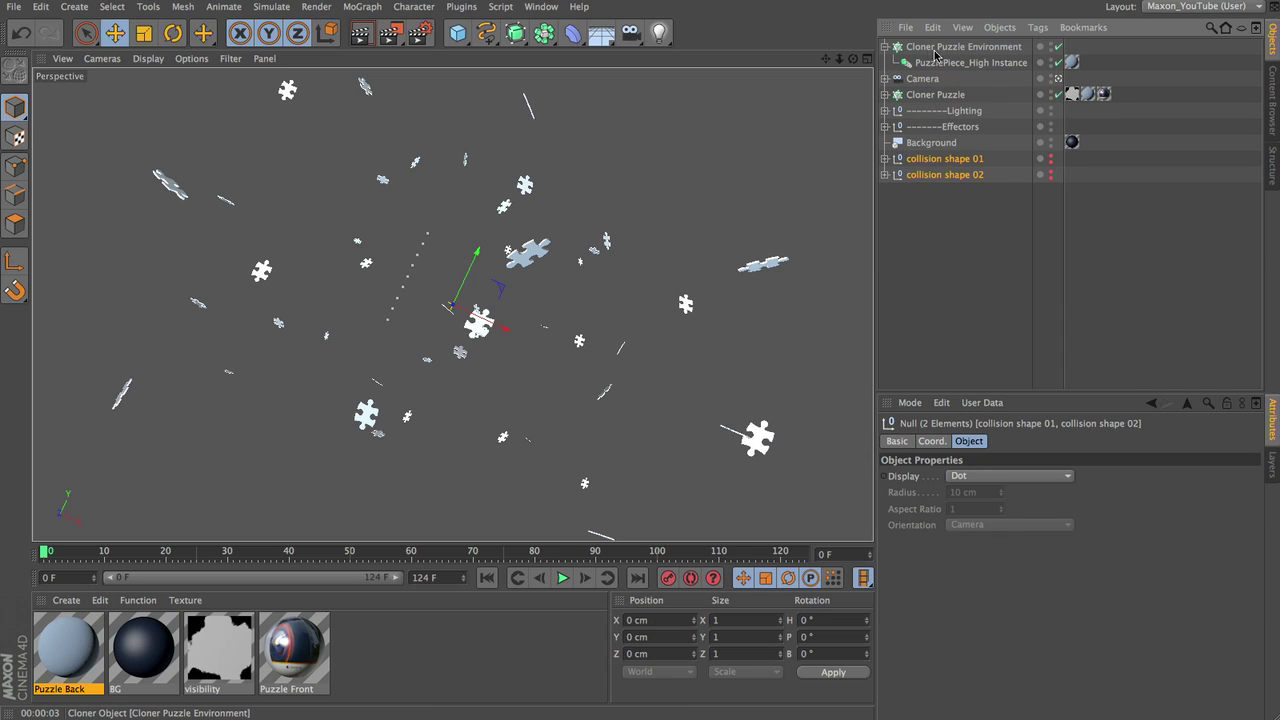
Step: Collapse Cloner Puzzle Environment and place it between the Camera and Cloner Puzzle
left_click(885, 47)
left_click_drag(920, 47, 945, 84)
Step: Rename the Effectors null to --------Effectors, adding a dash to match the Lighting null
left_click(955, 111)
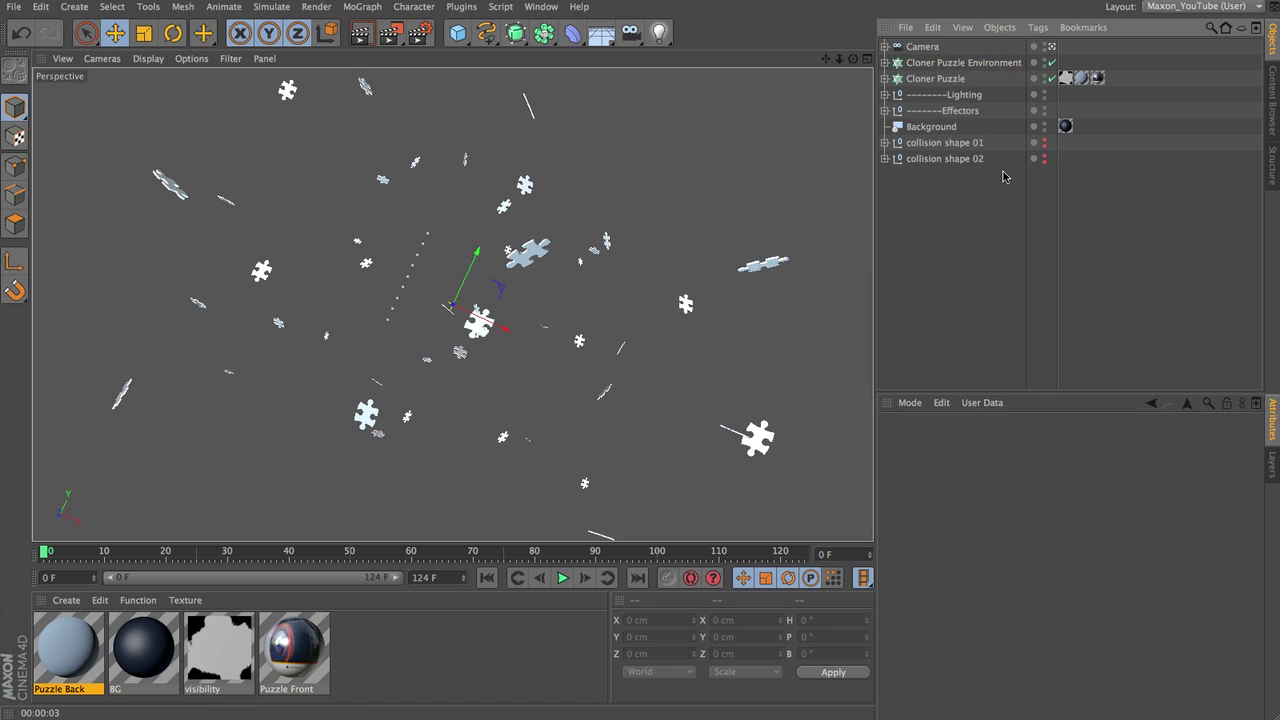
double_click(962, 111)
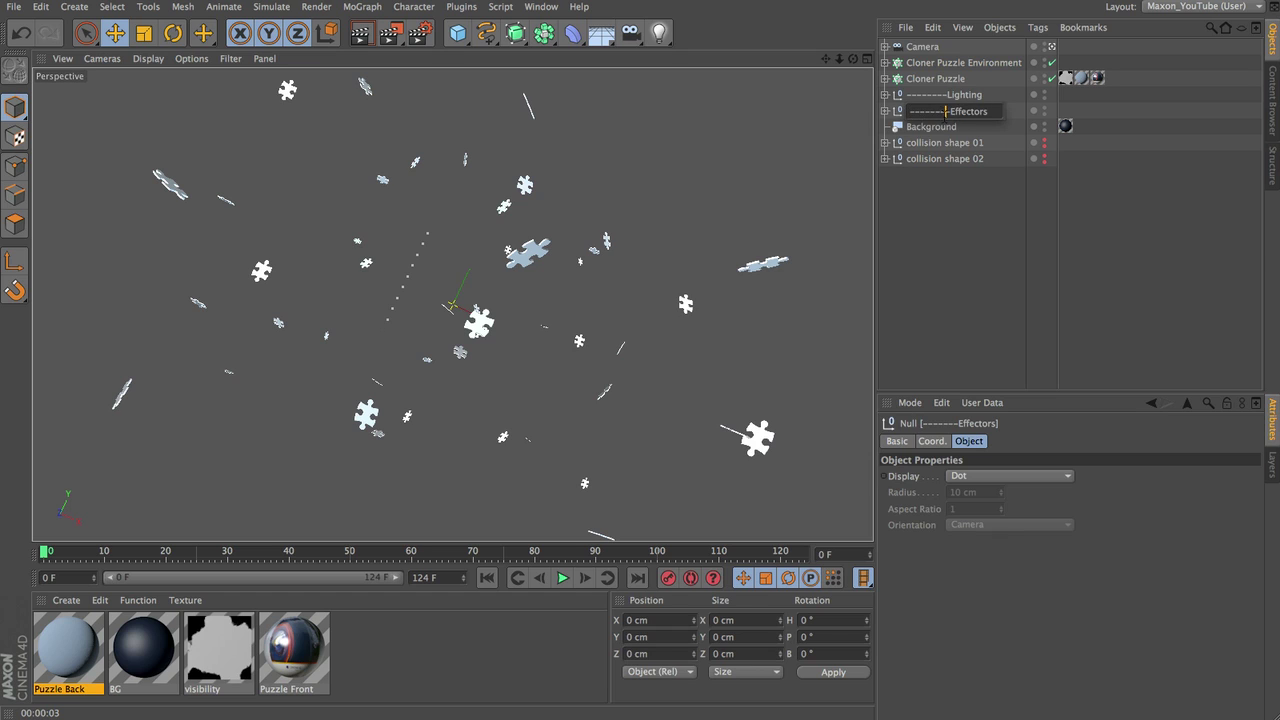
left_click(970, 248)
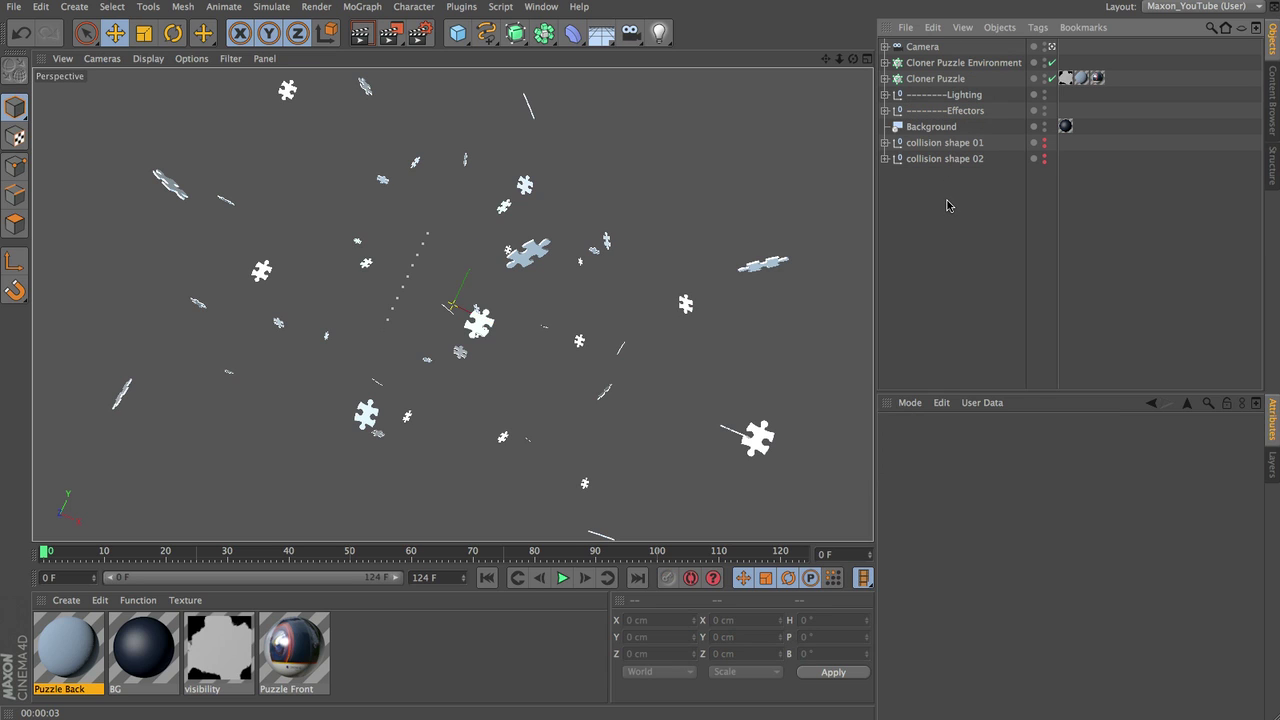
left_click(885, 95)
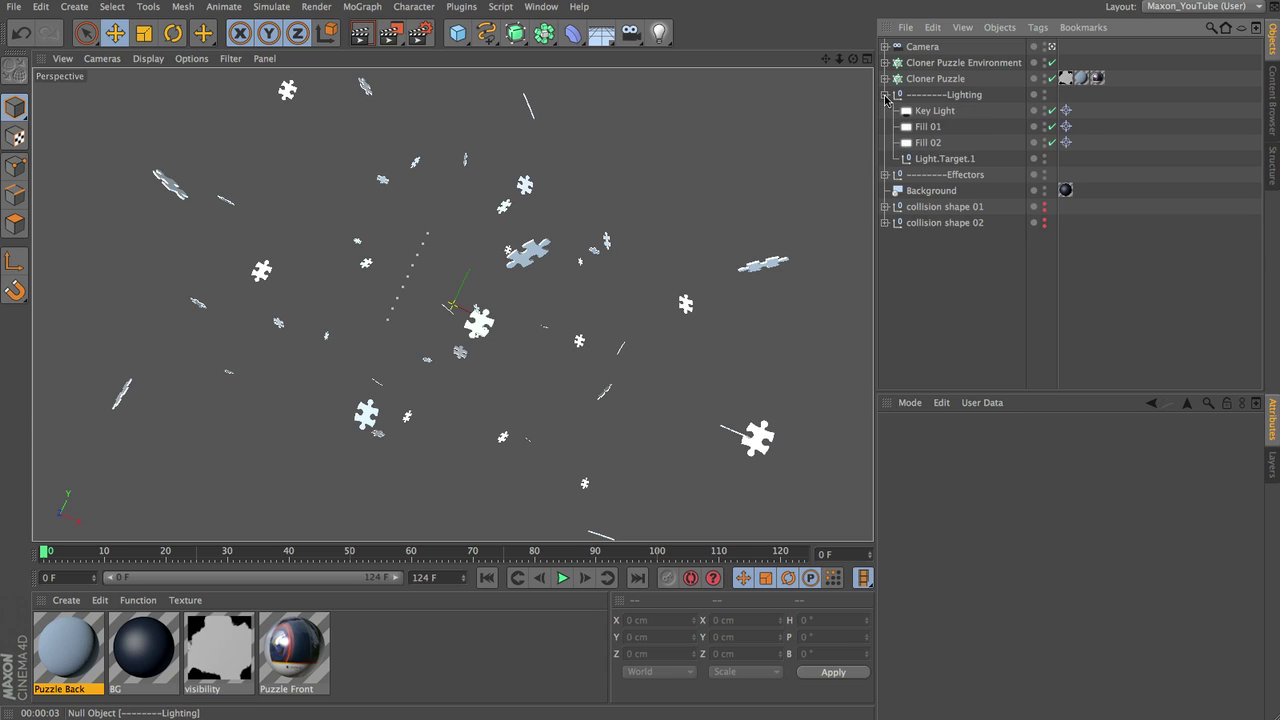
left_click(885, 95)
left_click(885, 111)
left_click(885, 111)
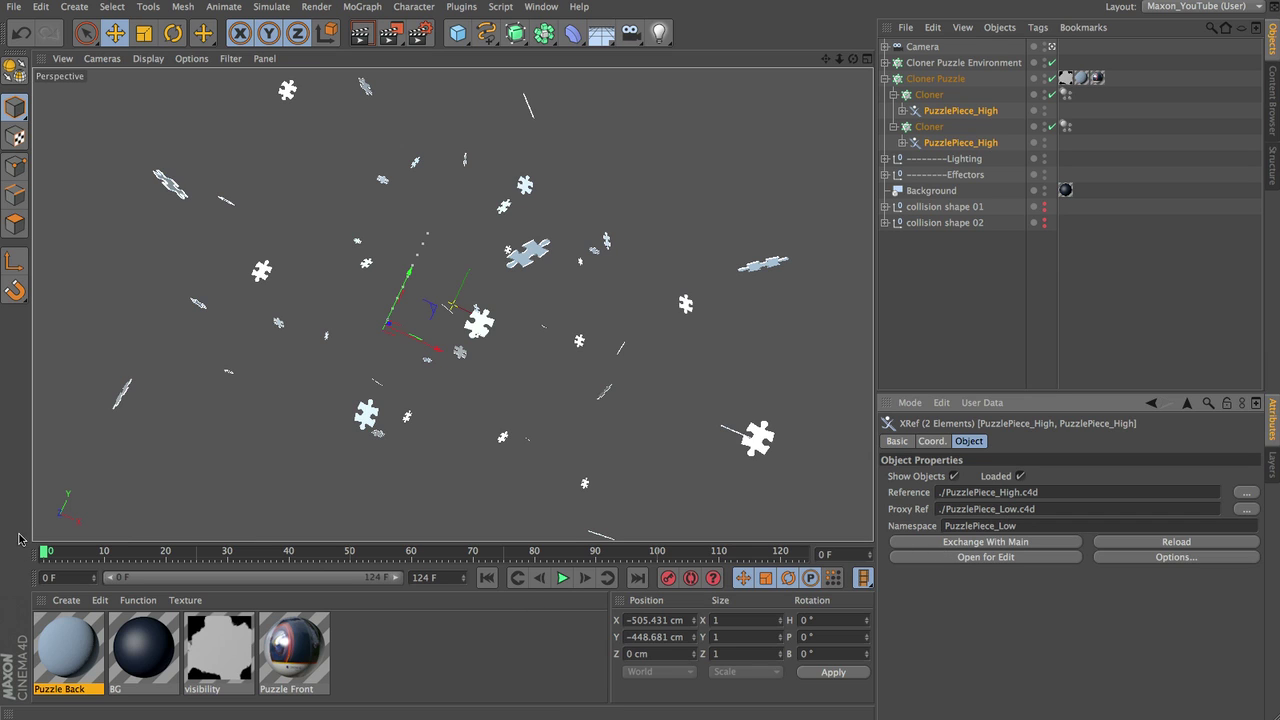
Step: Scrub through the timeline and play the animation from the start to check how the environment pieces surround the puzzle
mouse_move(45, 553)
left_mouse_down()
mouse_move(414, 566)
mouse_move(405, 557)
mouse_move(455, 555)
mouse_move(787, 578)
mouse_move(283, 568)
left_mouse_up()
left_click_drag(205, 591, 247, 597)
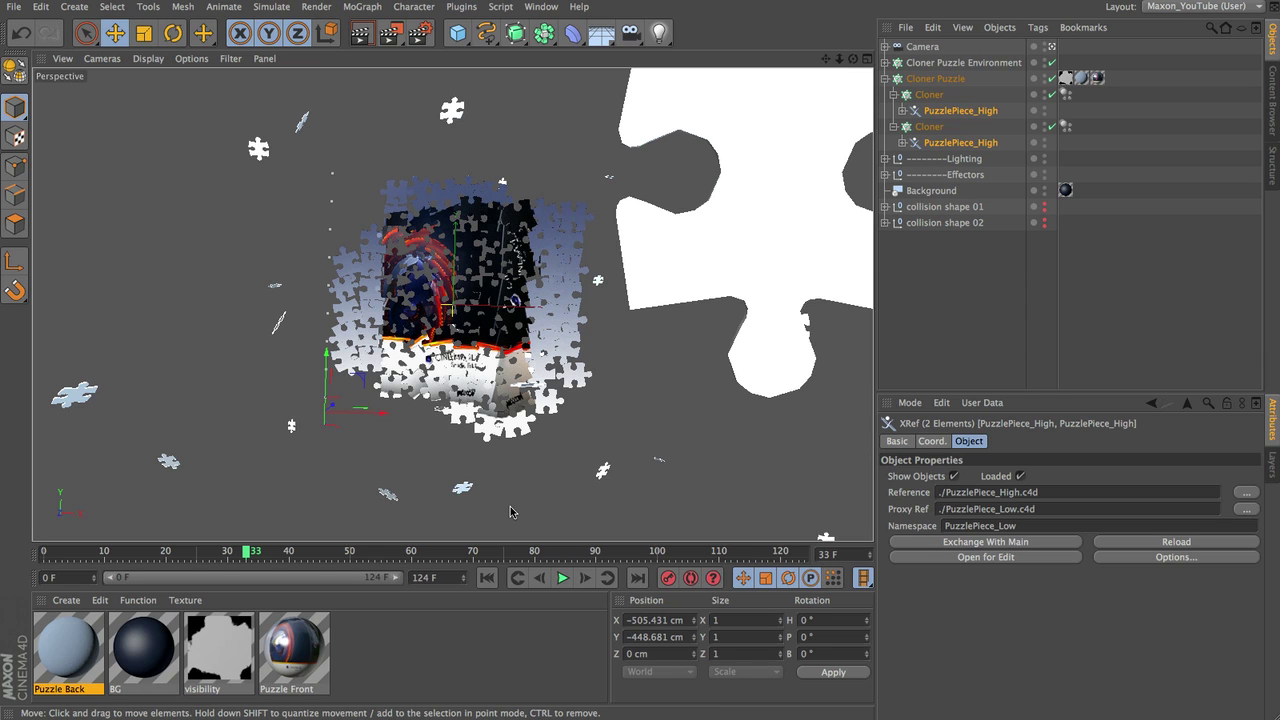
left_click_drag(250, 556, 3, 590)
key("F8")
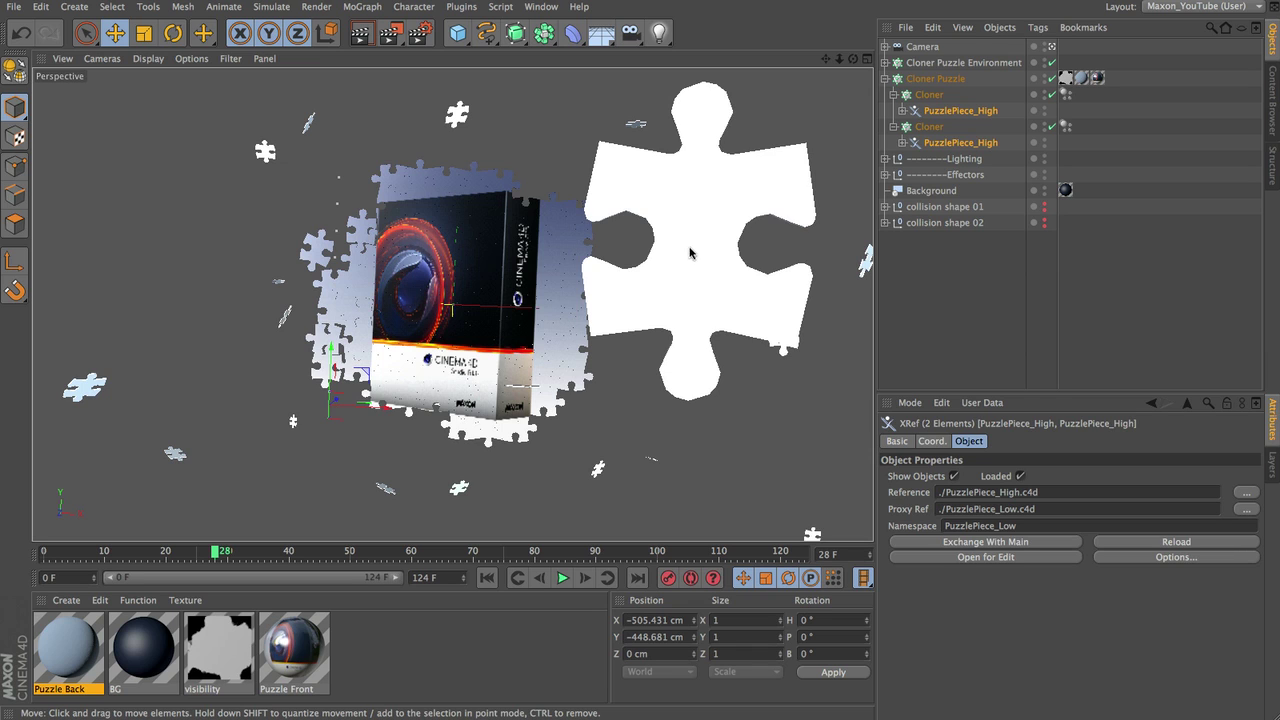
Step: Mark the oversized foreground pieces of Cloner Puzzle Environment with a MoGraph Selection, moving the timeline to frame 30
left_click(959, 64)
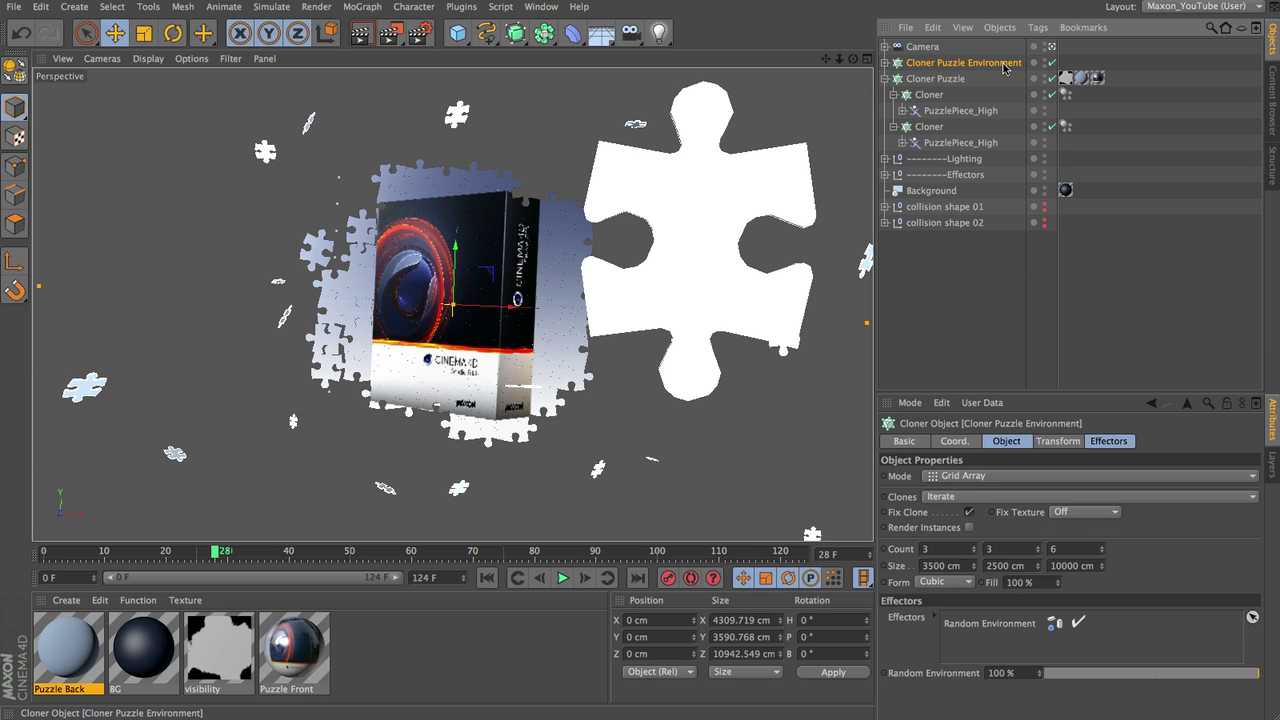
left_click(362, 7)
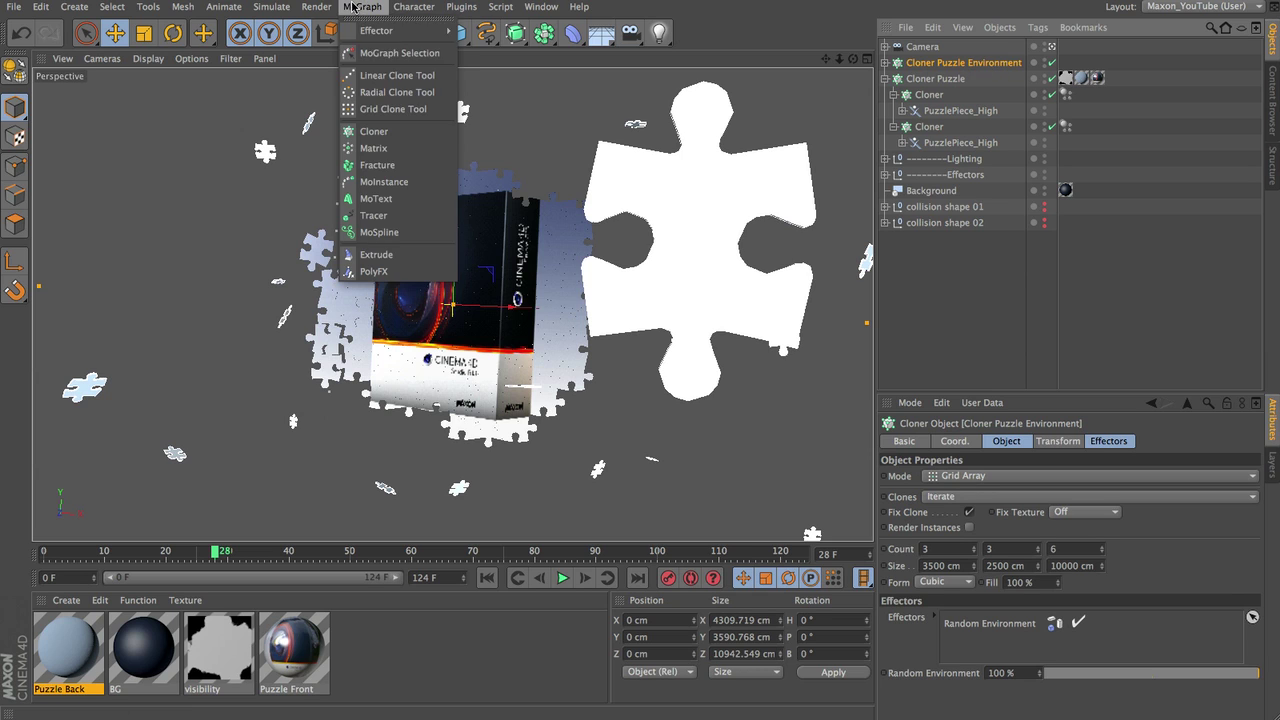
left_click(379, 54)
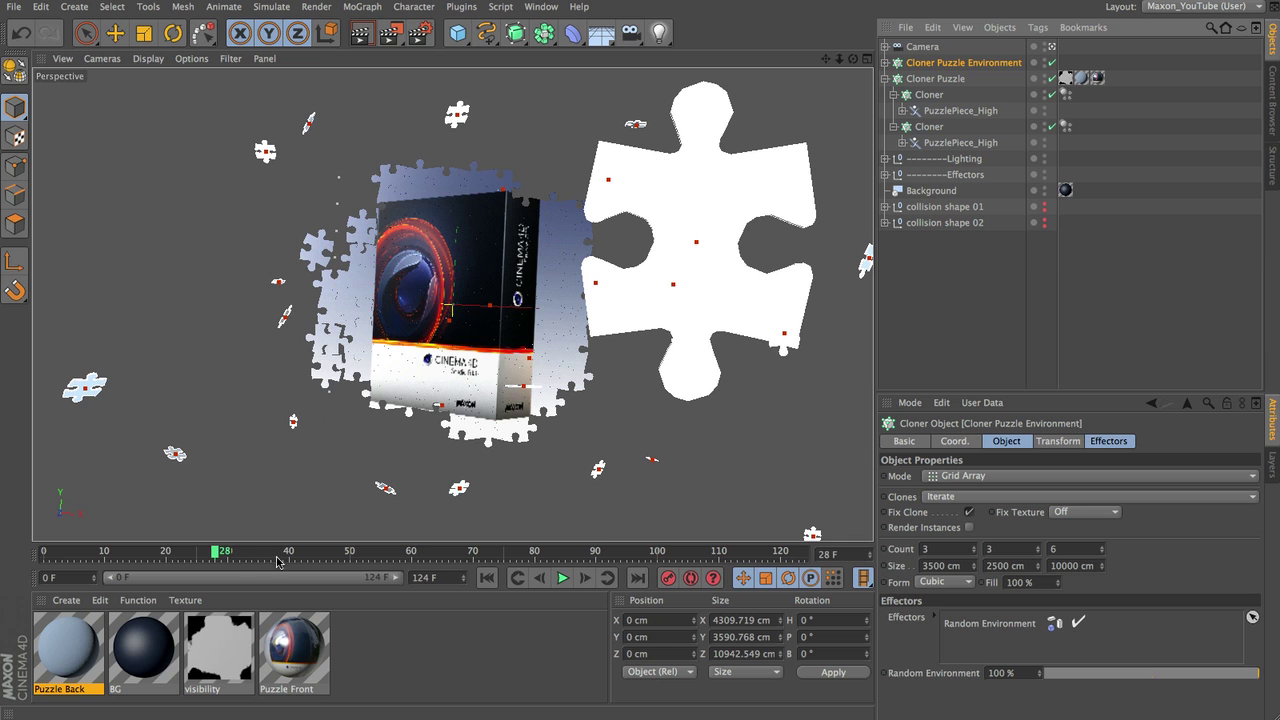
mouse_move(218, 554)
left_mouse_down()
mouse_move(85, 560)
mouse_move(231, 558)
left_mouse_up()
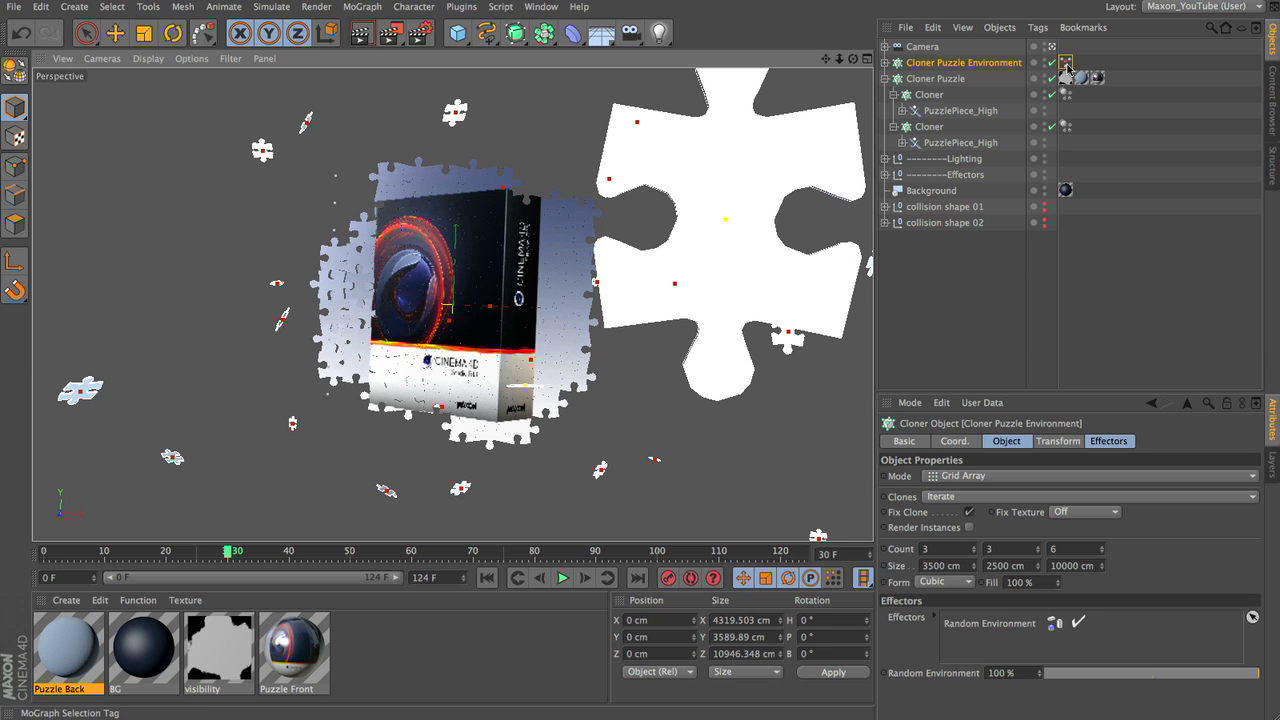
Step: Add a Plain effector restricted to the environment cloner's MoGraph Selection and check its selection name against the tag
left_click(1065, 64)
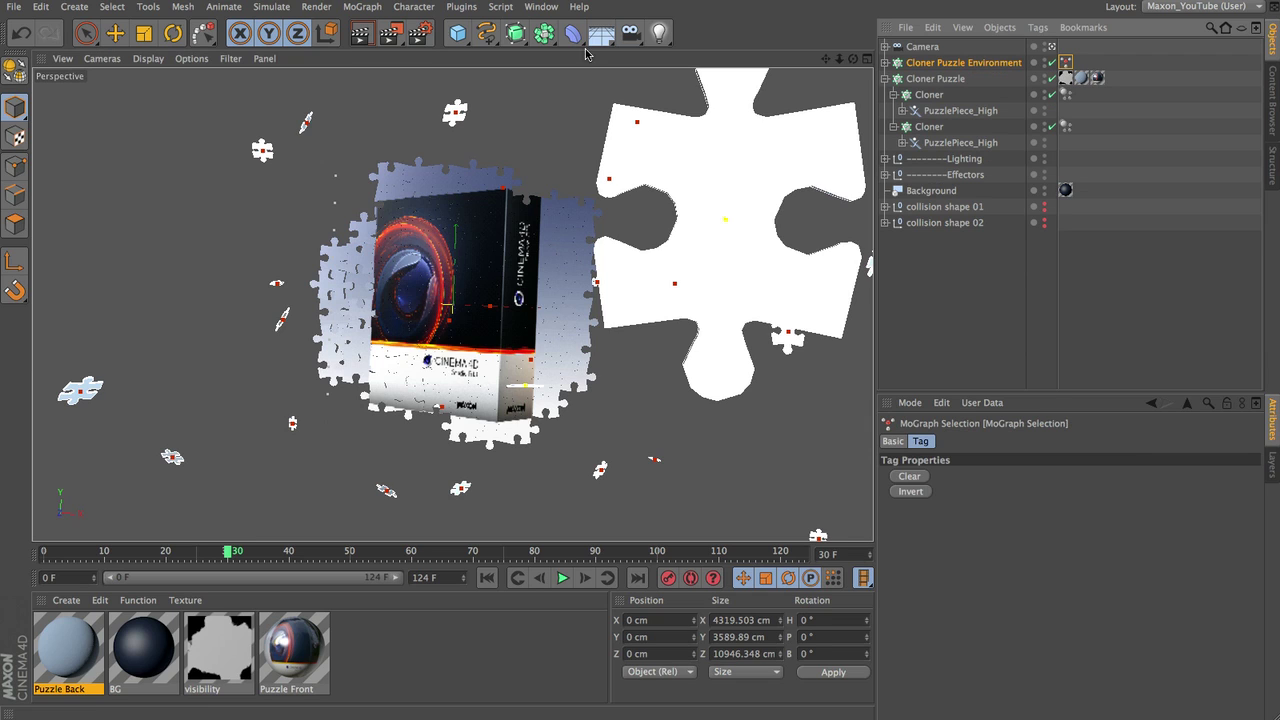
left_click(362, 7)
mouse_move(365, 30)
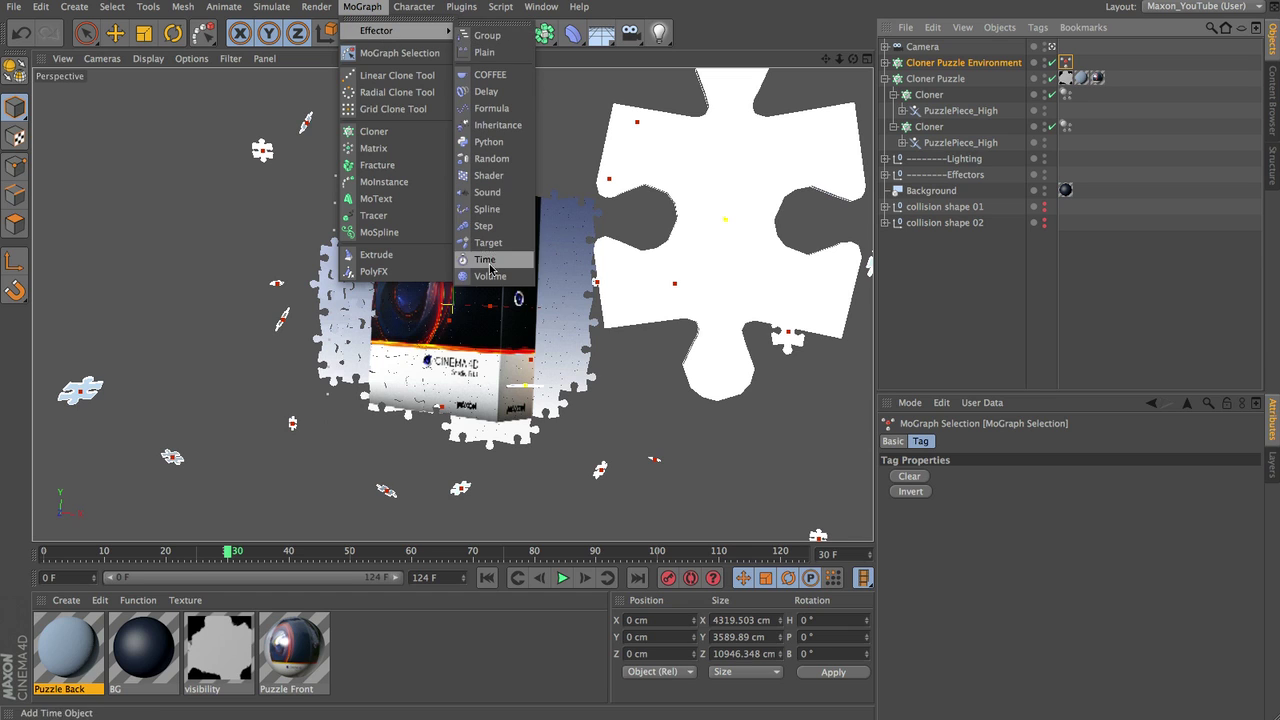
left_click(482, 53)
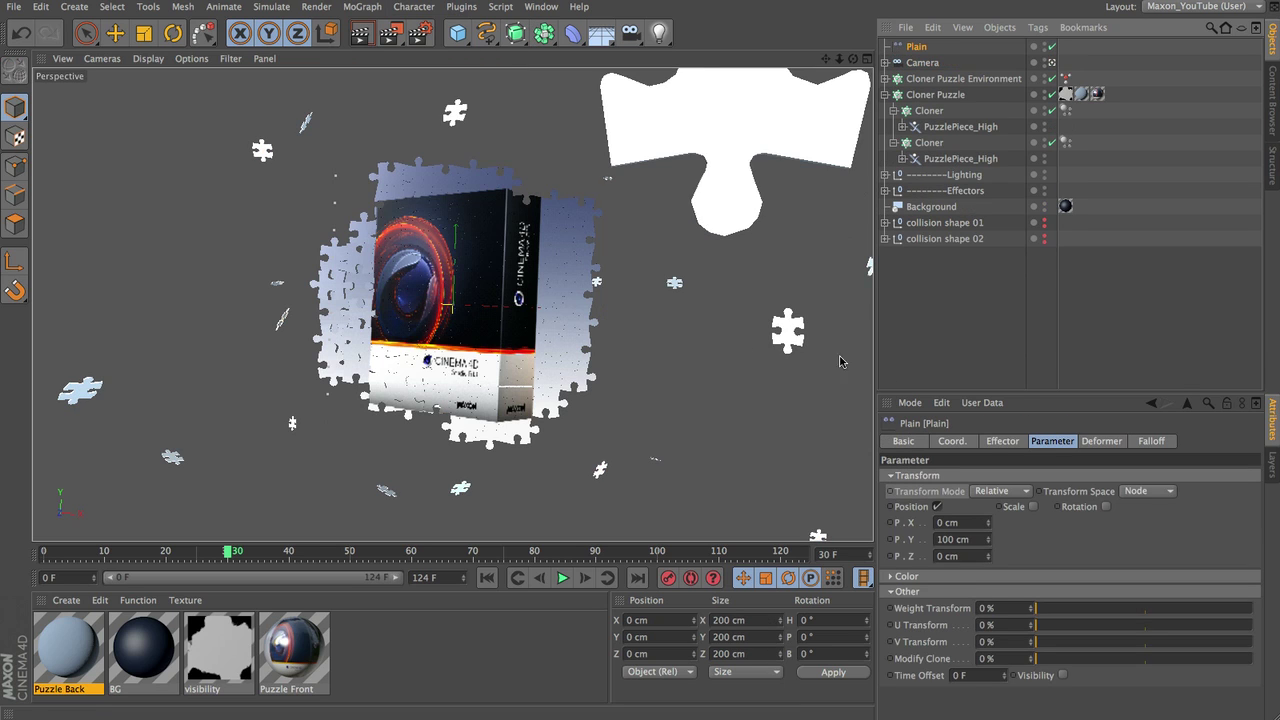
left_click(997, 442)
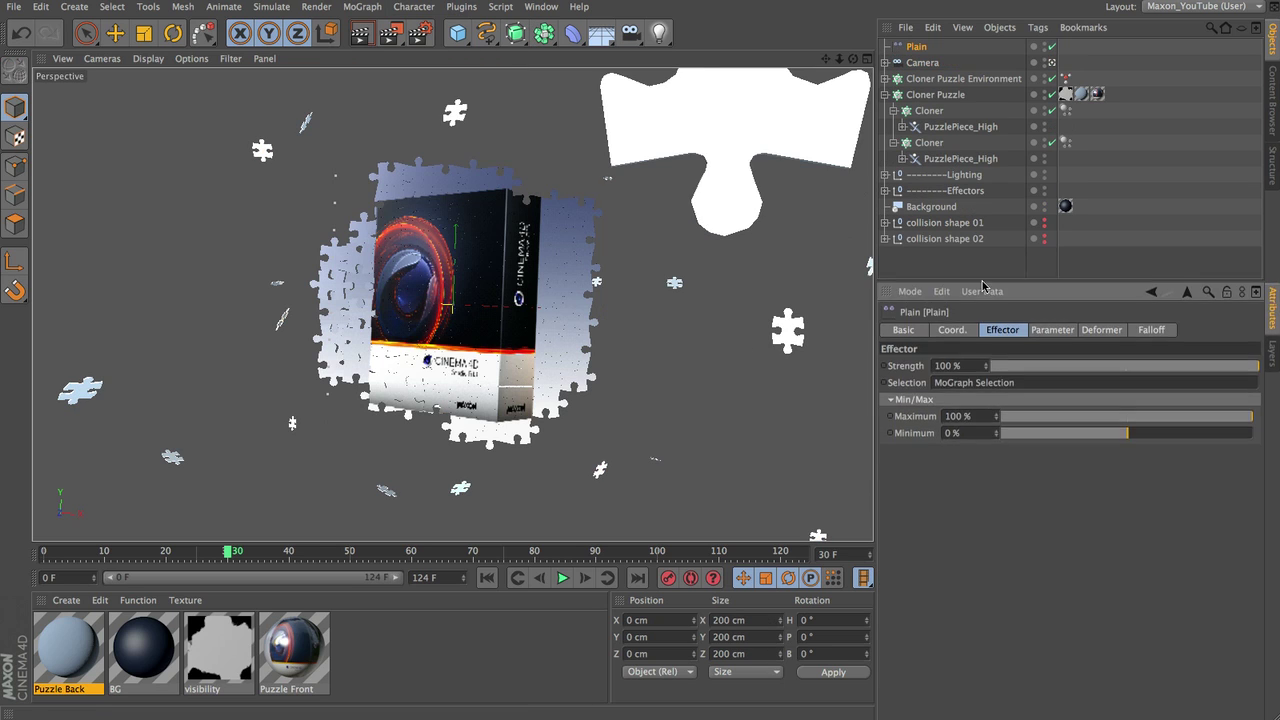
left_click_drag(1016, 384, 934, 384)
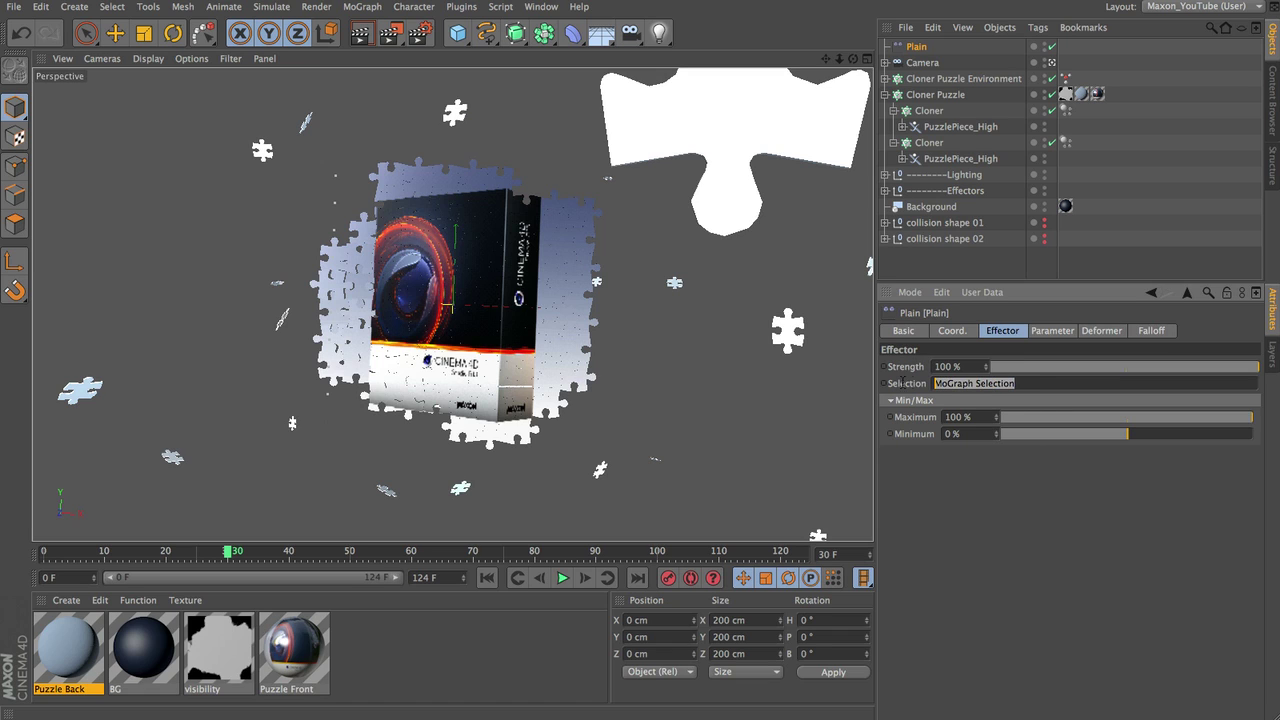
left_click(1066, 78)
left_click(892, 332)
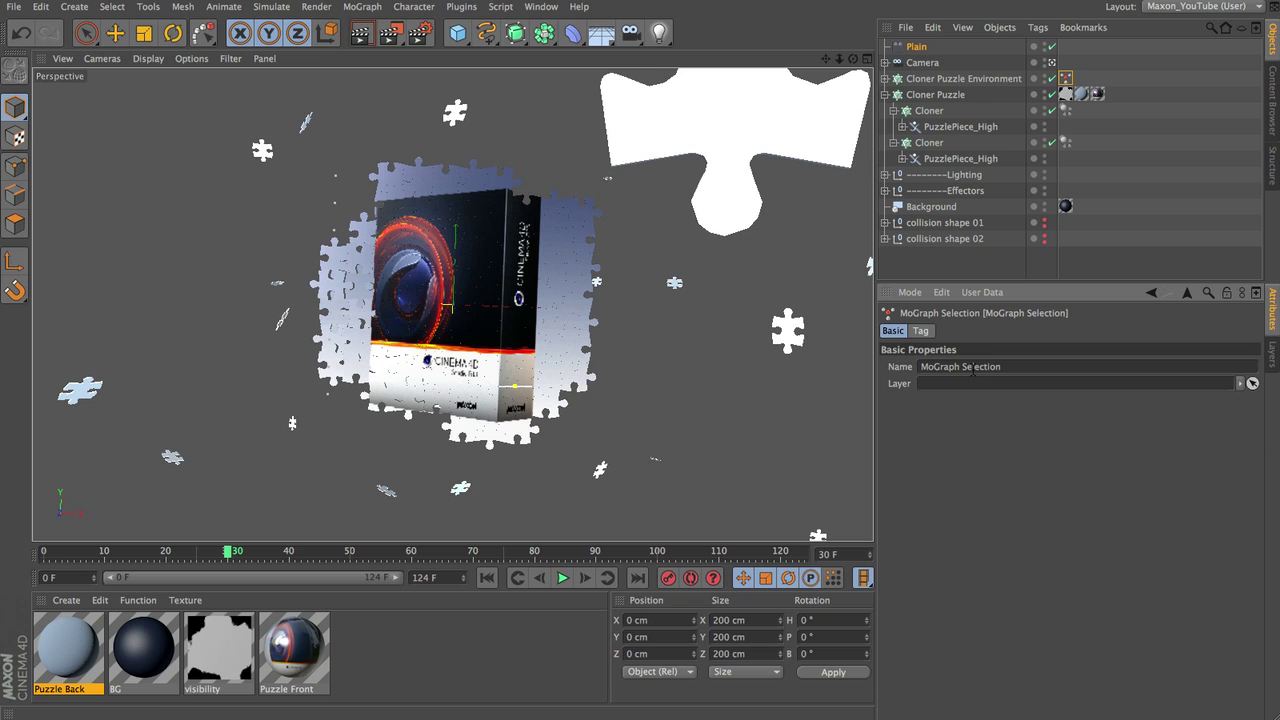
left_click(918, 48)
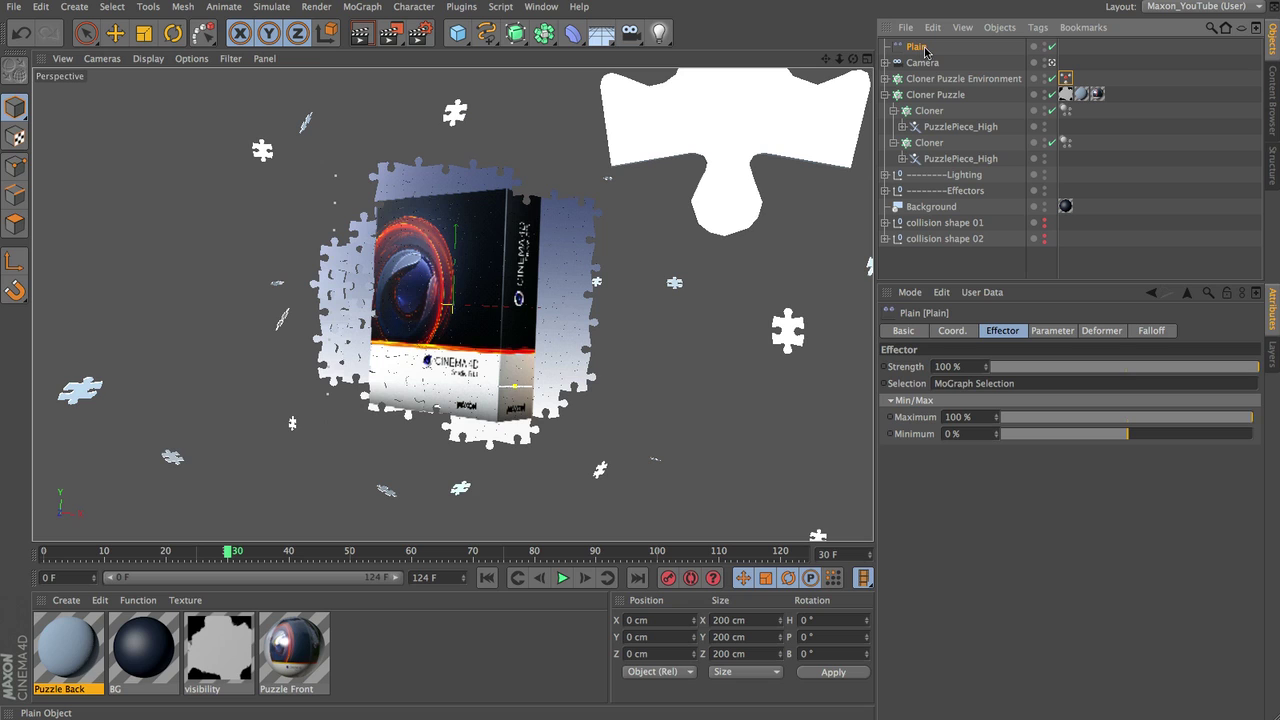
Step: Turn off Position on the Plain effector and enable Scale with a uniform value of -1
left_click(1052, 330)
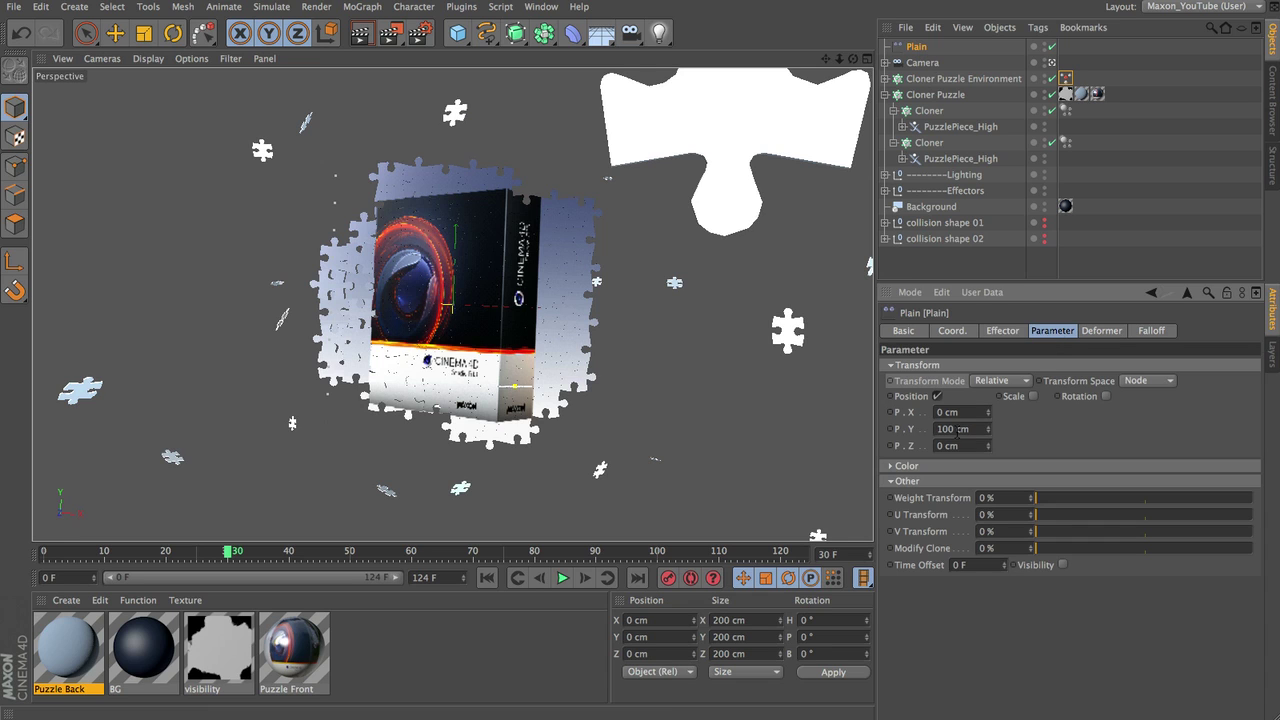
left_click(936, 396)
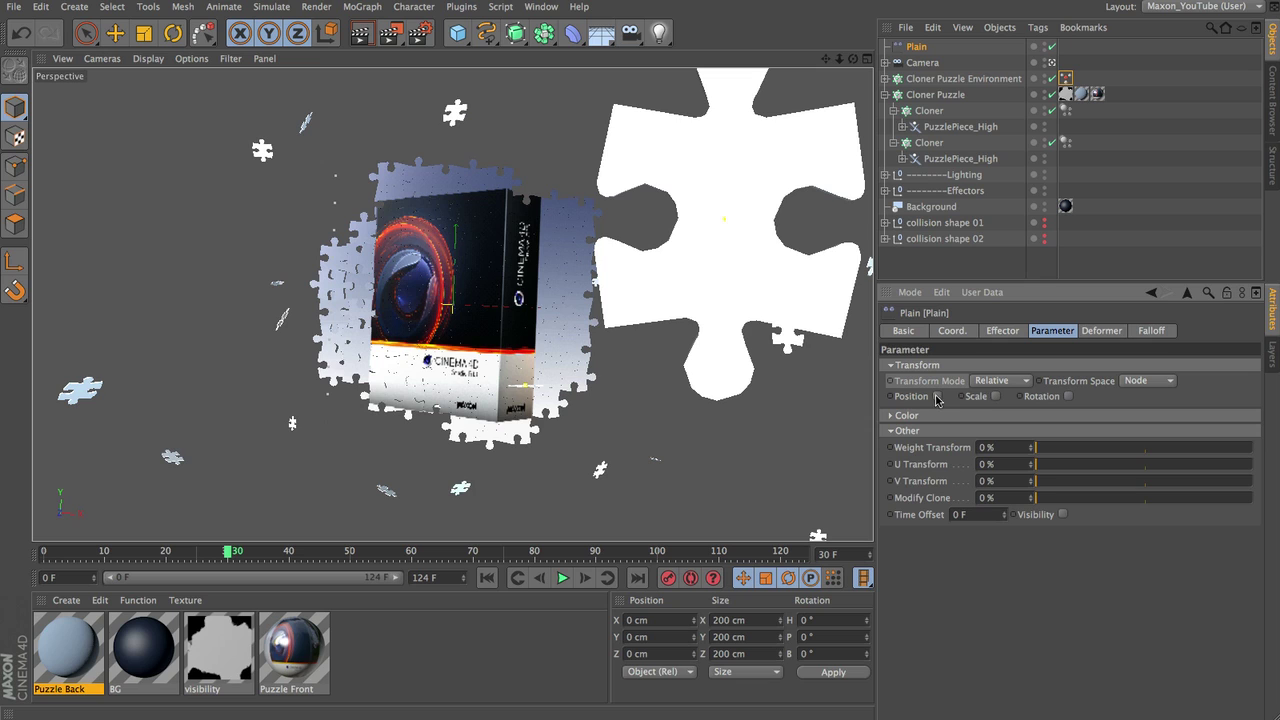
left_click(996, 396)
left_click(1037, 461)
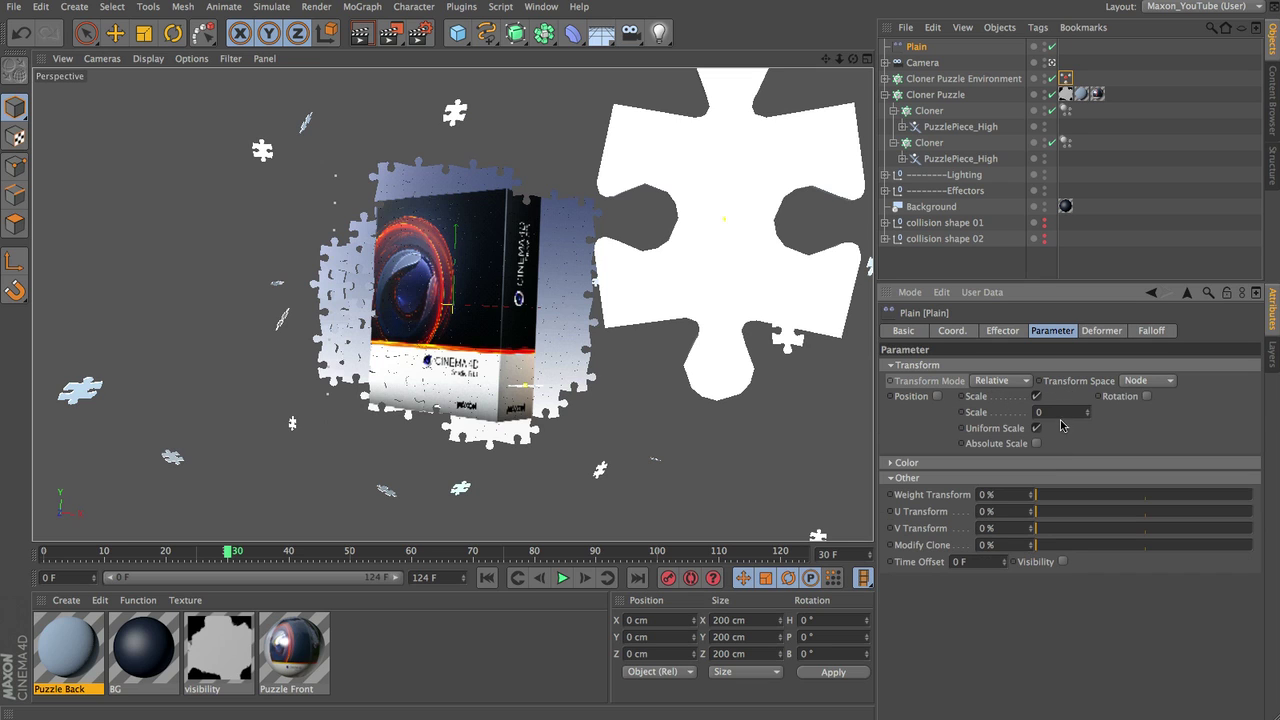
type("-1")
key("Return")
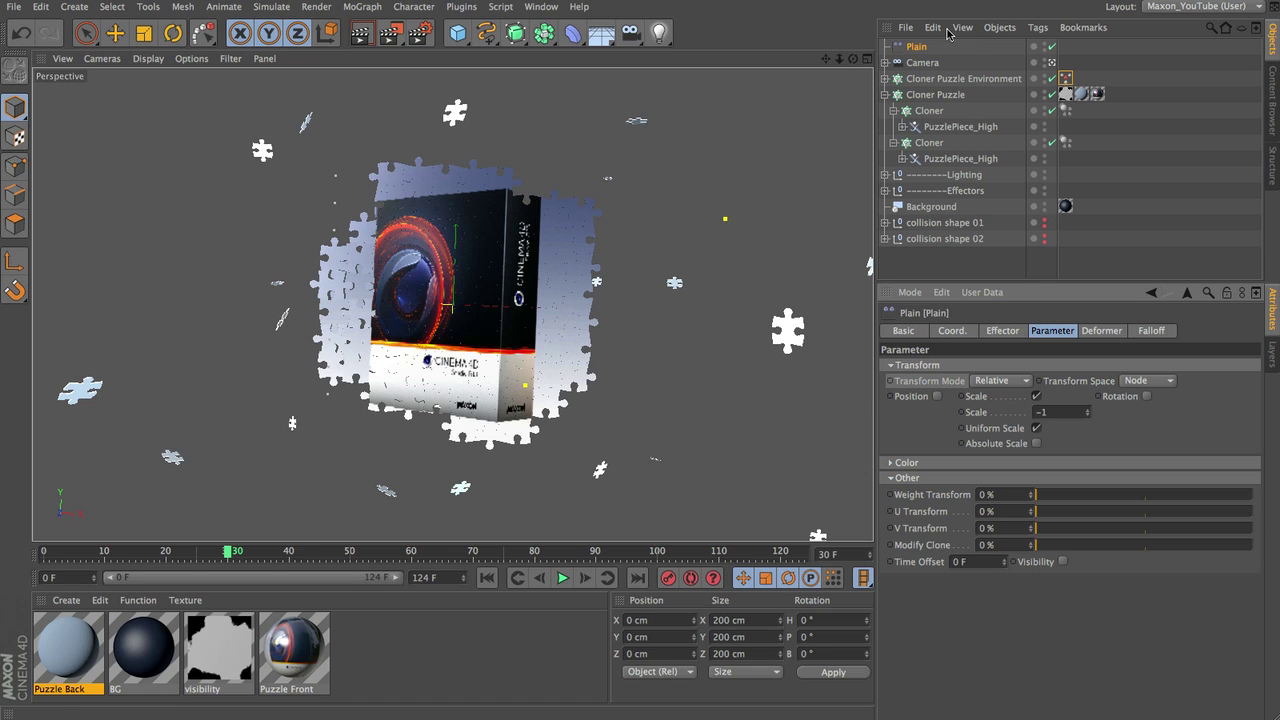
Step: Rename the Plain effector as Plain Environment Hide
double_click(916, 47)
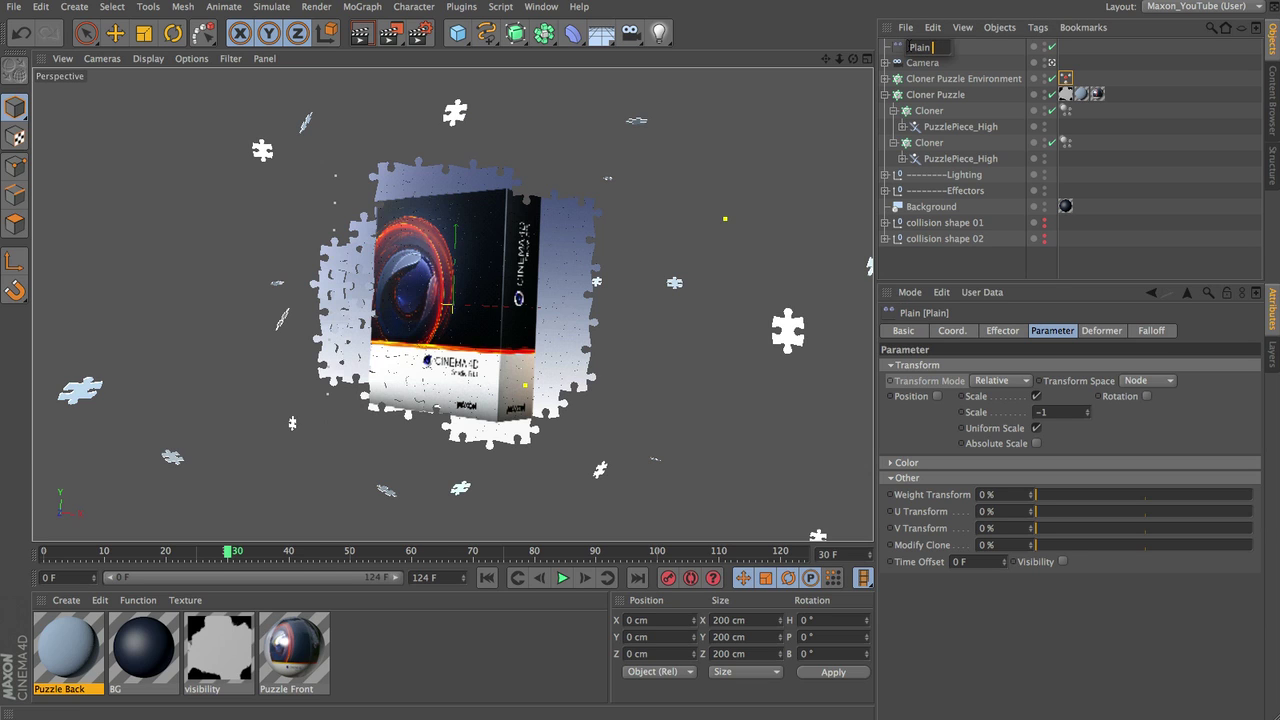
type("Environme")
type("nt Hid")
type("e")
key("Return")
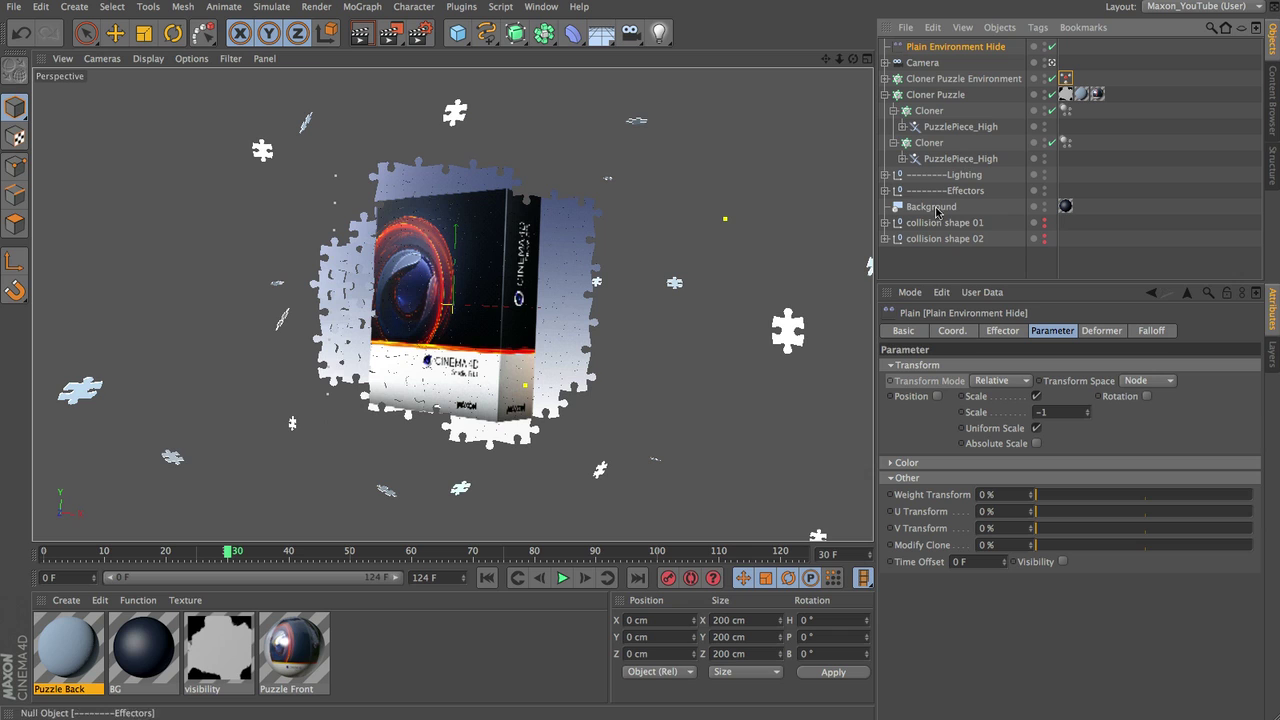
Step: Move Plain Environment Hide into the Effectors null below Random Environment, then collapse the null and clear the selection
left_click(884, 190)
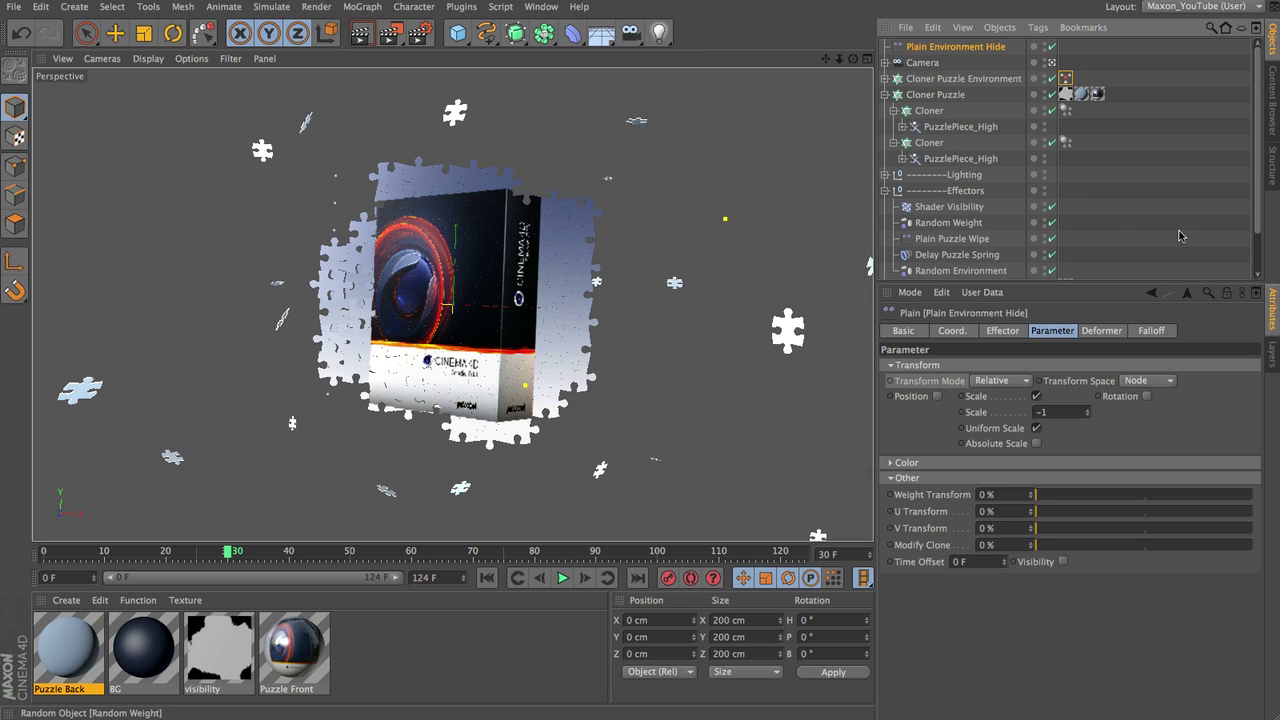
left_click_drag(1184, 284, 1184, 361)
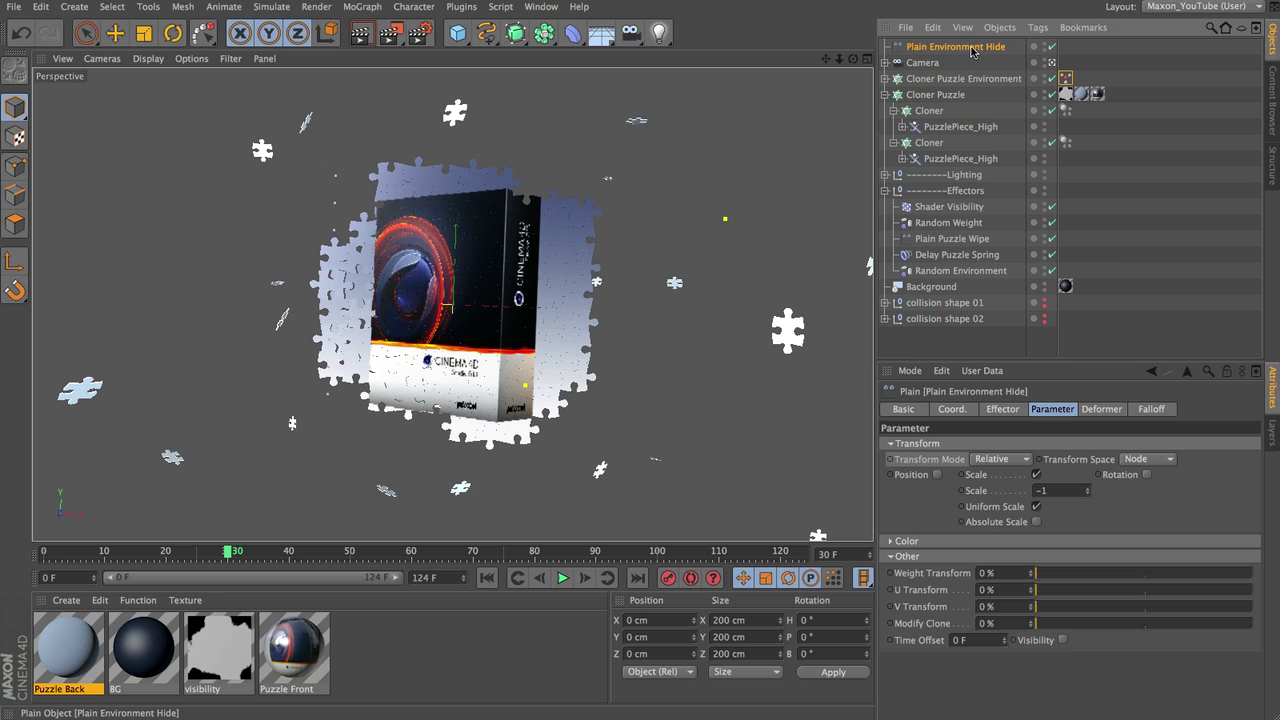
left_click_drag(972, 52, 955, 279)
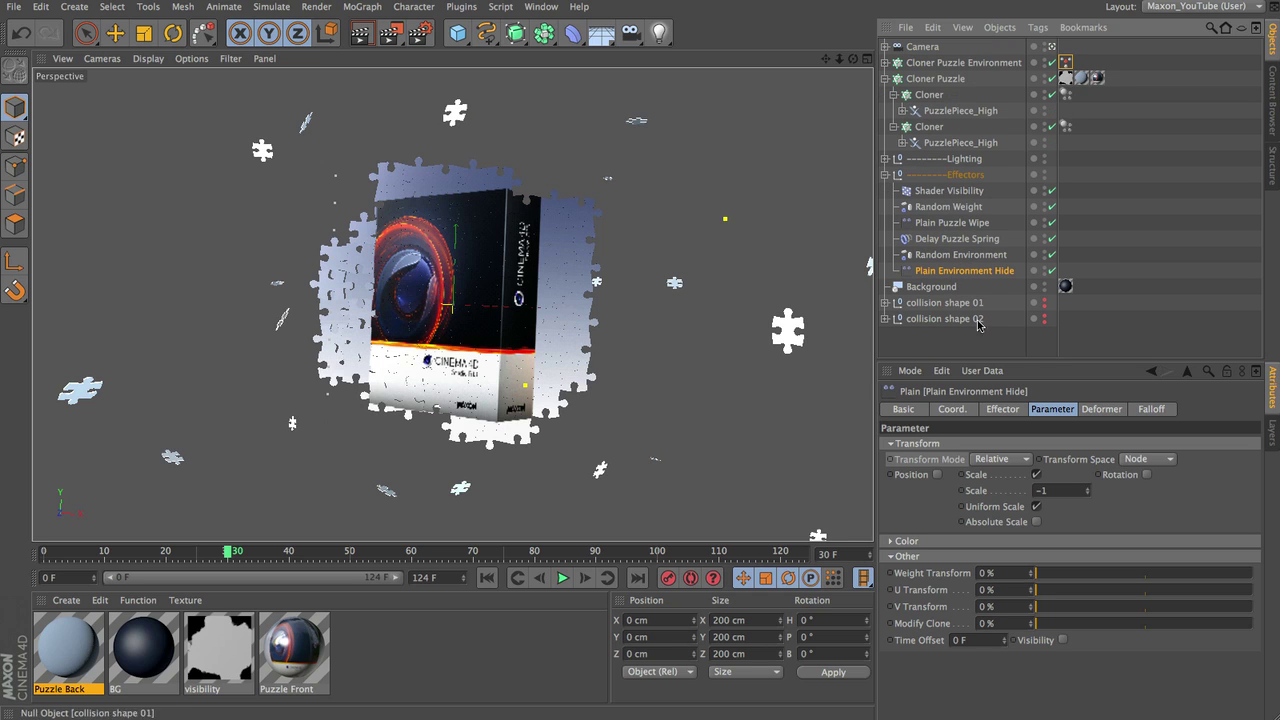
left_click(884, 174)
left_click(1049, 285)
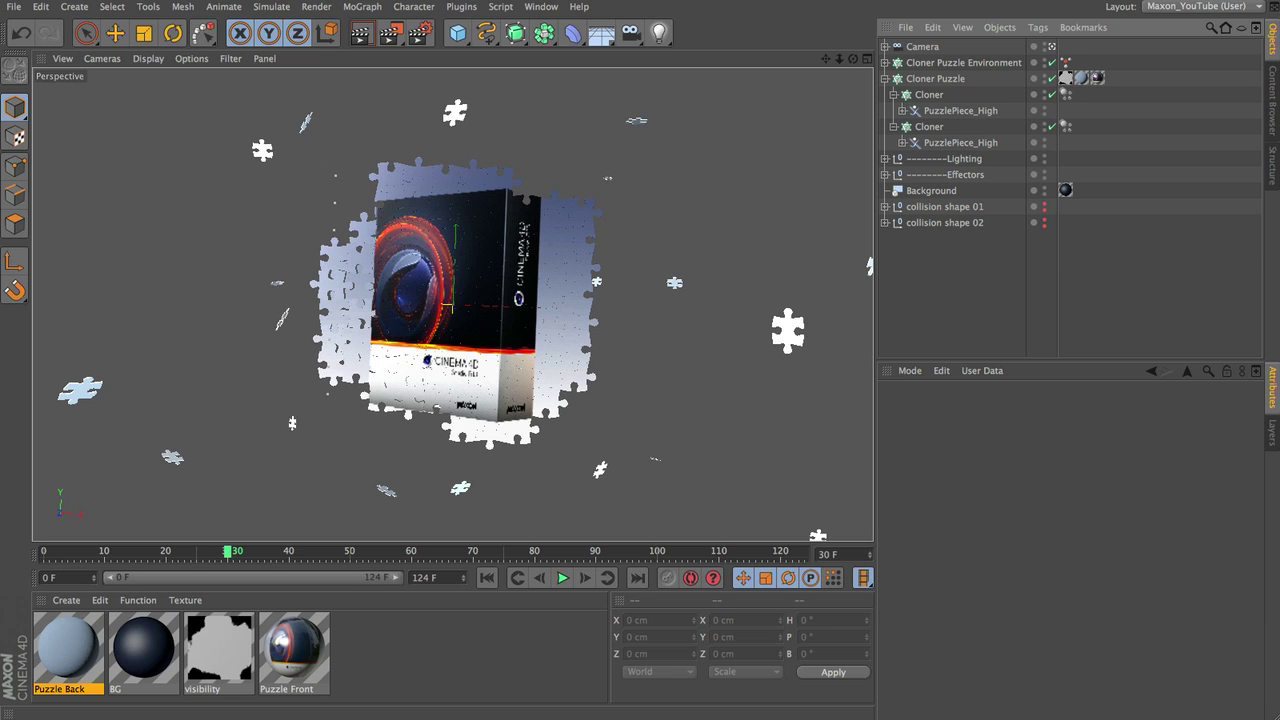
Step: Enable Depth Of Field and Motion Blur in the Physical render settings
left_click(427, 35)
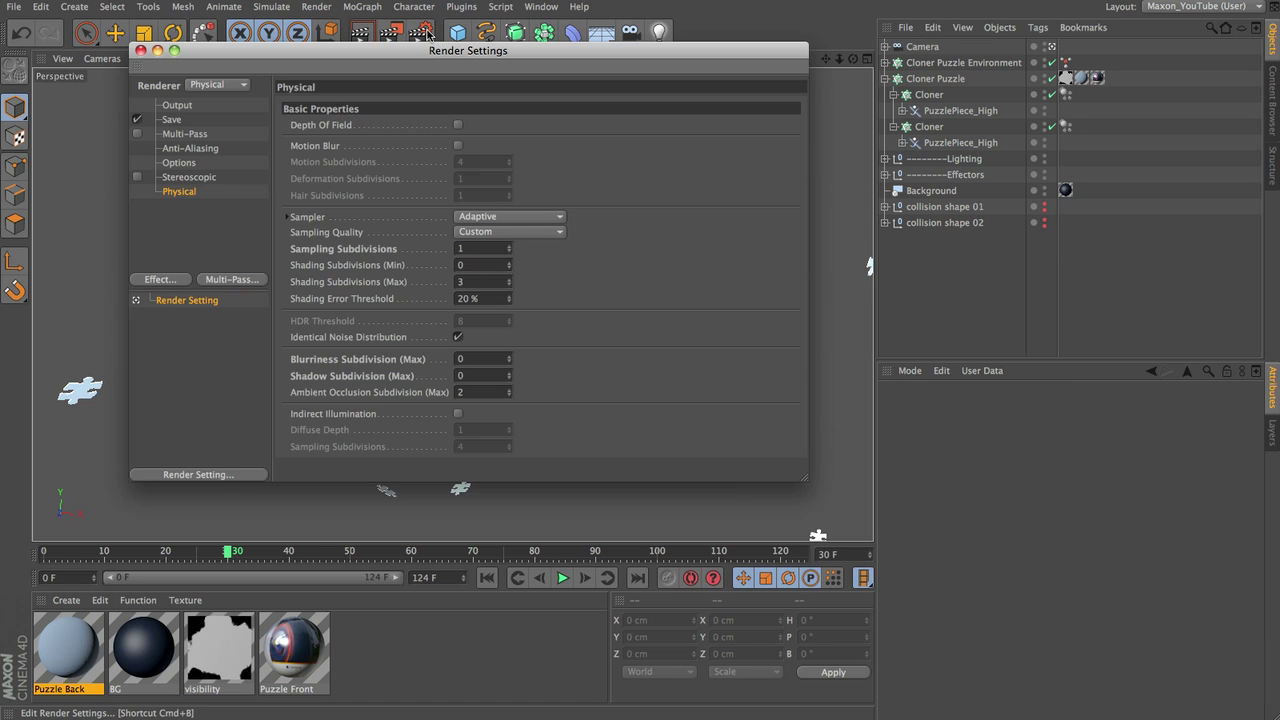
left_click(458, 125)
left_click(458, 147)
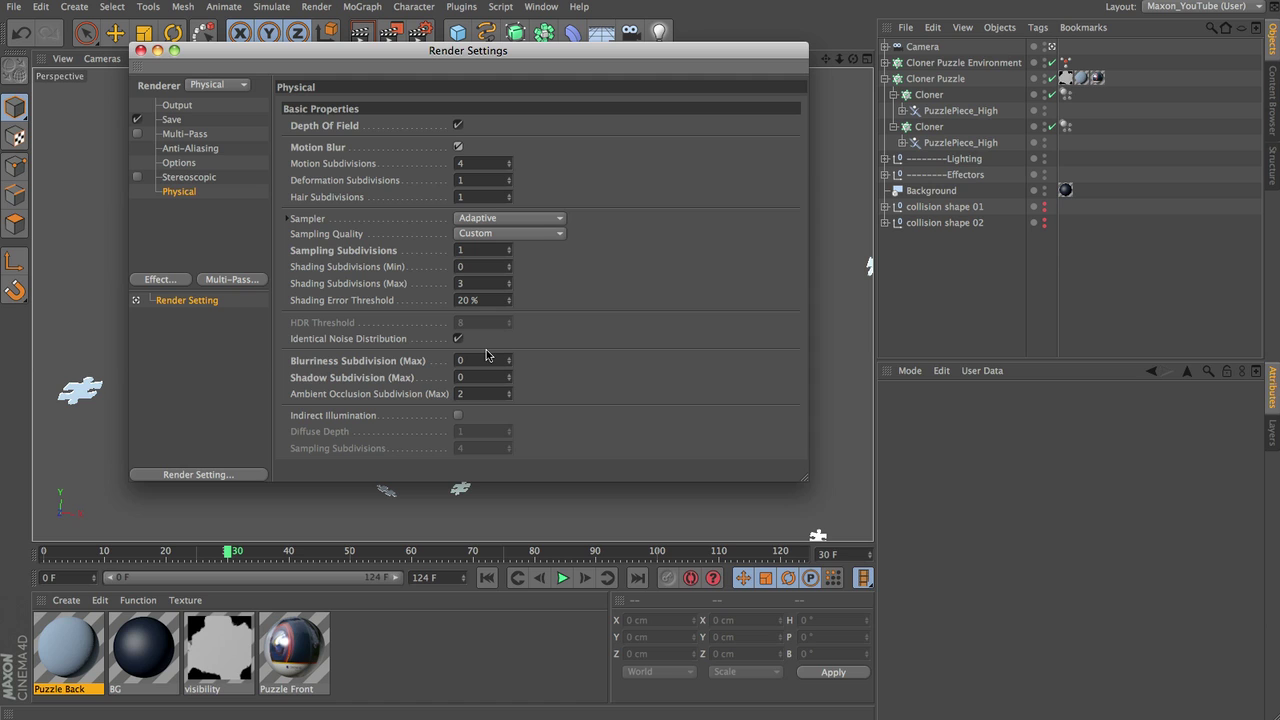
left_click(141, 50)
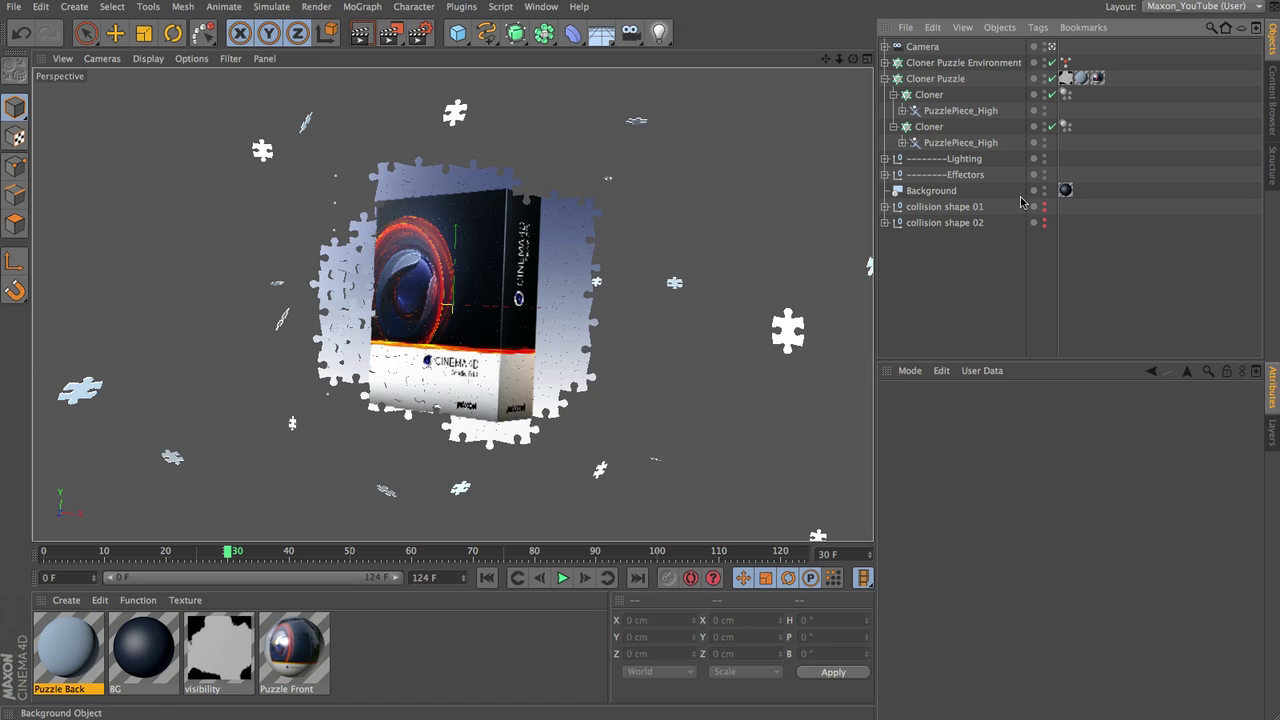
Step: Enable Movie Camera in the Camera's physical properties and set its Shutter Angle to 360°
left_click(922, 47)
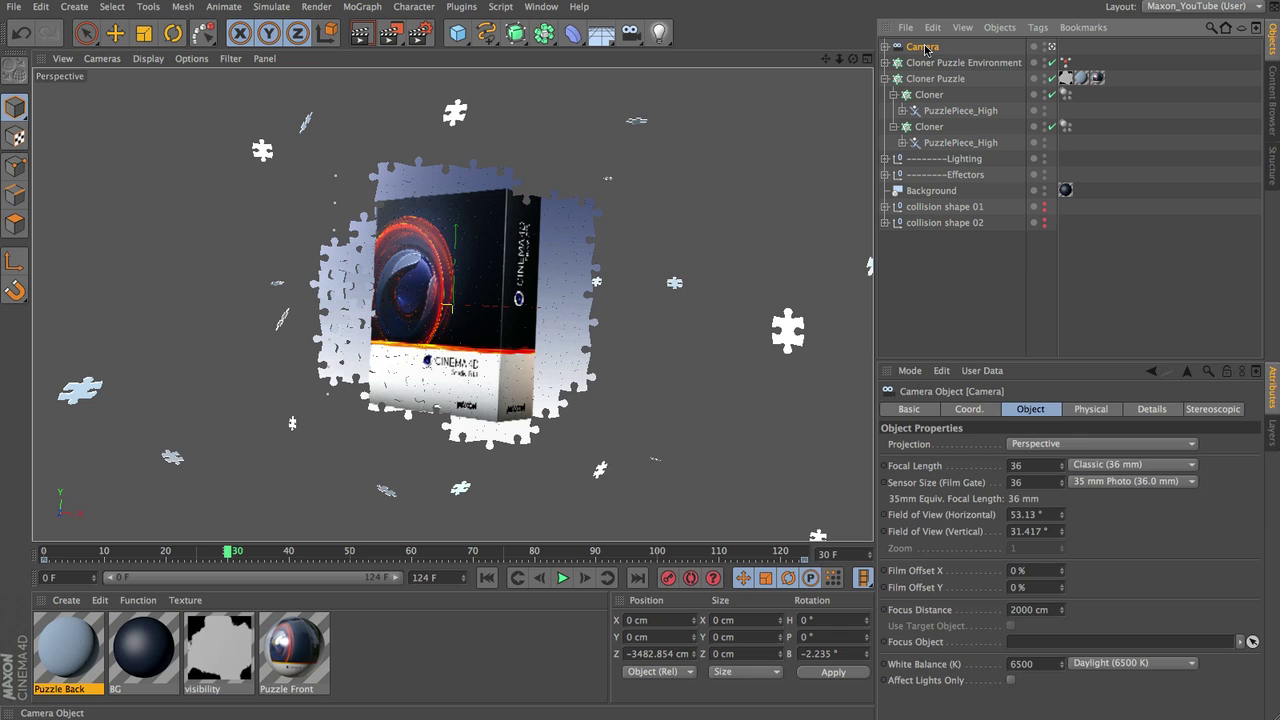
left_click(1099, 417)
left_click_drag(1106, 362, 1105, 279)
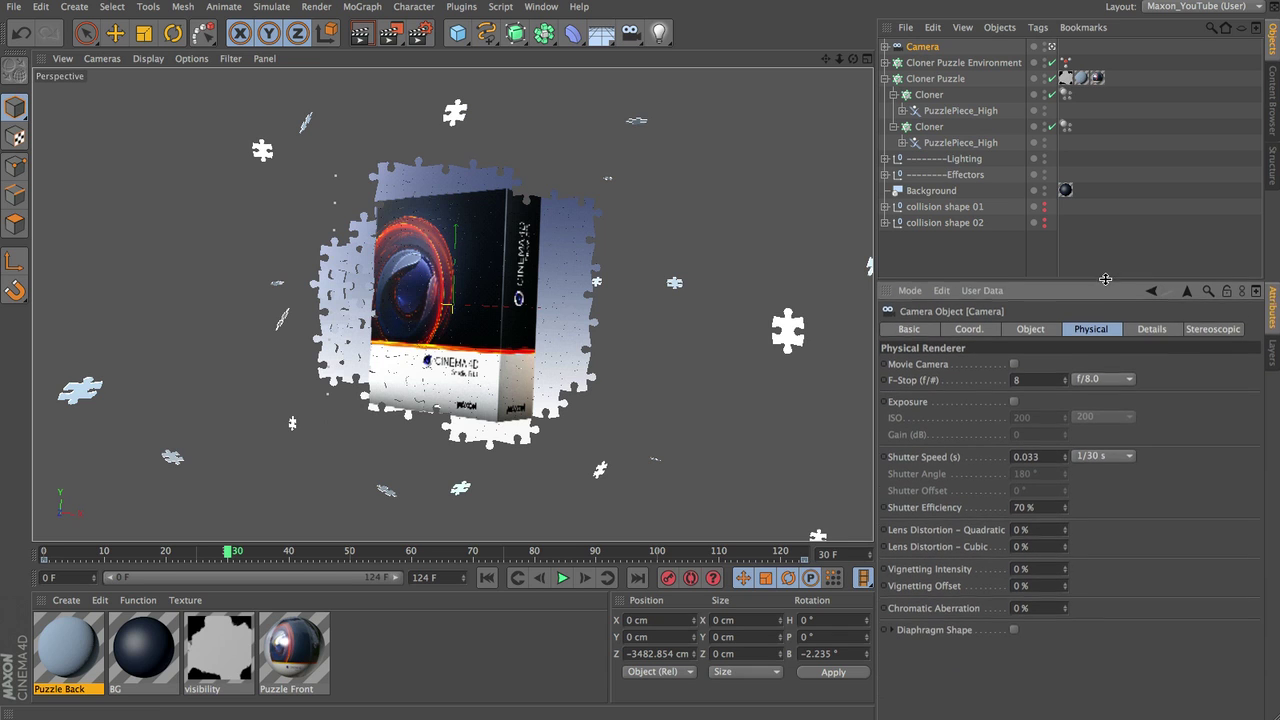
left_click(1014, 364)
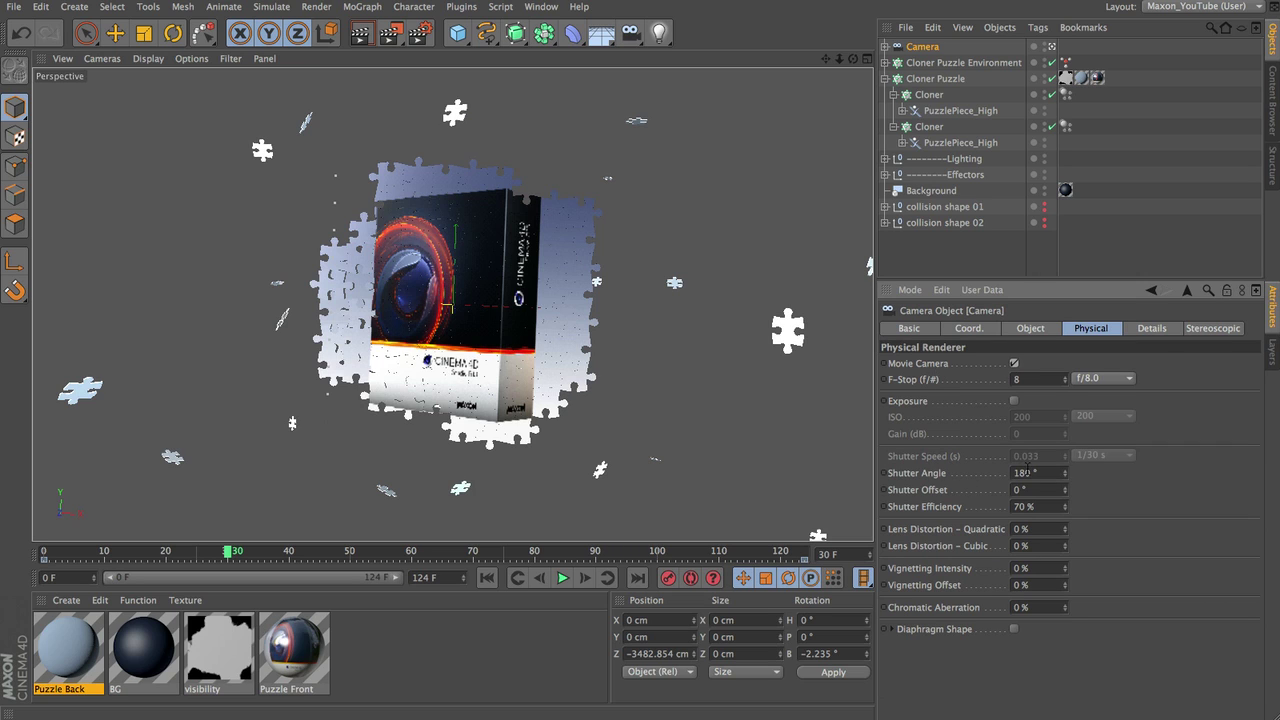
double_click(1028, 472)
type("360")
key("Return")
Step: Review the Motion Subdivisions value in the Physical render settings
left_click(409, 33)
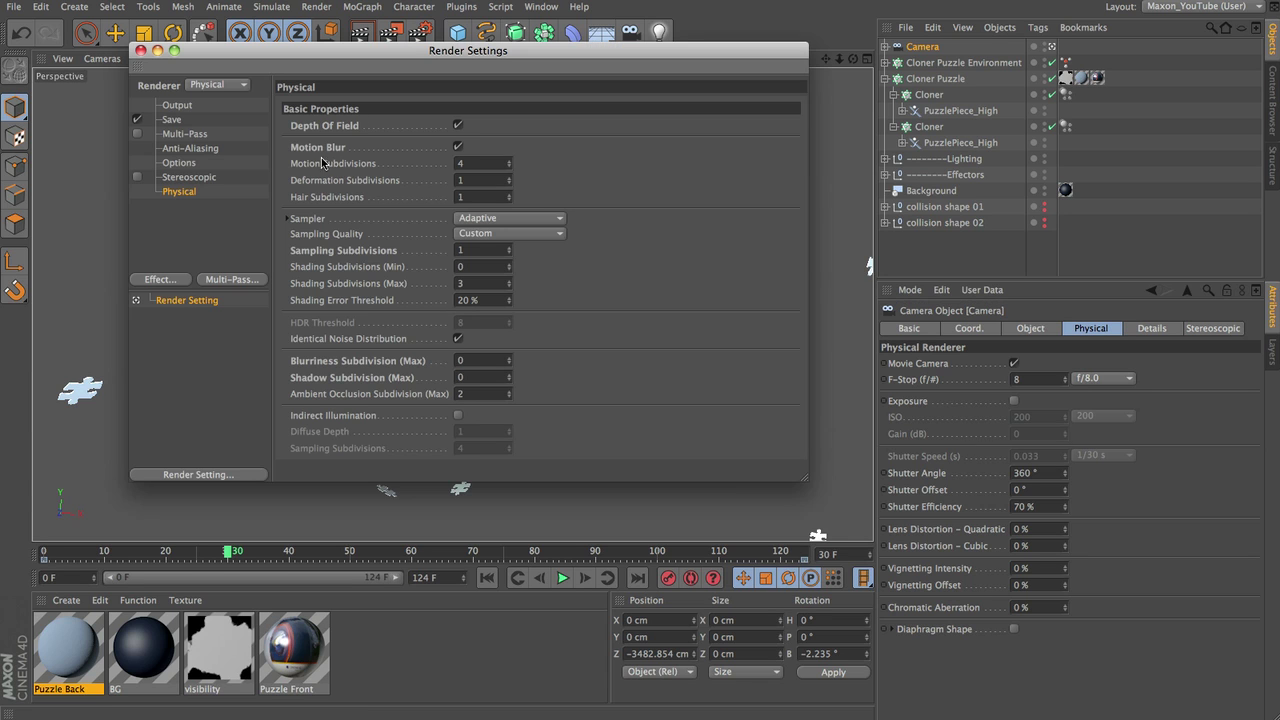
left_click(462, 163)
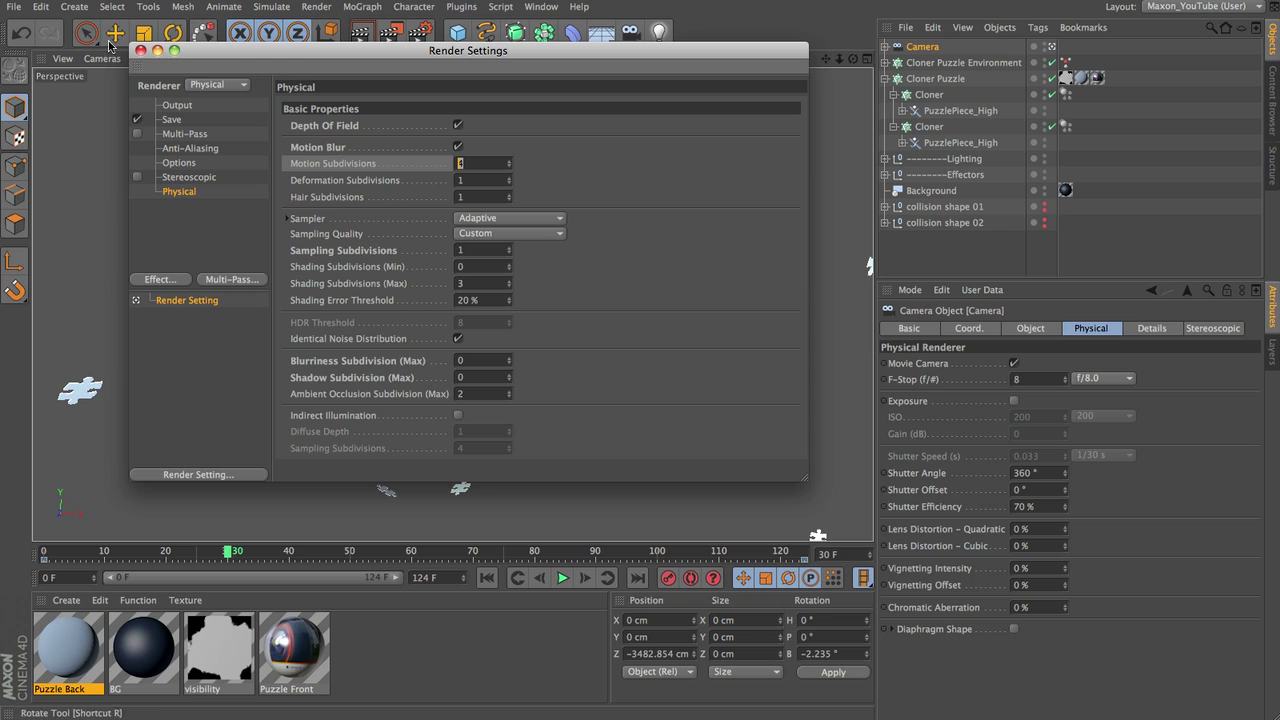
left_click(141, 50)
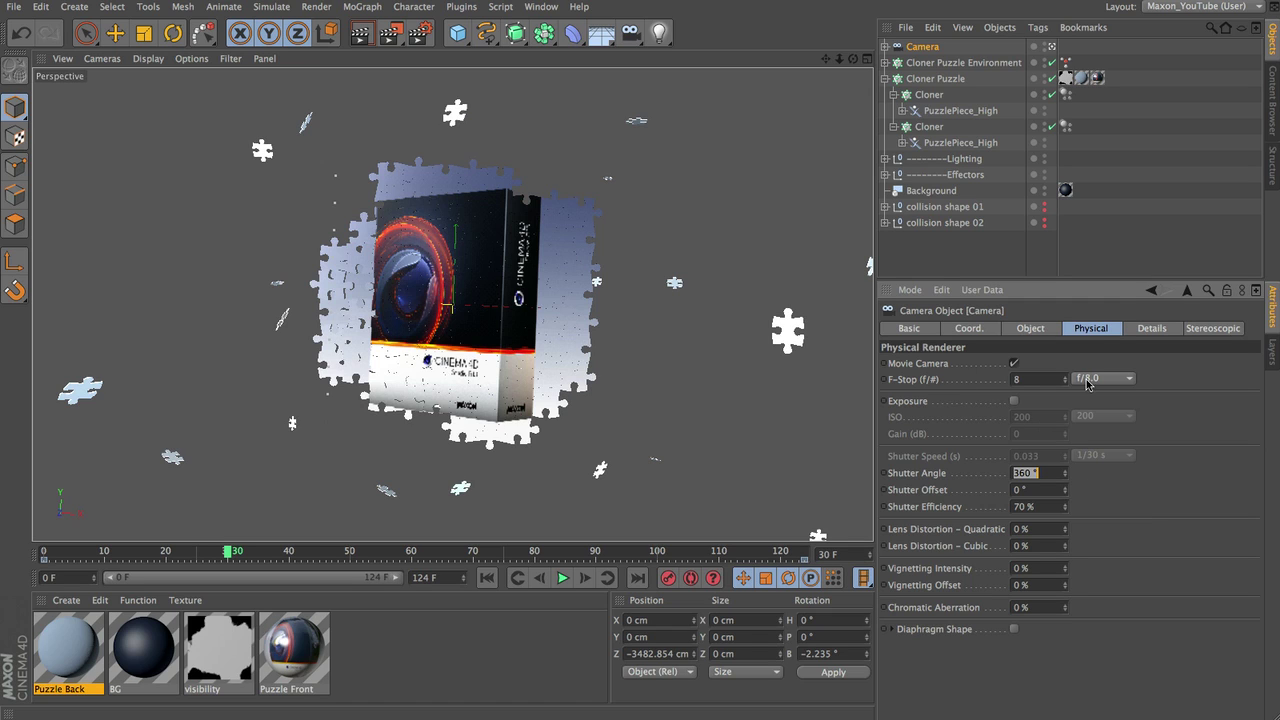
Step: Set the Camera's F-Stop to 0.5 and render a preview of the view
left_click(1030, 380)
type("0.5")
key("Return")
double_click(1026, 380)
key("Return")
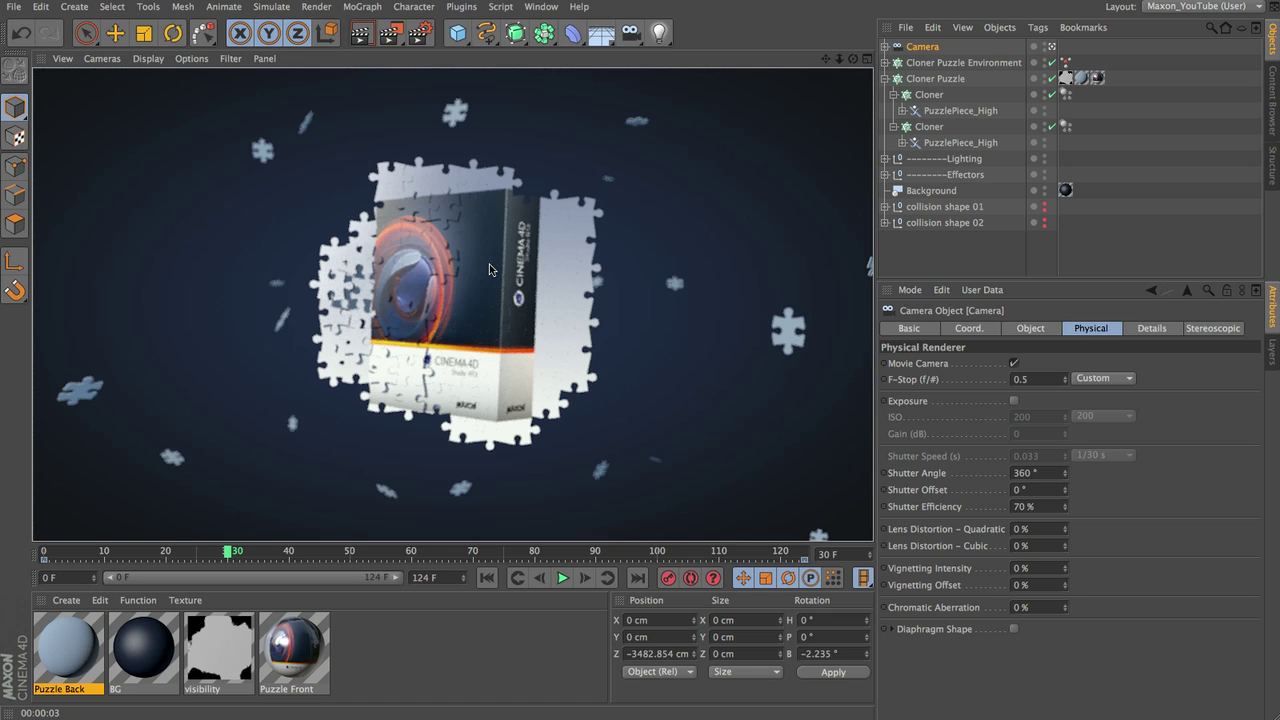
Step: Assign Cloner Puzzle as the Camera's Focus Object in its object properties
left_click(1138, 330)
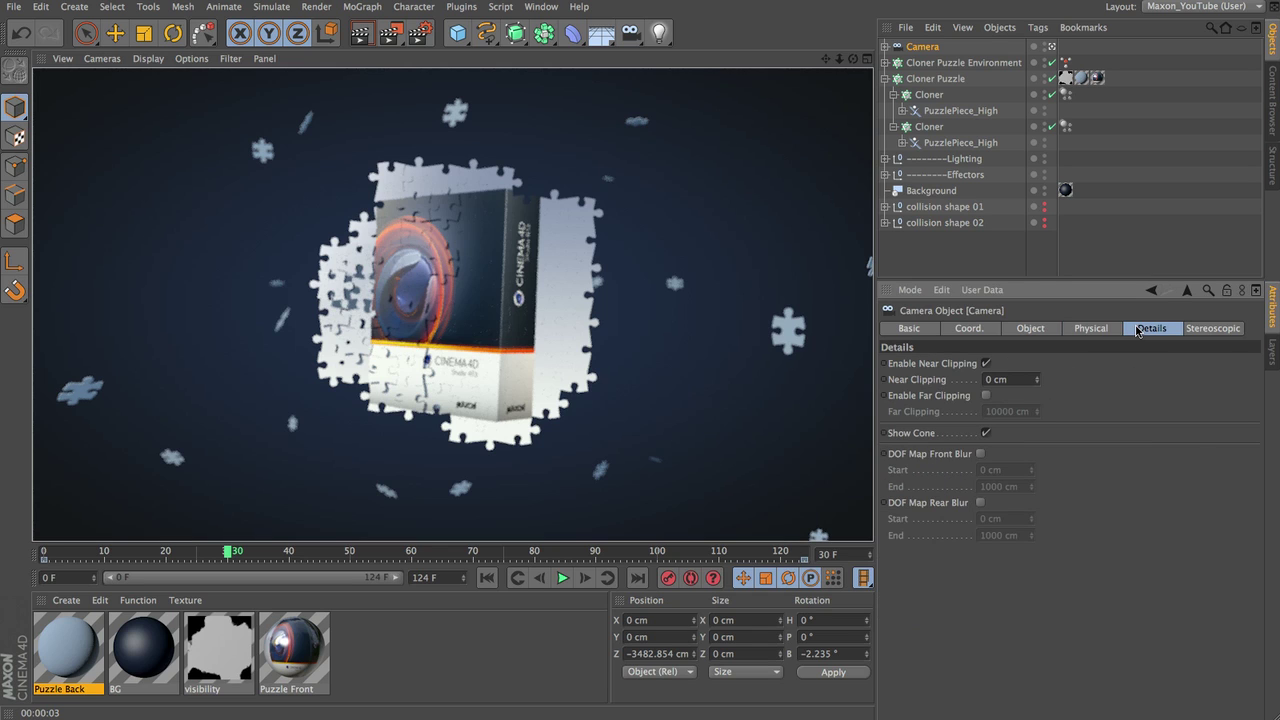
left_click(1038, 333)
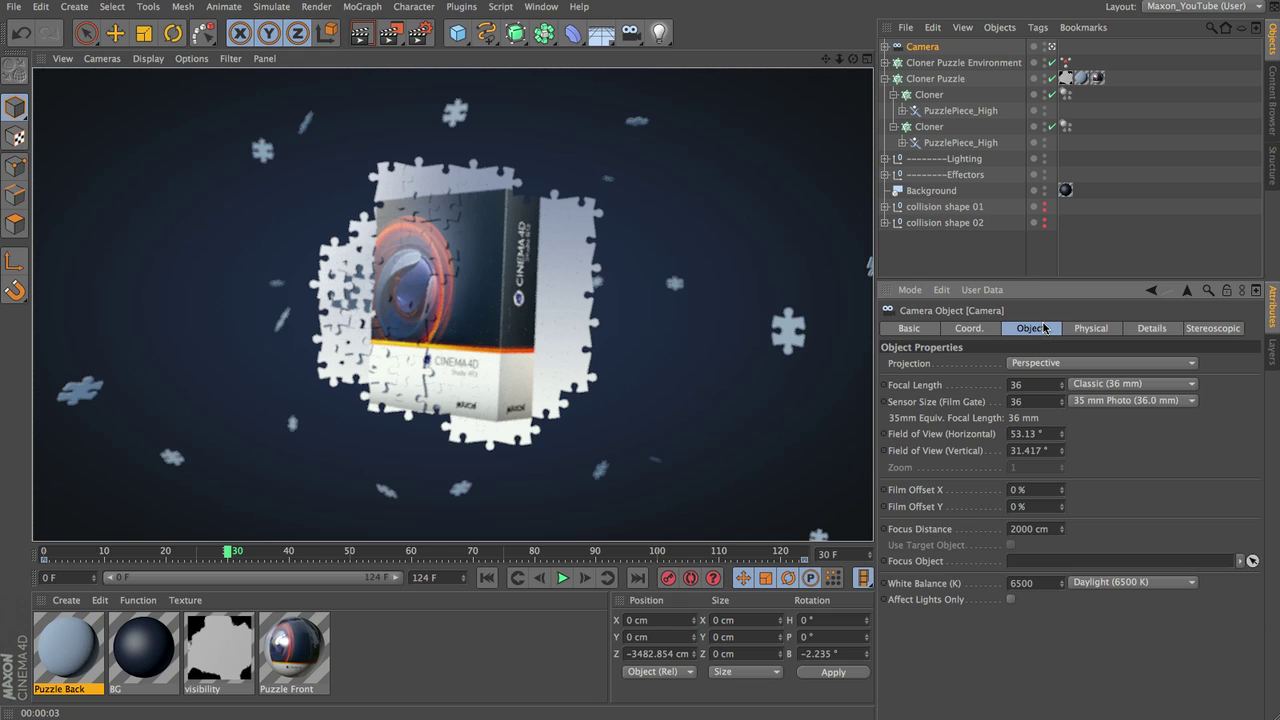
left_click(918, 533)
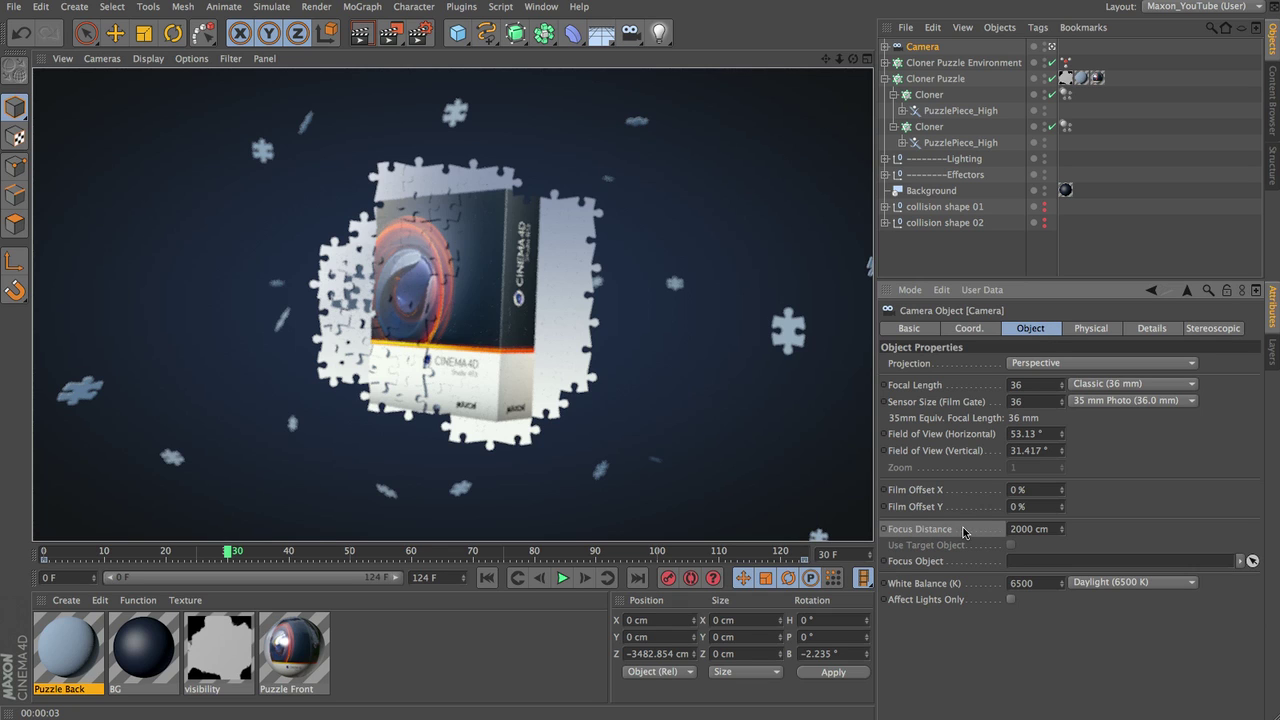
left_click(1053, 530)
left_click(903, 565)
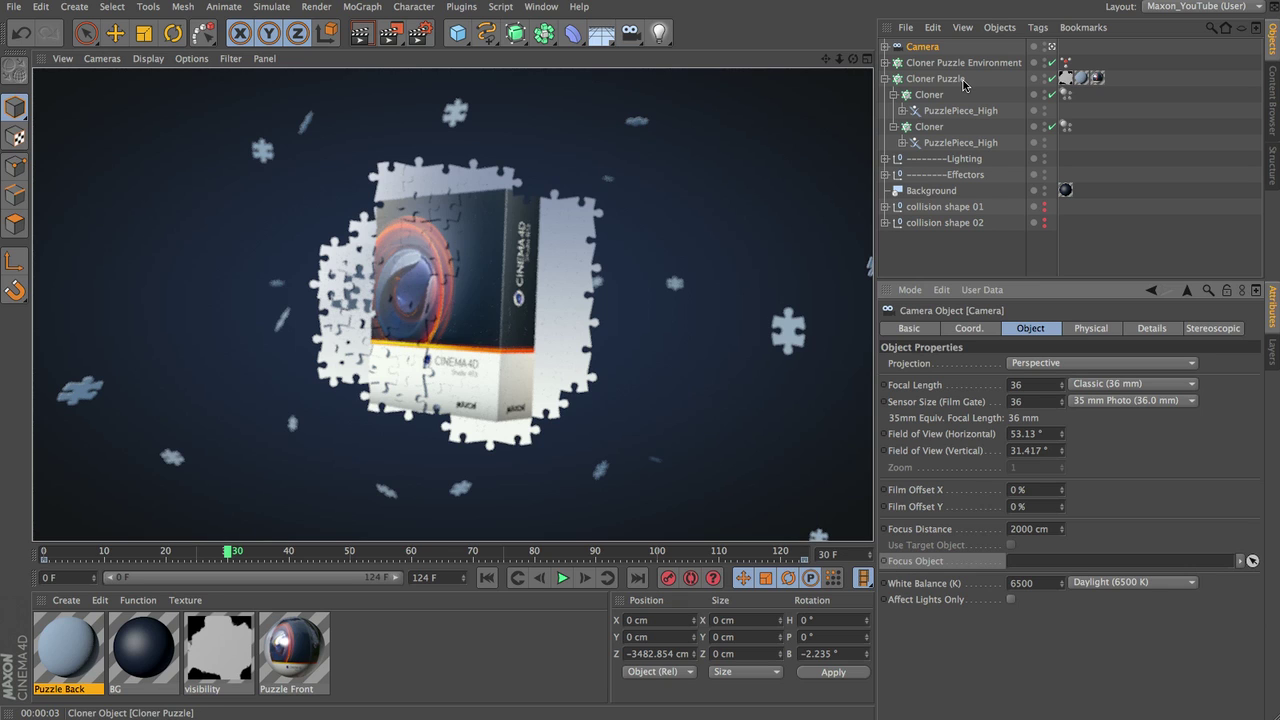
left_click_drag(950, 80, 1057, 565)
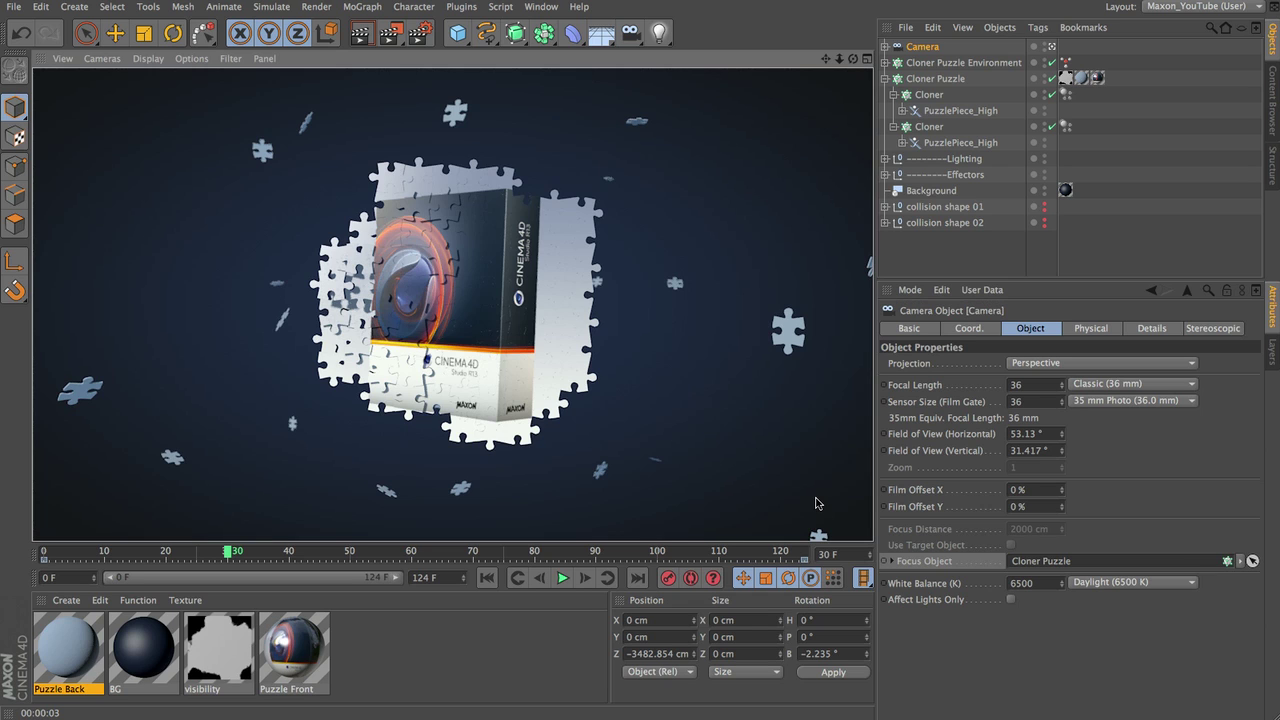
Step: Preview-render the view at frame 0 and frame 114 to check the focus, and return to the animation start
left_click(488, 578)
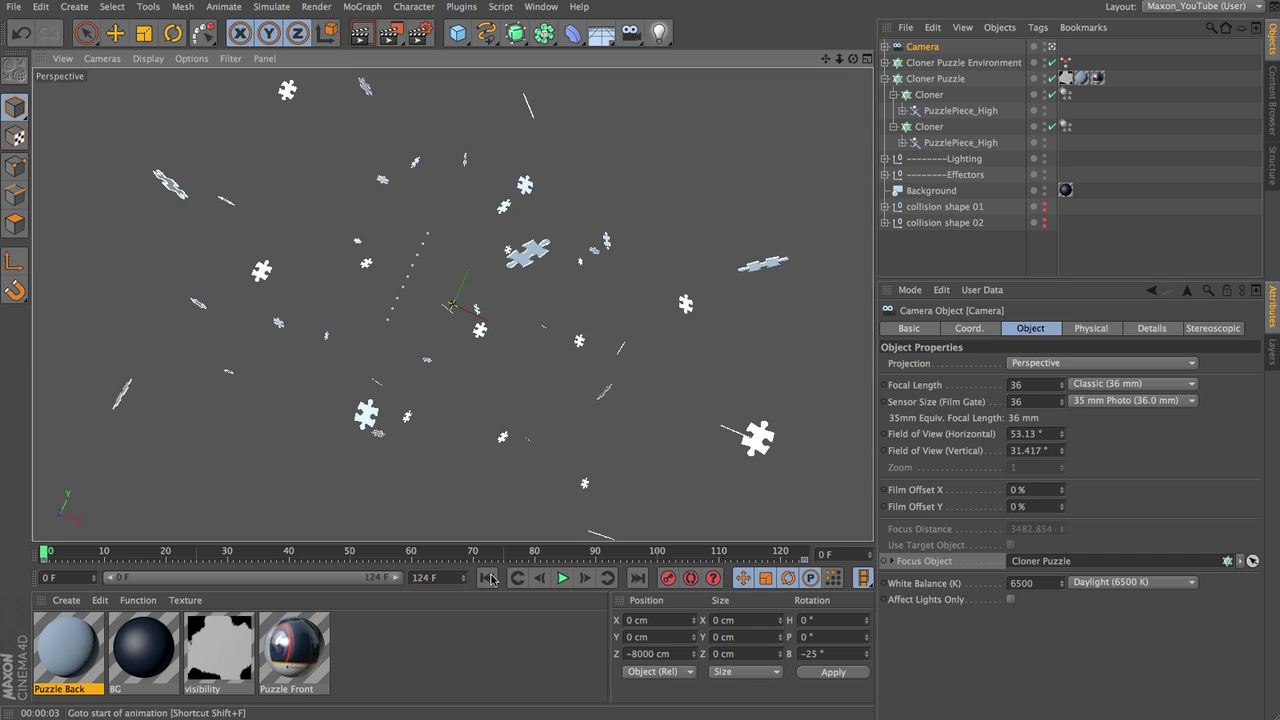
key("ctrl+r")
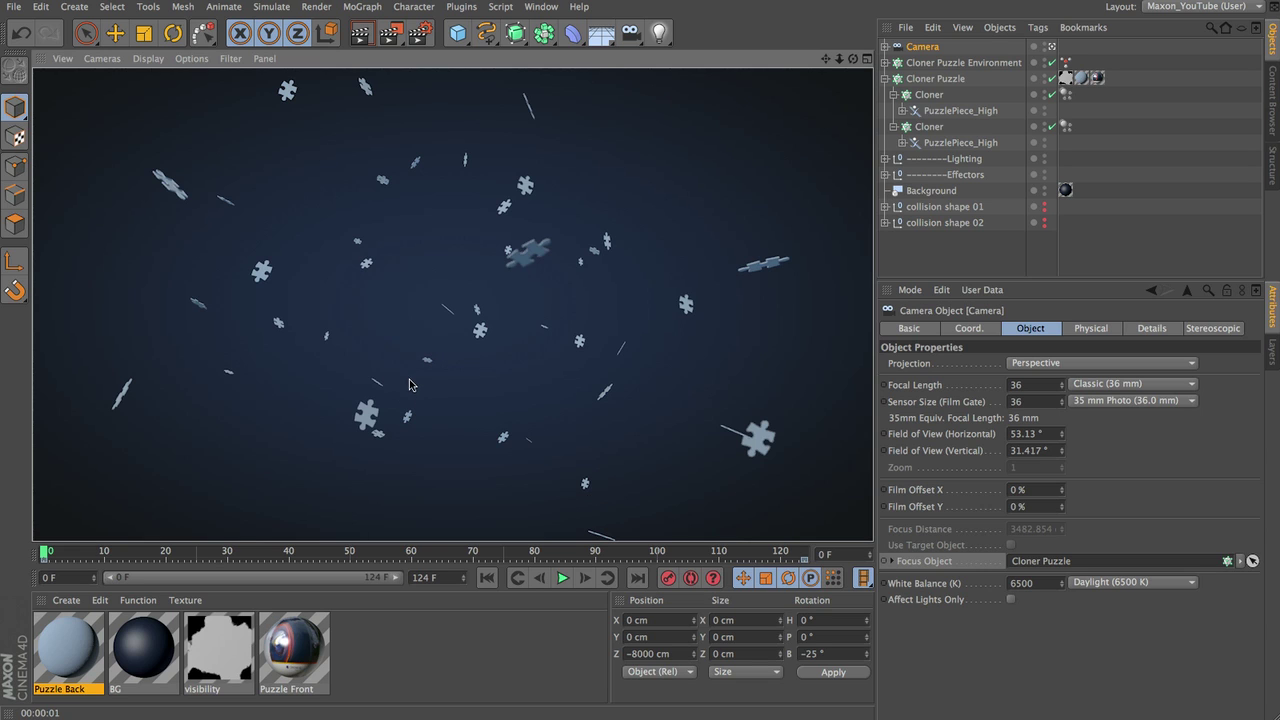
left_click_drag(493, 553, 745, 556)
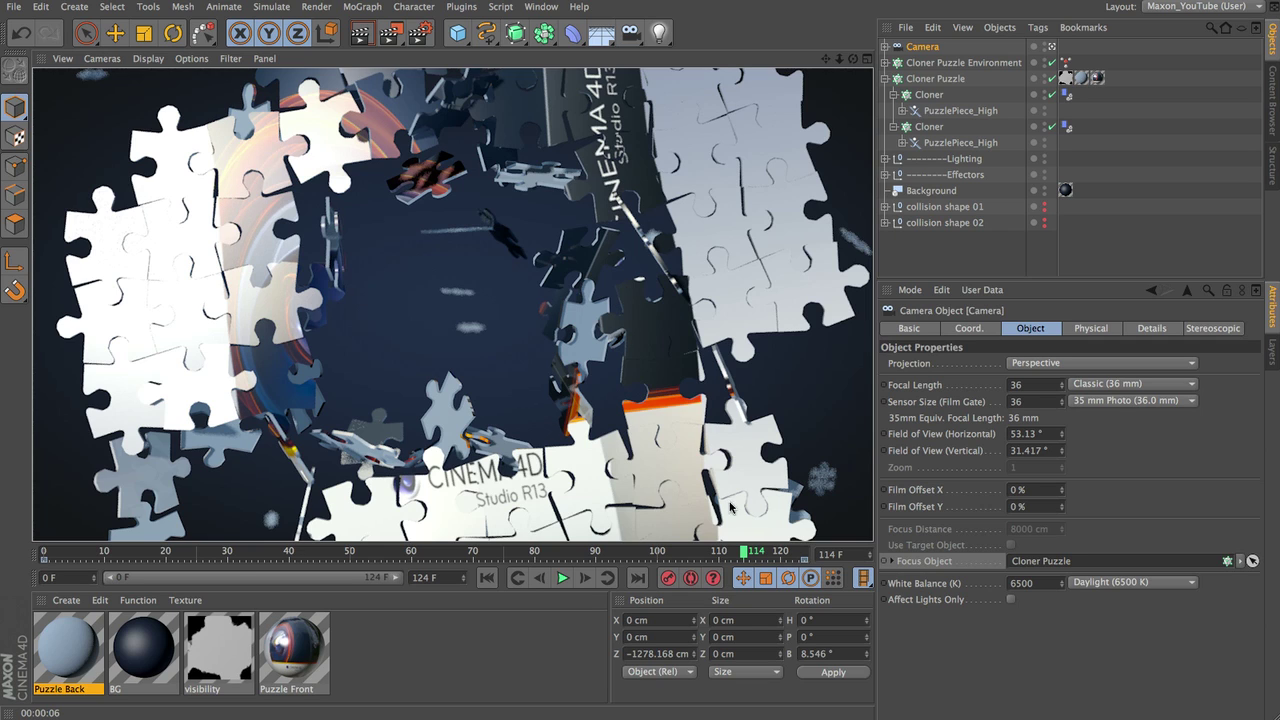
left_click(494, 579)
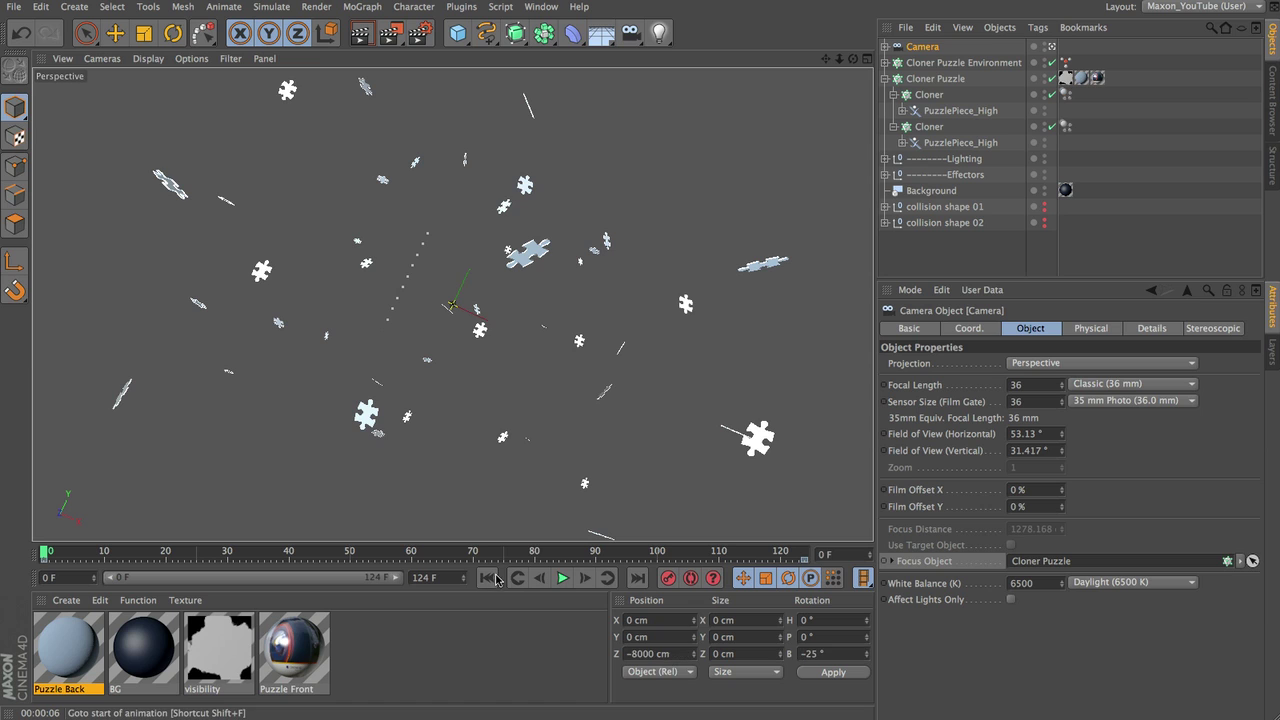
Step: Check the output size in the render settings and set the Physical renderer's Sampling Quality to Medium
left_click(418, 33)
left_click(172, 119)
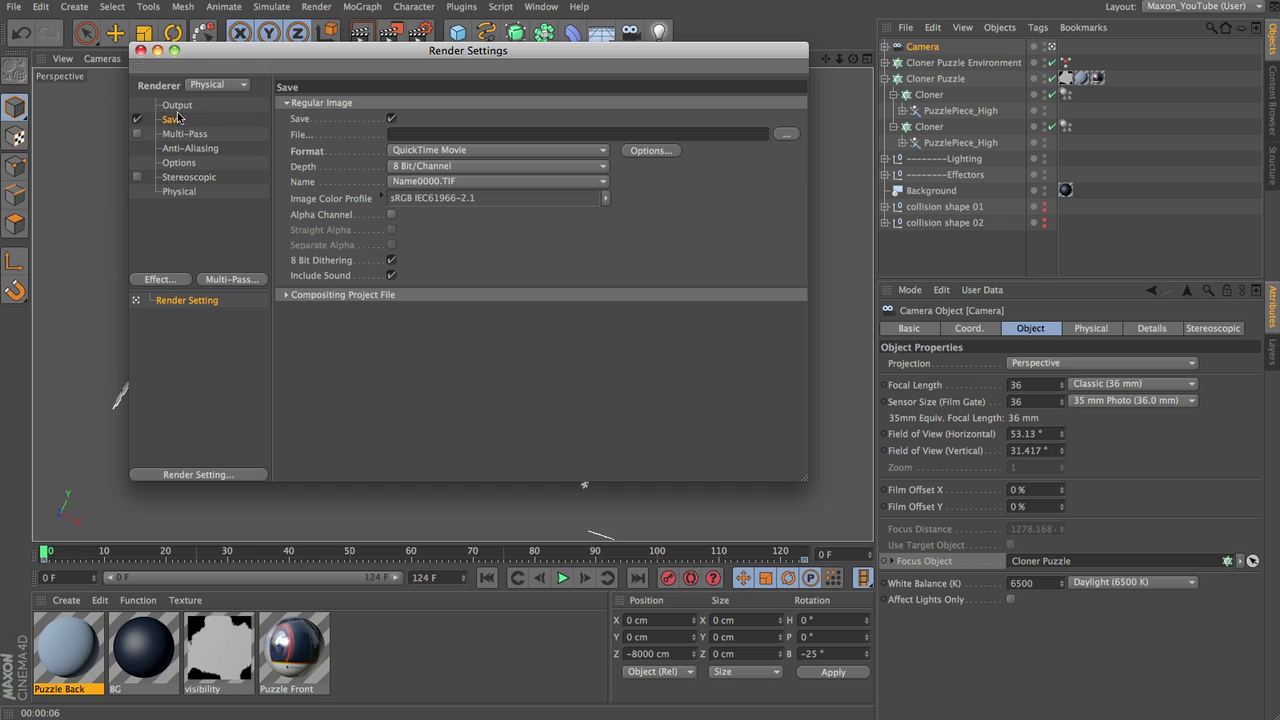
left_click(190, 104)
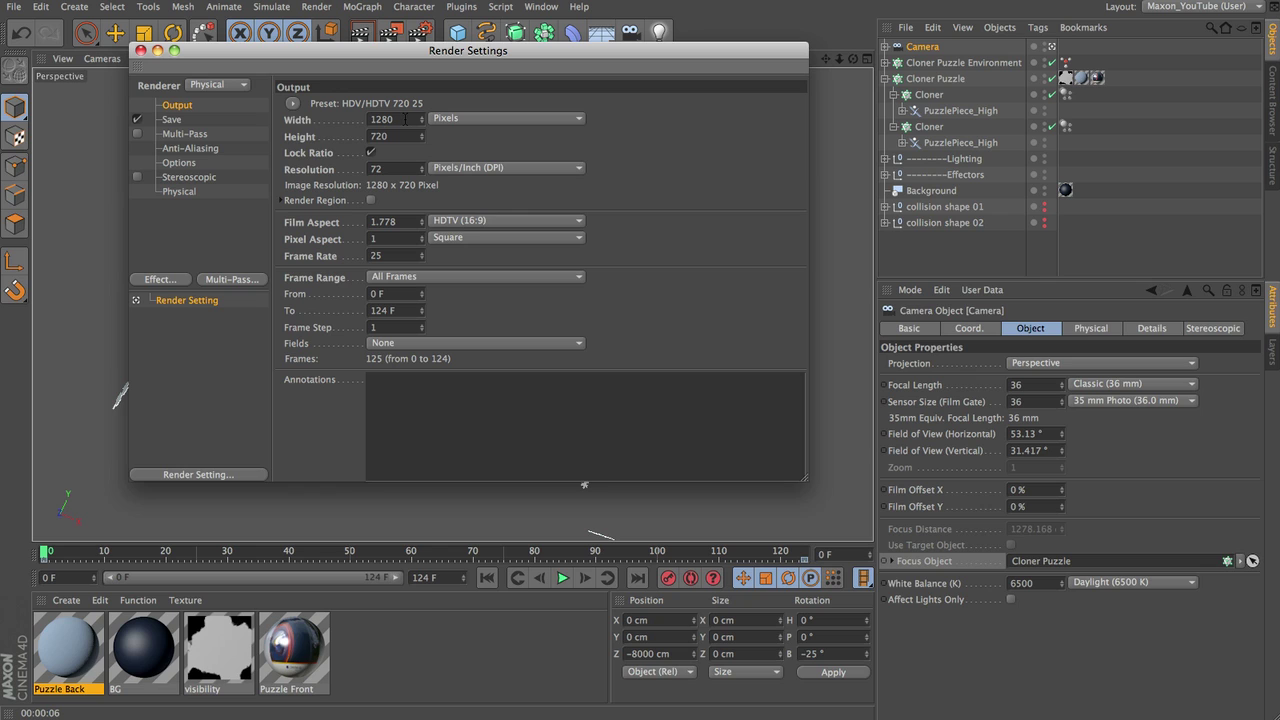
left_click(186, 192)
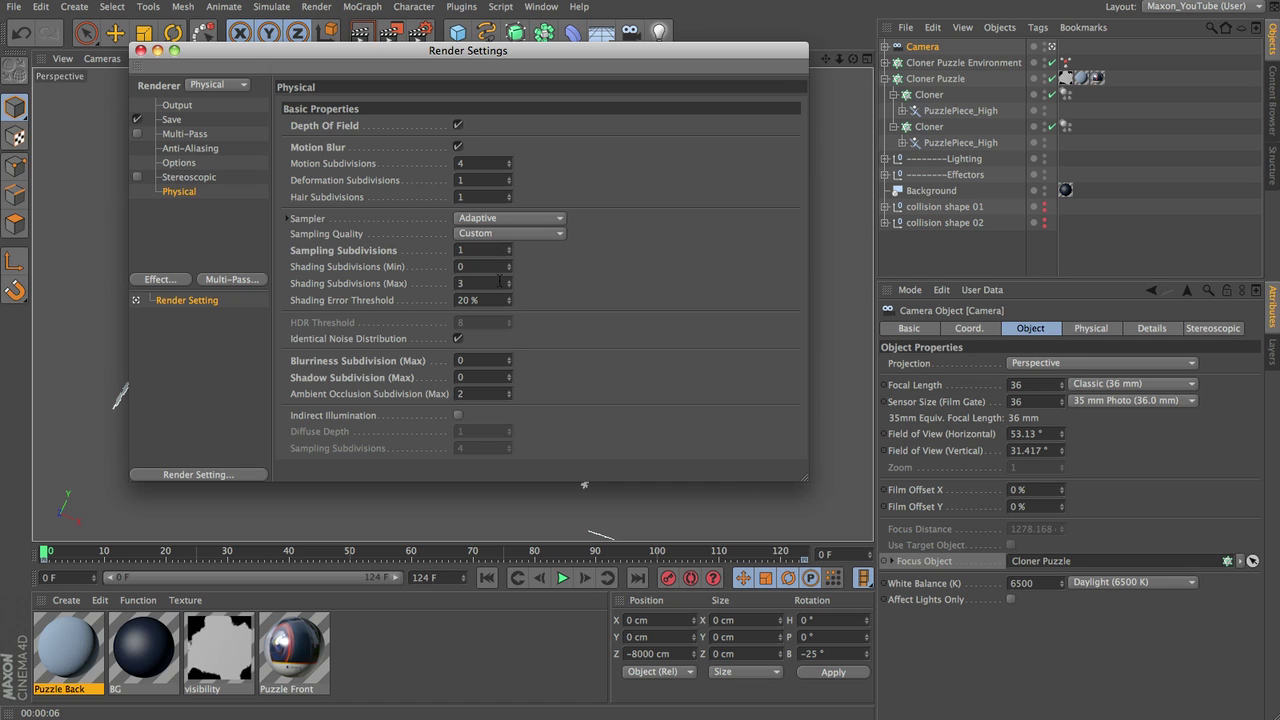
left_click(540, 231)
left_click(533, 267)
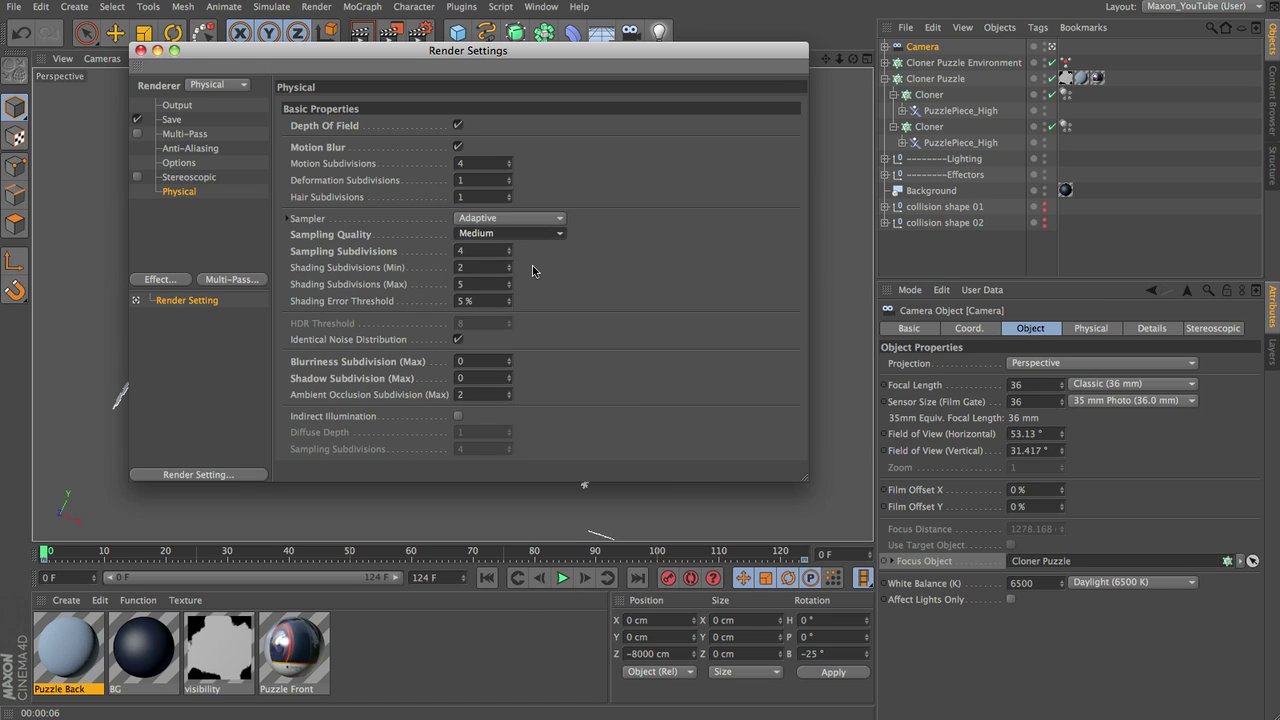
Step: Set both Blurriness Subdivision (Max) and Shadow Subdivision (Max) to 2 in the Physical render settings
left_click(462, 361)
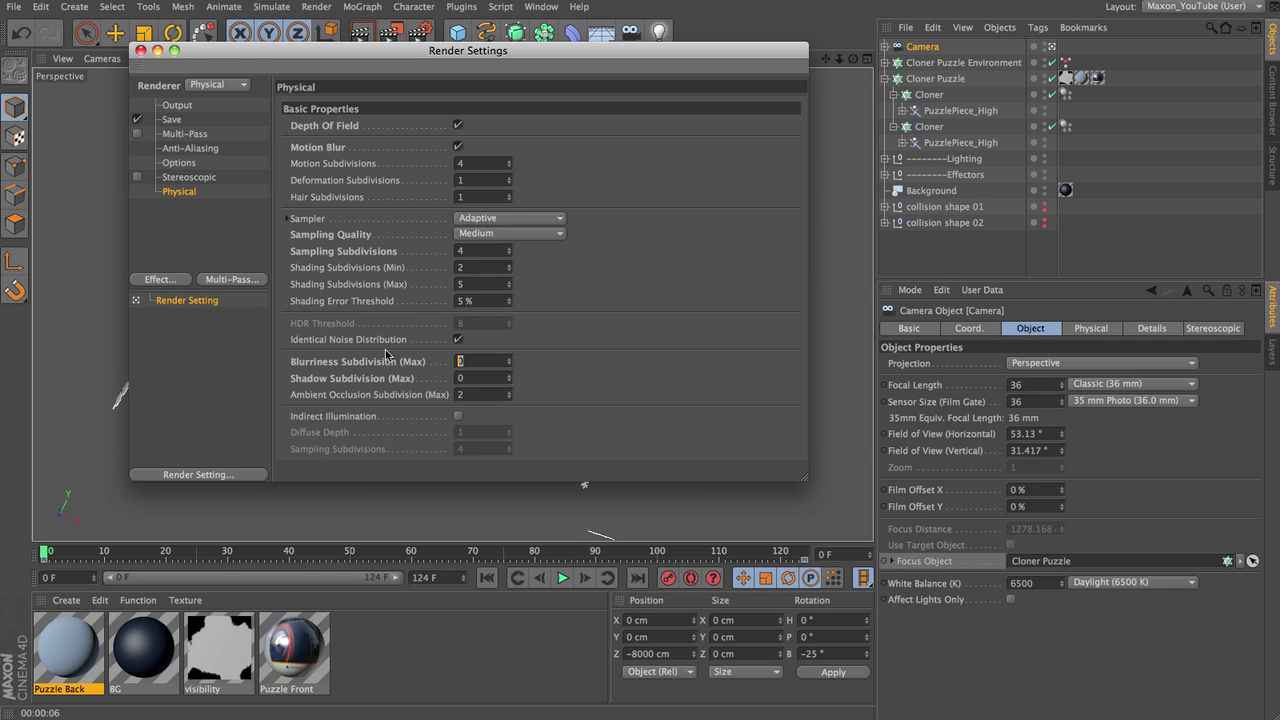
key("Tab")
type("2")
left_click(366, 381)
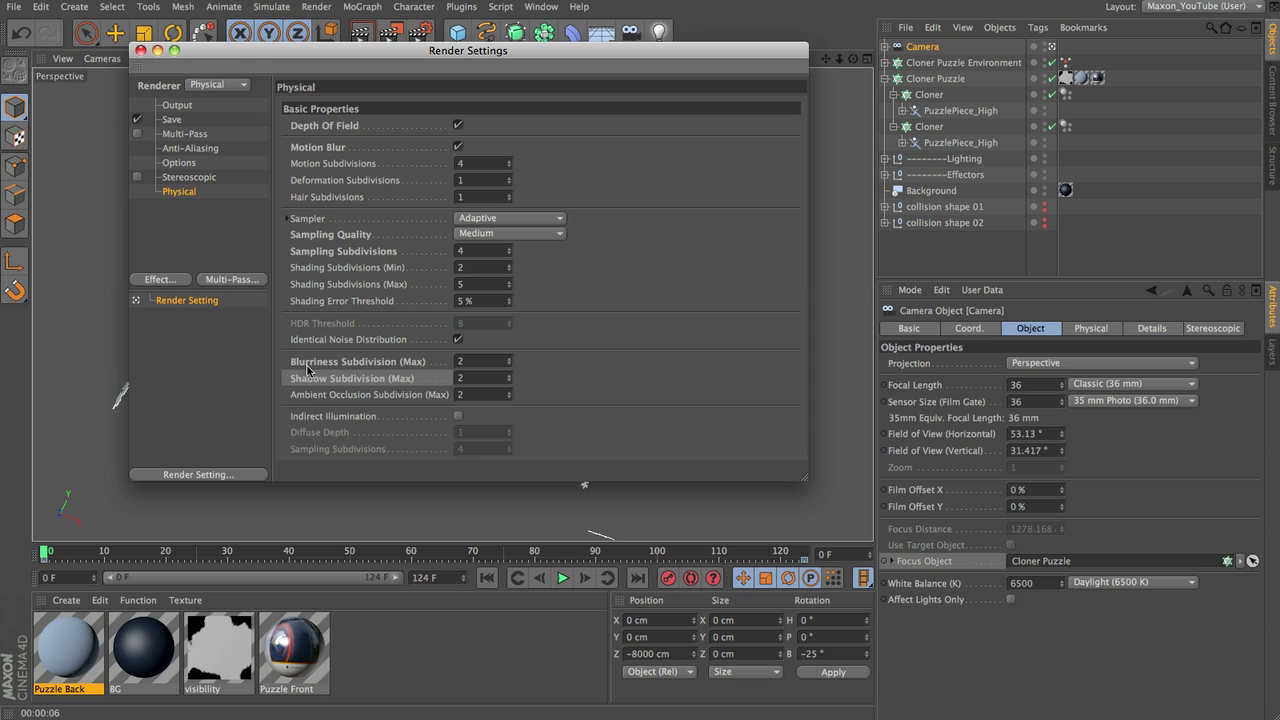
Step: Set the reflection Blurriness of the Puzzle Front material to 10%
left_click(297, 650)
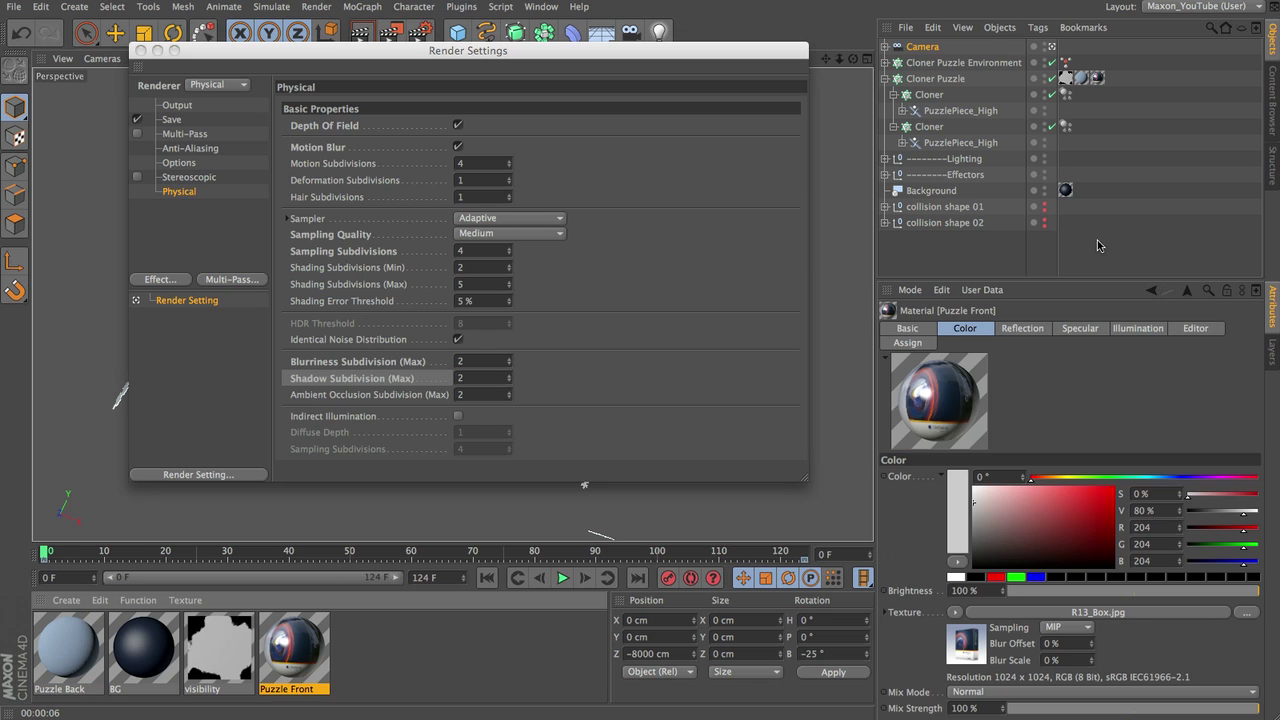
left_click(1022, 328)
left_click_drag(1257, 469, 1259, 546)
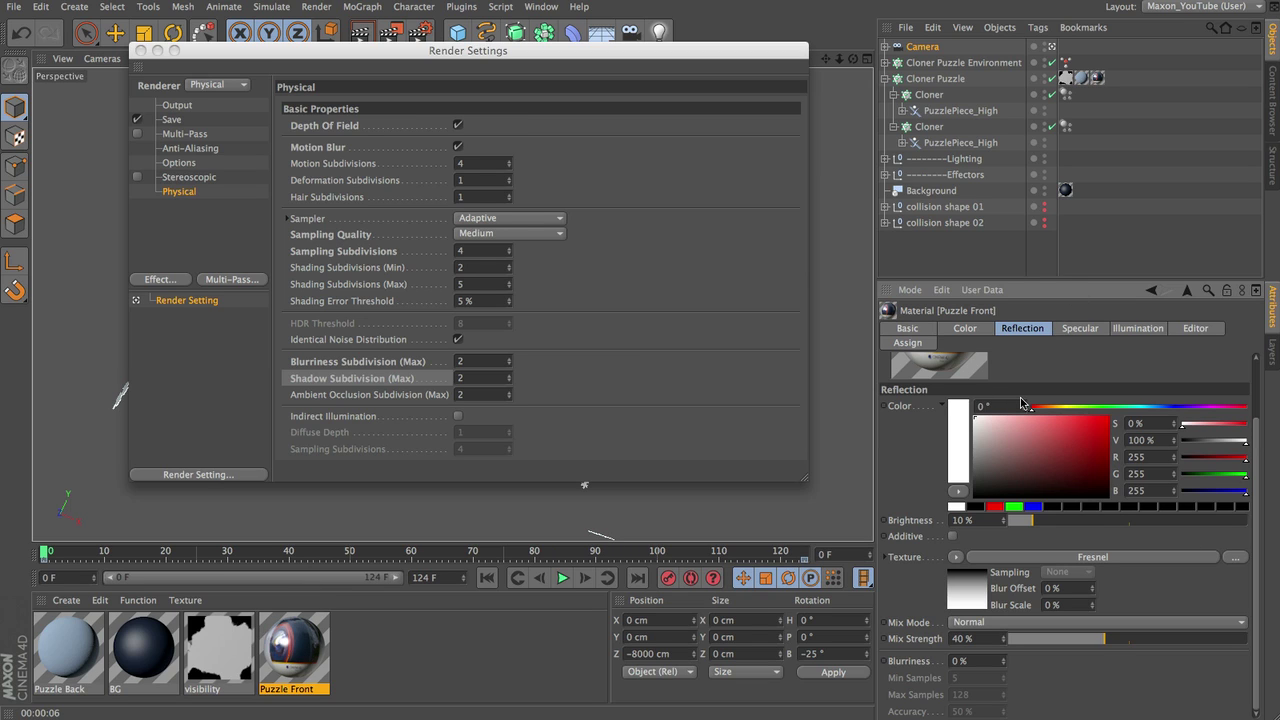
left_click(960, 661)
type("10")
key("Return")
Step: Close the render settings and save the project as Maxon_jigsawPuzzle_031.c4d
left_click_drag(273, 50, 281, 285)
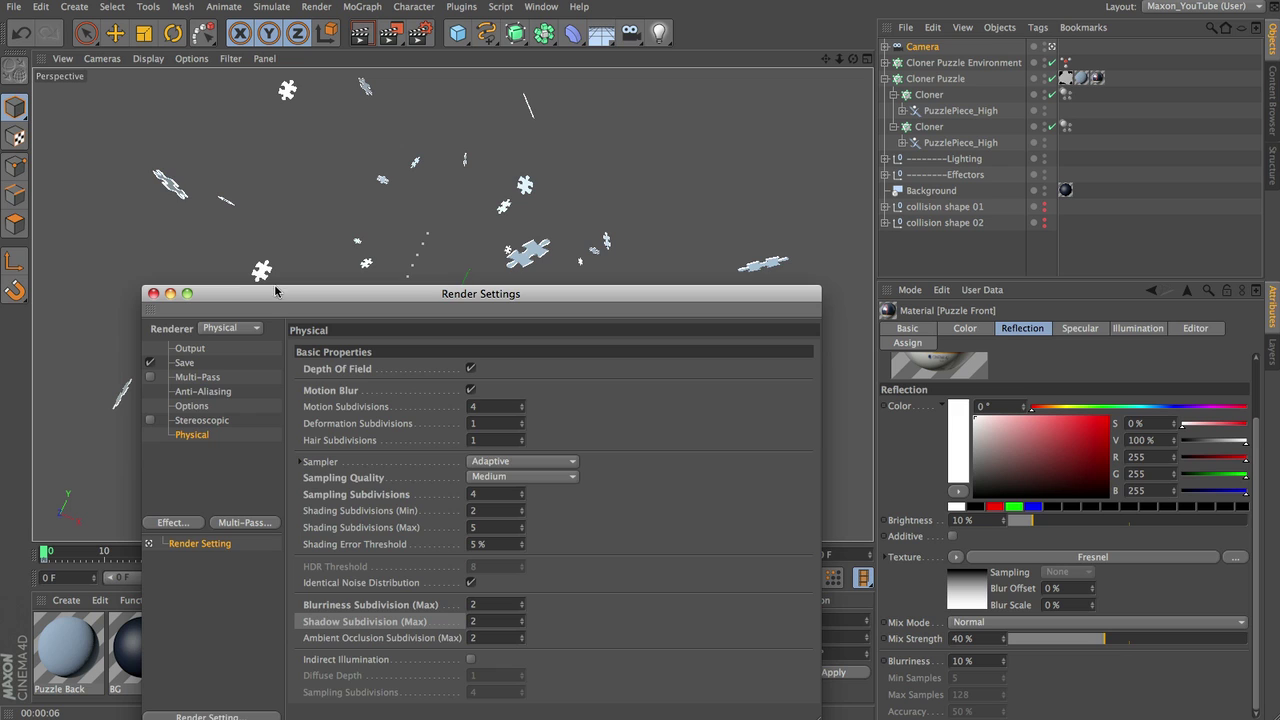
left_click_drag(276, 291, 252, 120)
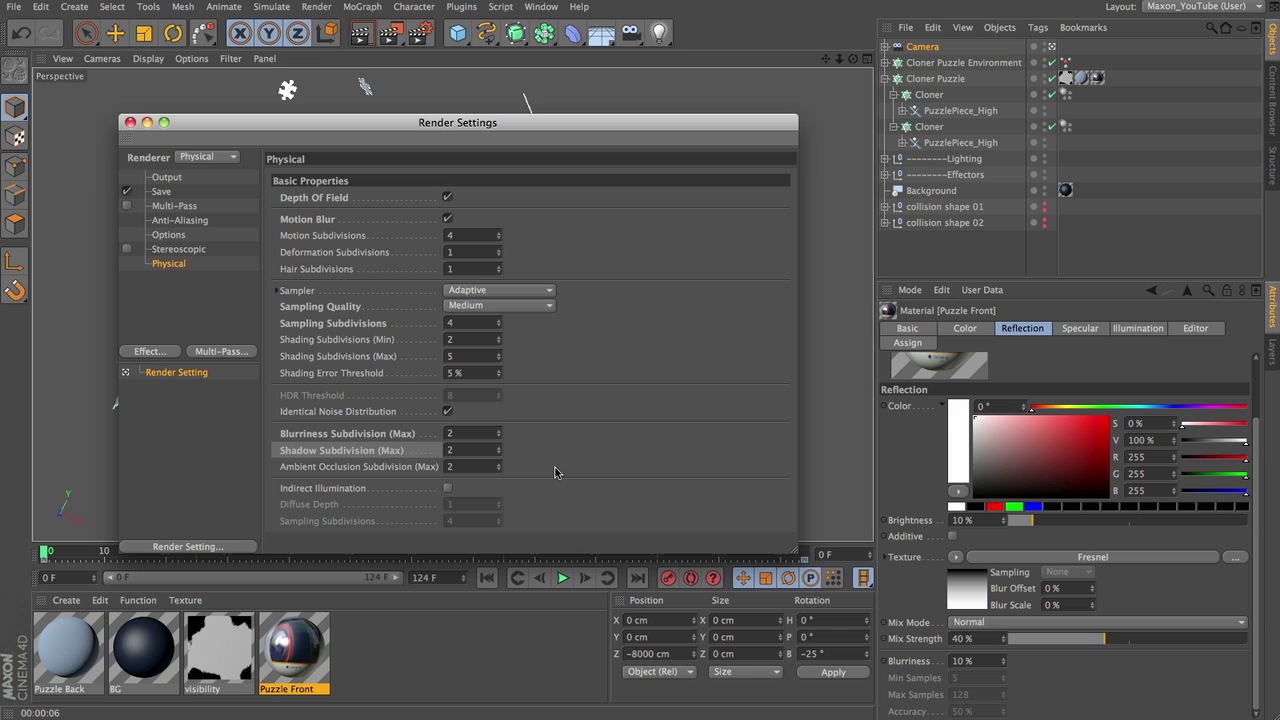
left_click(130, 122)
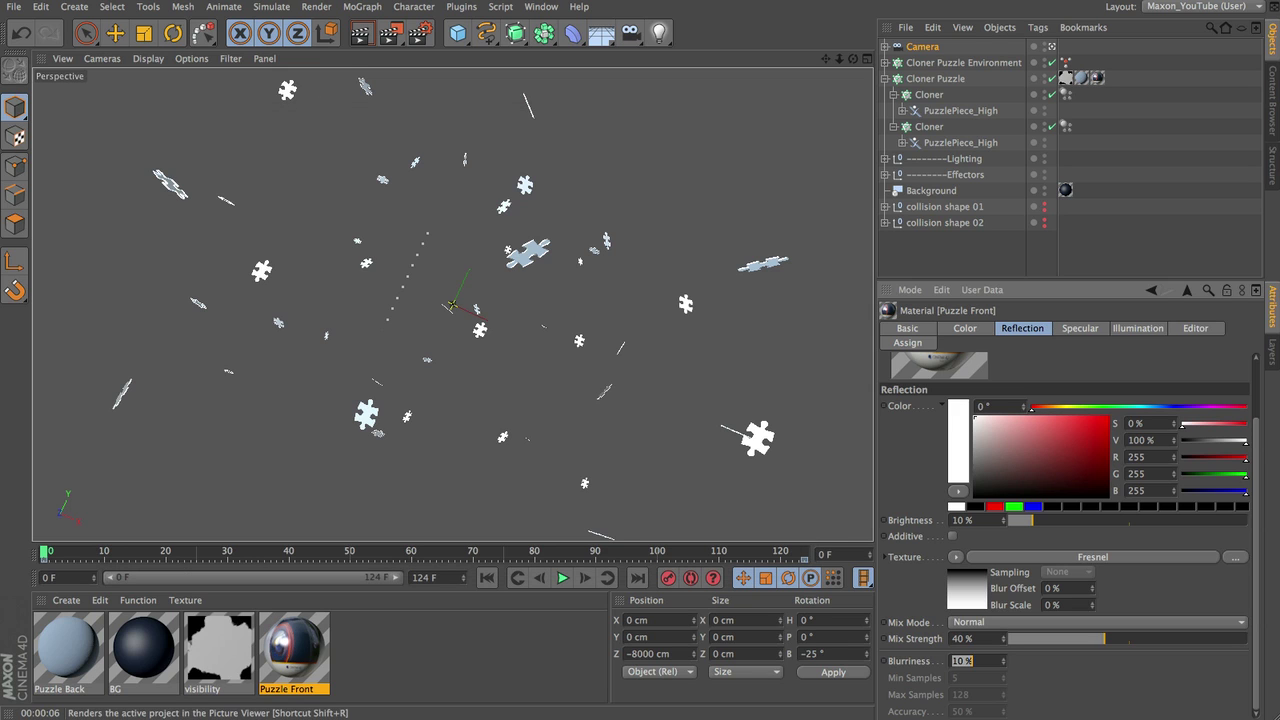
left_click(14, 7)
left_click(60, 177)
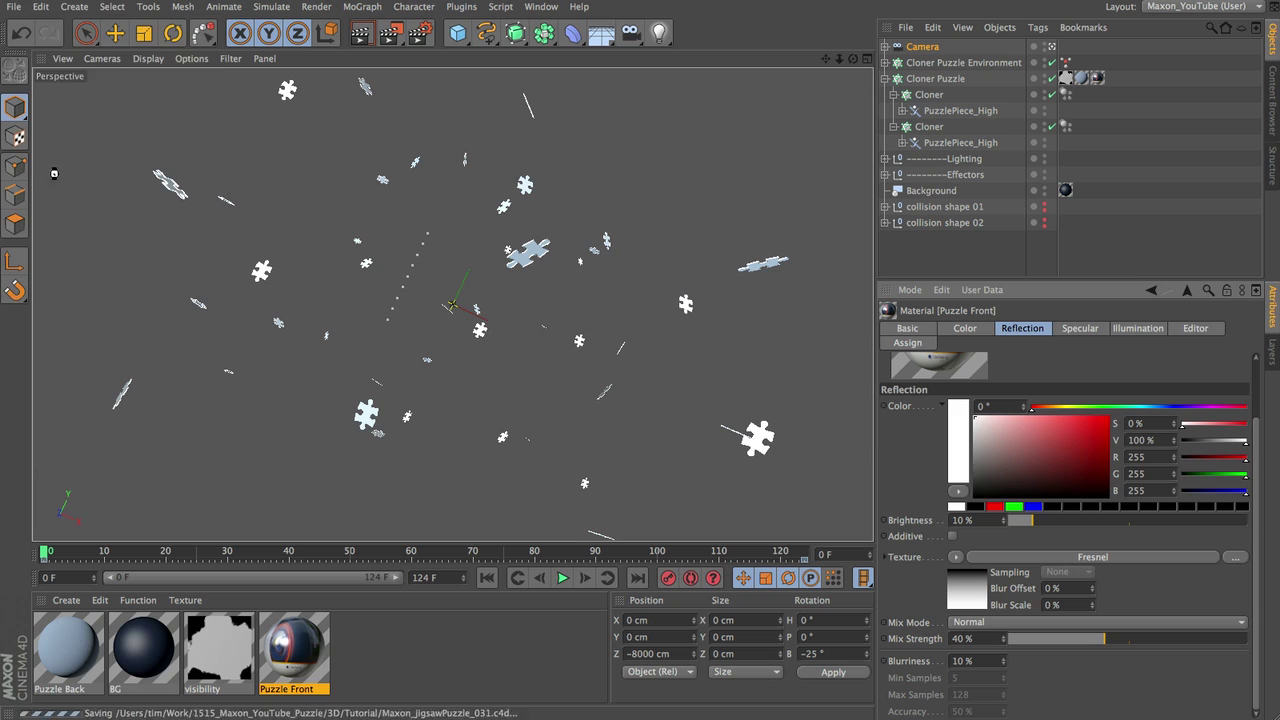